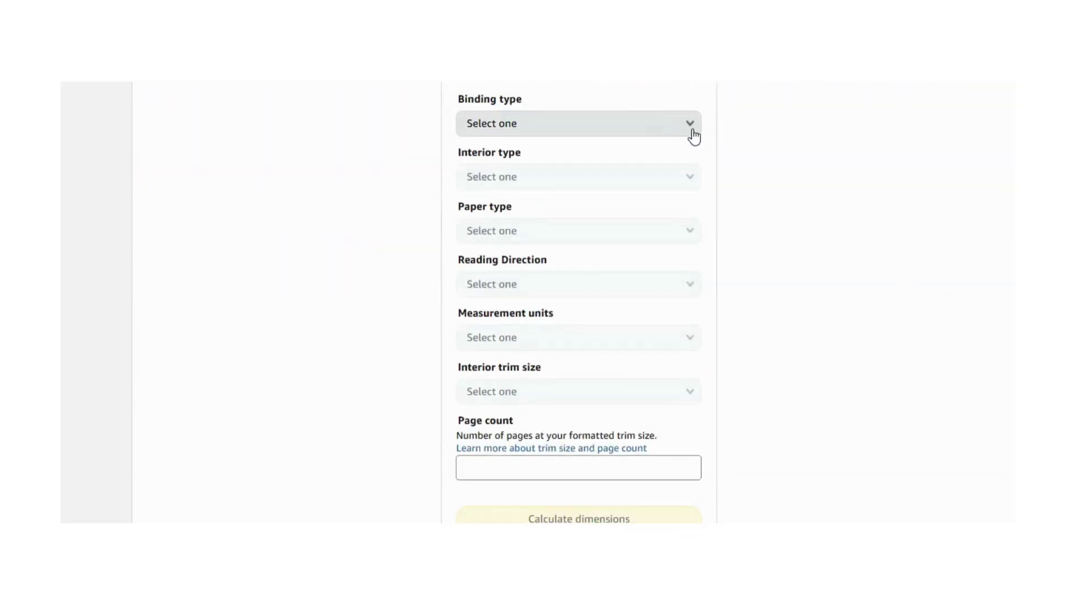
# - Set the book's binding type to Paperback, interior type to Black & white and paper type to White paper
pyautogui.click(693, 134)
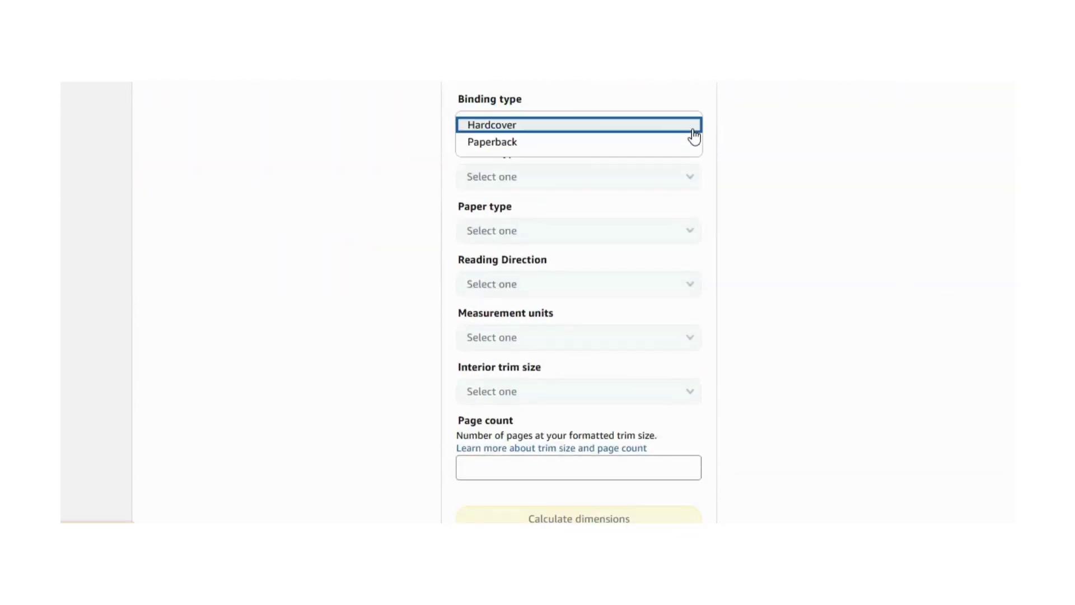
pyautogui.click(585, 147)
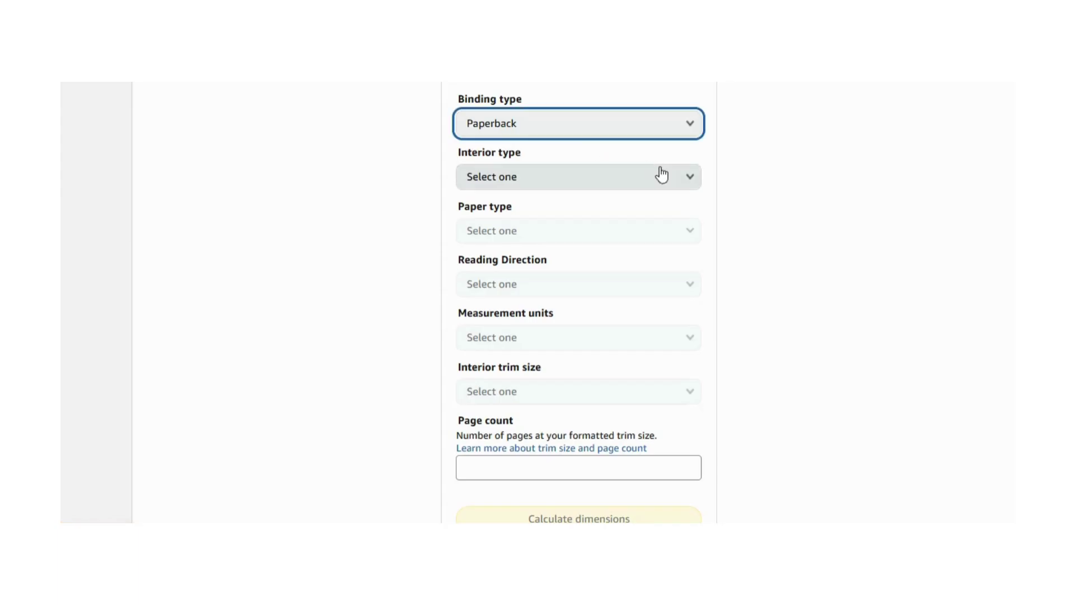
pyautogui.click(628, 175)
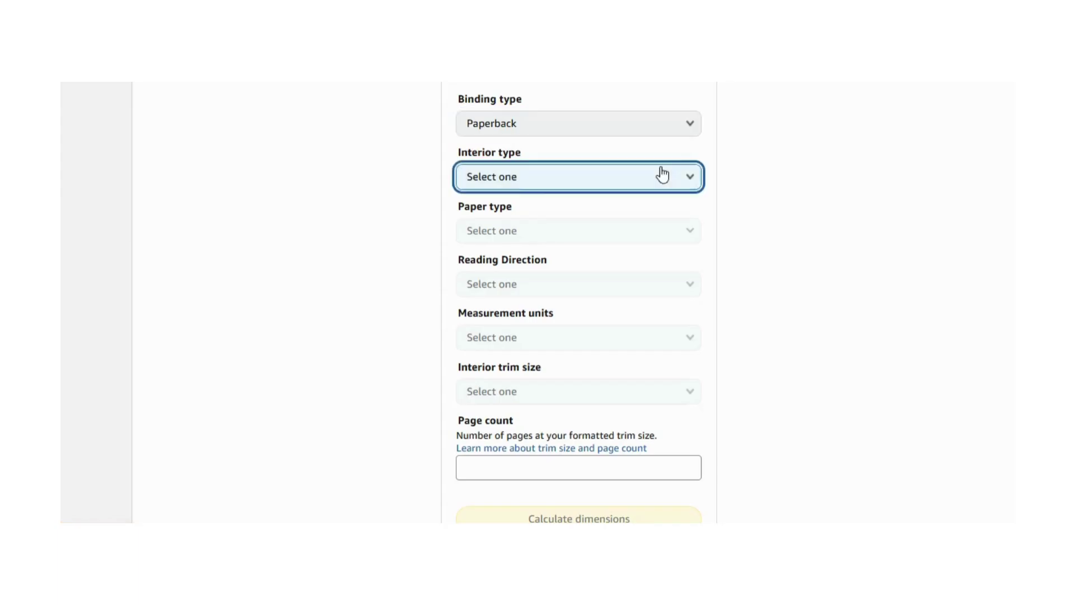
pyautogui.click(614, 187)
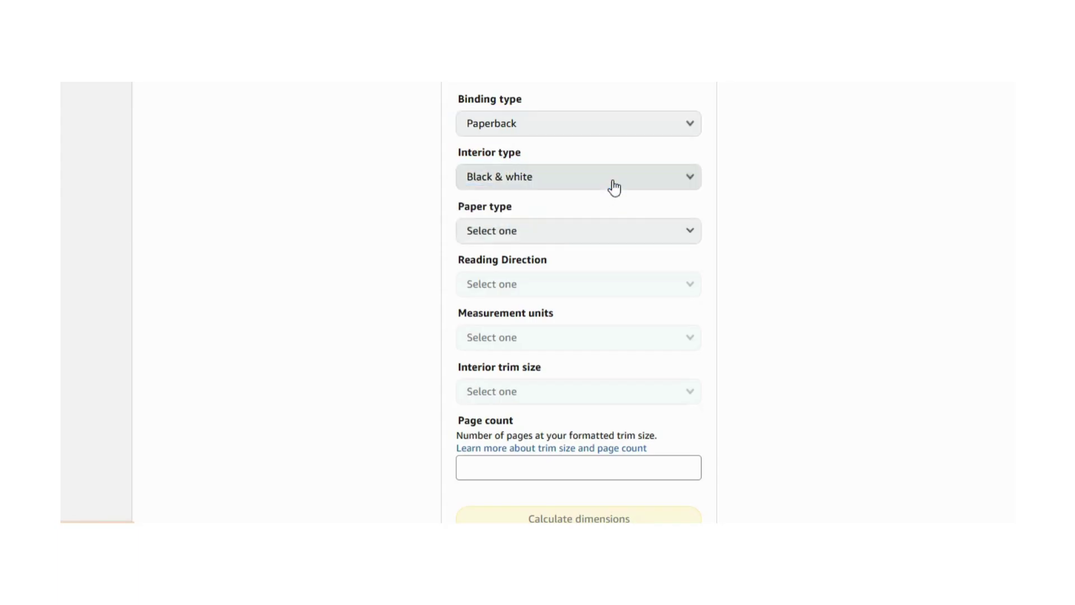
pyautogui.click(689, 237)
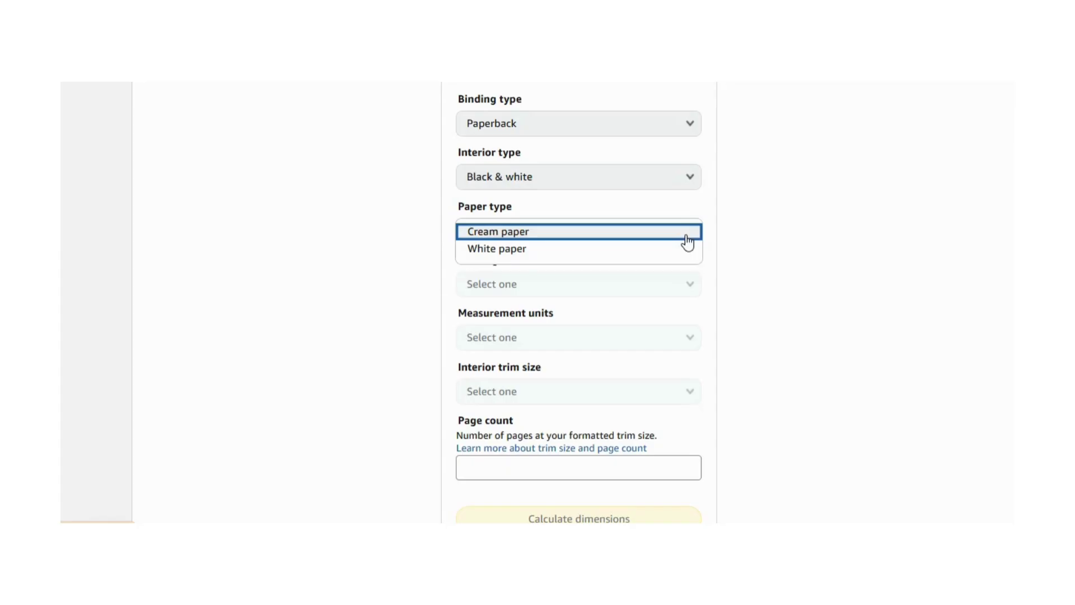
pyautogui.click(688, 249)
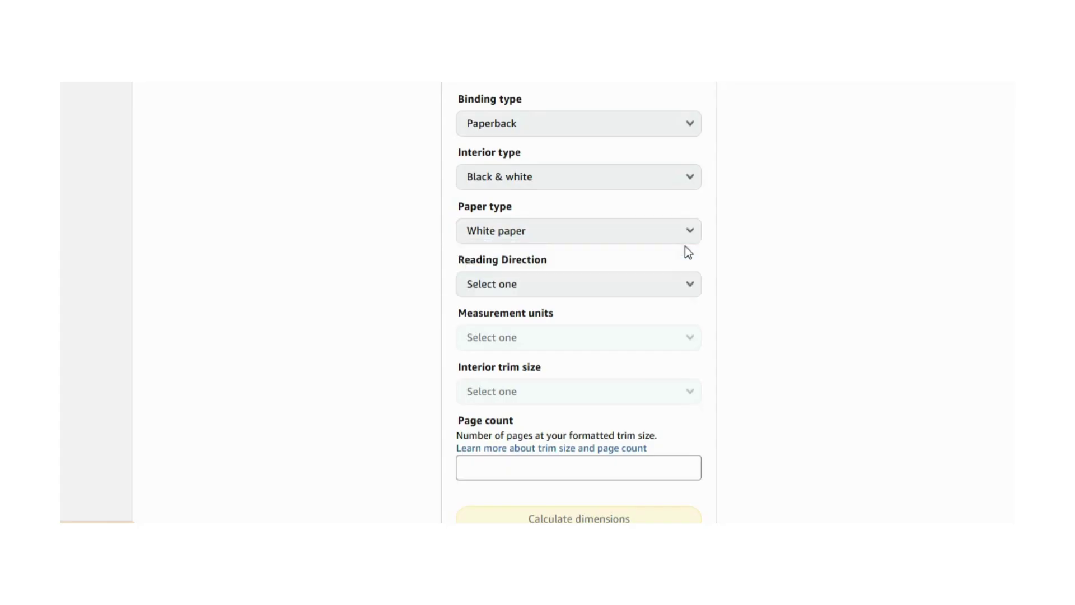
# - Choose Left to Right reading direction, Inches as measurement units and an interior trim size of 7.5 x 9.25 in
pyautogui.click(693, 285)
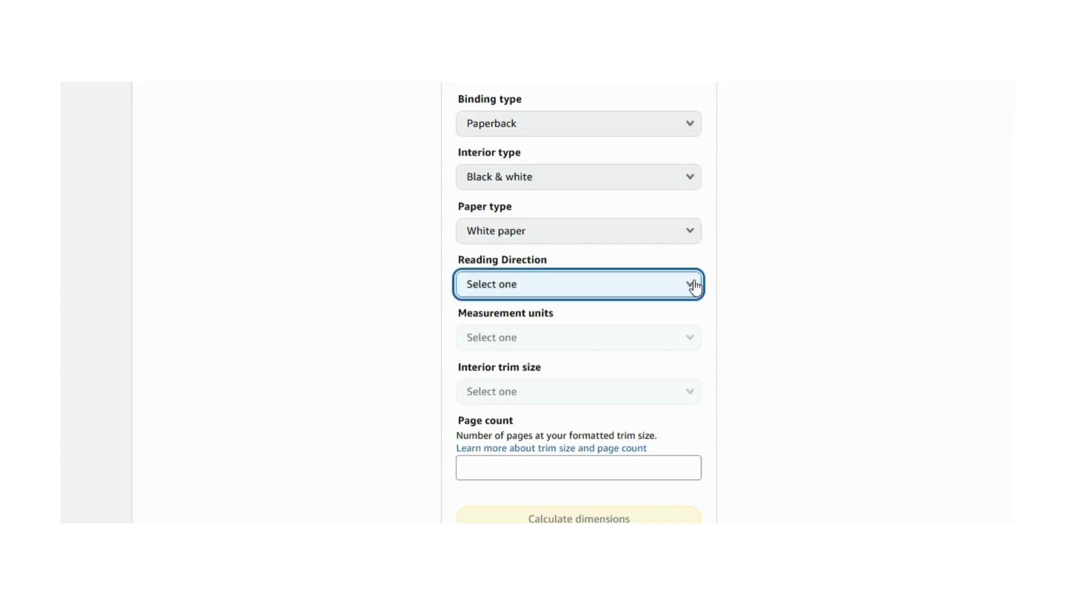
pyautogui.click(613, 285)
pyautogui.click(644, 340)
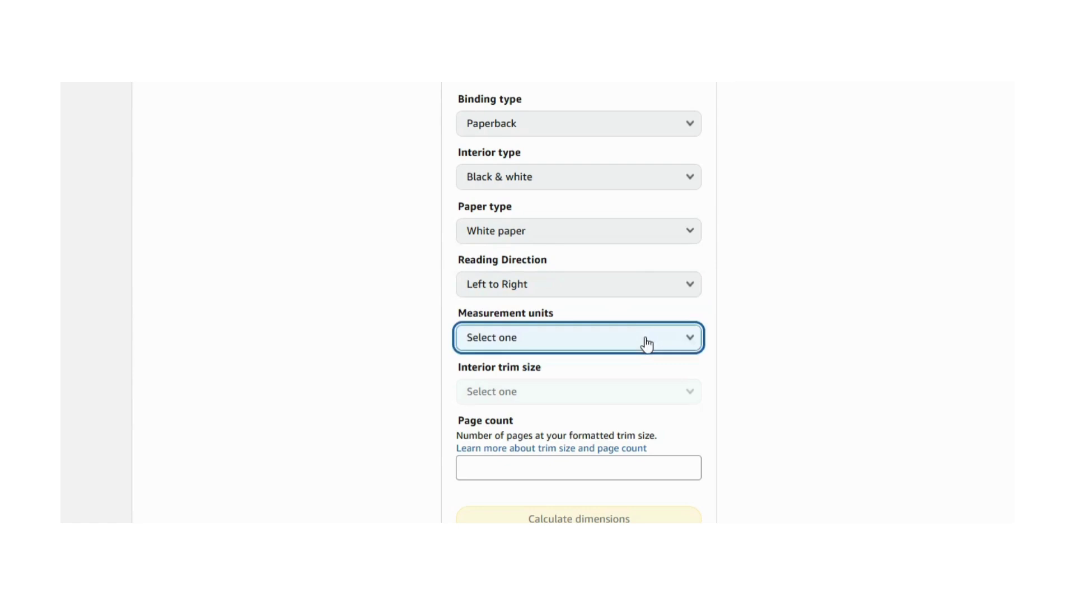
pyautogui.click(584, 339)
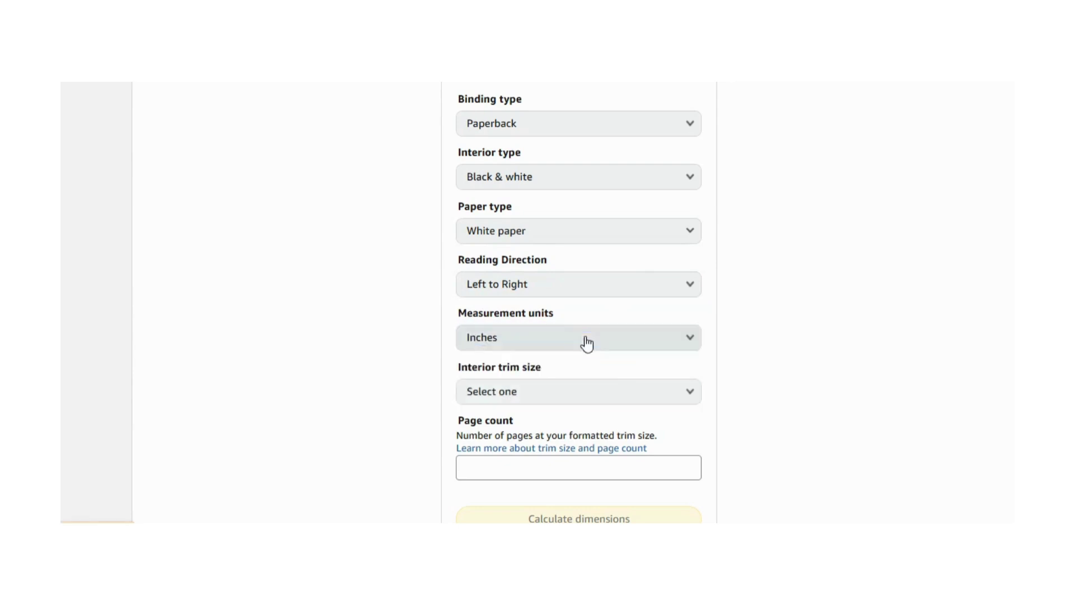
pyautogui.click(624, 394)
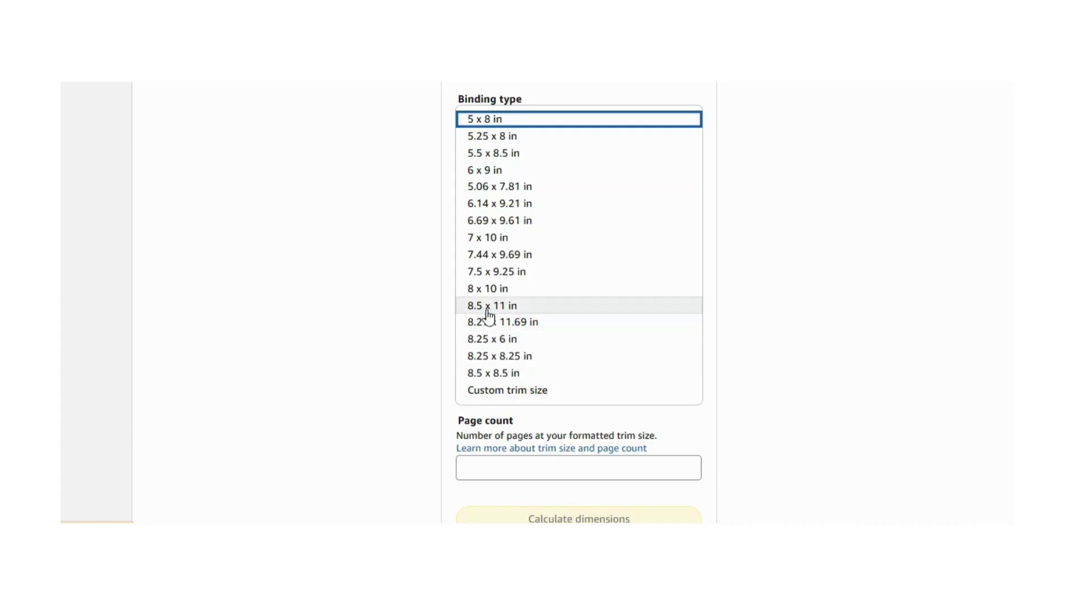
pyautogui.click(487, 271)
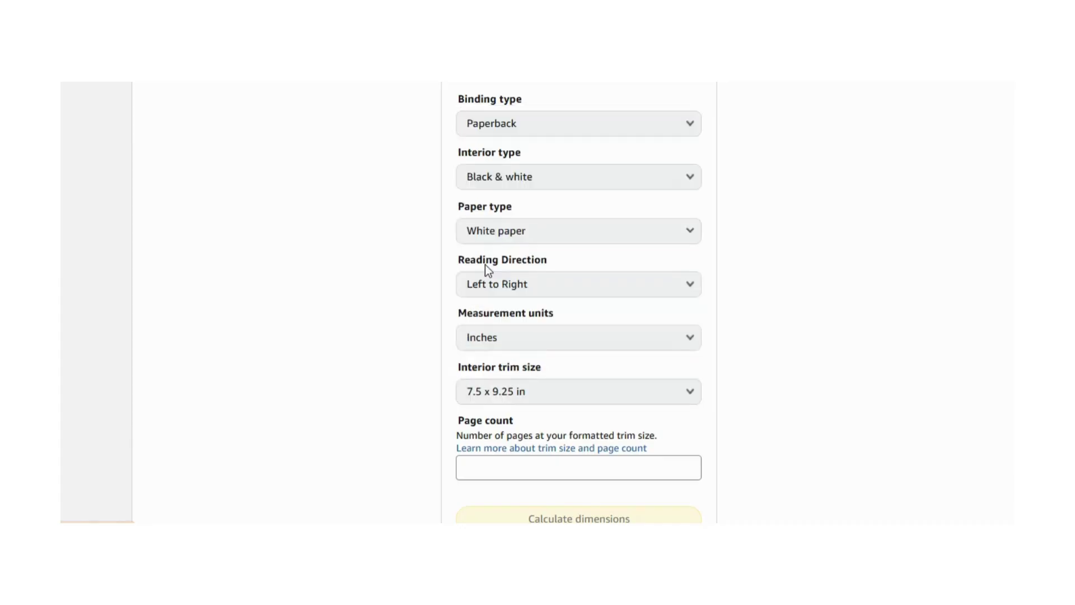
# - Enter a page count of 160 and calculate the cover dimensions
pyautogui.click(516, 465)
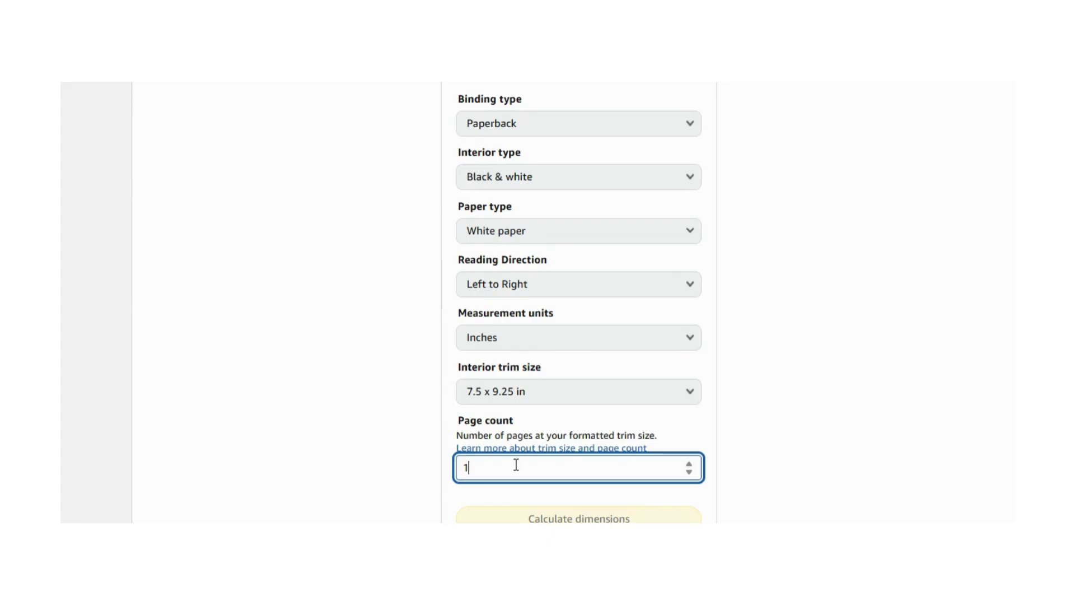
pyautogui.click(364, 431)
pyautogui.scroll(-2, 386, 437)
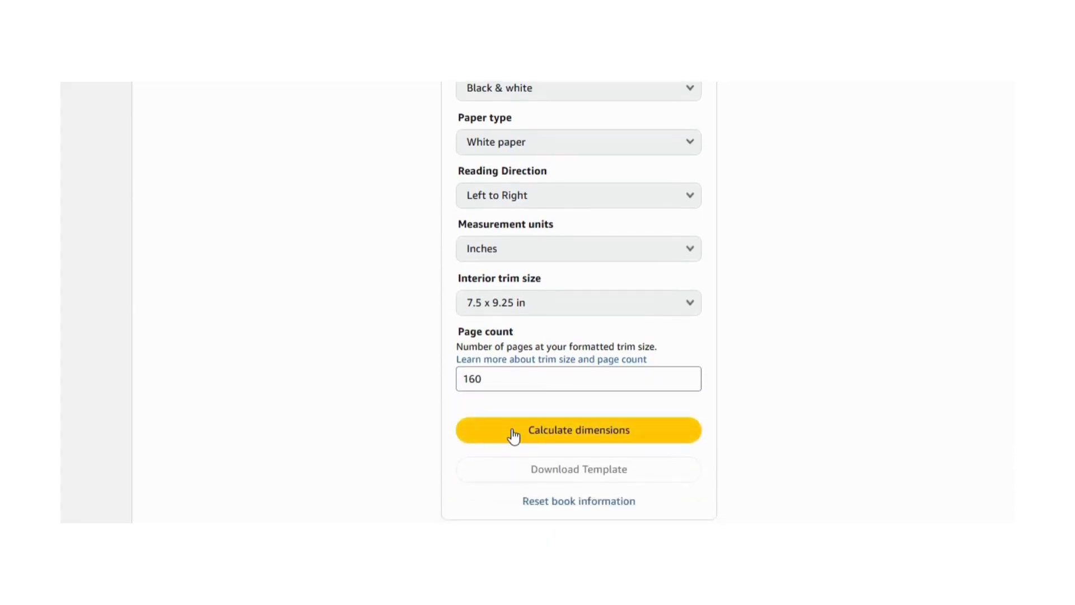
pyautogui.click(514, 435)
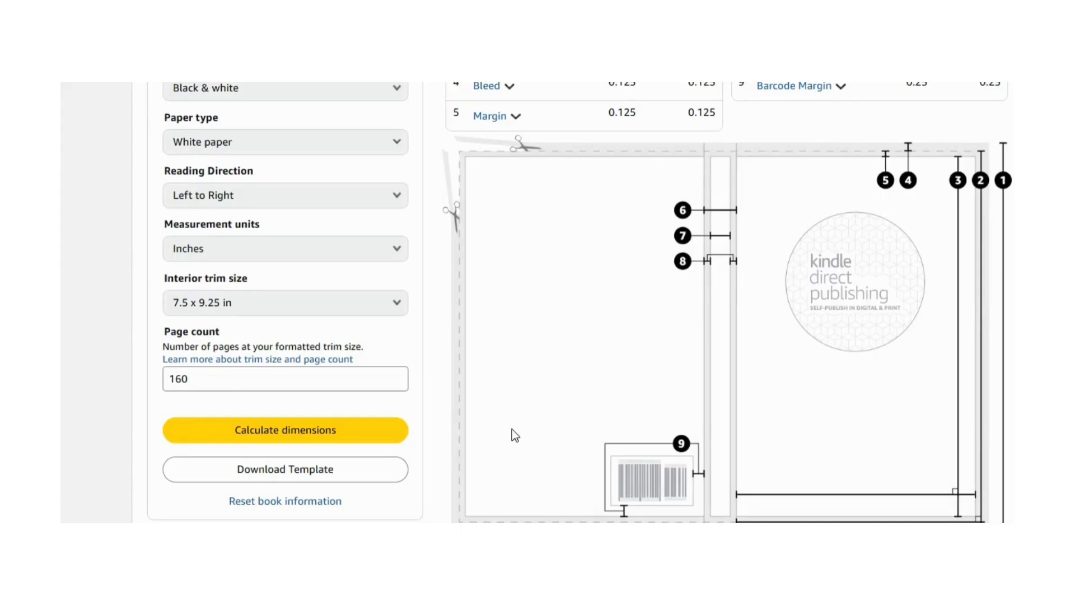
# - Examine the calculated cover dimensions table and the numbered reference diagram of the full cover
pyautogui.scroll(-5, 515, 435)
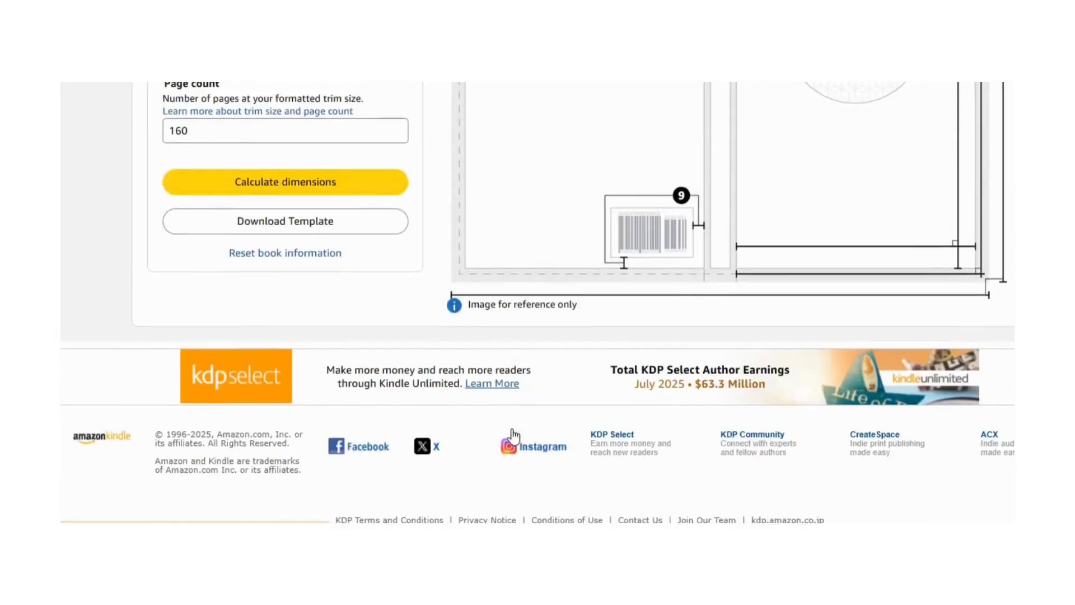
pyautogui.scroll(12, 512, 436)
pyautogui.scroll(-2, 728, 348)
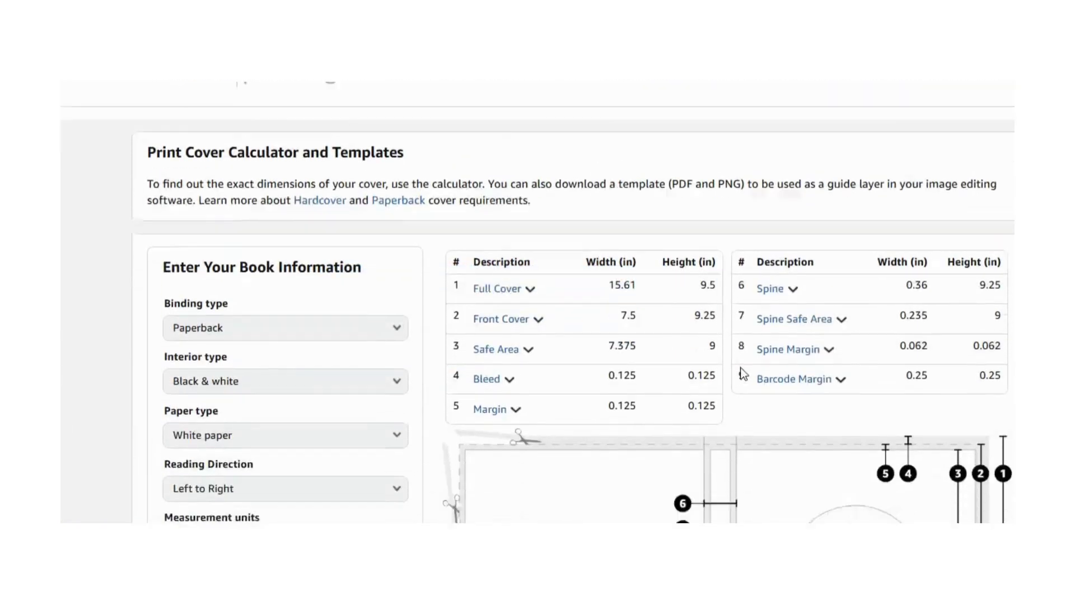
pyautogui.scroll(-5, 743, 374)
pyautogui.scroll(1, 744, 375)
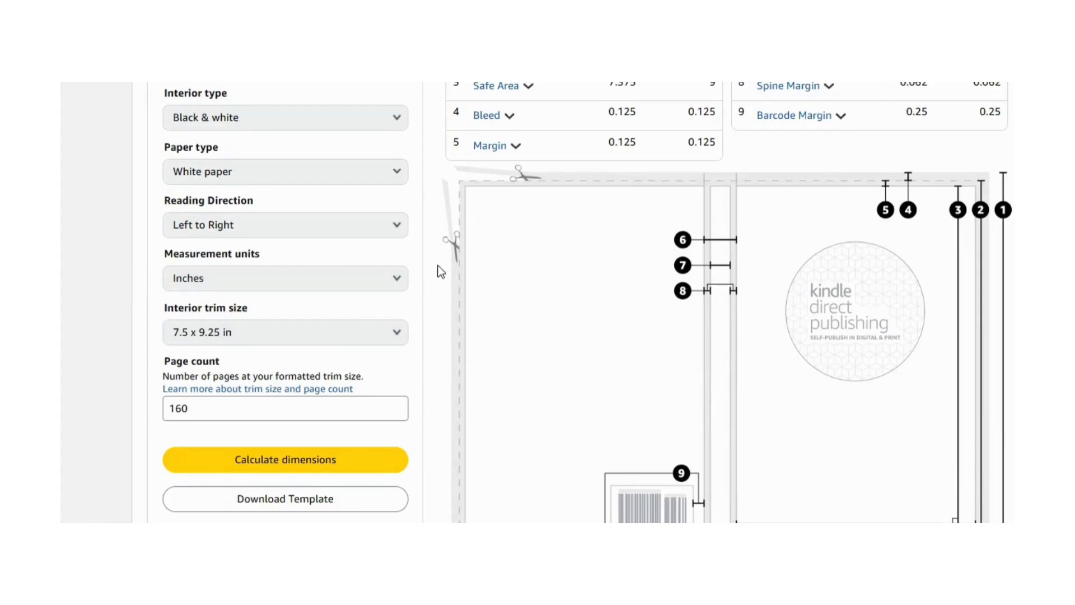
pyautogui.scroll(5, 442, 270)
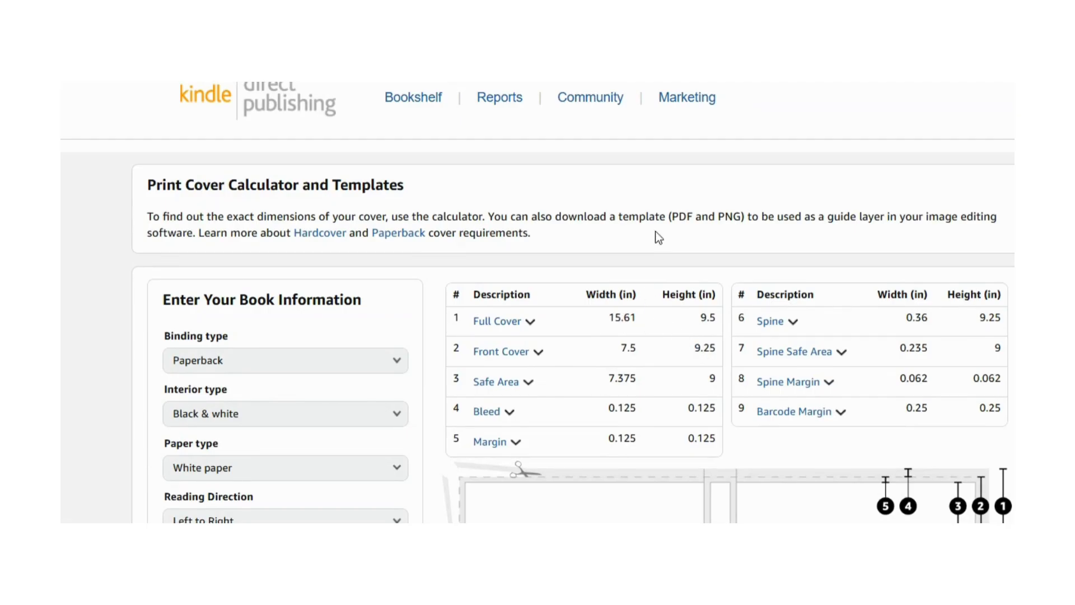
pyautogui.scroll(-2, 648, 333)
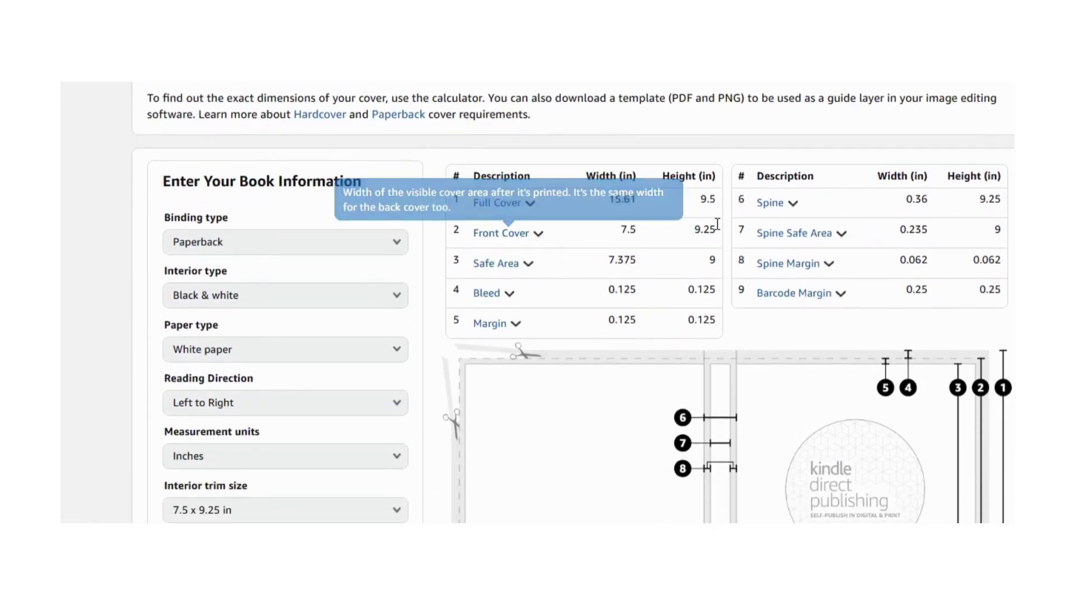
pyautogui.scroll(-5, 609, 375)
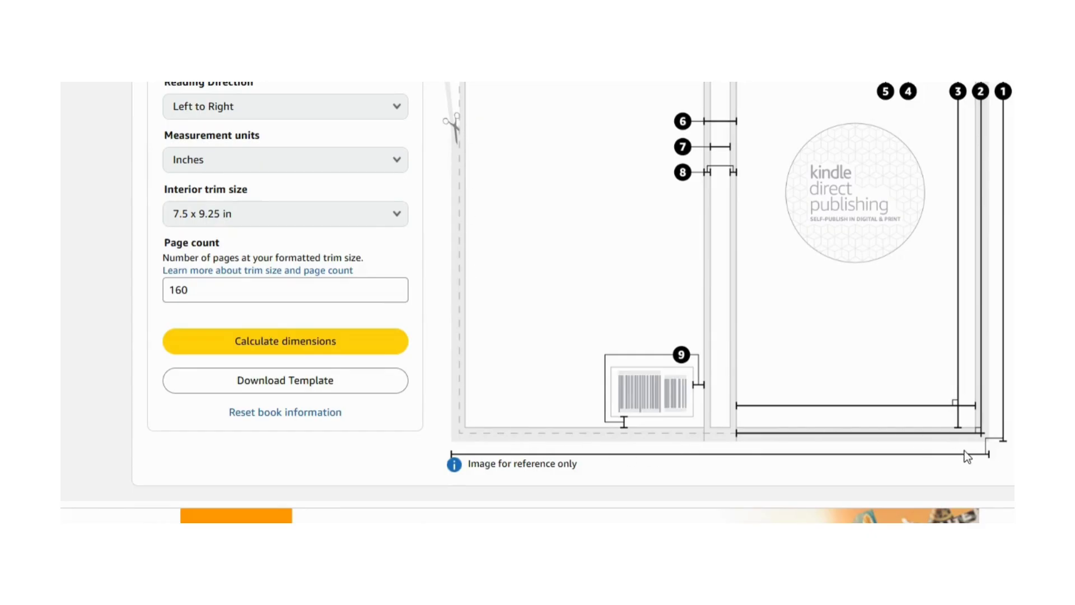
pyautogui.scroll(5, 580, 450)
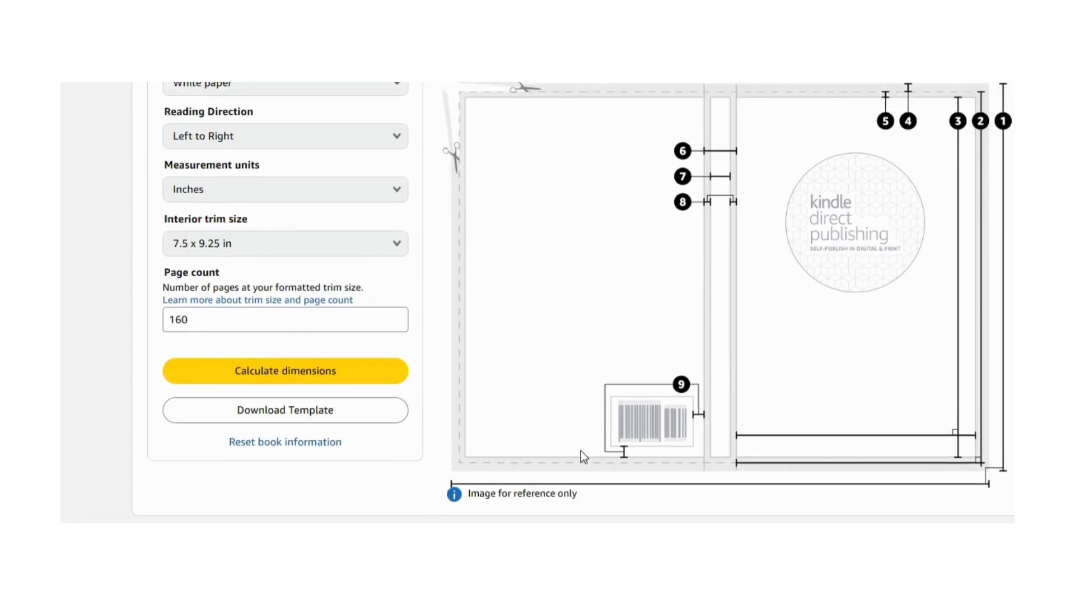
pyautogui.scroll(-4, 580, 451)
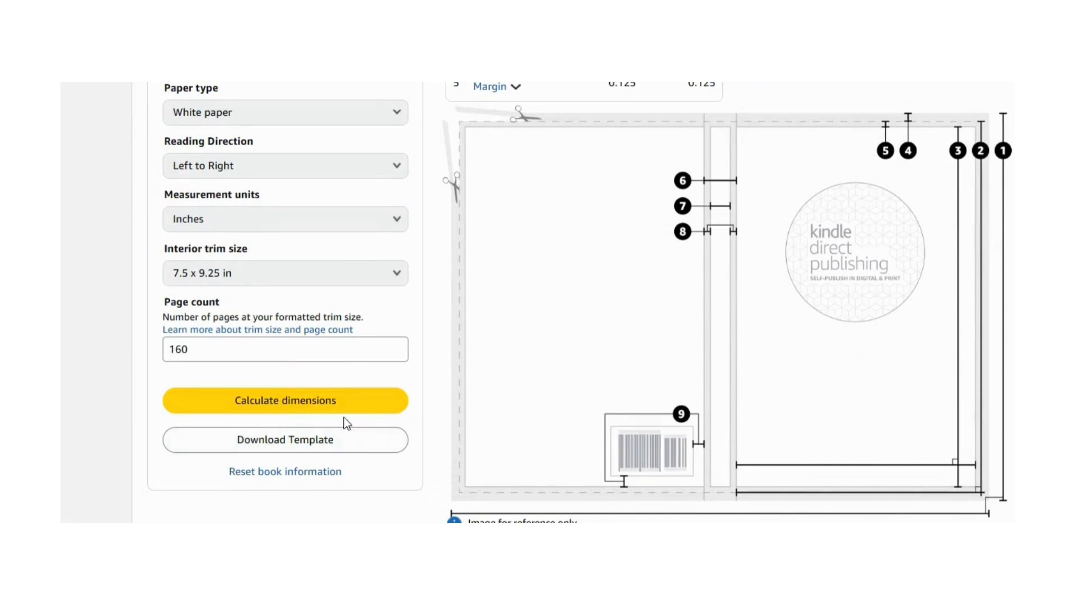
# - Download the cover template and open its PDF file to view the layout
pyautogui.click(358, 448)
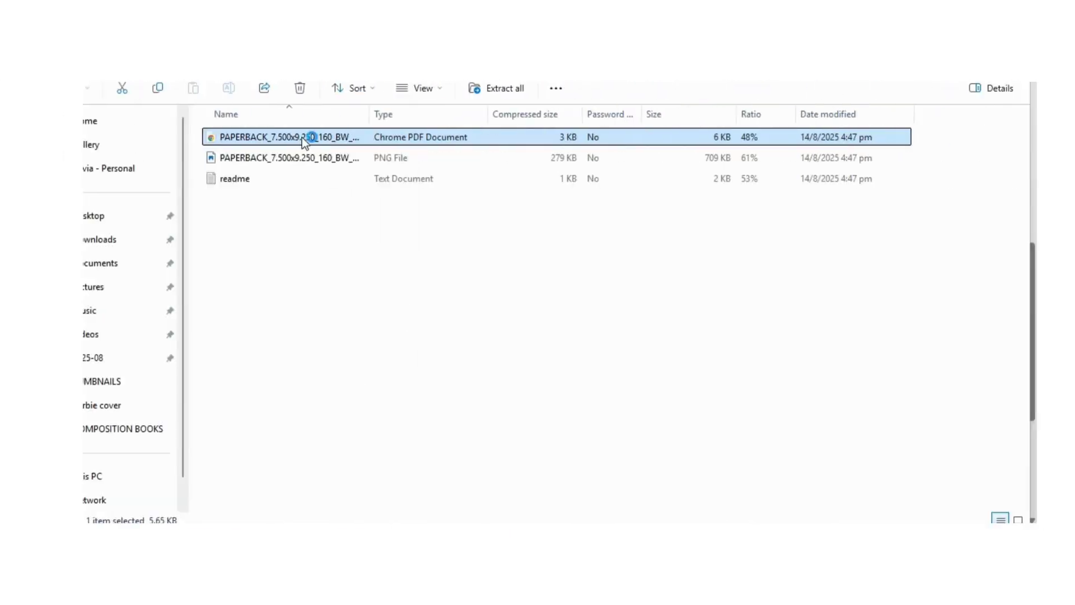
pyautogui.doubleClick(303, 136)
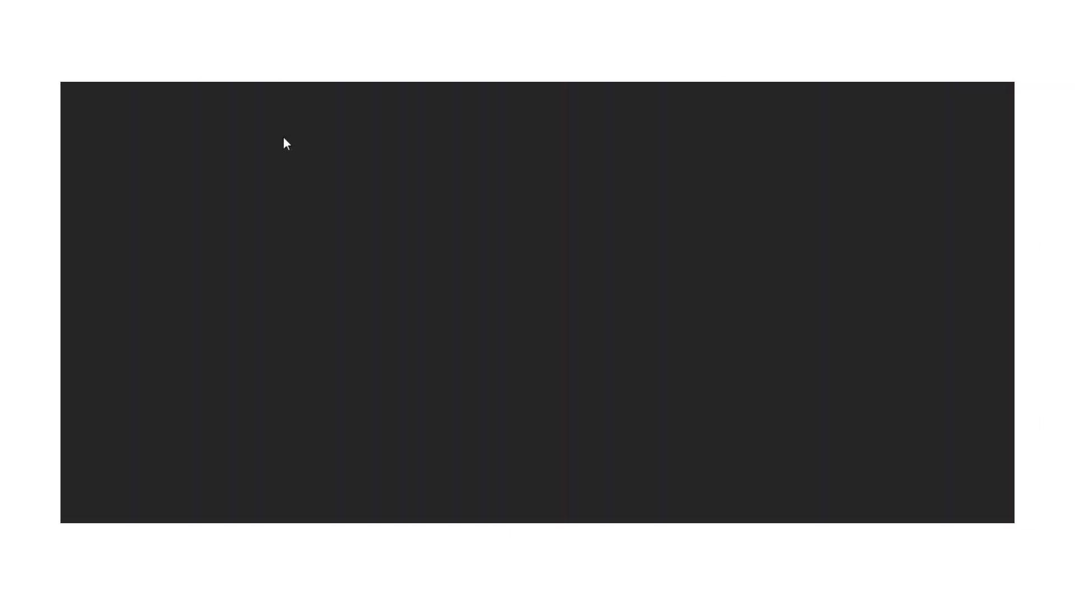
pyautogui.scroll(-5, 604, 314)
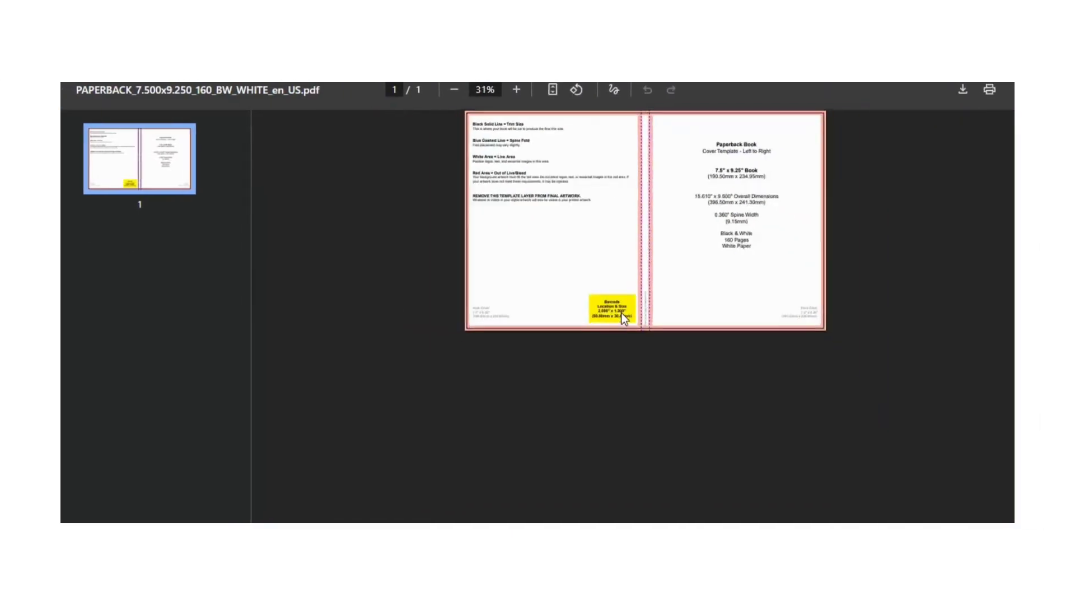
pyautogui.scroll(4, 629, 318)
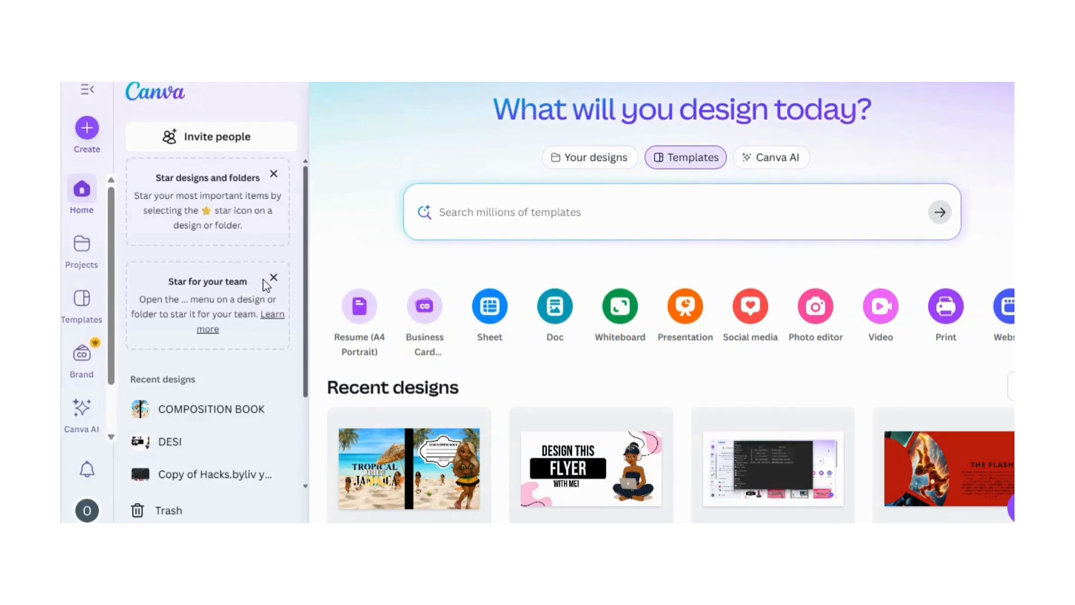
# - Switch to Canva and begin a custom-size design with inches as the unit
pyautogui.click(90, 129)
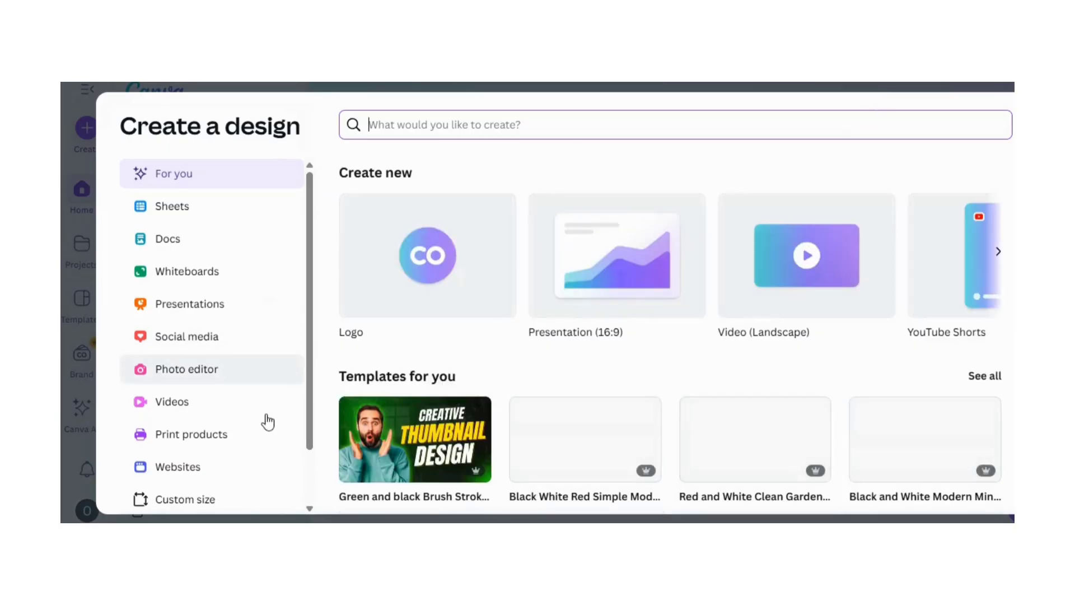
pyautogui.click(208, 503)
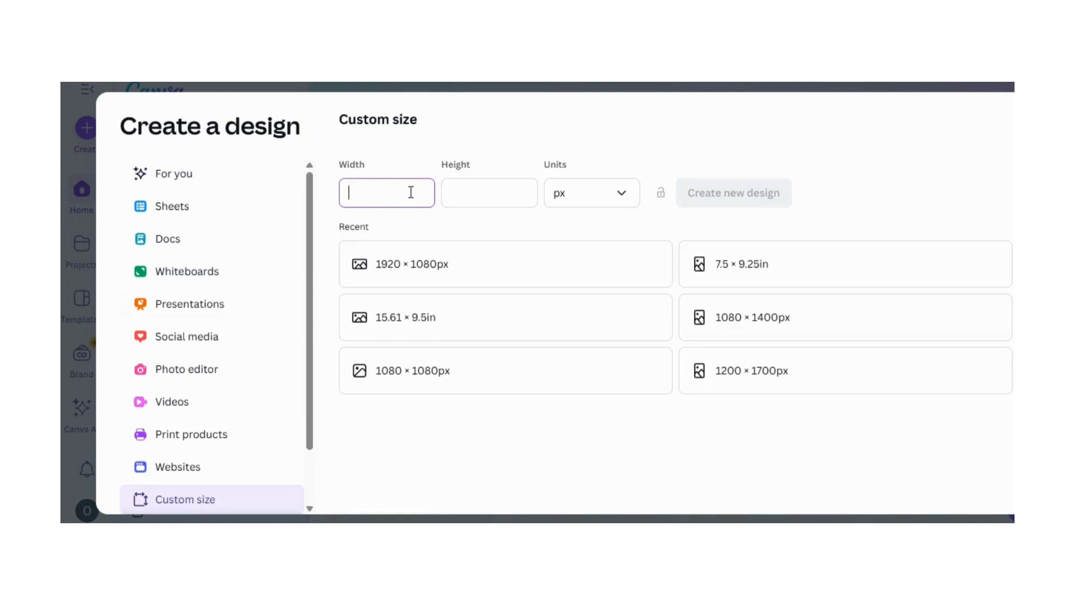
pyautogui.click(604, 200)
pyautogui.click(622, 265)
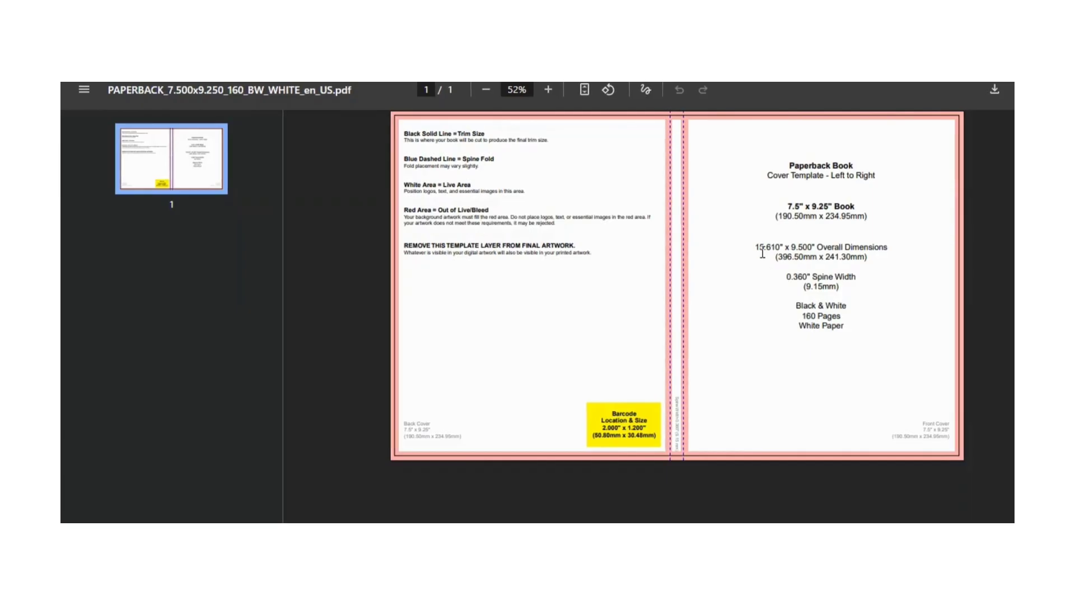
# - Switch to the template PDF and check the overall width and height of the cover
pyautogui.moveTo(756, 247); pyautogui.dragTo(792, 242)
pyautogui.click(788, 247)
pyautogui.click(795, 246)
pyautogui.moveTo(786, 247); pyautogui.dragTo(804, 246)
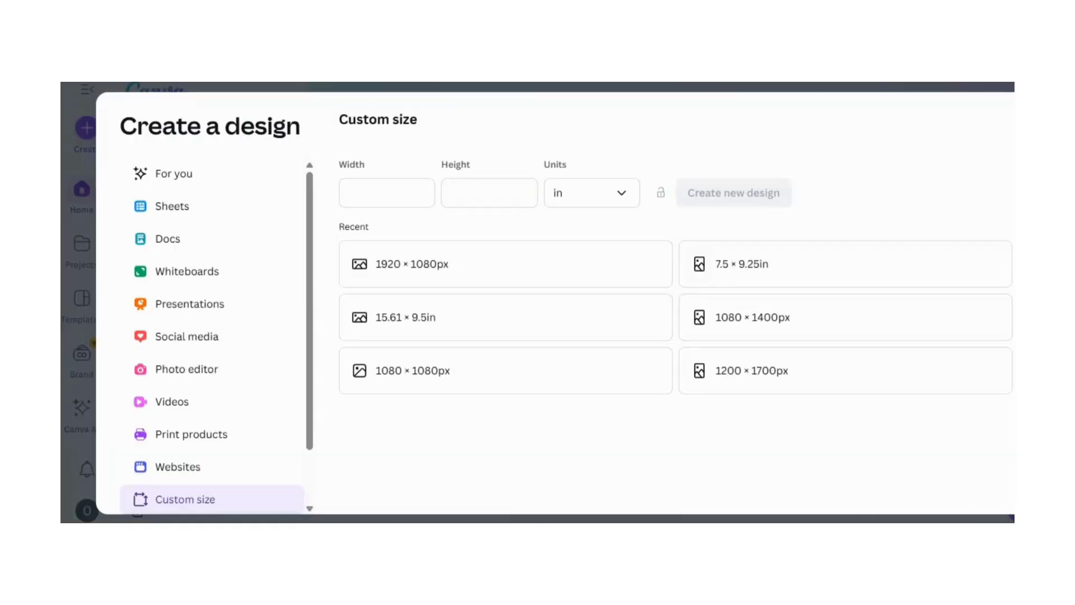
# - Return to Canva and create the new design with a width of 15.61 in and a height of 9.5 in
pyautogui.click(413, 188)
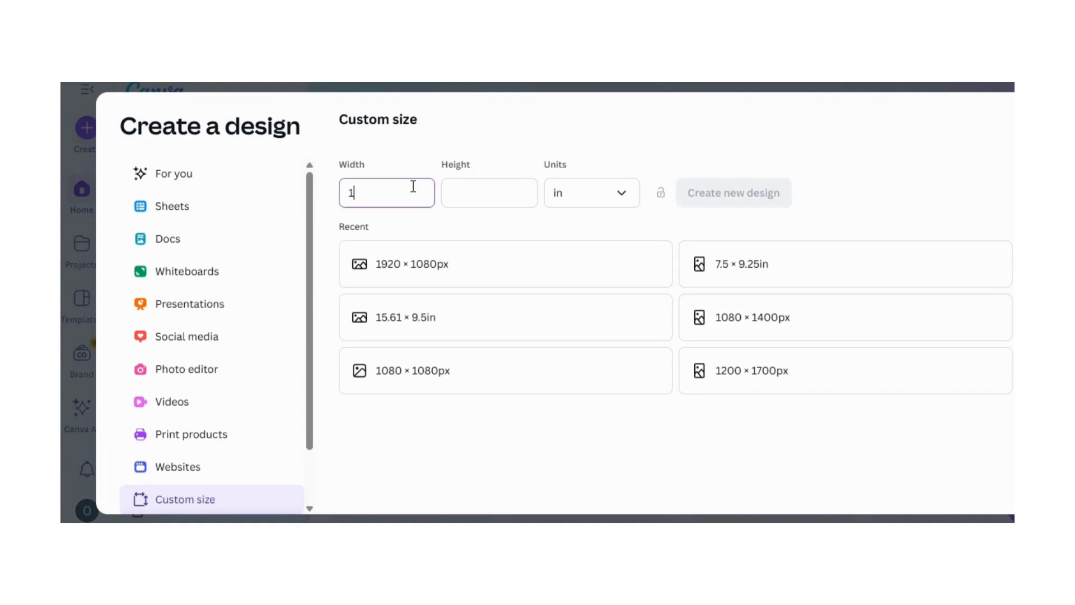
pyautogui.write('15.')
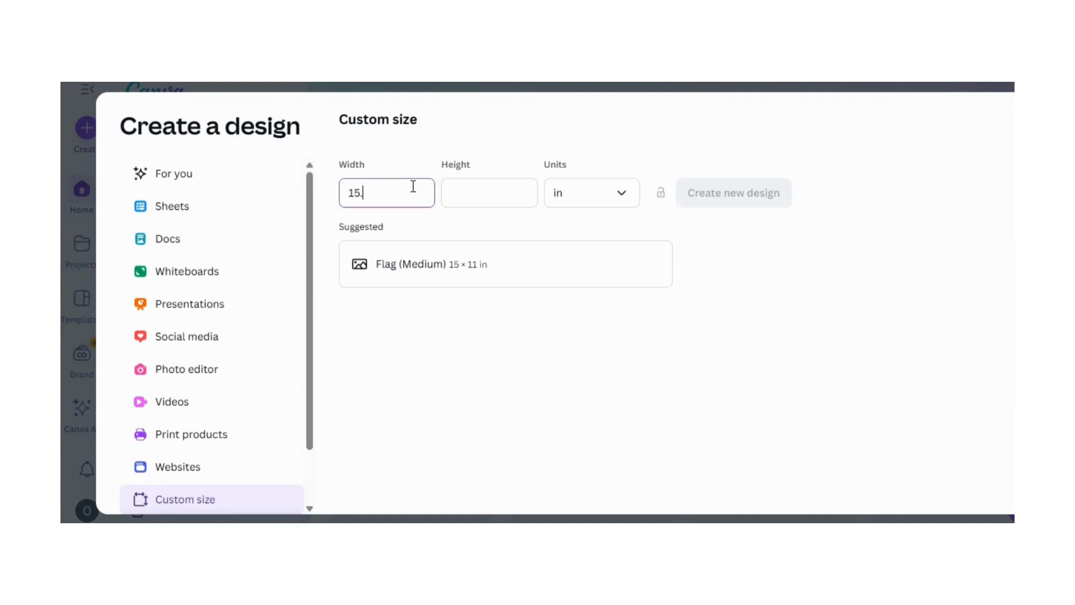
pyautogui.write('61')
pyautogui.click(462, 190)
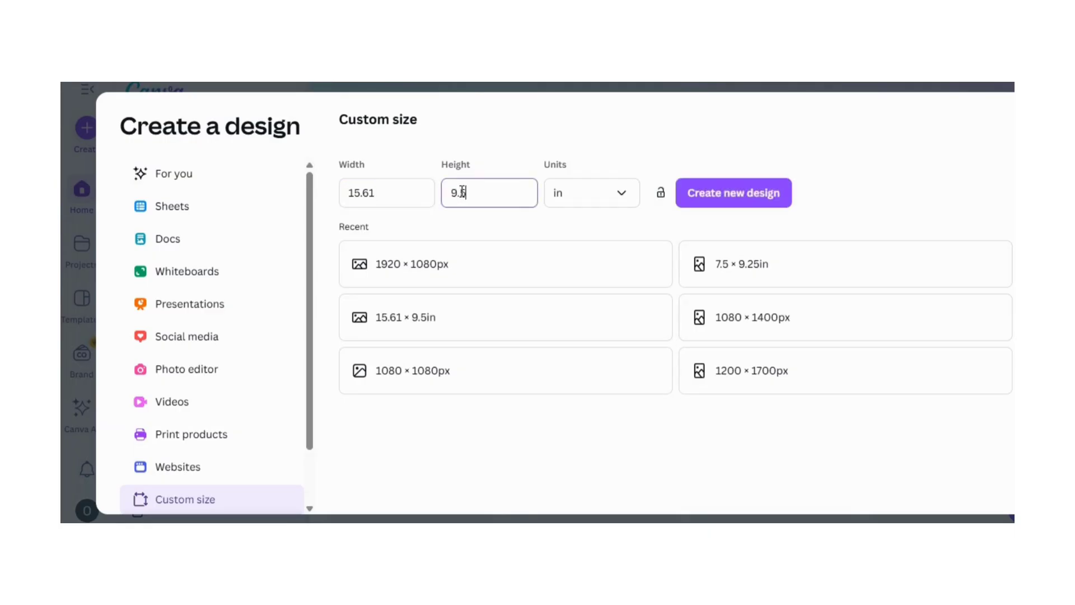
pyautogui.click(746, 196)
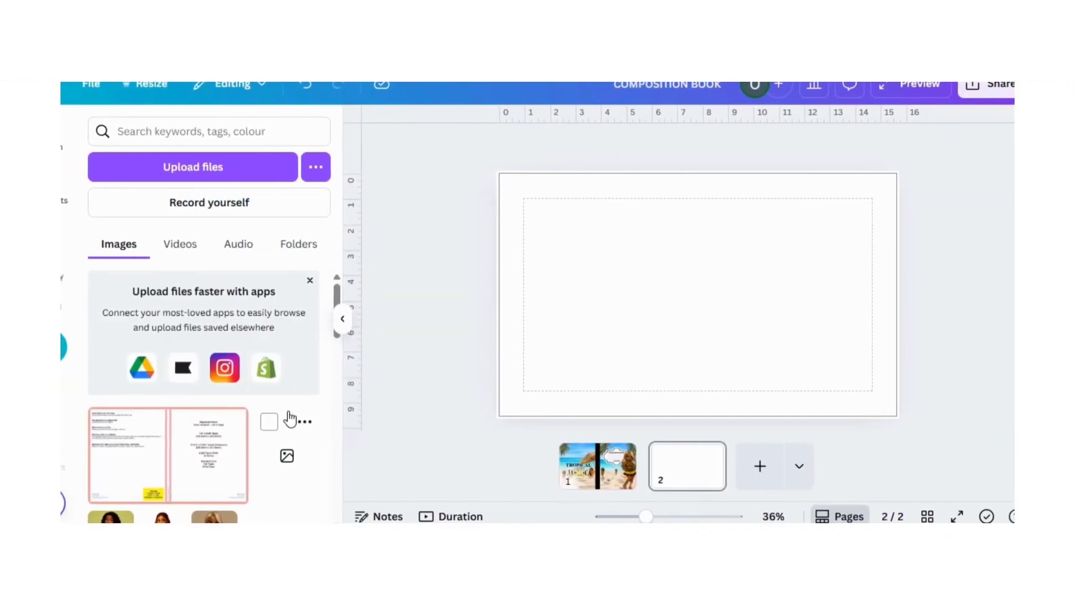
# - Place the uploaded cover template on the blank page and enlarge it to fill the whole page
pyautogui.click(196, 472)
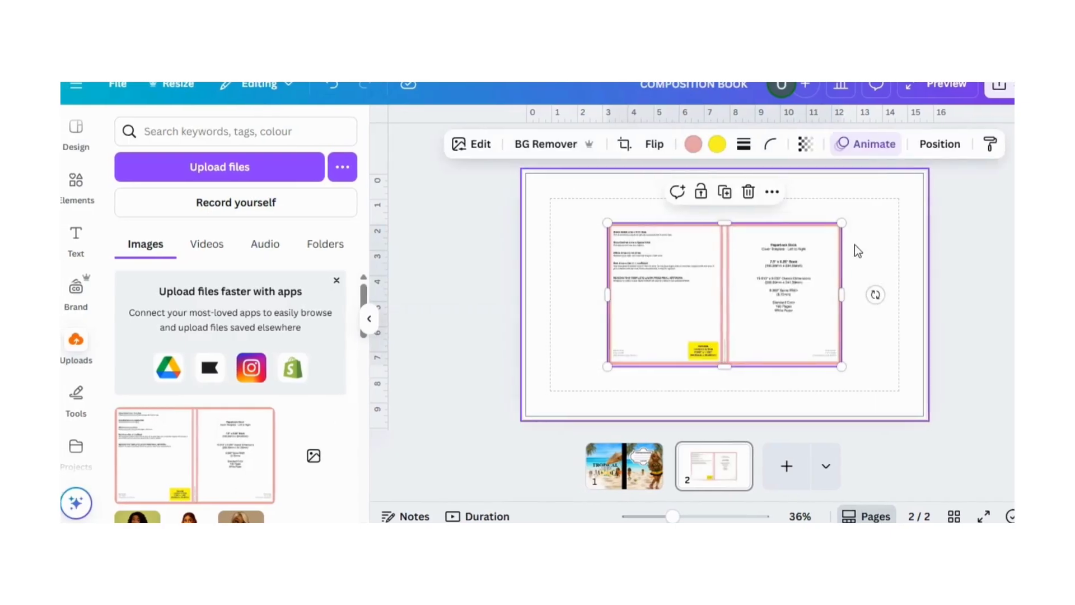
pyautogui.moveTo(795, 281); pyautogui.dragTo(731, 227)
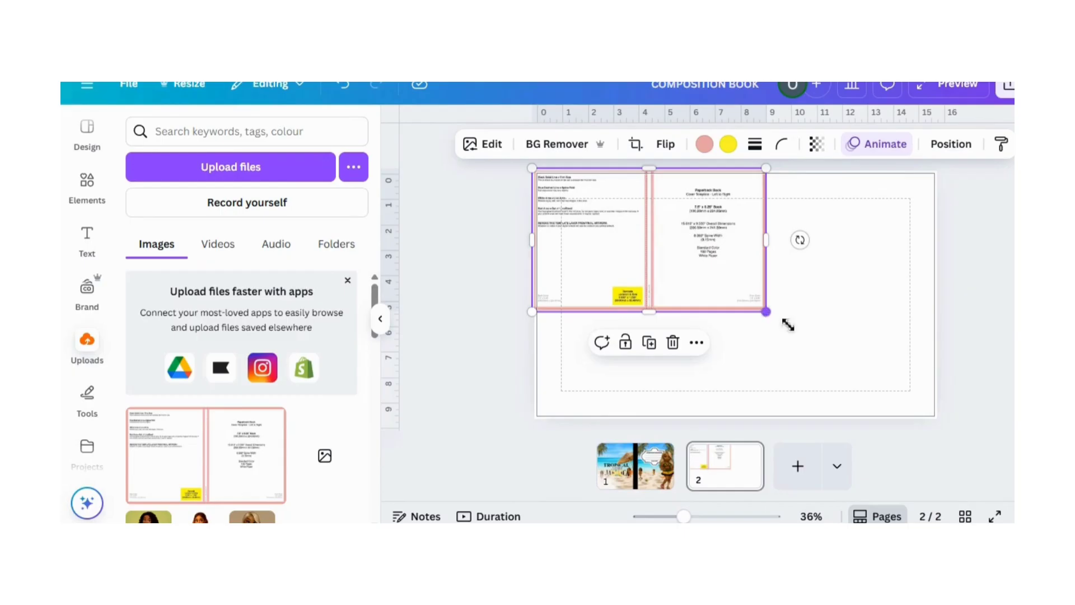
pyautogui.moveTo(767, 312); pyautogui.dragTo(946, 422)
pyautogui.click(1006, 337)
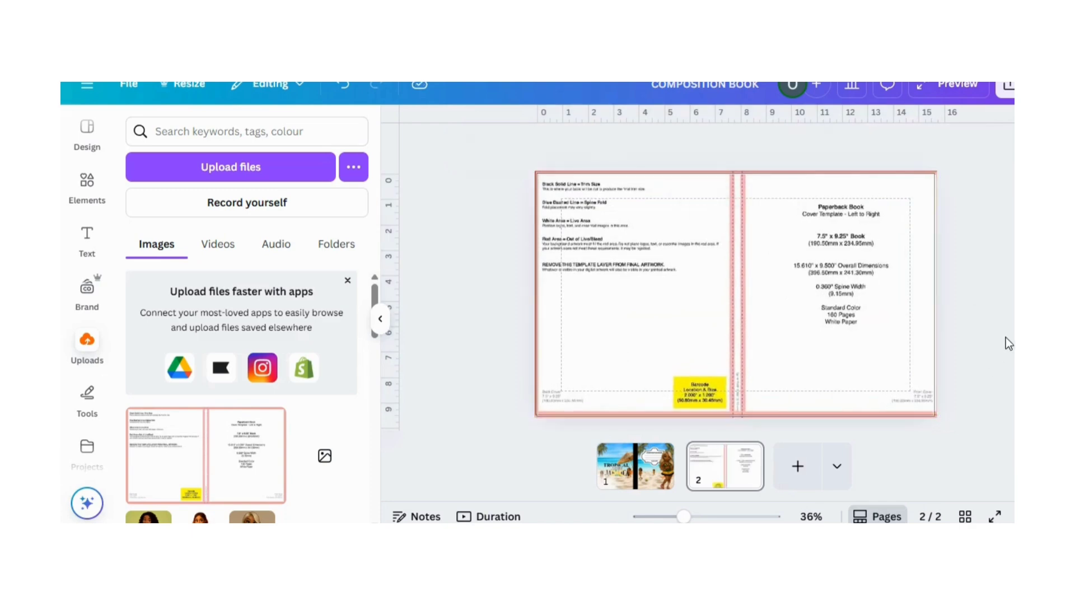
pyautogui.click(909, 284)
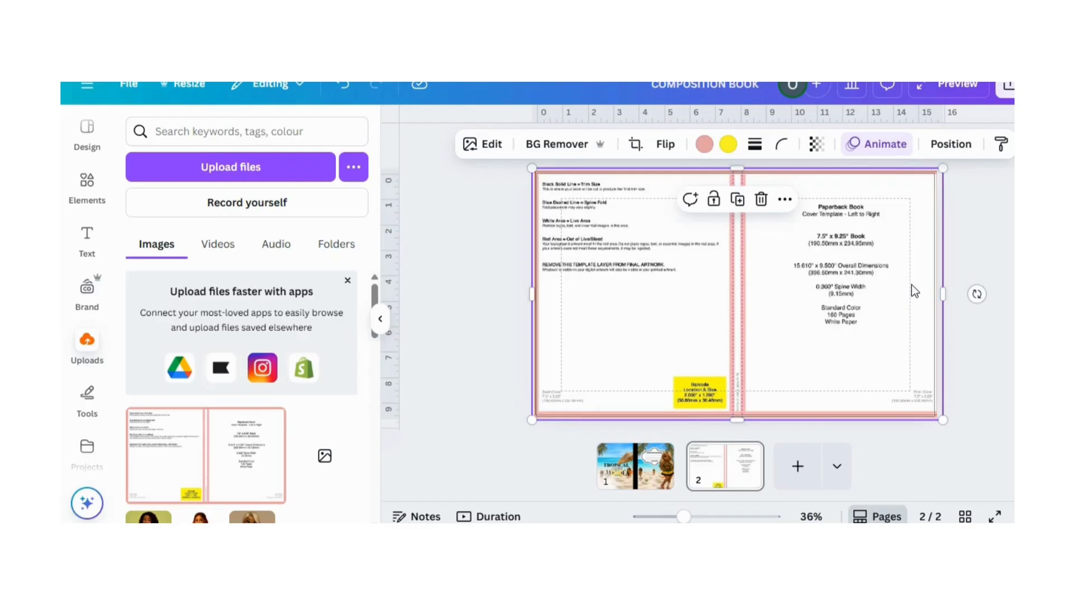
pyautogui.moveTo(909, 285); pyautogui.dragTo(902, 283)
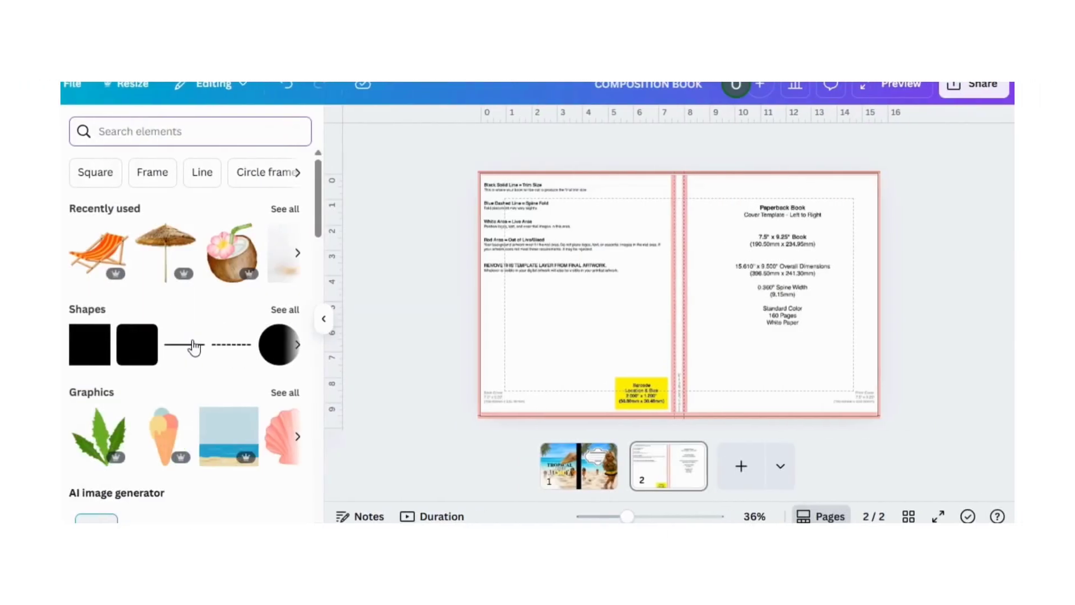
# - Add a solid straight line, rotate it vertical over the template's spine and extend it to the full page height
pyautogui.click(191, 346)
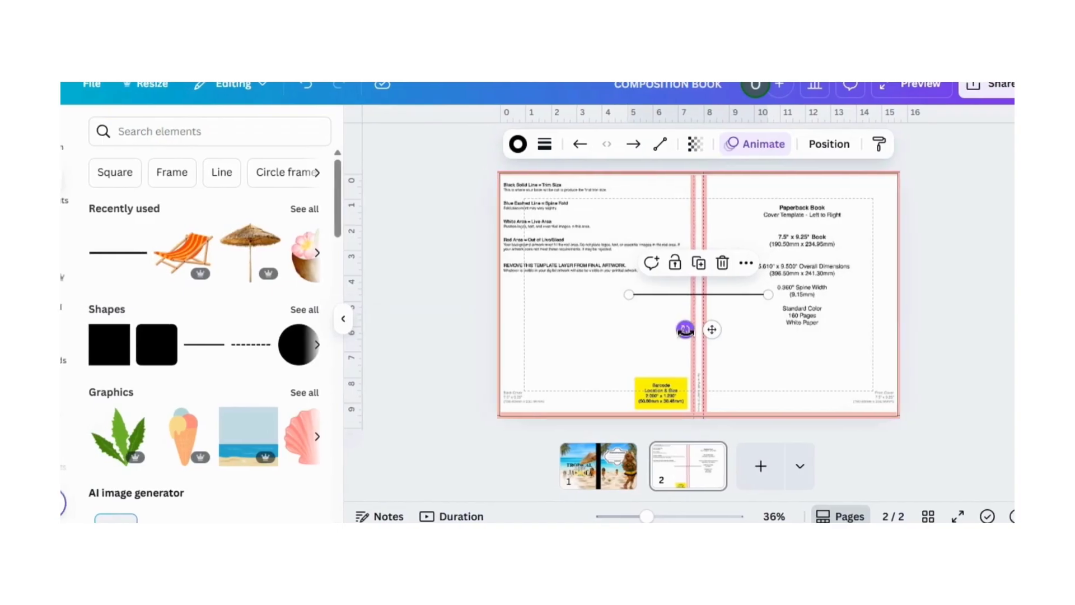
pyautogui.moveTo(670, 330); pyautogui.dragTo(829, 313)
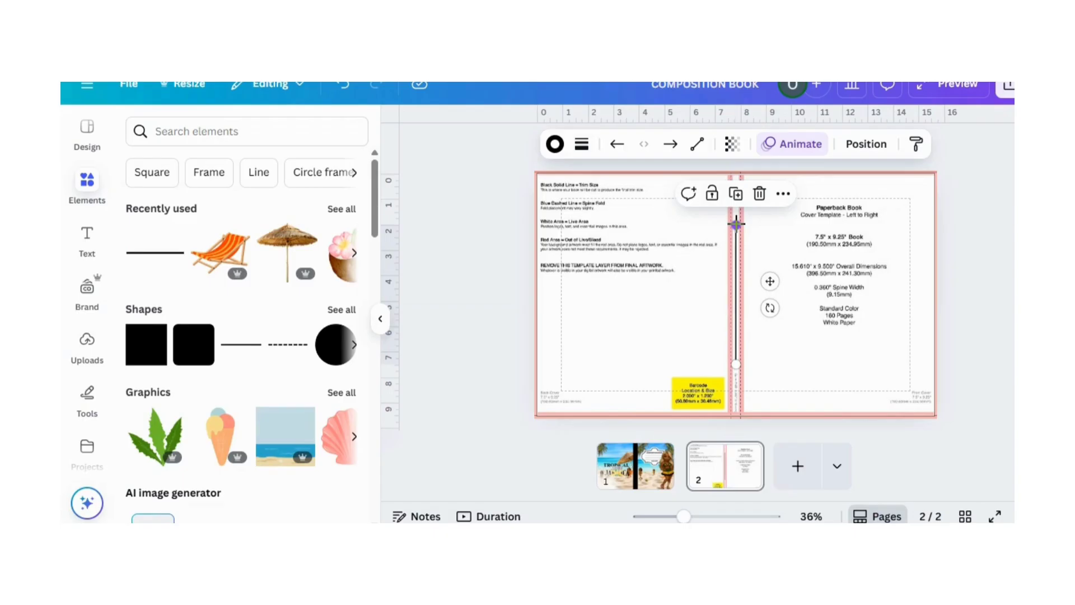
pyautogui.moveTo(733, 213); pyautogui.dragTo(735, 164)
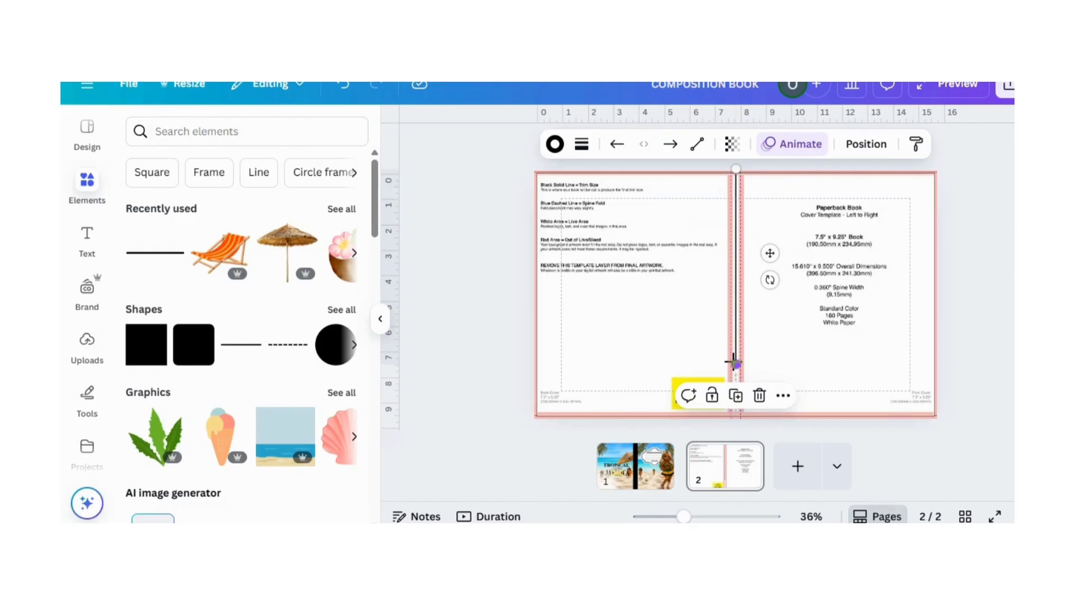
pyautogui.moveTo(736, 364); pyautogui.dragTo(736, 420)
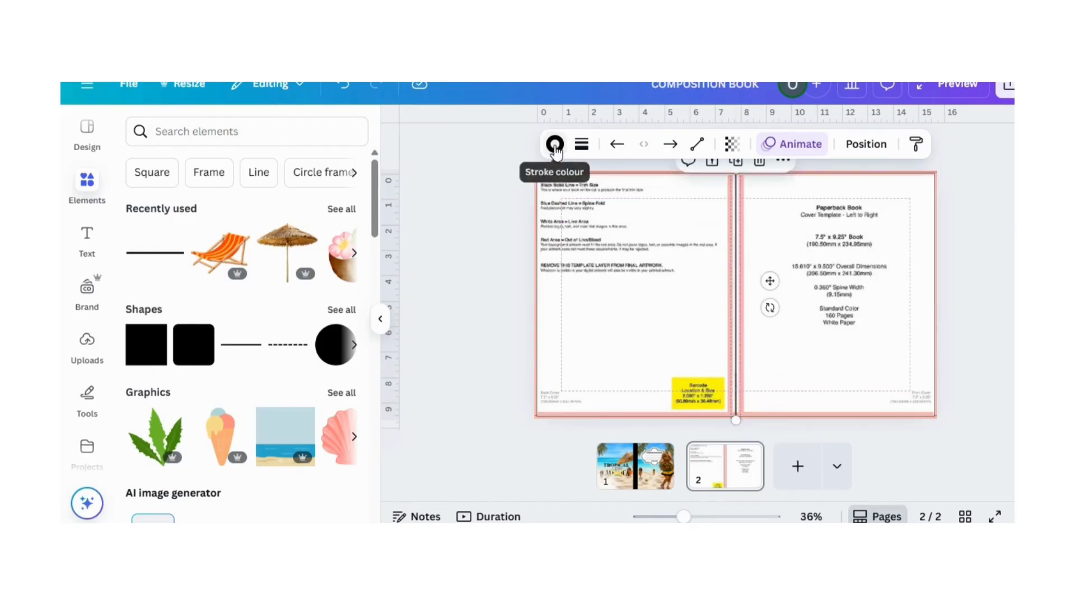
# - Set the spine line's stroke weight to 60
pyautogui.click(582, 147)
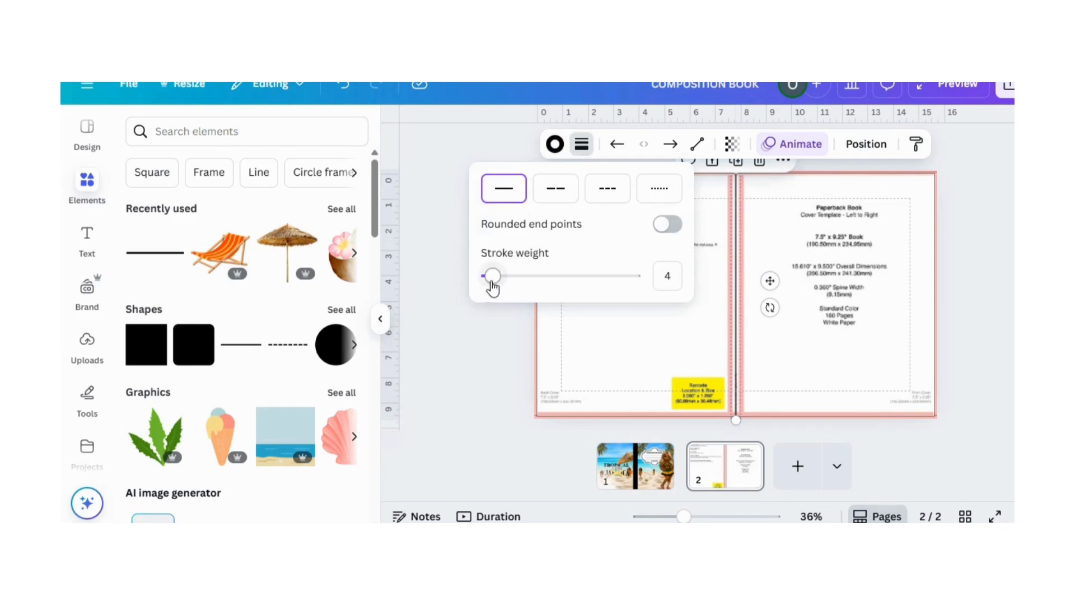
pyautogui.moveTo(491, 280); pyautogui.dragTo(496, 281)
pyautogui.moveTo(521, 284); pyautogui.dragTo(574, 285)
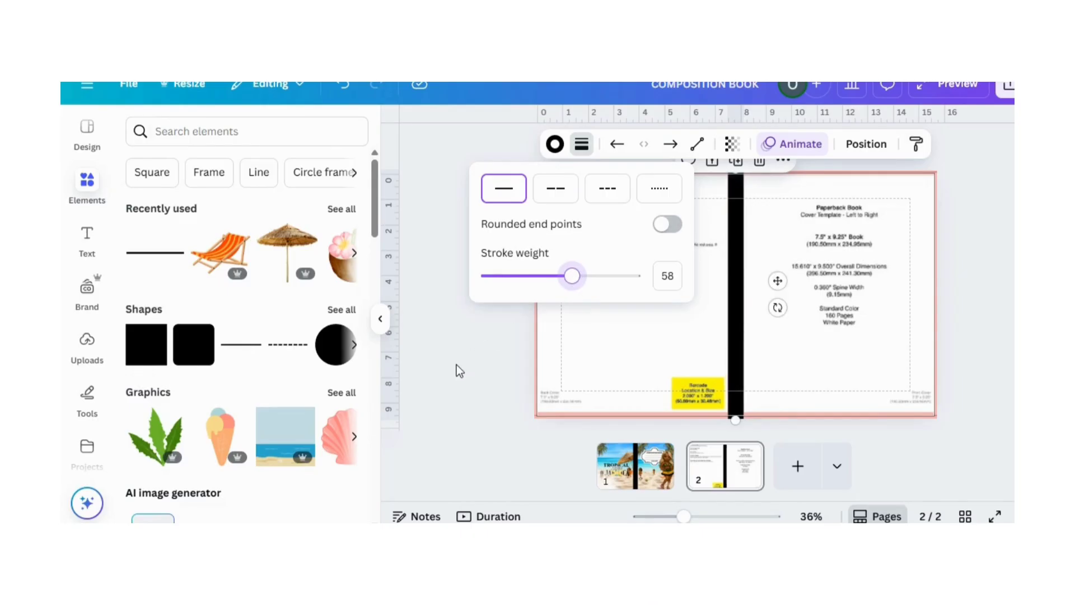
pyautogui.click(672, 276)
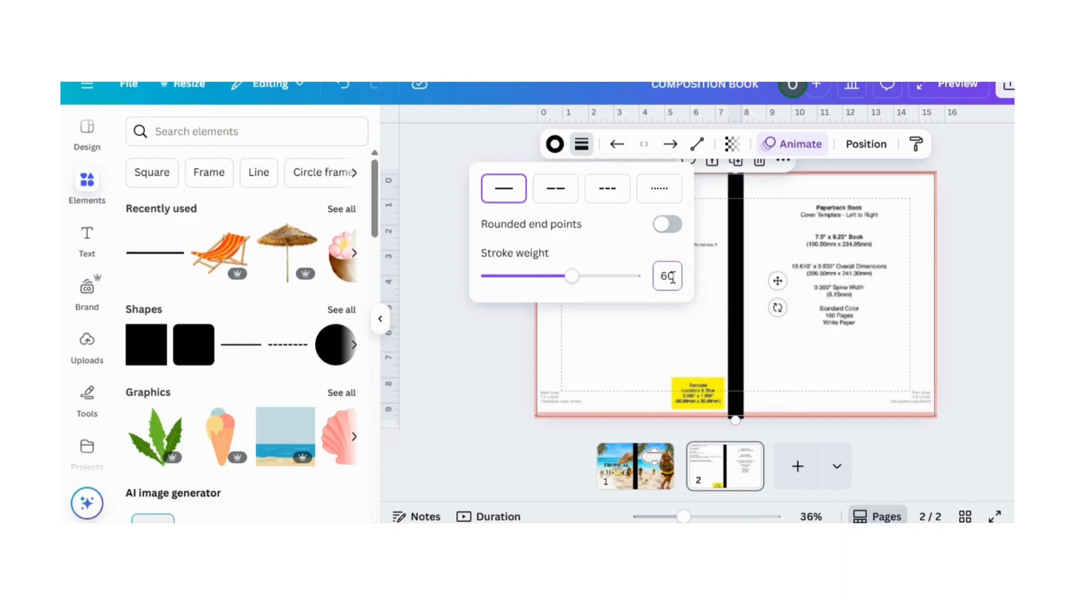
pyautogui.write('60')
pyautogui.click(478, 372)
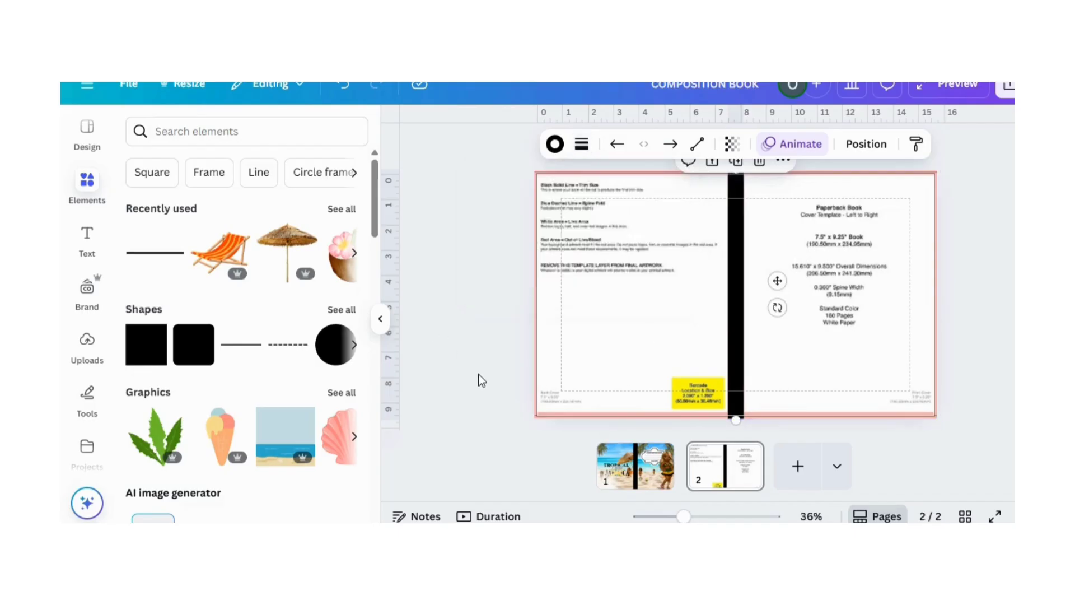
pyautogui.click(481, 330)
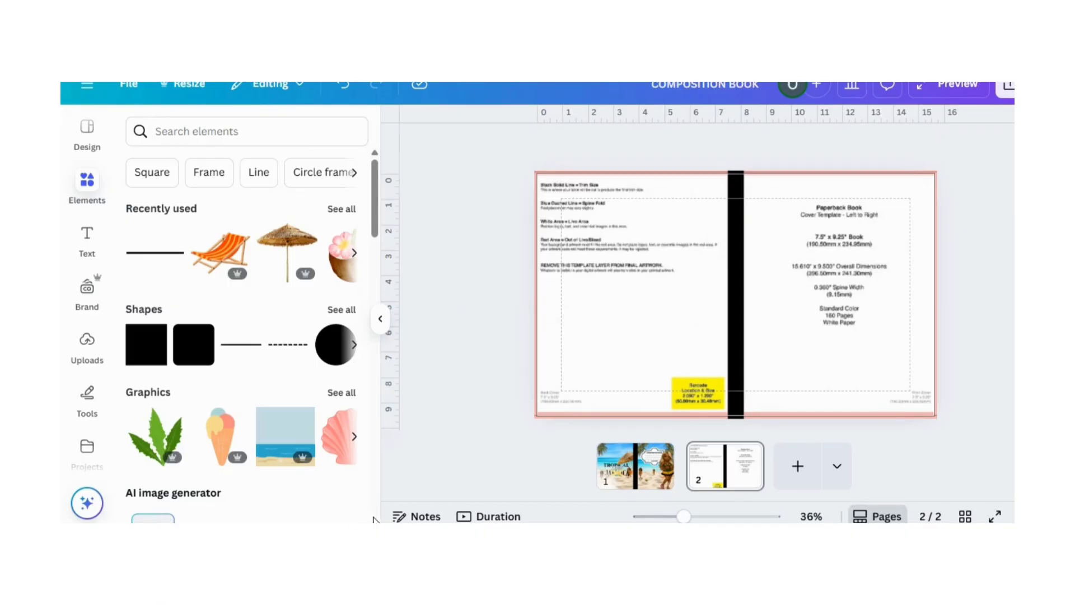
# - Generate AI images from the prompt "create a image of a sun flower"
pyautogui.scroll(-5, 289, 327)
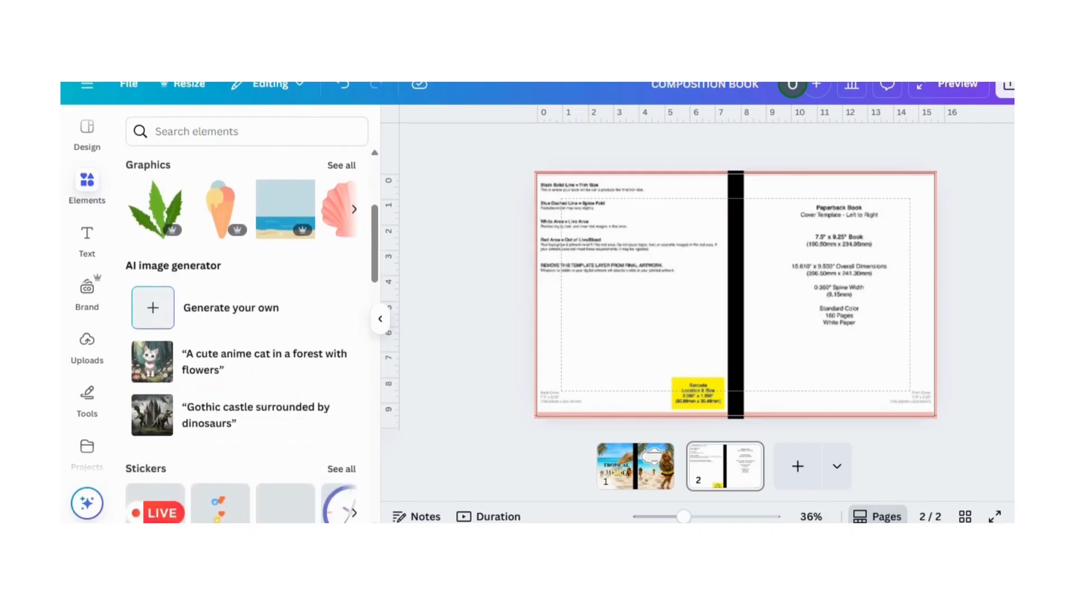
pyautogui.click(289, 327)
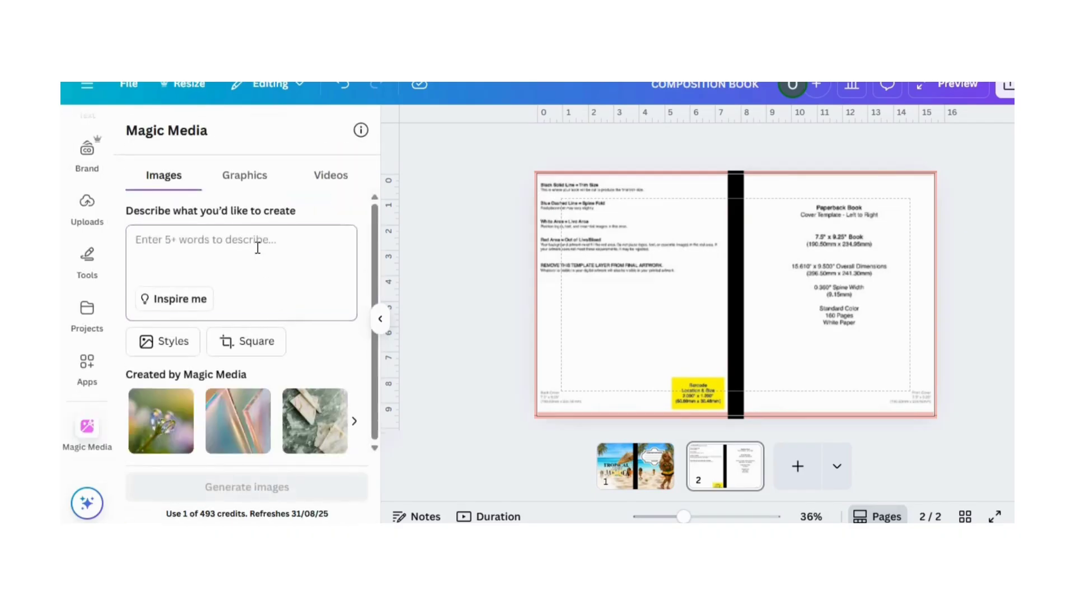
pyautogui.click(257, 248)
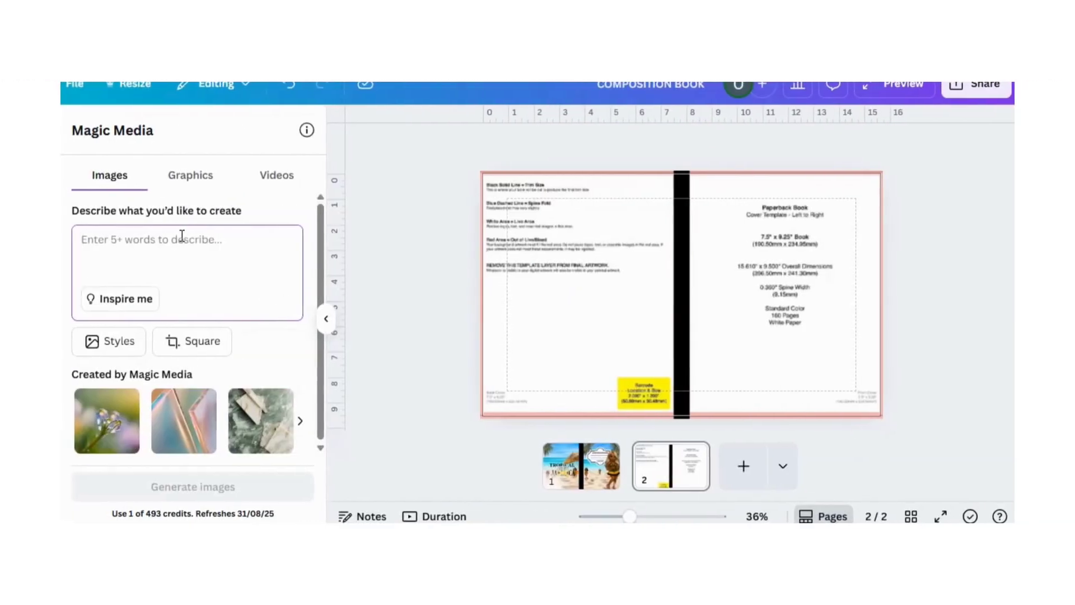
pyautogui.write('creat')
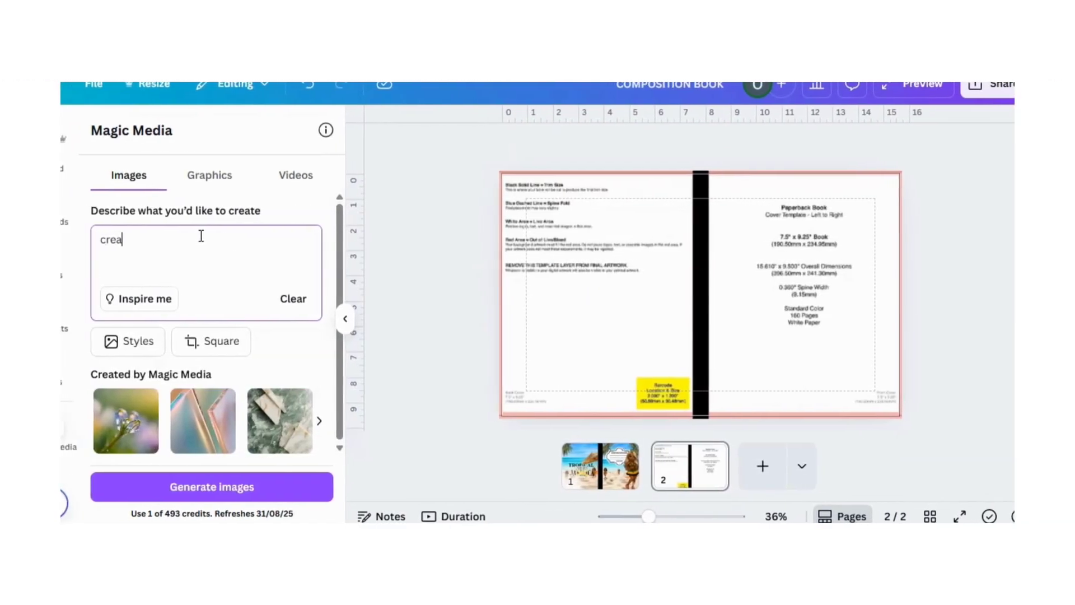
pyautogui.write('e a')
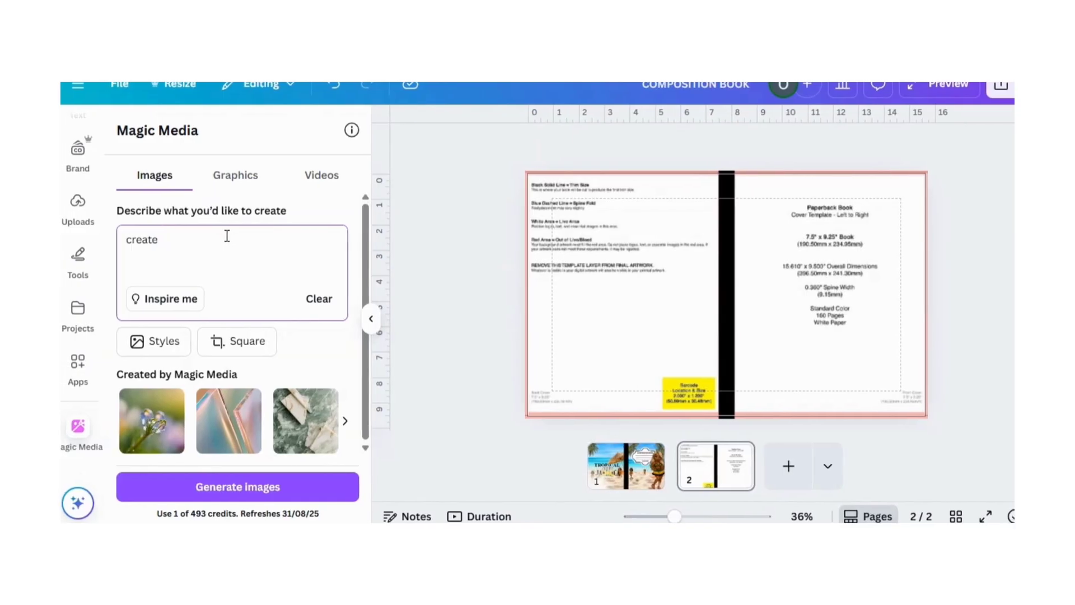
pyautogui.write(' image of a sun flower')
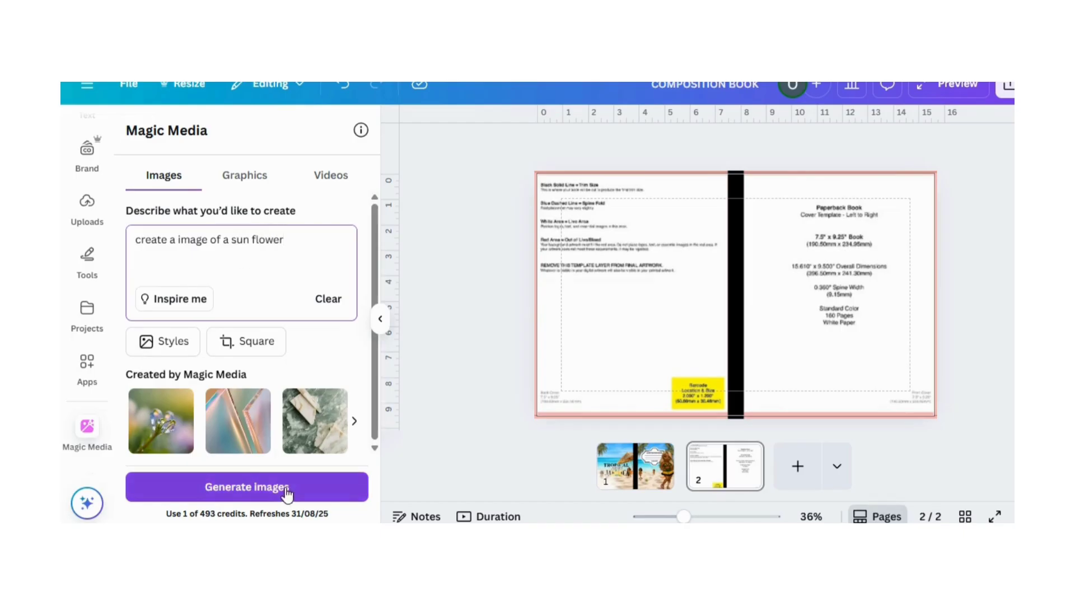
pyautogui.click(287, 493)
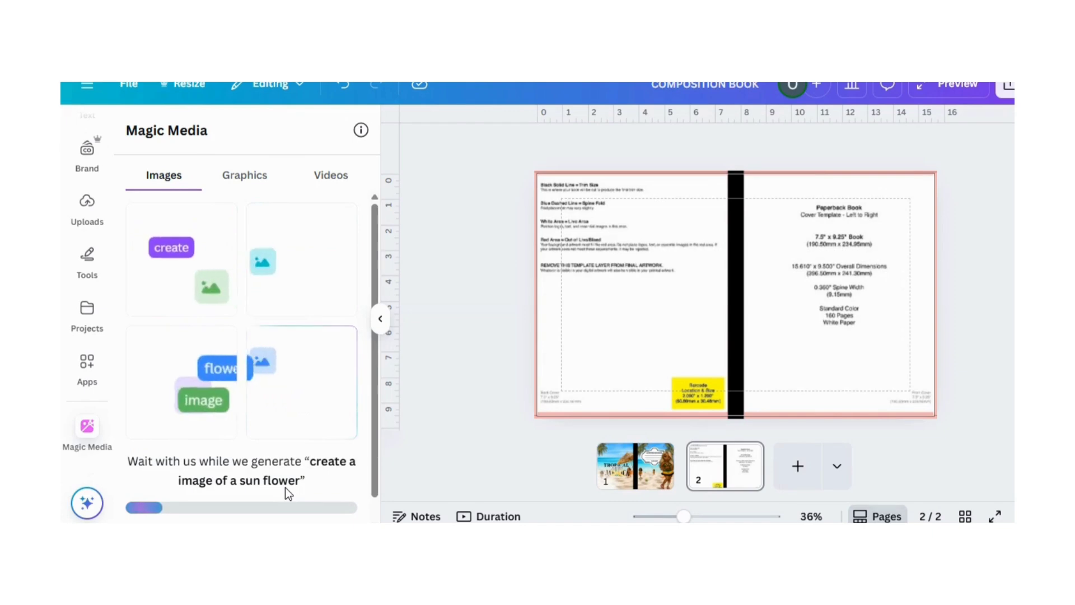
# - Place the generated sunflower-field image on the back cover, enlarge it to full page height and crop its right side to the spine
pyautogui.scroll(3, 597, 270)
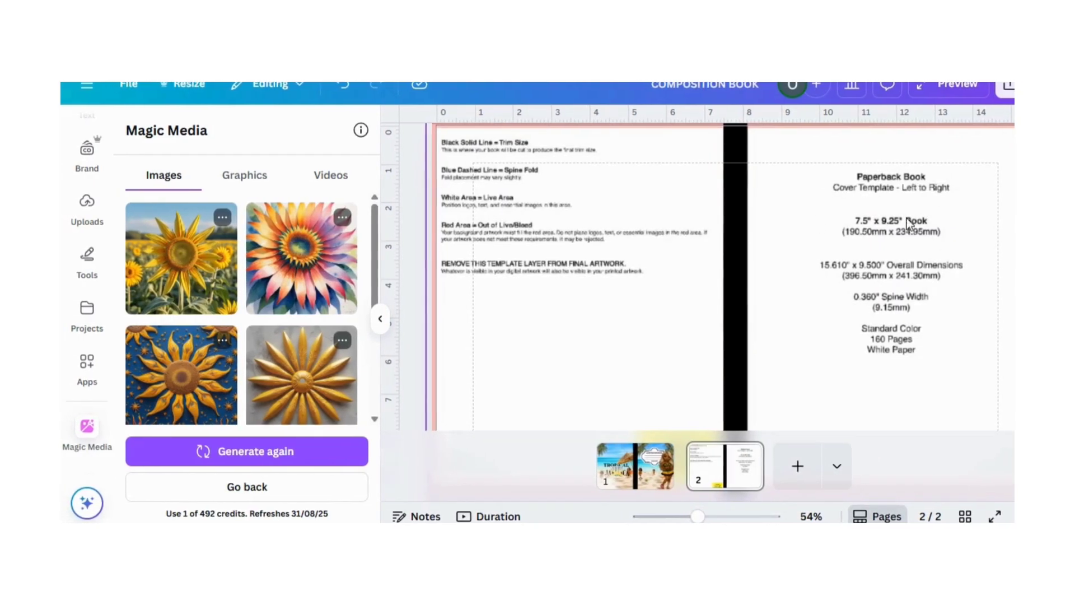
pyautogui.scroll(-5, 829, 331)
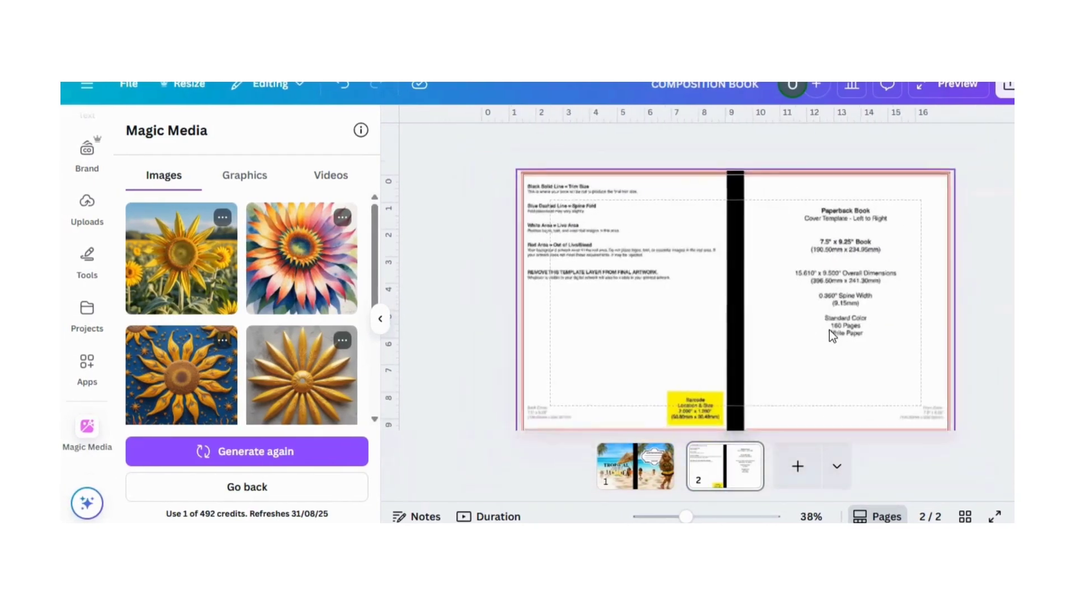
pyautogui.scroll(1, 829, 330)
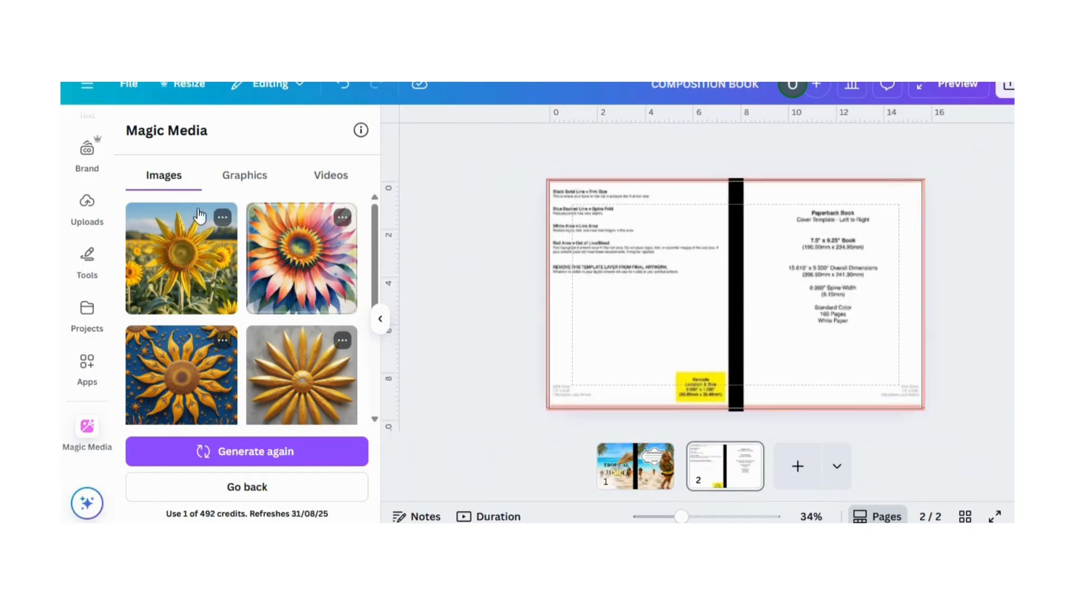
pyautogui.click(201, 255)
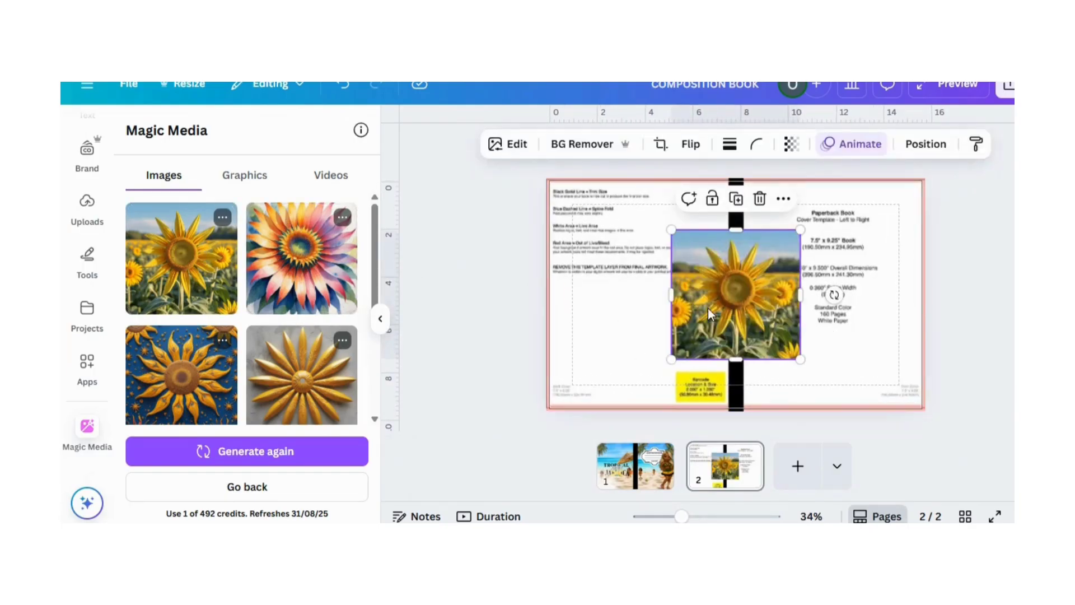
pyautogui.moveTo(694, 282); pyautogui.dragTo(625, 253)
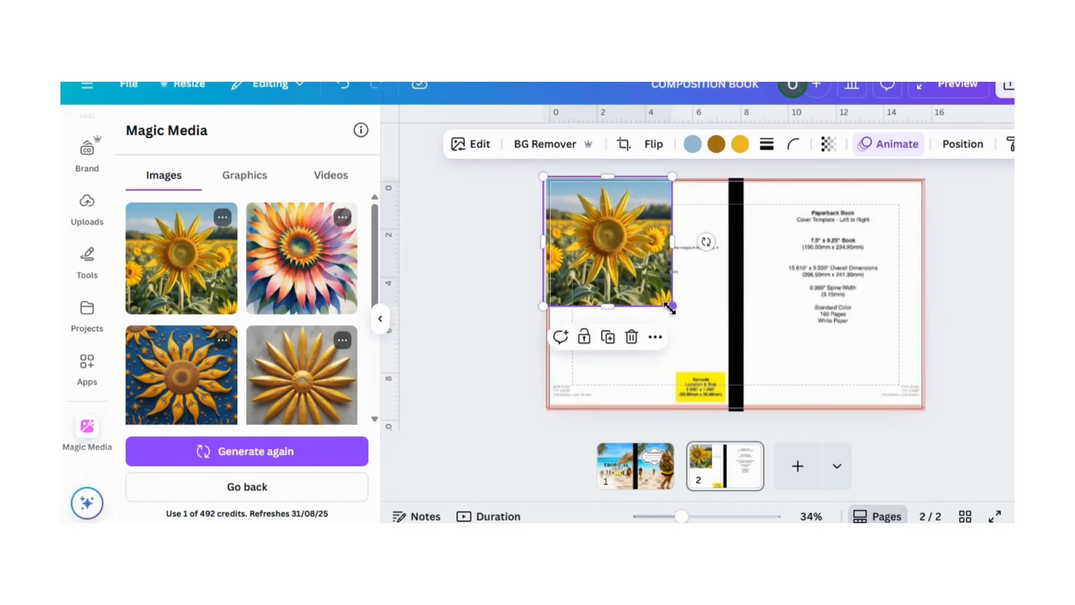
pyautogui.moveTo(686, 318); pyautogui.dragTo(782, 417)
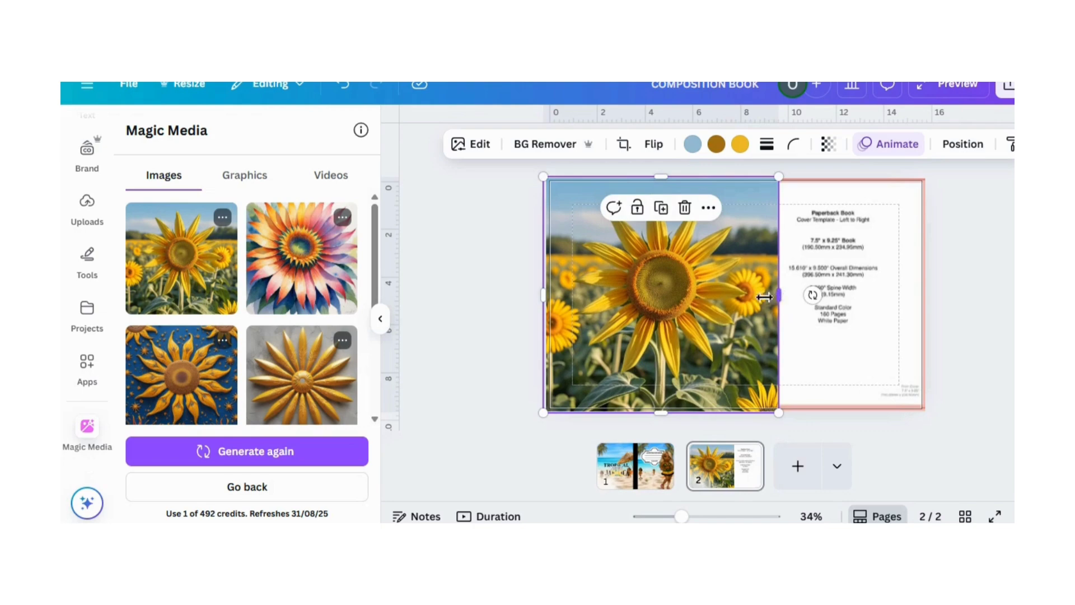
pyautogui.moveTo(765, 297); pyautogui.dragTo(731, 297)
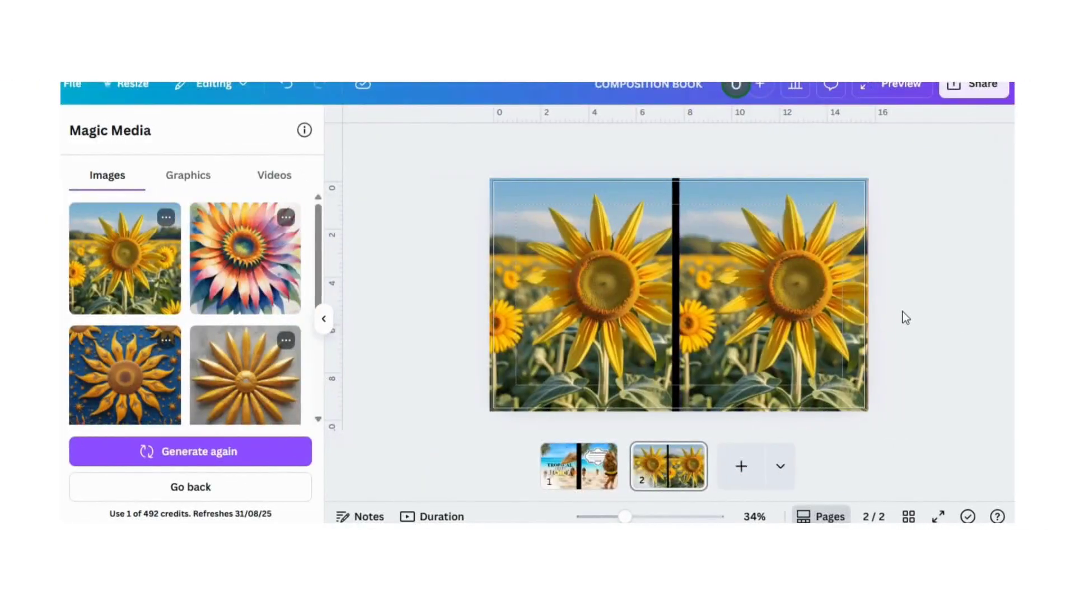
# - Move the black spine line above the front cover's sunflower image in the layer order
pyautogui.click(751, 236)
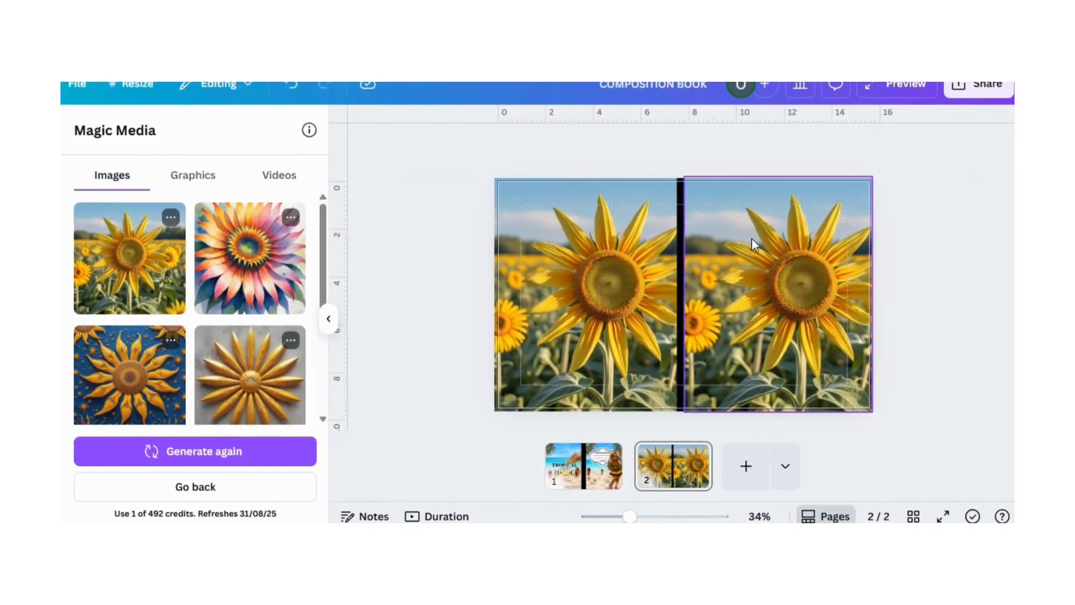
pyautogui.click(912, 144)
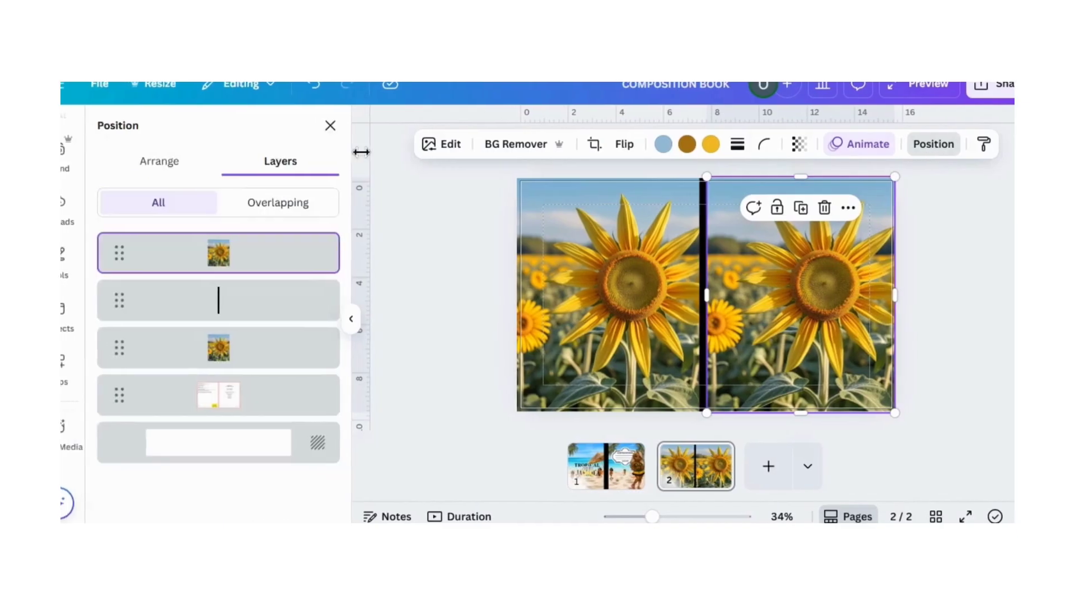
pyautogui.click(264, 312)
pyautogui.moveTo(264, 312); pyautogui.dragTo(297, 241)
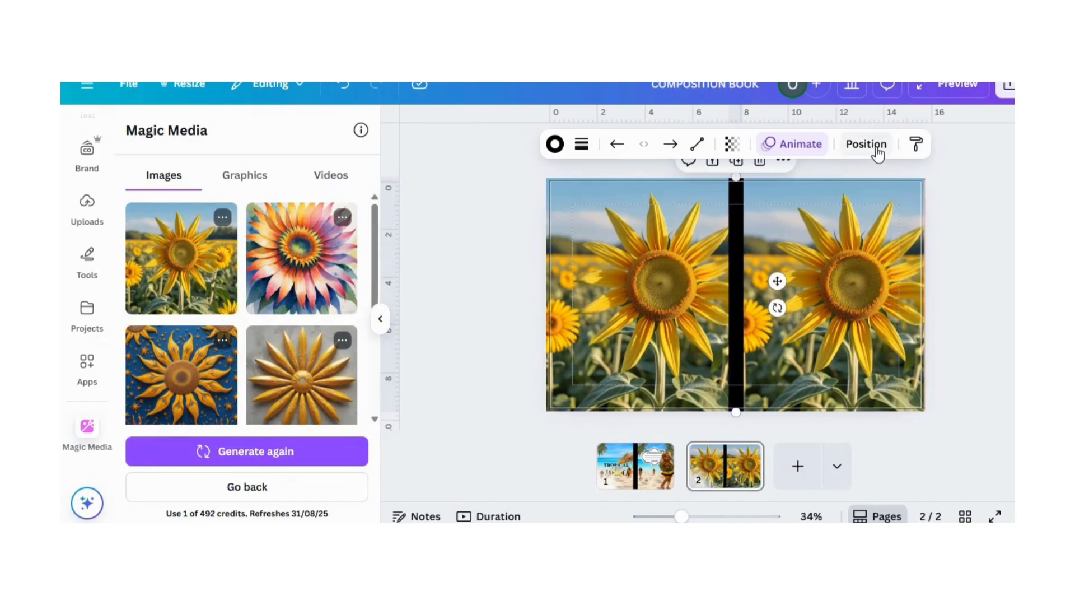
# - Delete the cover template image from the page's layers
pyautogui.click(877, 150)
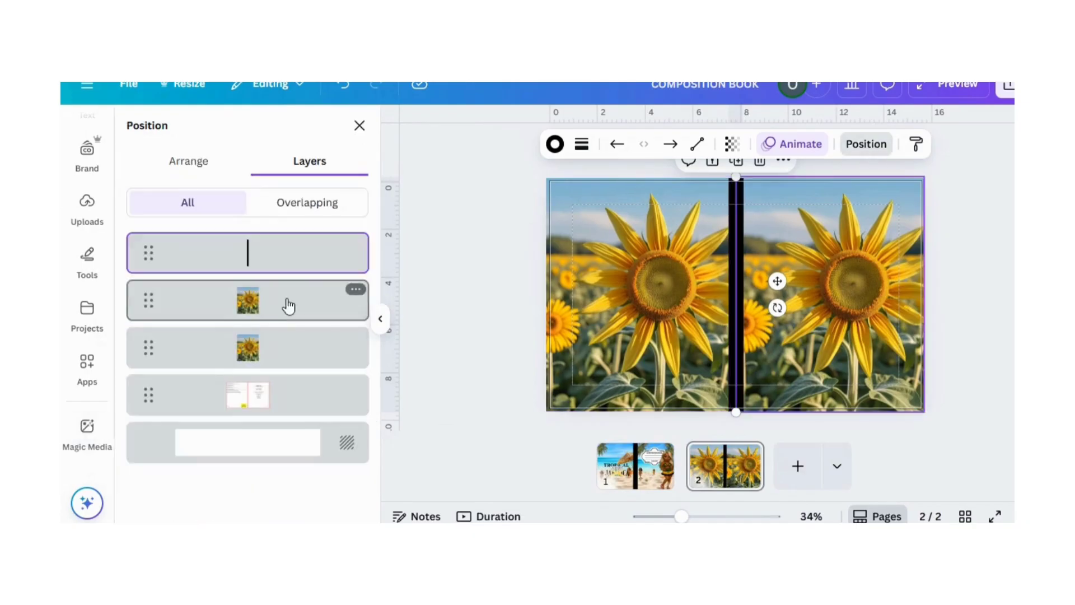
pyautogui.click(250, 408)
pyautogui.click(759, 208)
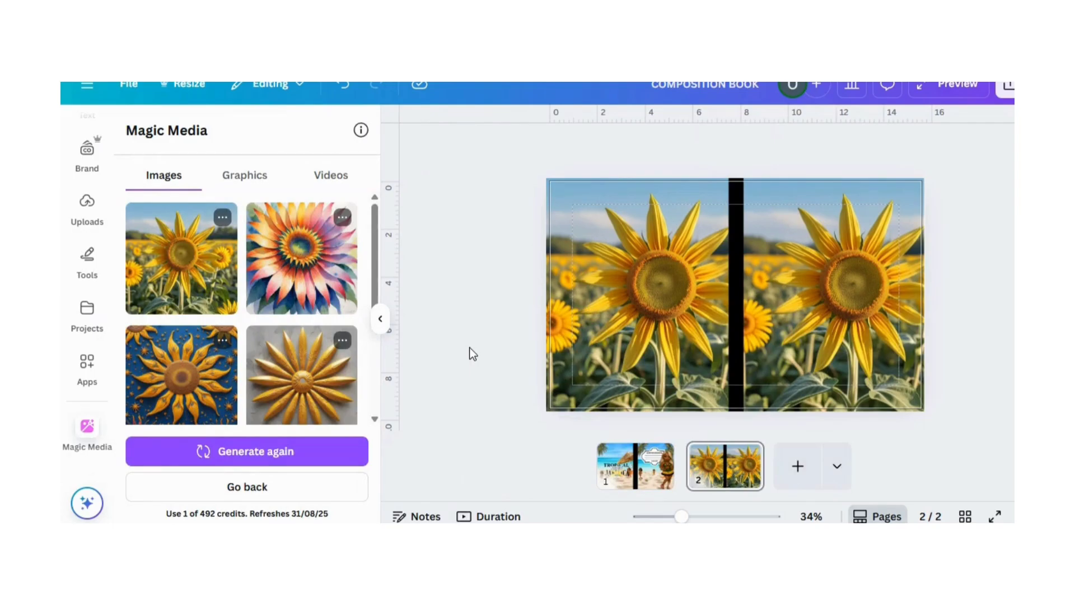
# - Extend the front cover's sunflower image slightly outward to reach the page's outer edge
pyautogui.click(844, 326)
pyautogui.moveTo(922, 301); pyautogui.dragTo(930, 298)
pyautogui.click(973, 266)
# - Search the elements library for "composition notebook" and show all matching graphics
pyautogui.scroll(3, 101, 196)
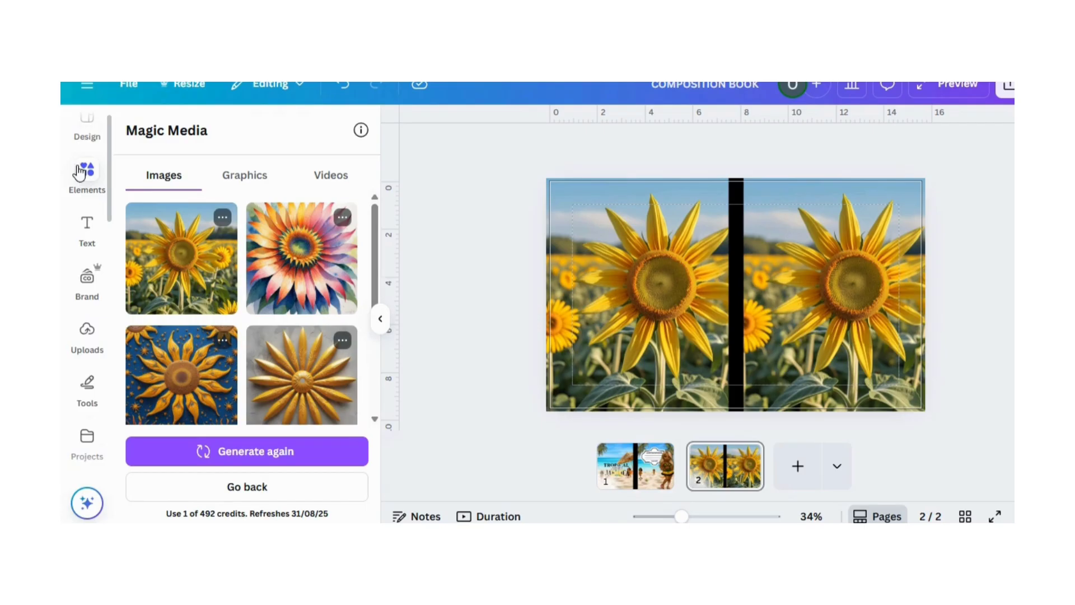
pyautogui.click(84, 171)
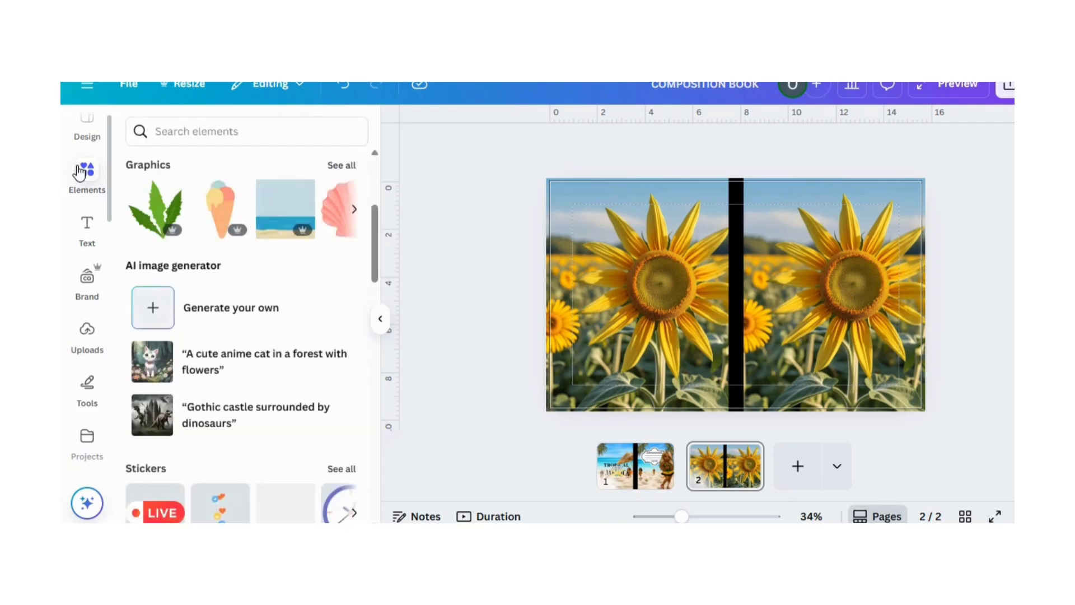
pyautogui.click(244, 137)
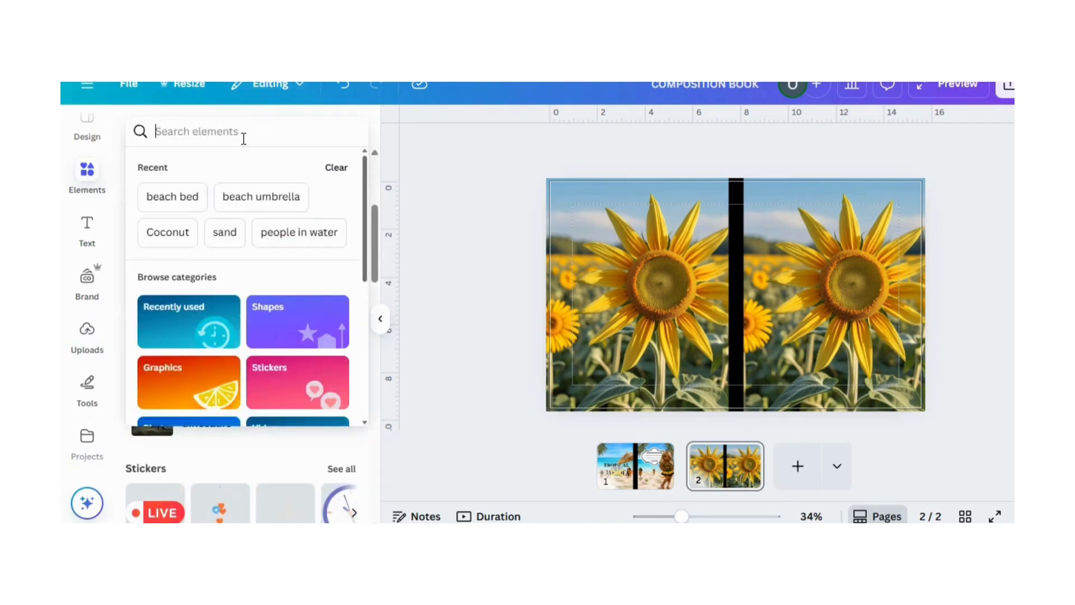
pyautogui.write('Co')
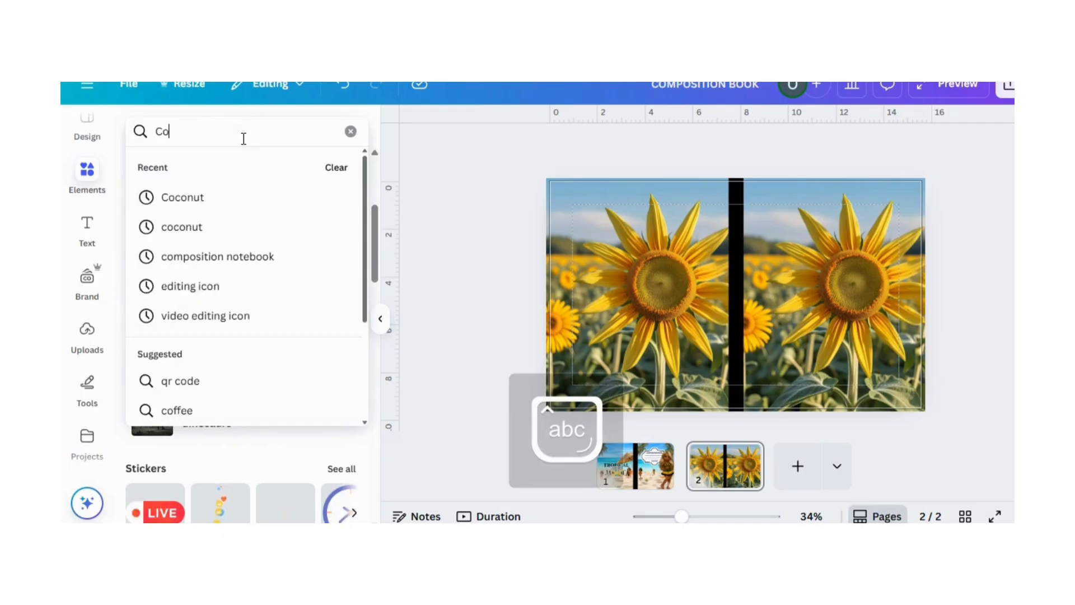
pyautogui.write('mpo')
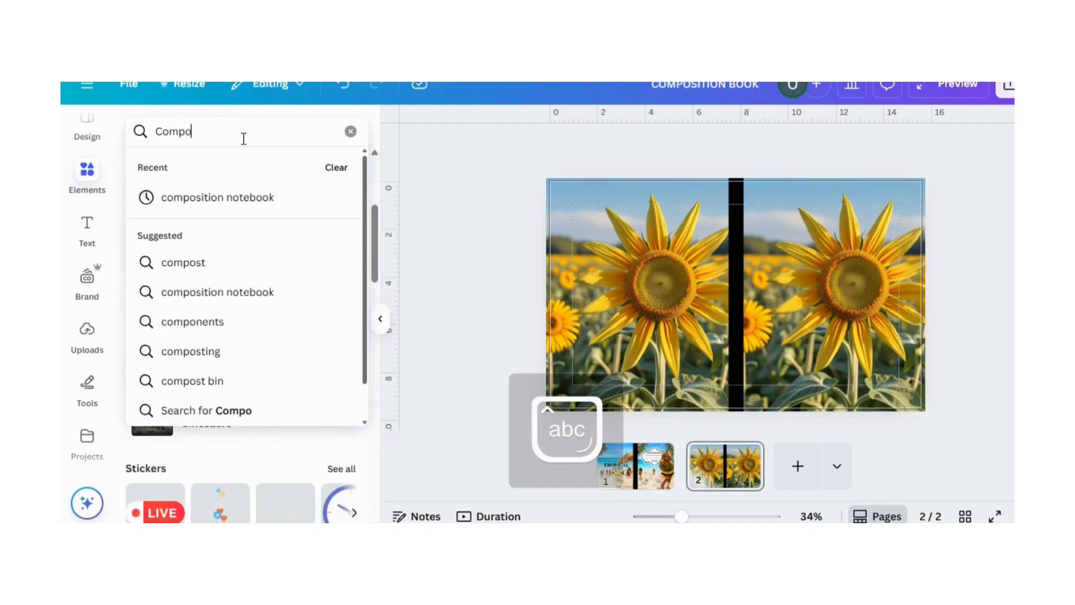
pyautogui.click(251, 197)
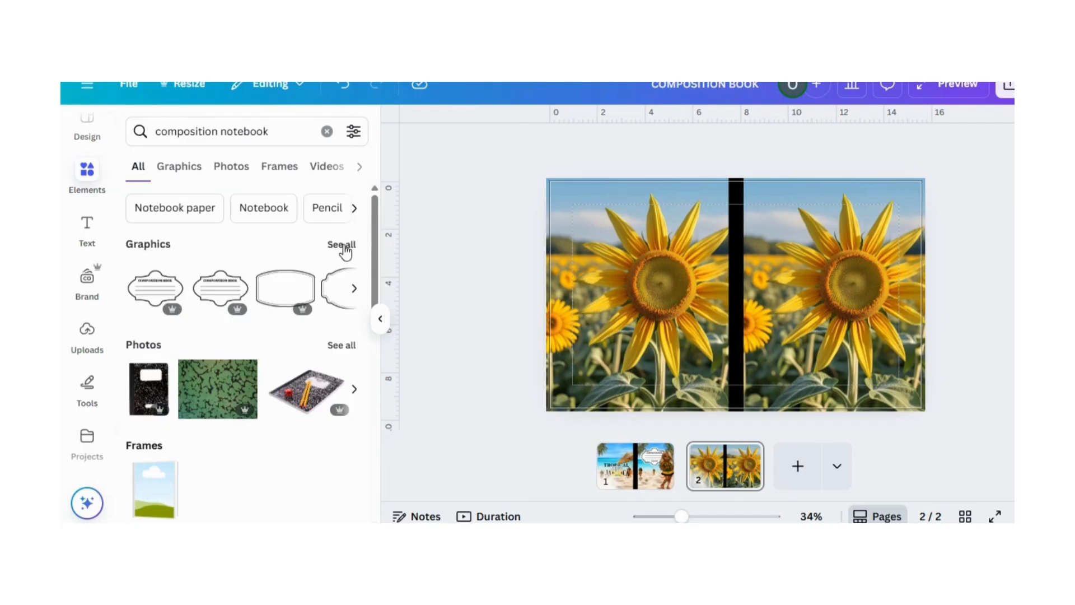
pyautogui.click(341, 244)
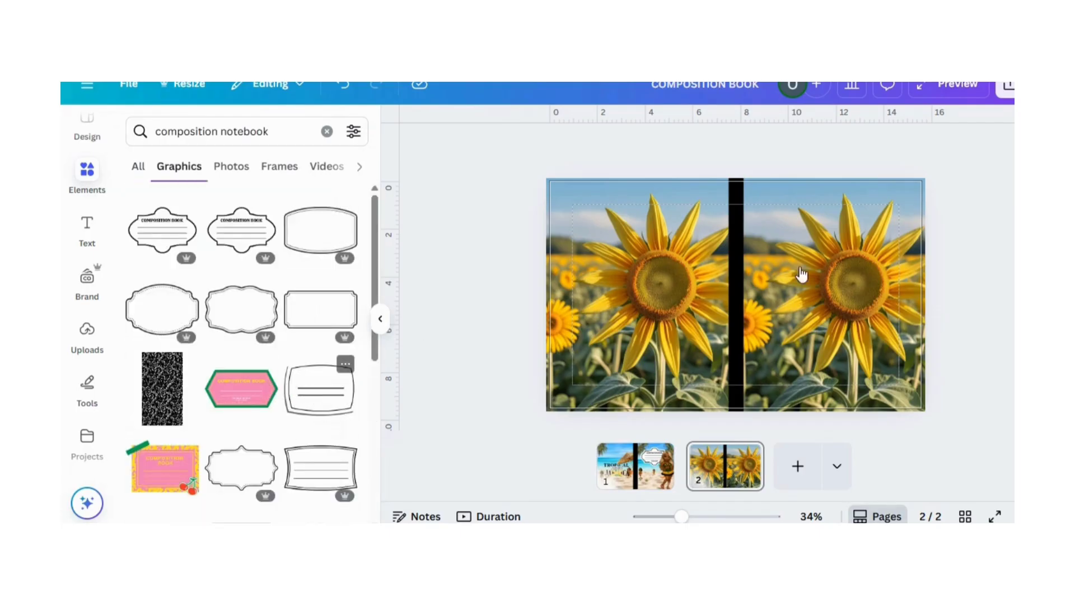
# - Add the white label graphic with two writing lines to the front cover, shrink it slightly and centre it over the sunflower's lower part
pyautogui.moveTo(802, 274); pyautogui.dragTo(830, 328)
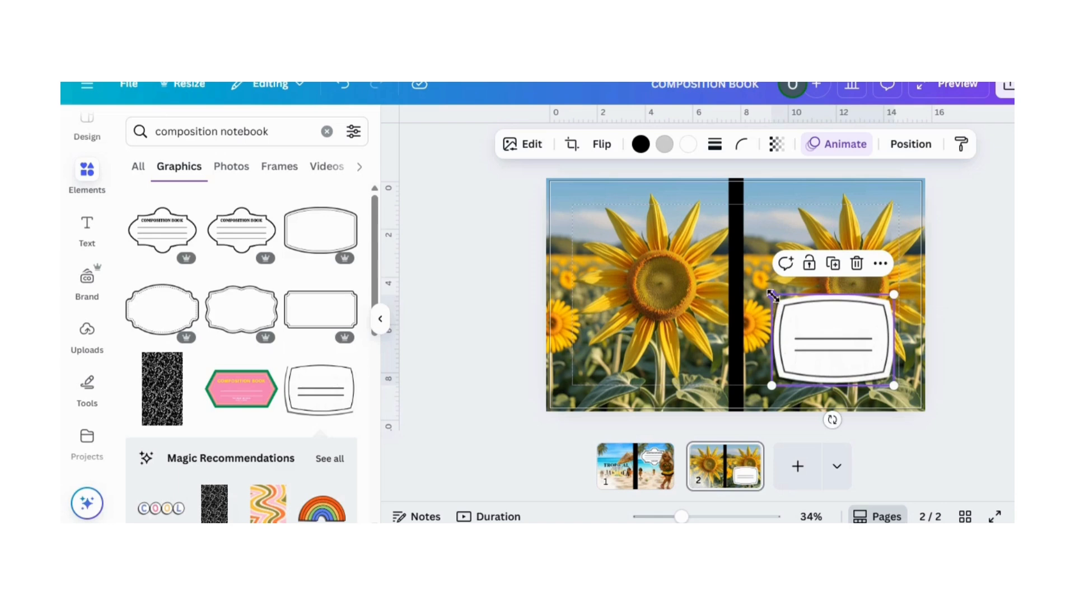
pyautogui.moveTo(775, 297); pyautogui.dragTo(790, 302)
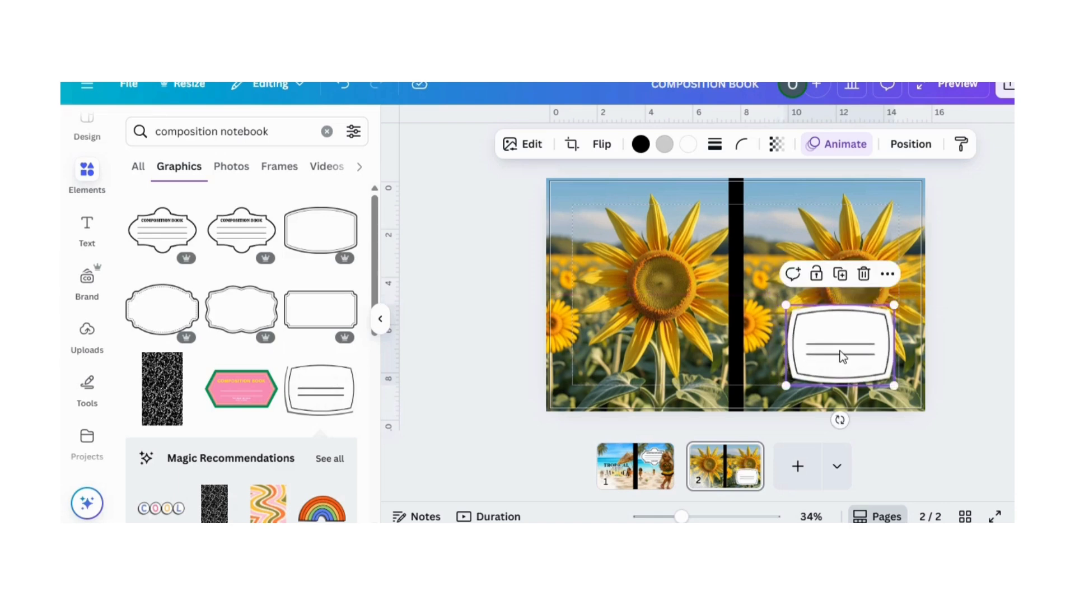
pyautogui.moveTo(839, 351); pyautogui.dragTo(834, 353)
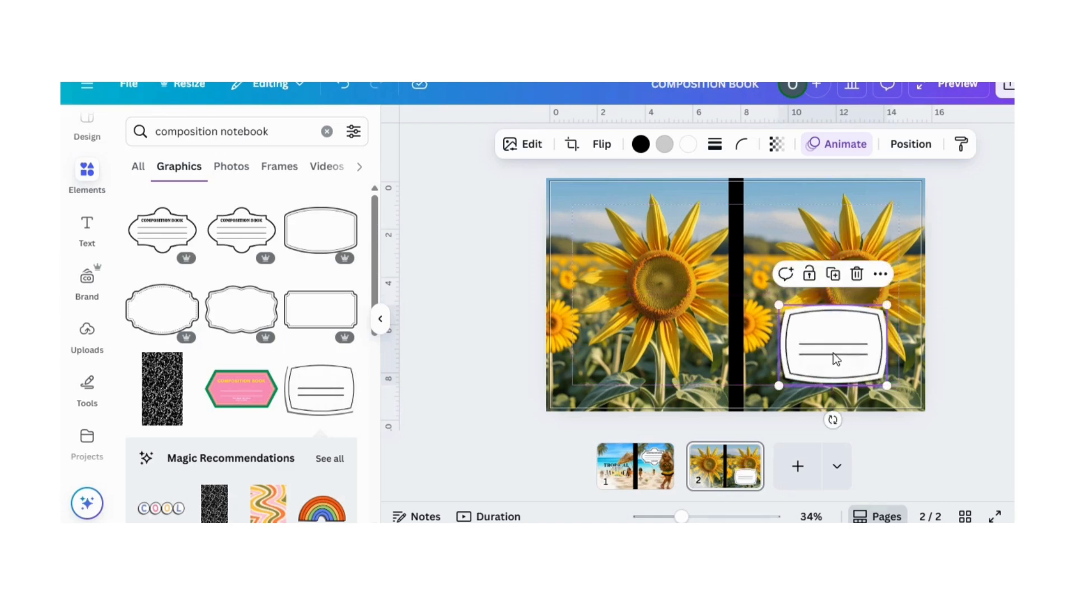
pyautogui.click(1002, 271)
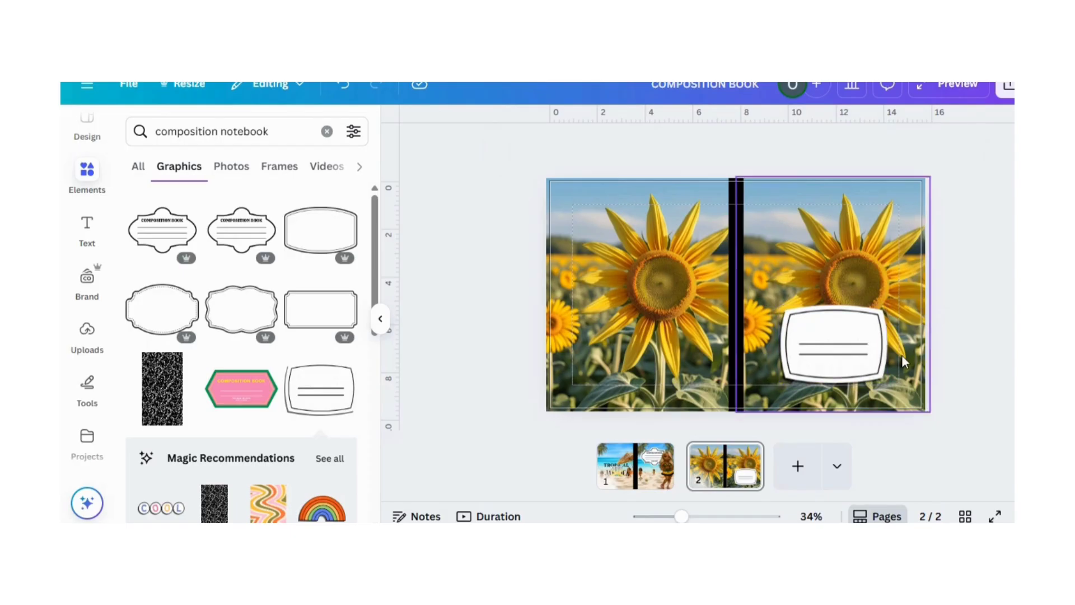
# - Add a heading text box reading "COMPOSITION BOOK"
pyautogui.click(88, 227)
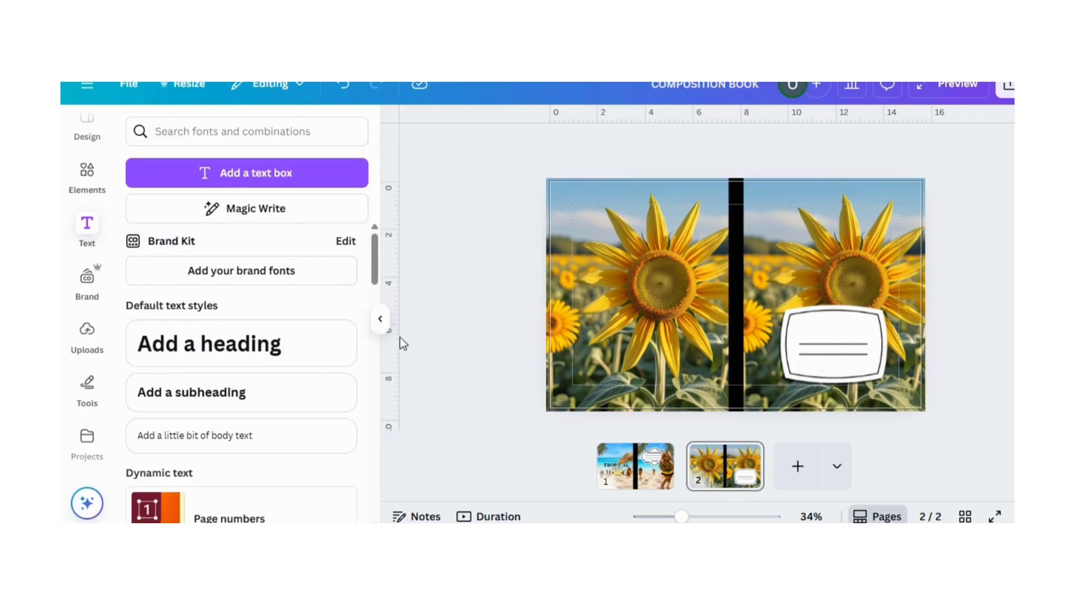
pyautogui.click(240, 348)
pyautogui.press('BackSpace')
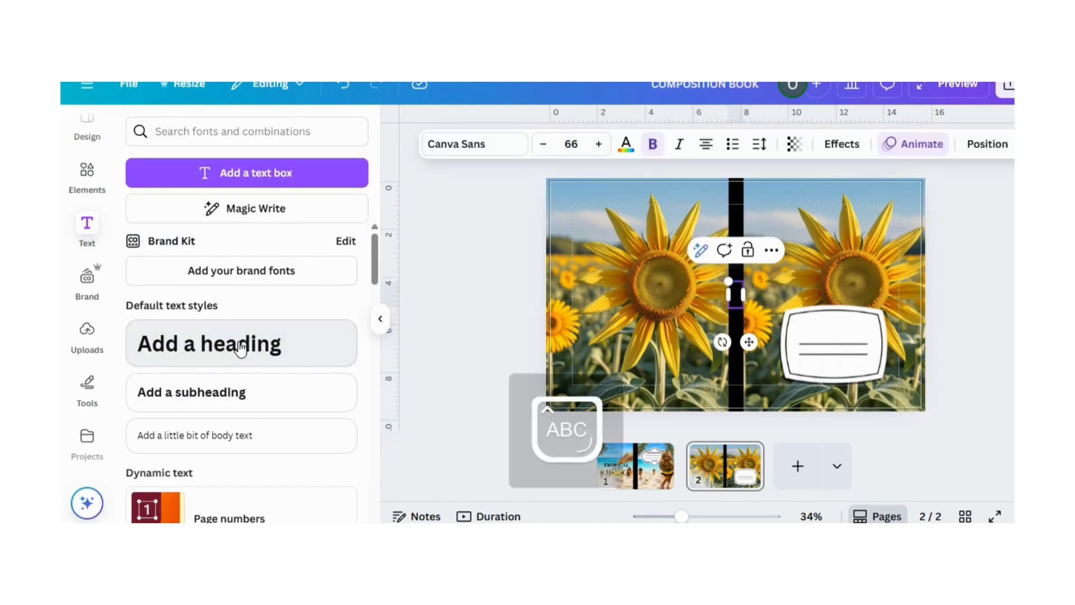
pyautogui.write('COMPOS')
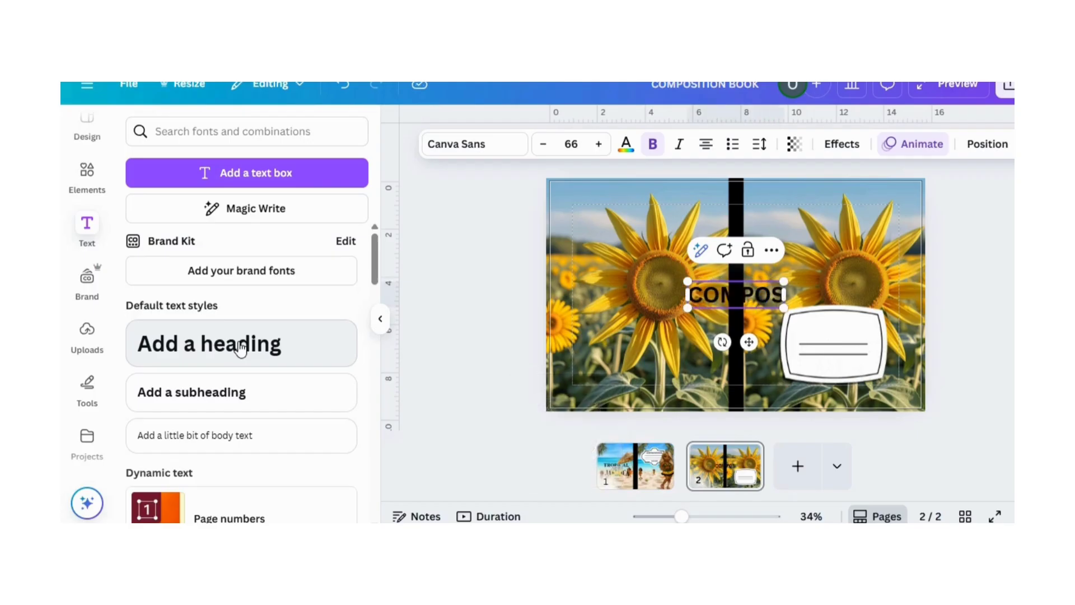
pyautogui.write('ITION')
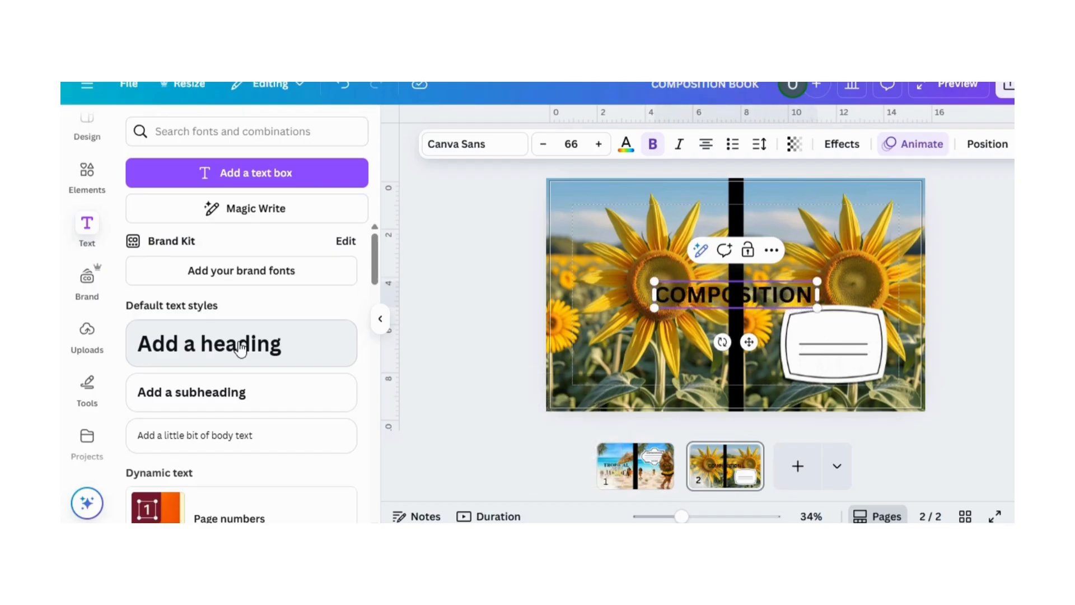
pyautogui.write(' BOOK')
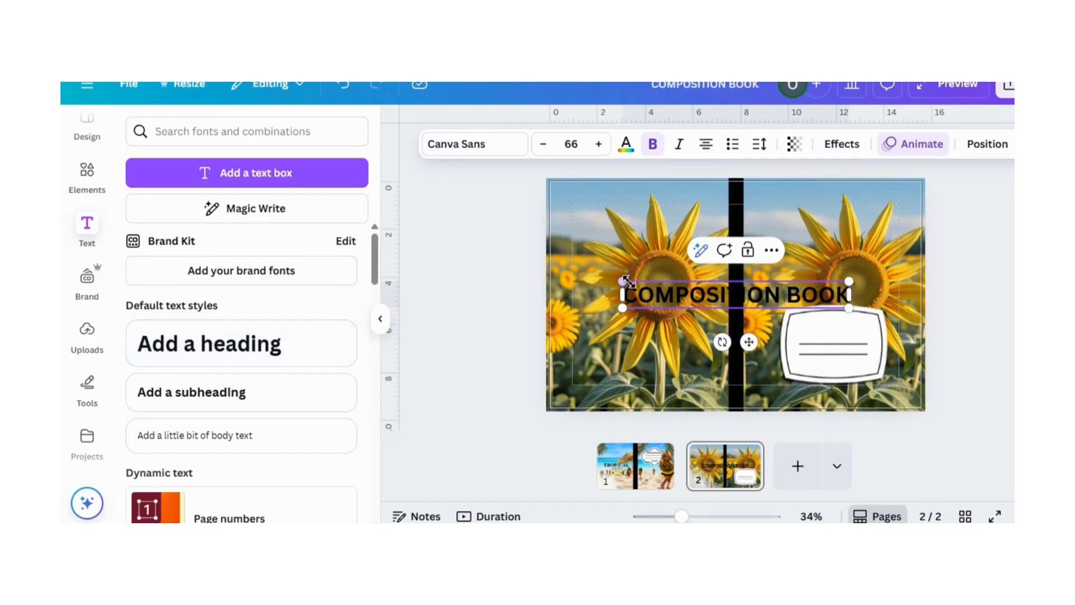
# - Shrink the "COMPOSITION BOOK" heading to size 22.6 and centre it above the writing lines inside the front cover label
pyautogui.moveTo(626, 280); pyautogui.dragTo(752, 300)
pyautogui.moveTo(816, 341); pyautogui.dragTo(843, 365)
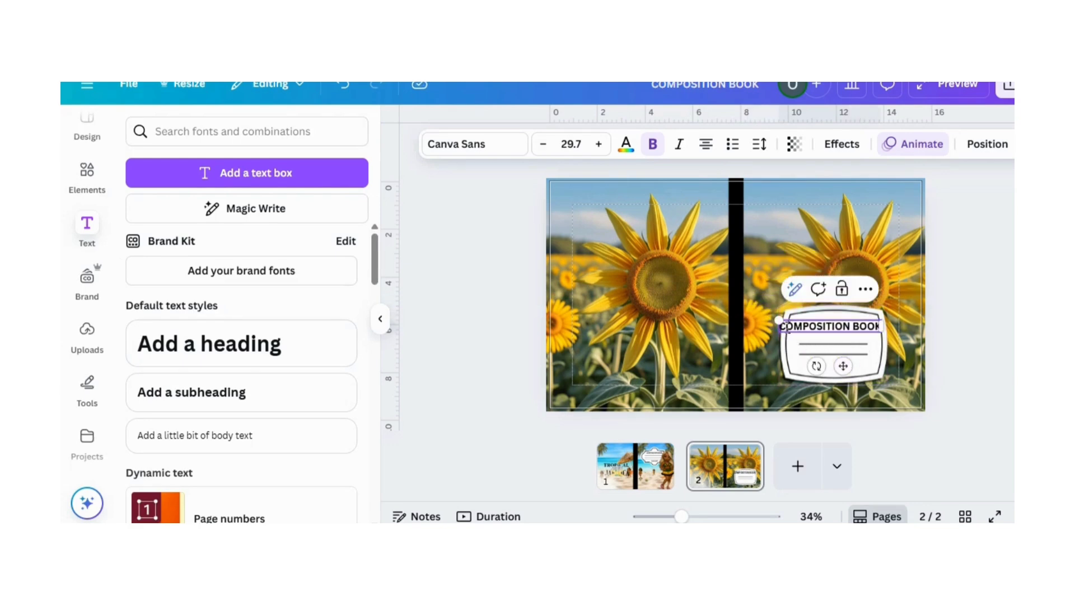
pyautogui.moveTo(778, 323); pyautogui.dragTo(803, 324)
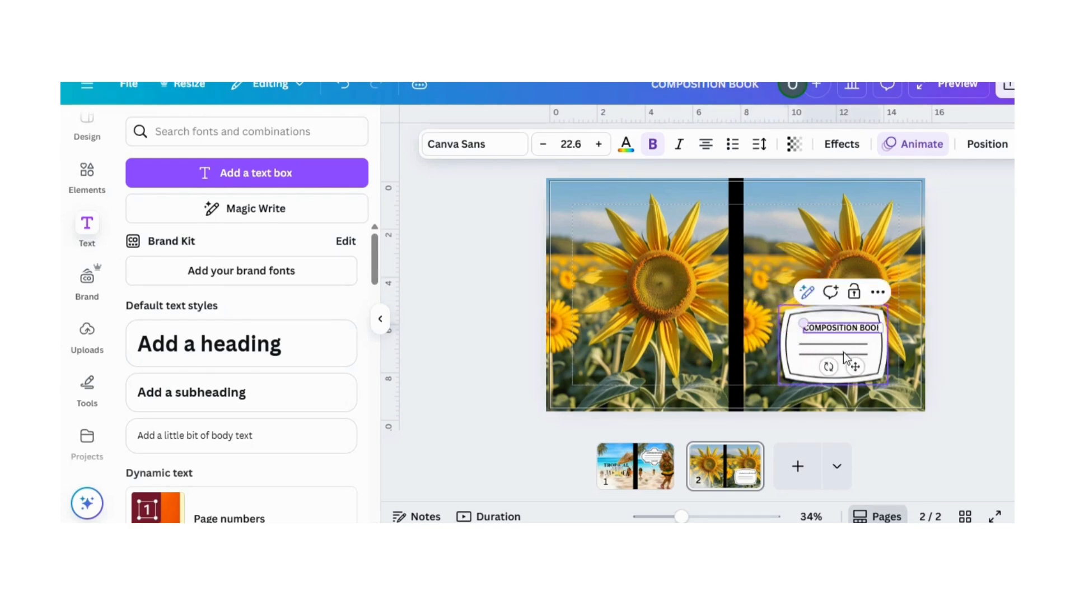
pyautogui.moveTo(857, 367); pyautogui.dragTo(850, 367)
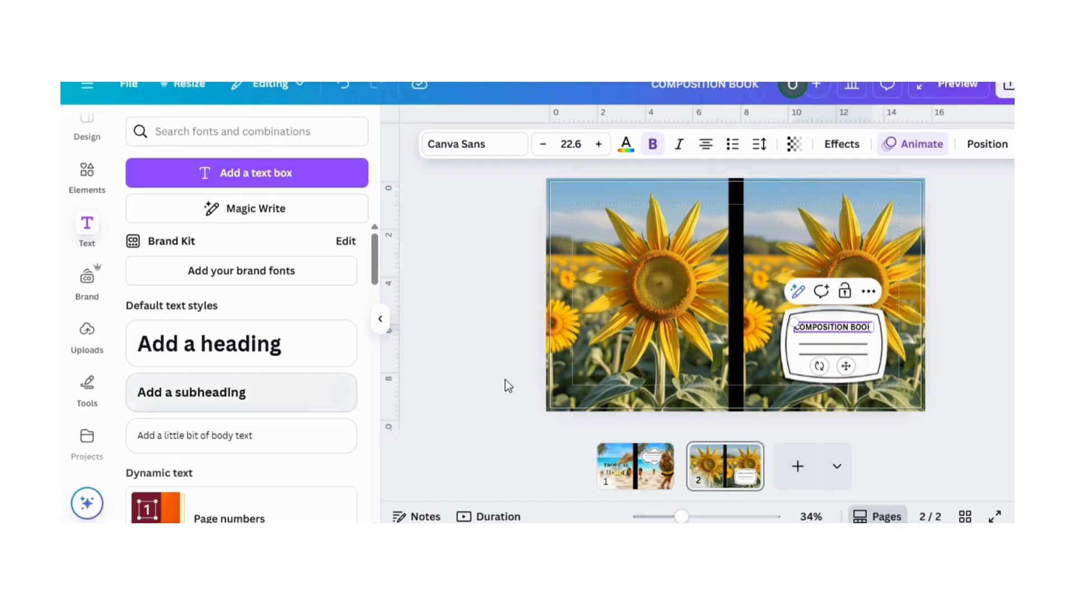
pyautogui.click(989, 381)
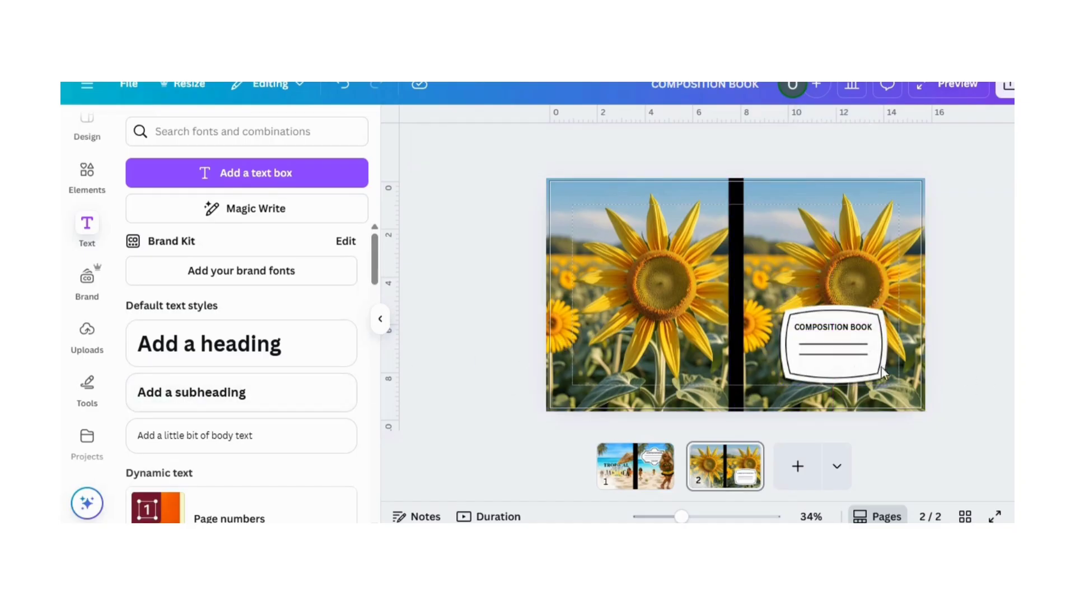
# - Duplicate the "COMPOSITION BOOK" heading and place the copy below the label's writing lines
pyautogui.click(844, 333)
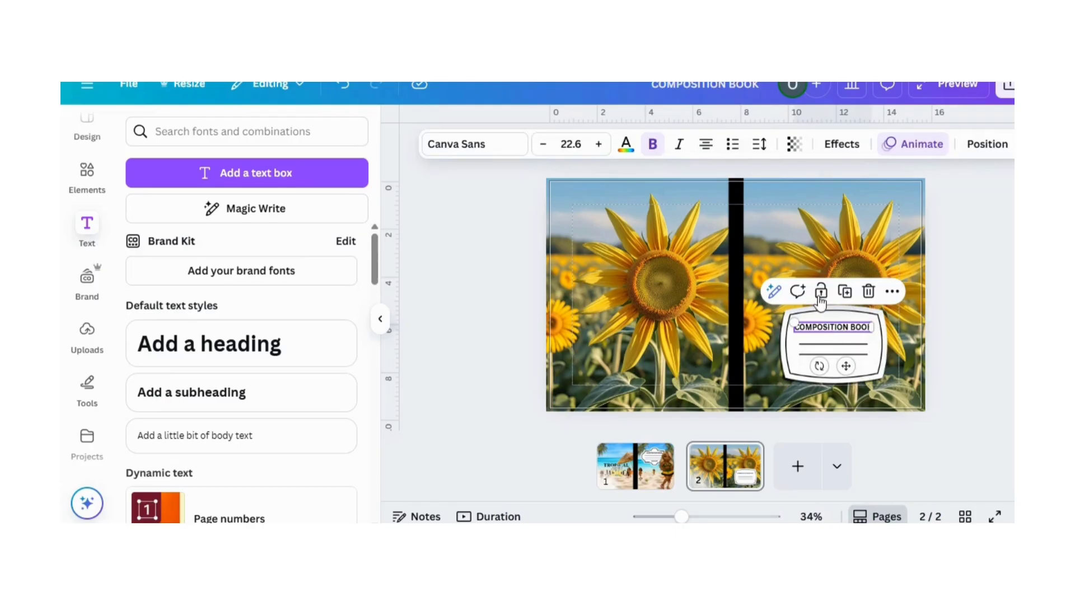
pyautogui.click(848, 296)
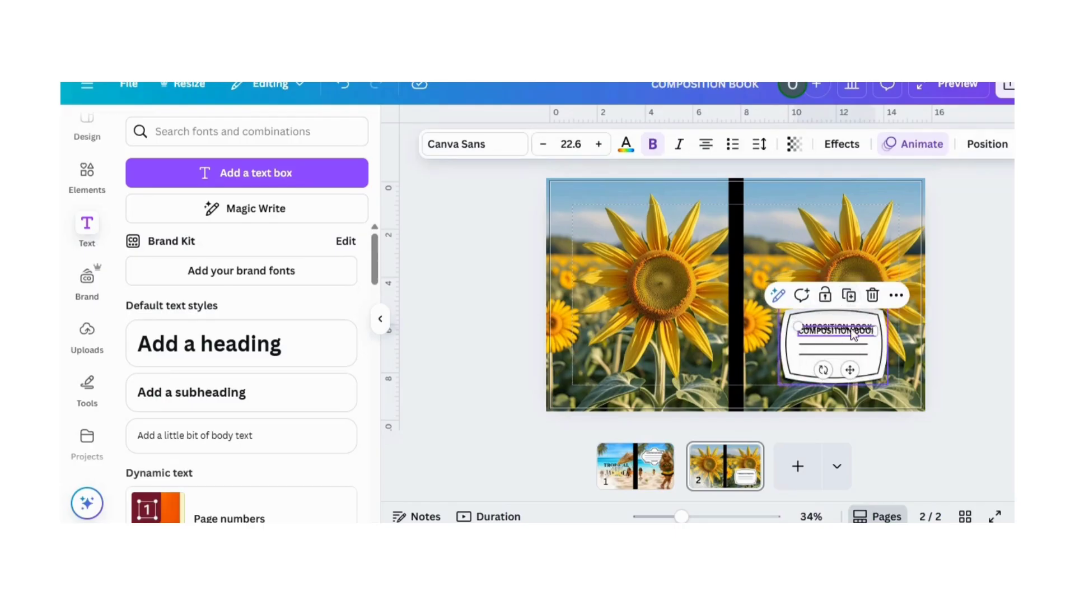
pyautogui.moveTo(850, 334); pyautogui.dragTo(844, 360)
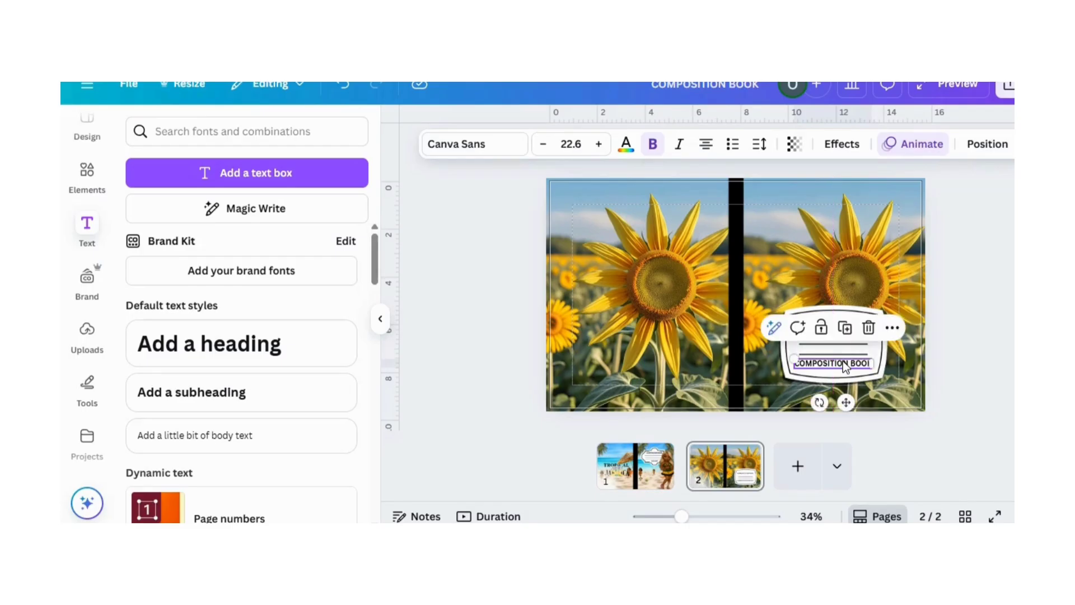
# - Replace the text of the copied heading below the writing lines with "7.5 x 9.25 | 160 pages"
pyautogui.doubleClick(844, 362)
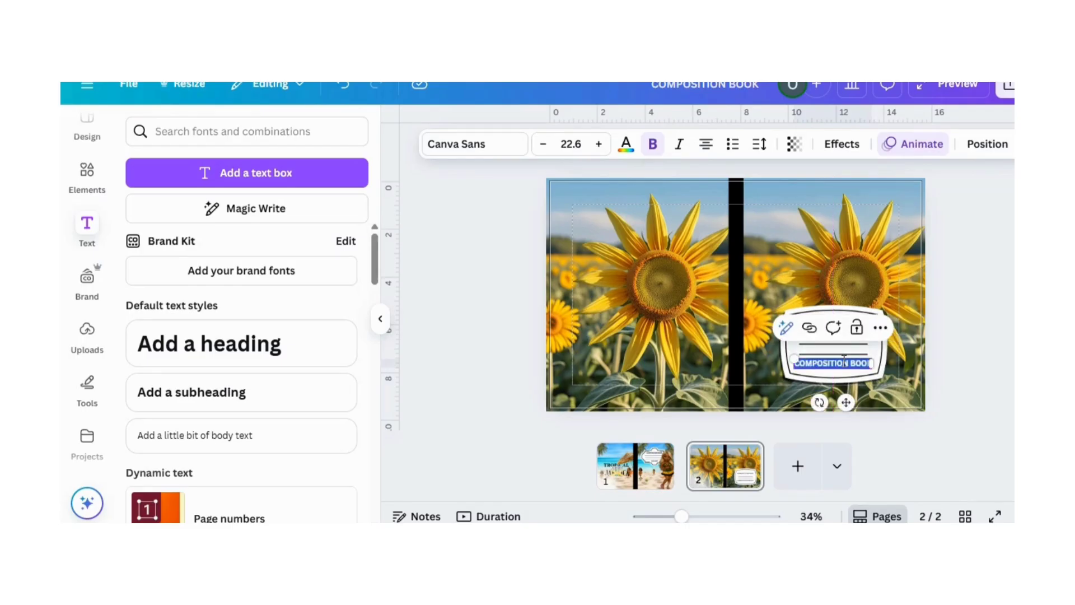
pyautogui.press('BackSpace')
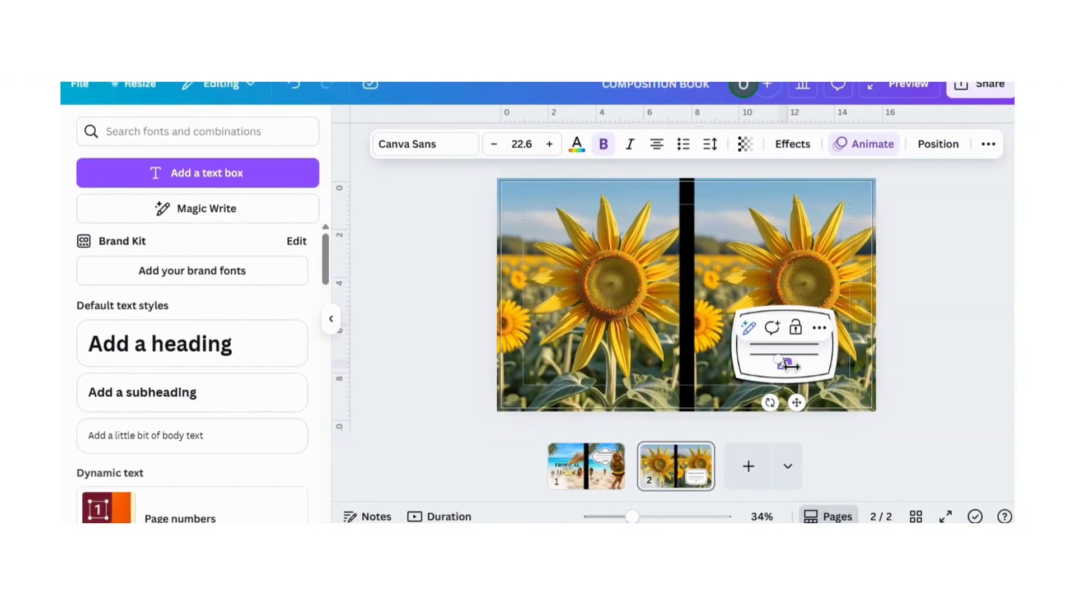
pyautogui.press('capslock')
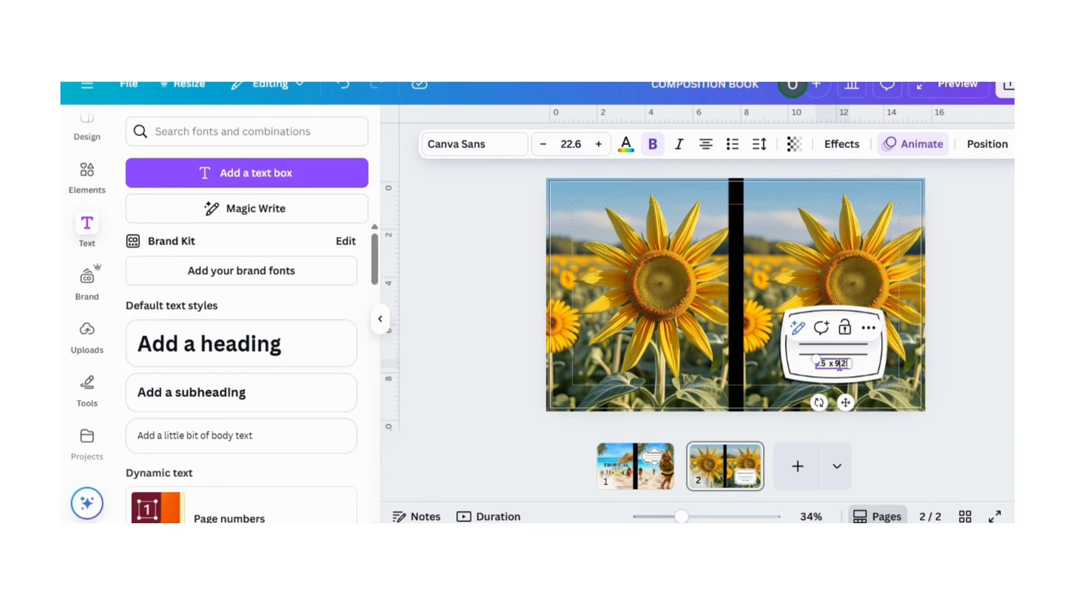
pyautogui.write('5')
pyautogui.write(' | 10')
pyautogui.write('0')
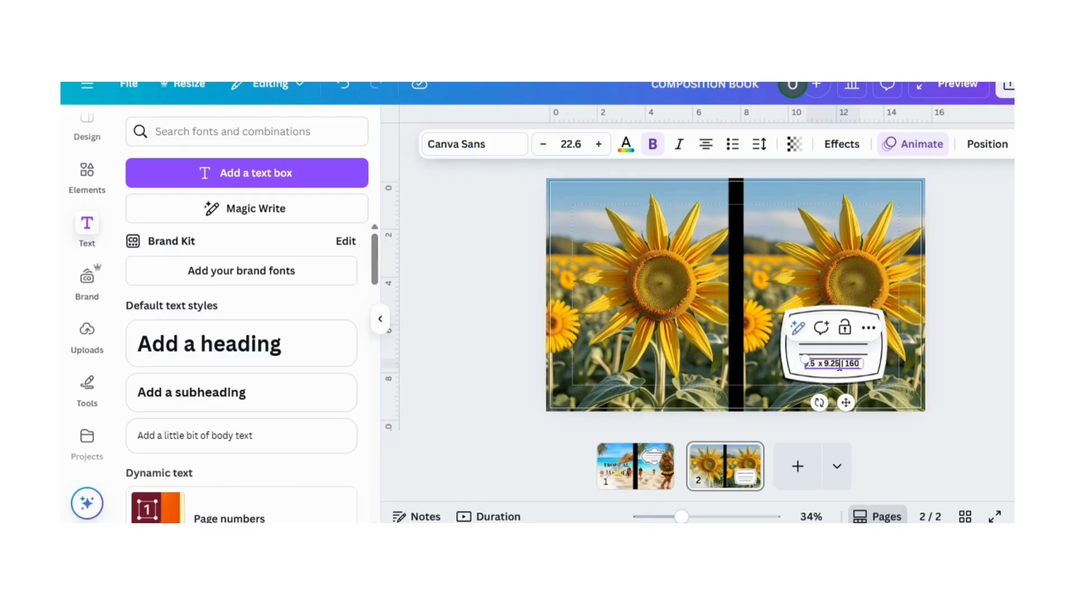
pyautogui.write(' page')
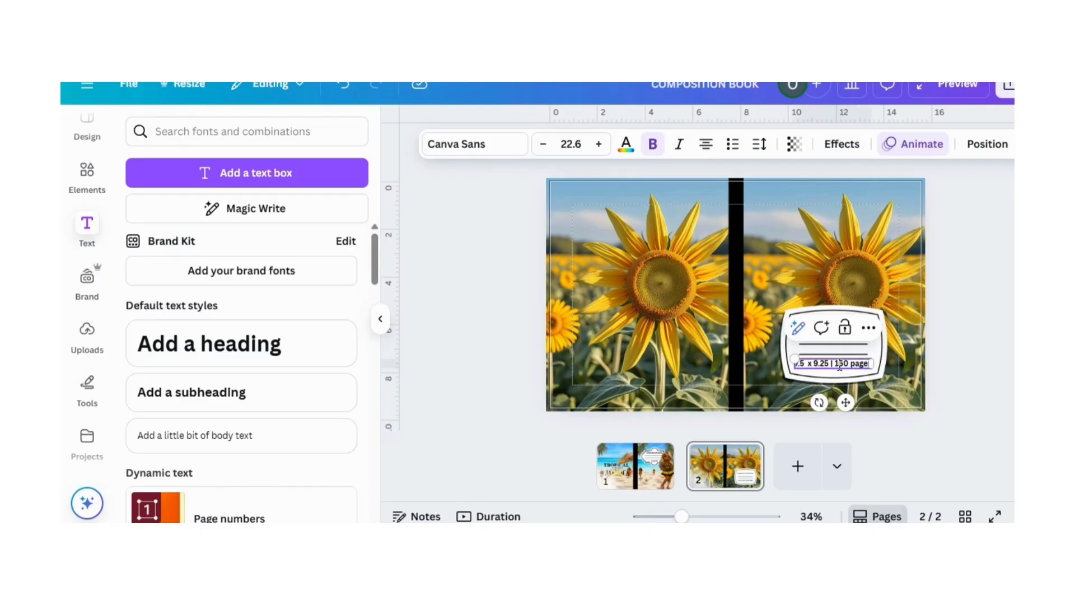
pyautogui.click(698, 364)
# - Reduce the "7.5 x 9.25 | 160 pages" text to size 16.2 and centre it beneath the label's writing lines
pyautogui.click(815, 365)
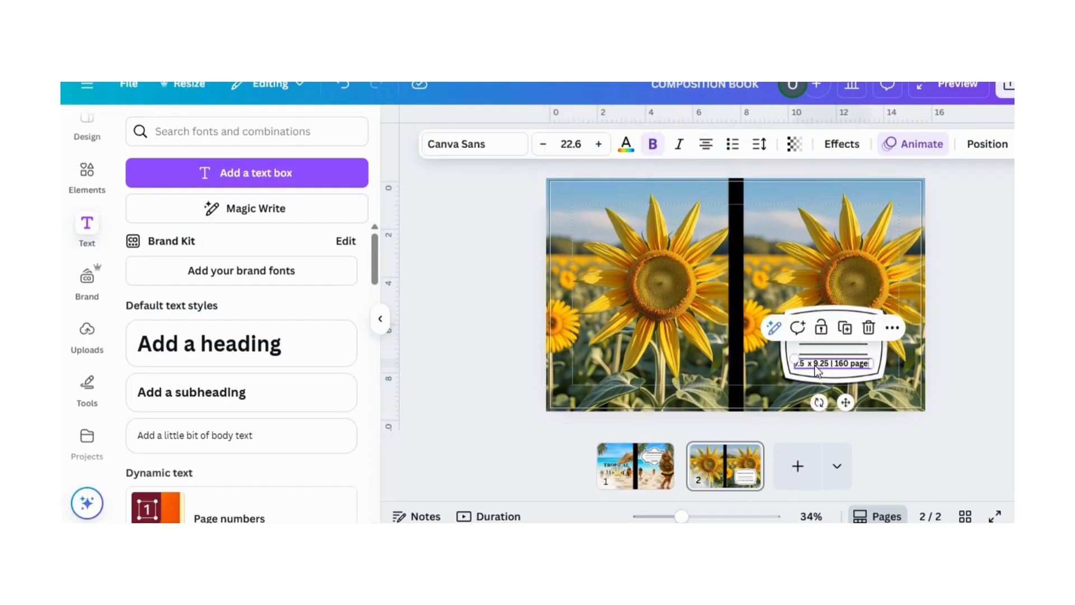
pyautogui.moveTo(794, 359); pyautogui.dragTo(816, 362)
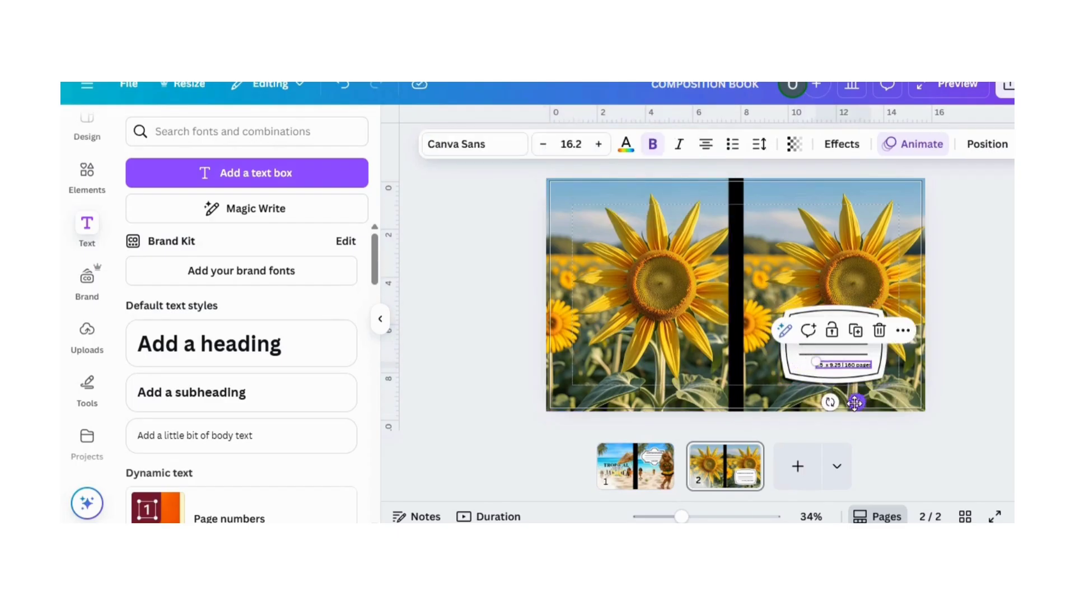
pyautogui.moveTo(855, 402); pyautogui.dragTo(847, 375)
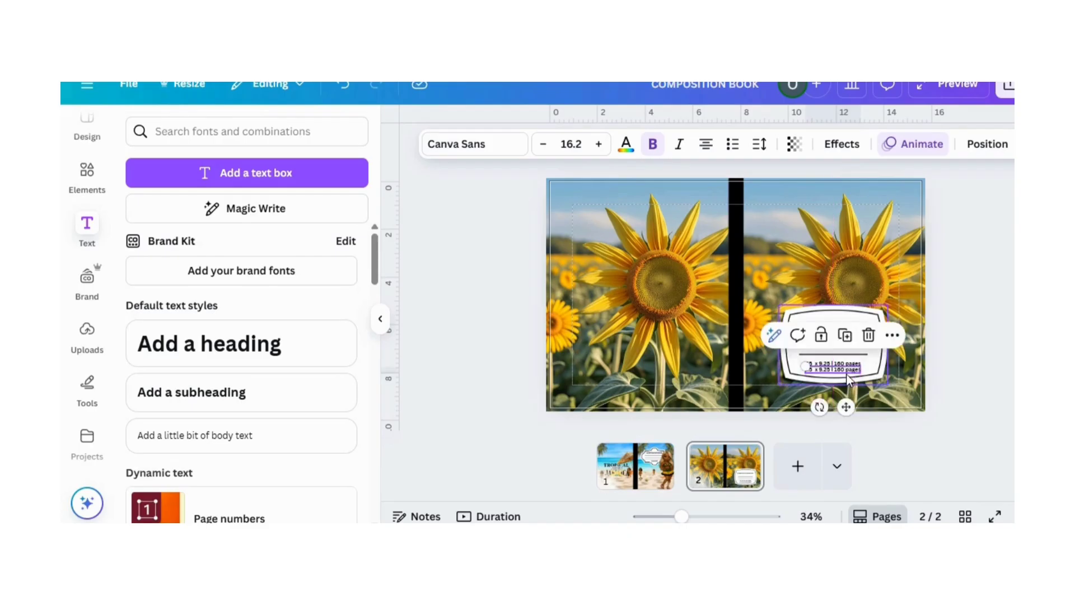
# - Replace the text of the duplicated "7.5 x 9.25 | 160 pages" line at the bottom of the front label with "MADE IN JAMAICA"
pyautogui.click(848, 380)
pyautogui.doubleClick(844, 372)
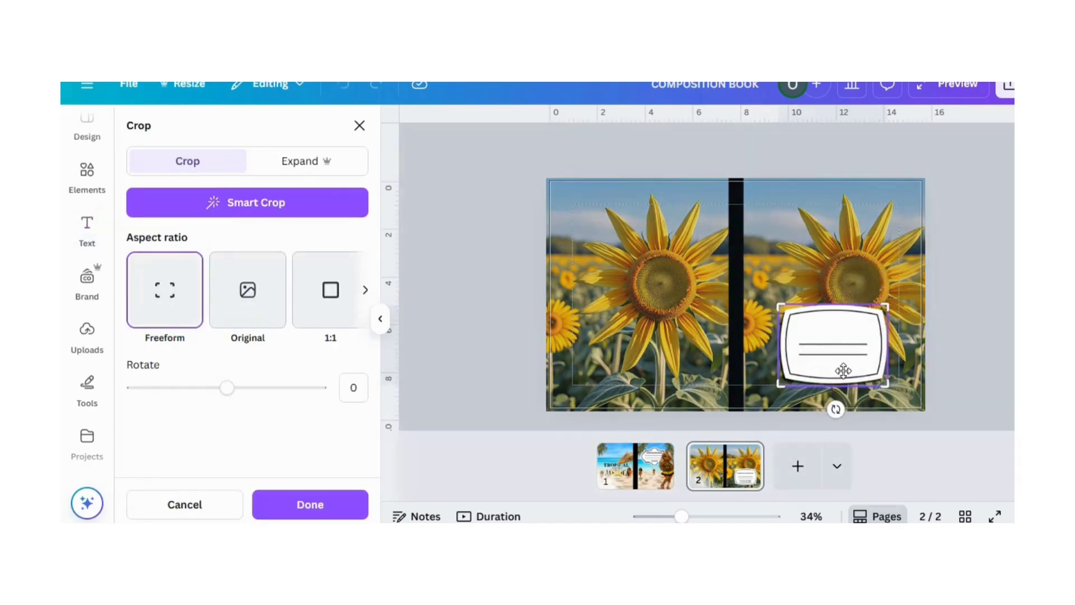
pyautogui.click(360, 128)
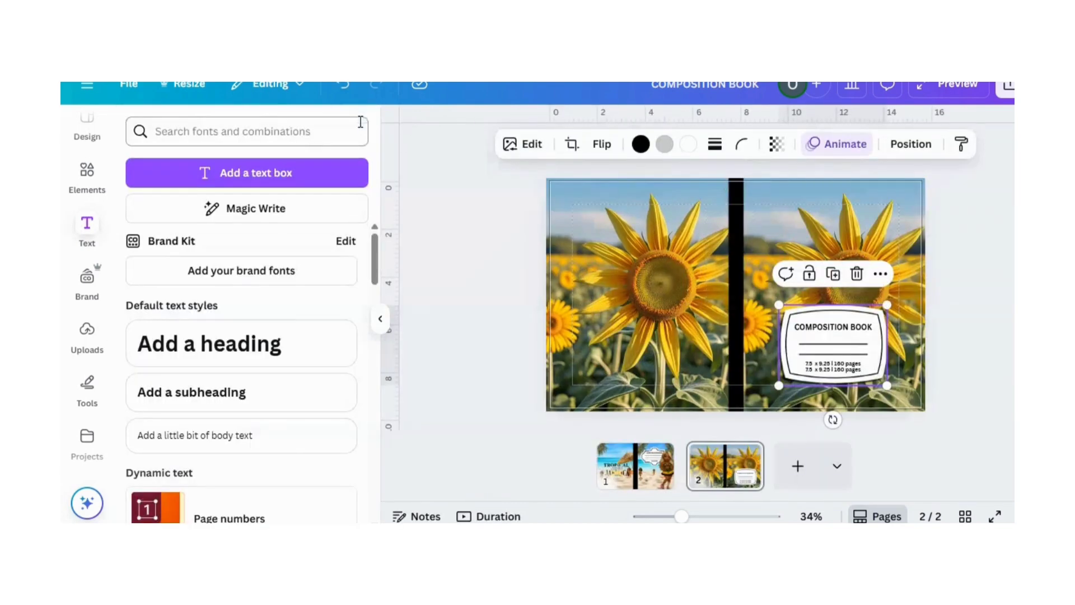
pyautogui.doubleClick(827, 374)
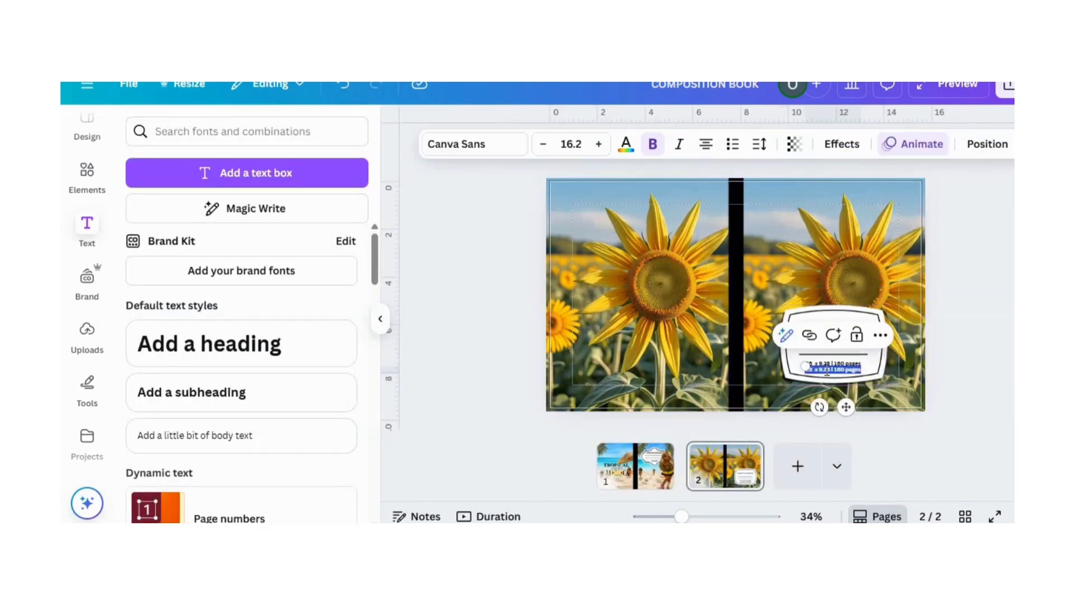
pyautogui.press('capslock')
pyautogui.click(829, 370)
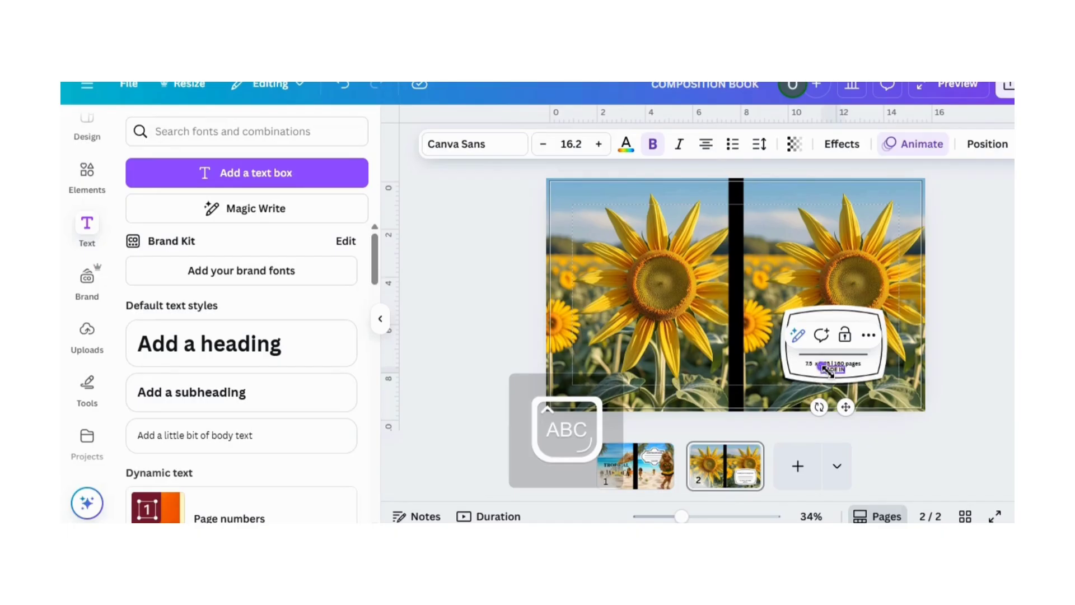
pyautogui.write('MADE IN JAMA')
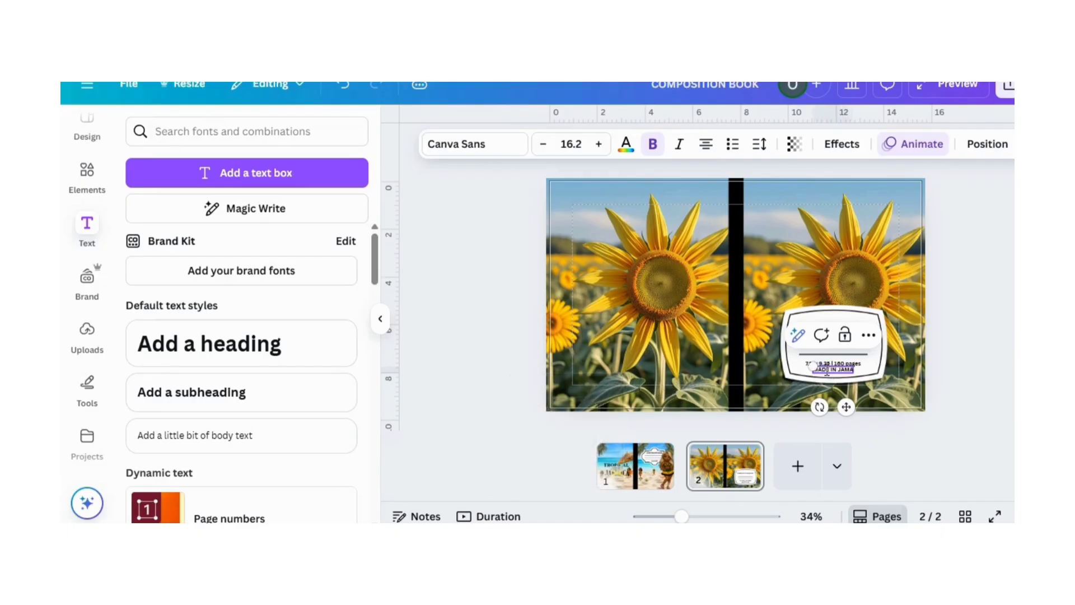
pyautogui.write('ICA')
pyautogui.click(479, 324)
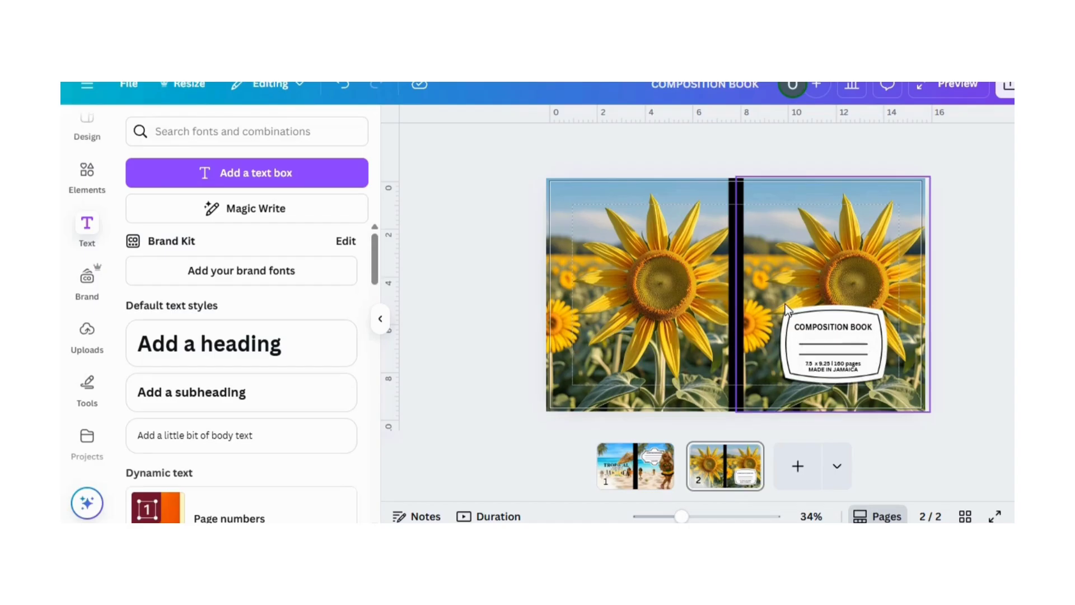
# - Shift the front sunflower image slightly to the right of the black spine and lock both the front and back sunflower images
pyautogui.moveTo(785, 307)
pyautogui.mouseDown()
pyautogui.moveTo(817, 334)
pyautogui.moveTo(793, 304)
pyautogui.mouseUp()
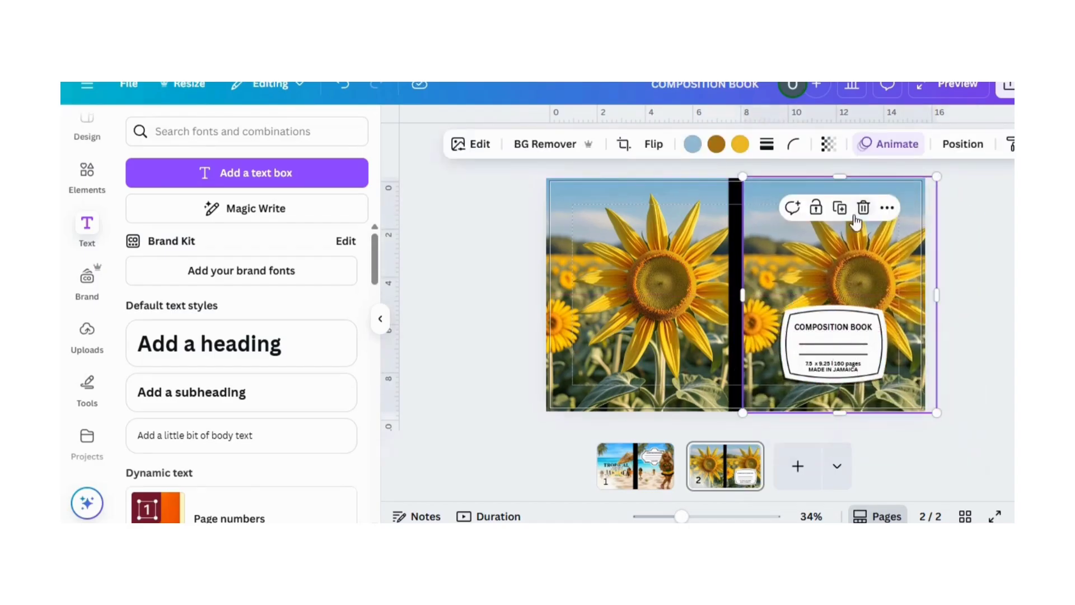
pyautogui.click(825, 208)
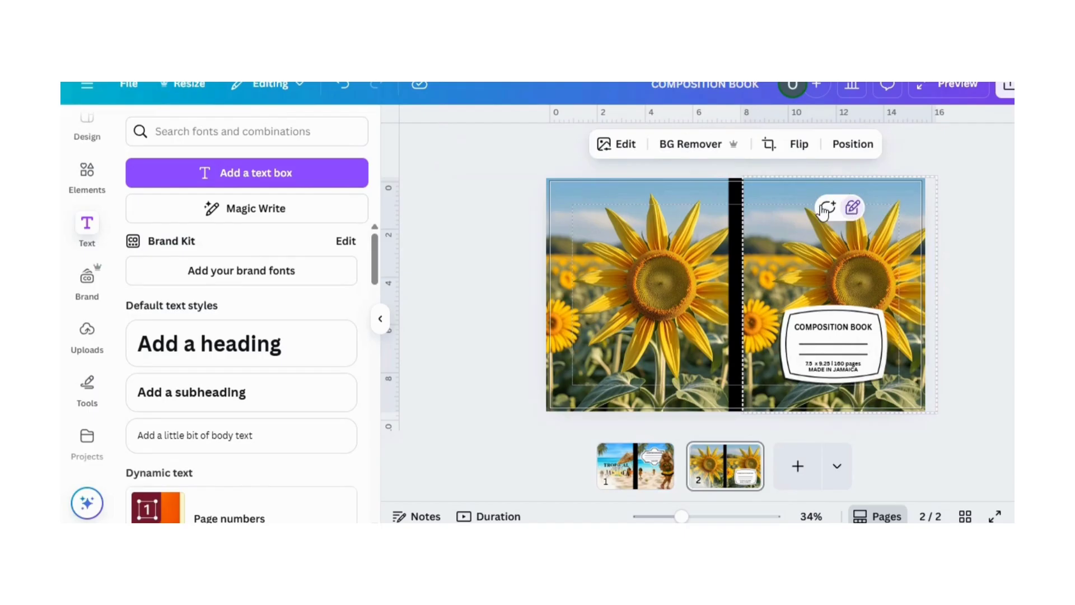
pyautogui.click(853, 208)
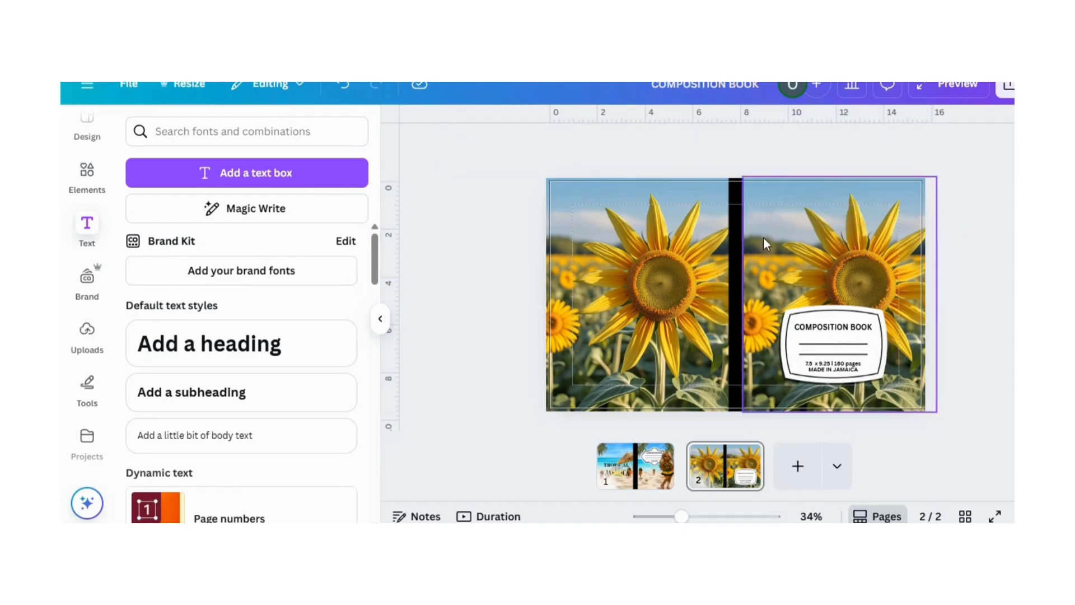
pyautogui.click(641, 307)
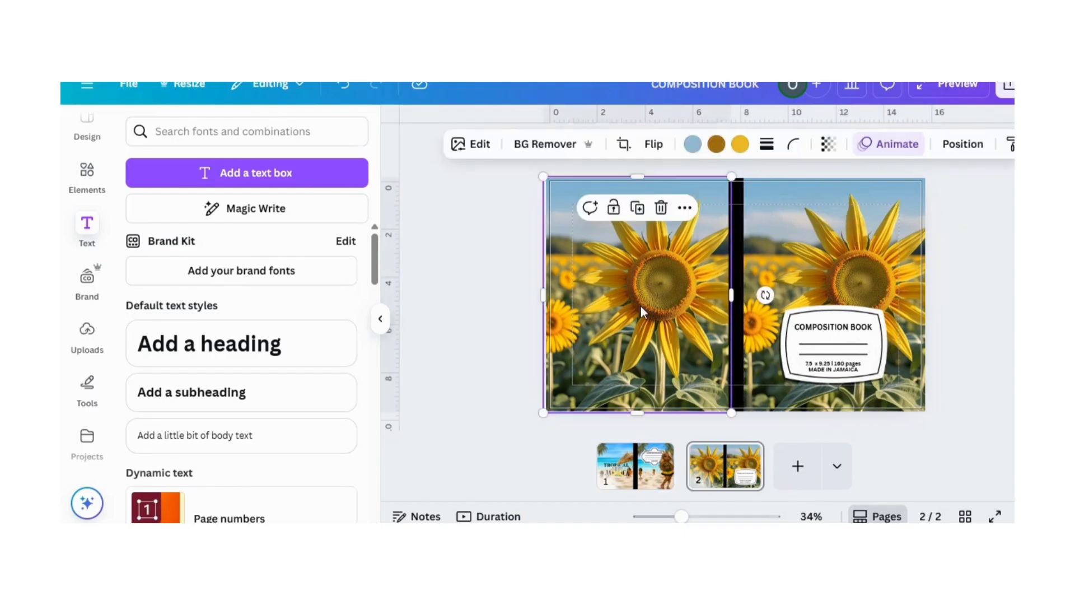
pyautogui.click(613, 208)
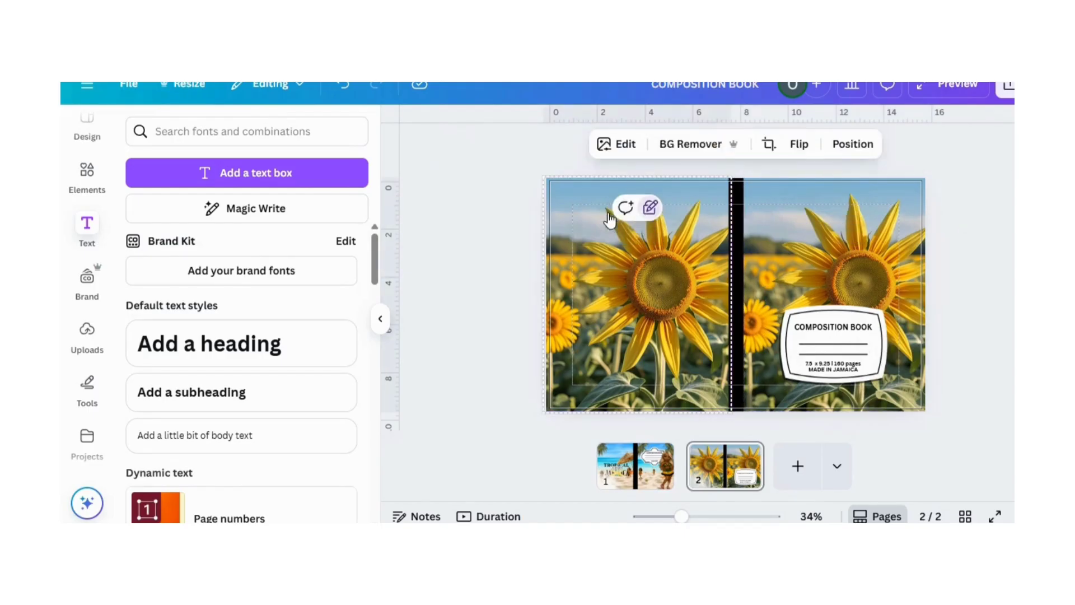
pyautogui.click(648, 213)
pyautogui.click(993, 265)
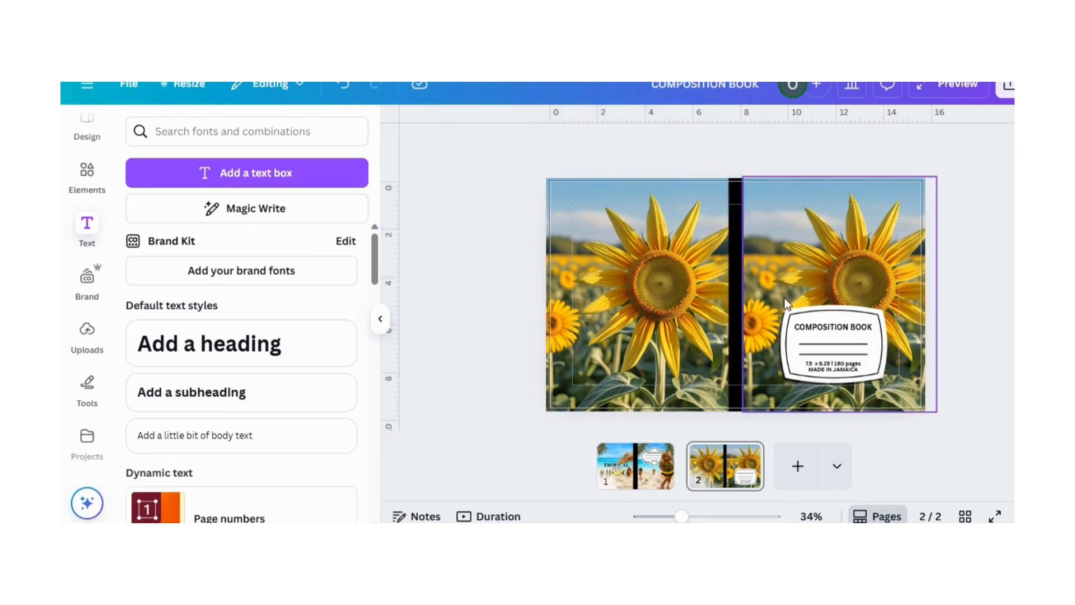
# - Group the front label frame with its texts, shrink the group and place it on the lower part of the front cover
pyautogui.moveTo(783, 297); pyautogui.dragTo(885, 388)
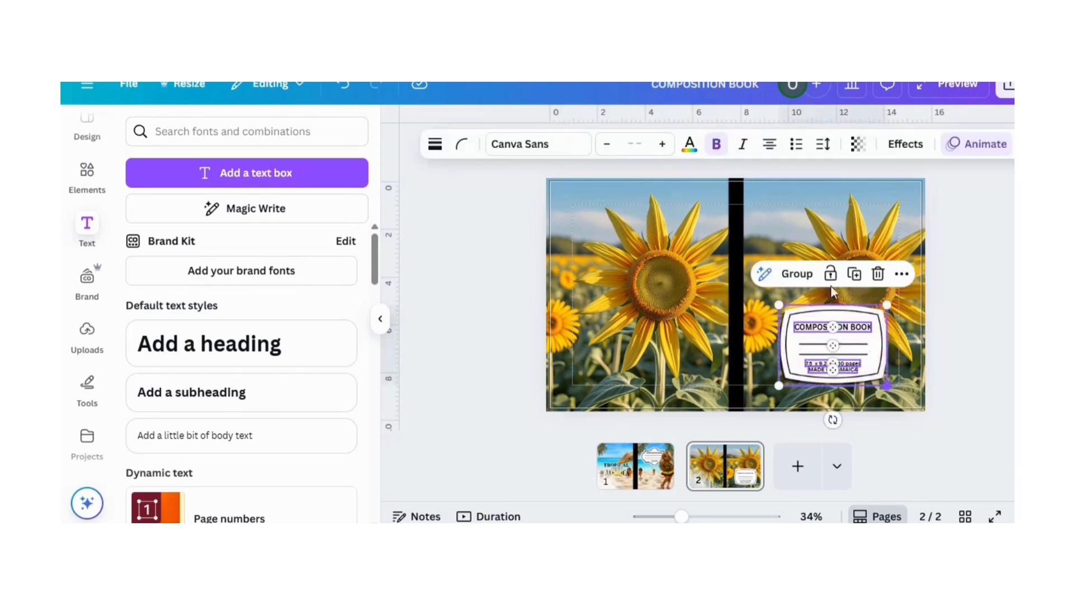
pyautogui.click(796, 275)
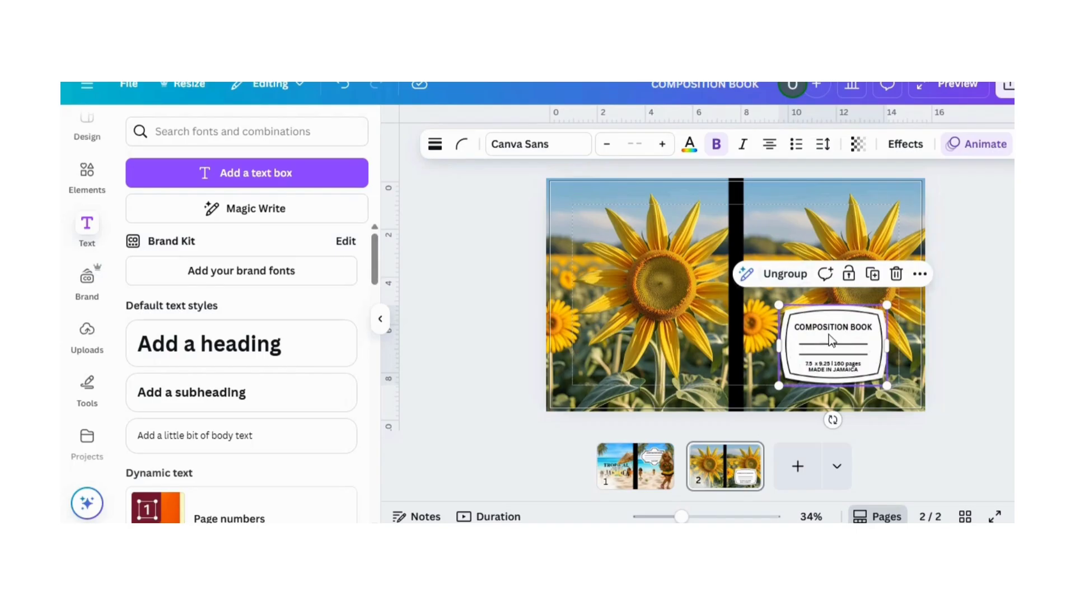
pyautogui.moveTo(830, 331)
pyautogui.mouseDown()
pyautogui.moveTo(826, 232)
pyautogui.moveTo(822, 335)
pyautogui.mouseUp()
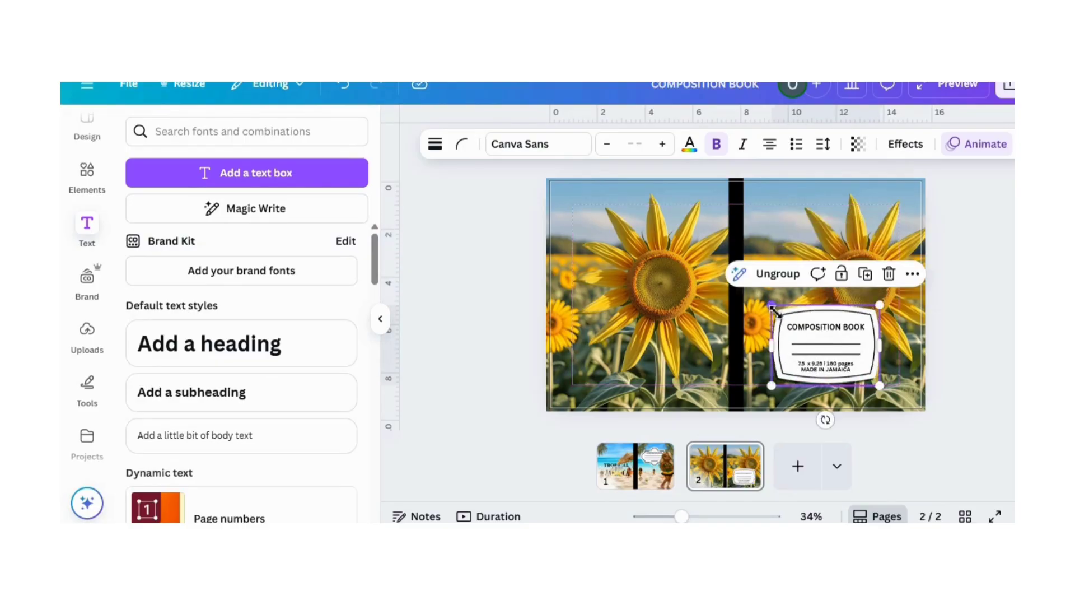
pyautogui.moveTo(772, 306); pyautogui.dragTo(823, 351)
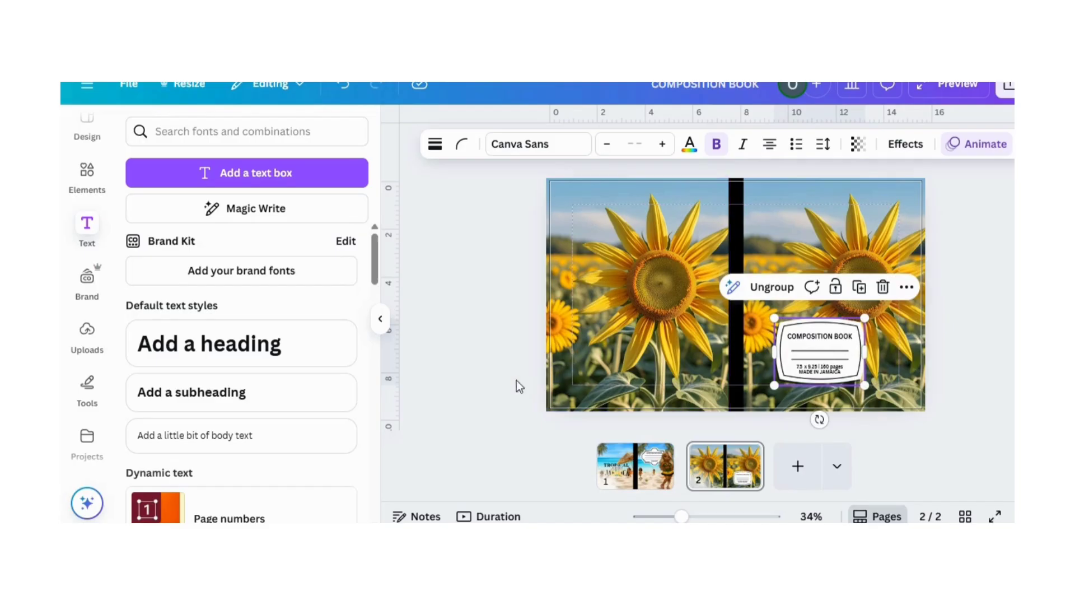
pyautogui.click(498, 393)
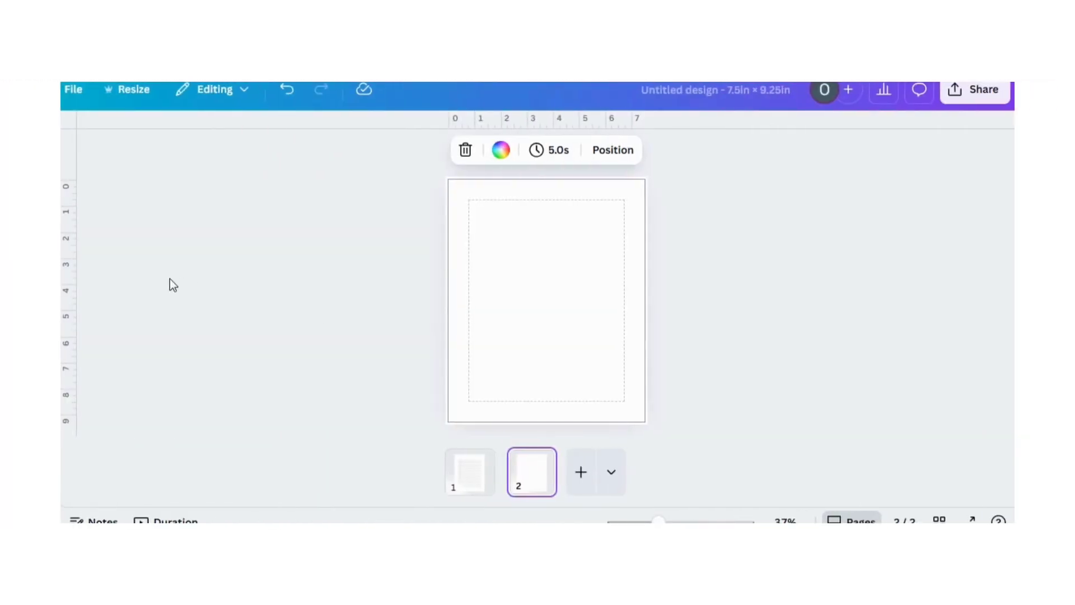
# - Add a line to blank page 2 of the 7.5 x 9.25 in design and rotate it to vertical
pyautogui.moveTo(44, 253)
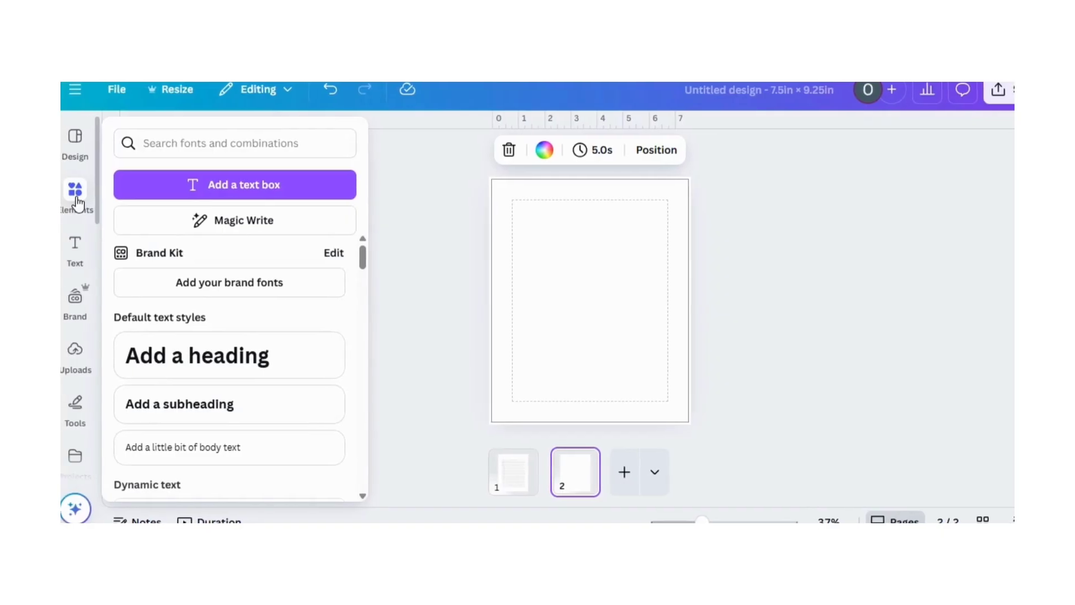
pyautogui.click(78, 203)
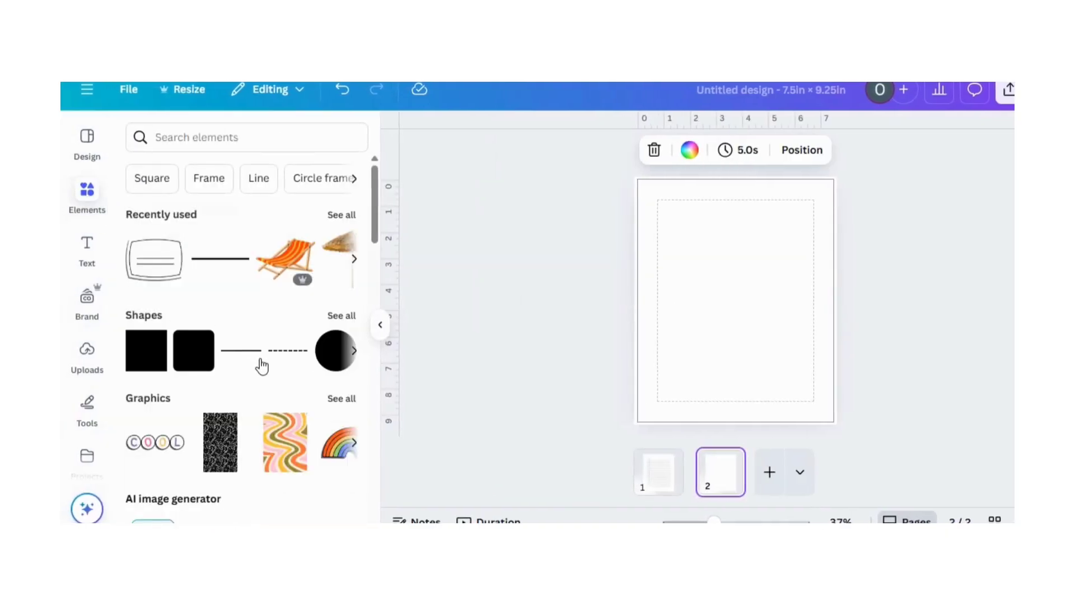
pyautogui.press('l')
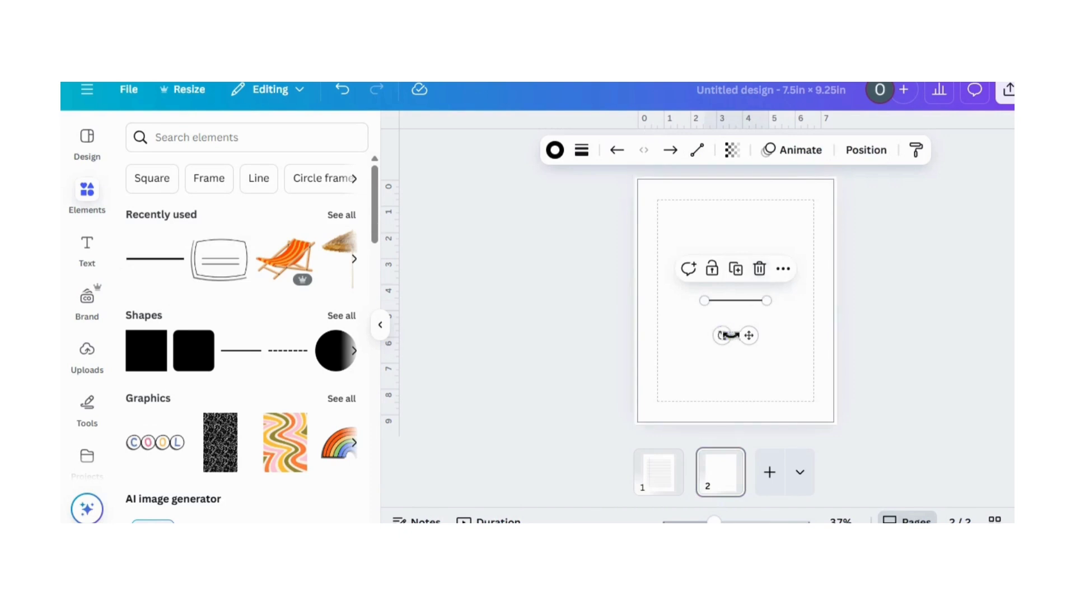
pyautogui.moveTo(722, 335); pyautogui.dragTo(805, 320)
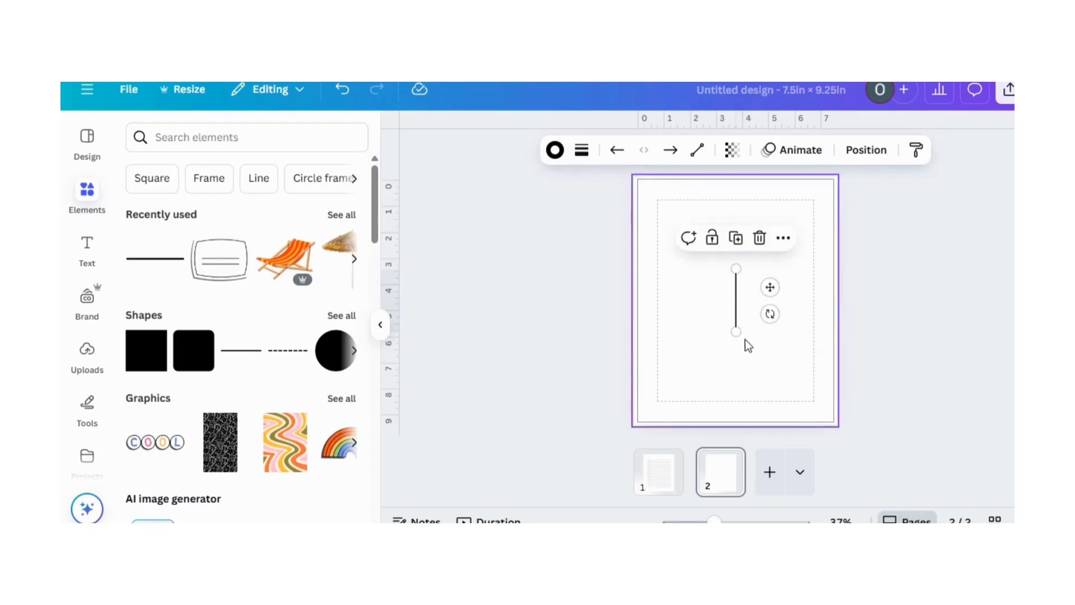
pyautogui.click(696, 294)
pyautogui.click(734, 297)
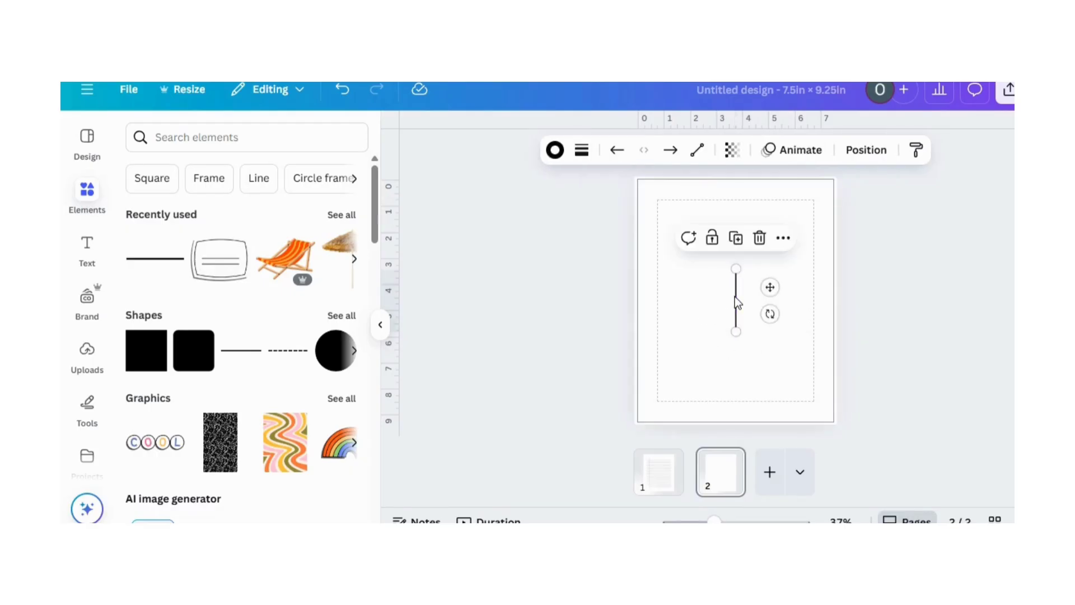
# - Move the vertical line just inside the page's left margin and stretch it from the top margin guide to the bottom one
pyautogui.moveTo(770, 287); pyautogui.dragTo(728, 288)
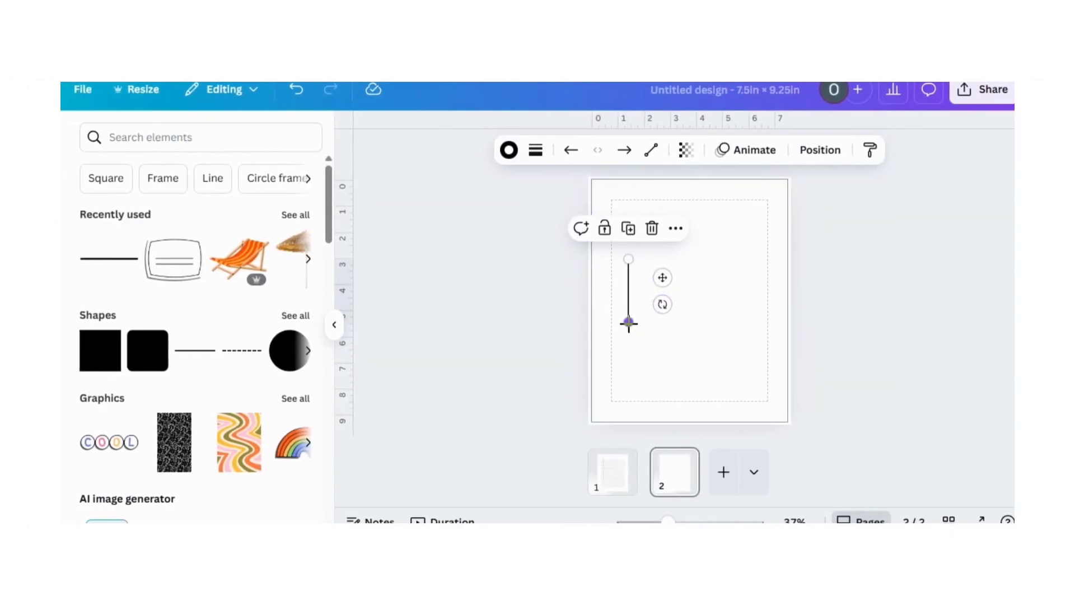
pyautogui.moveTo(628, 323); pyautogui.dragTo(656, 401)
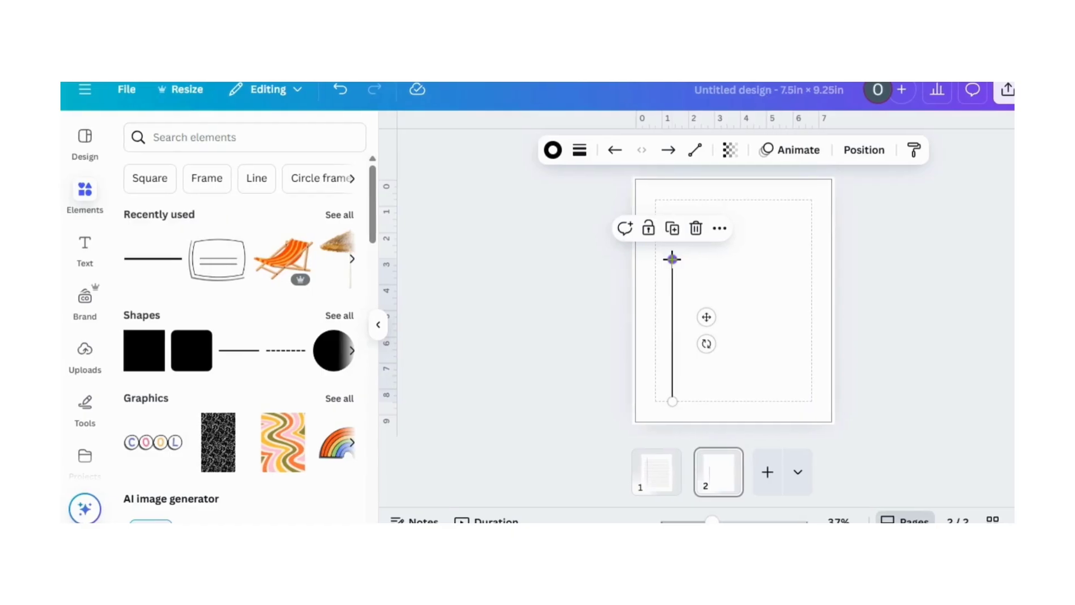
pyautogui.moveTo(672, 259); pyautogui.dragTo(675, 199)
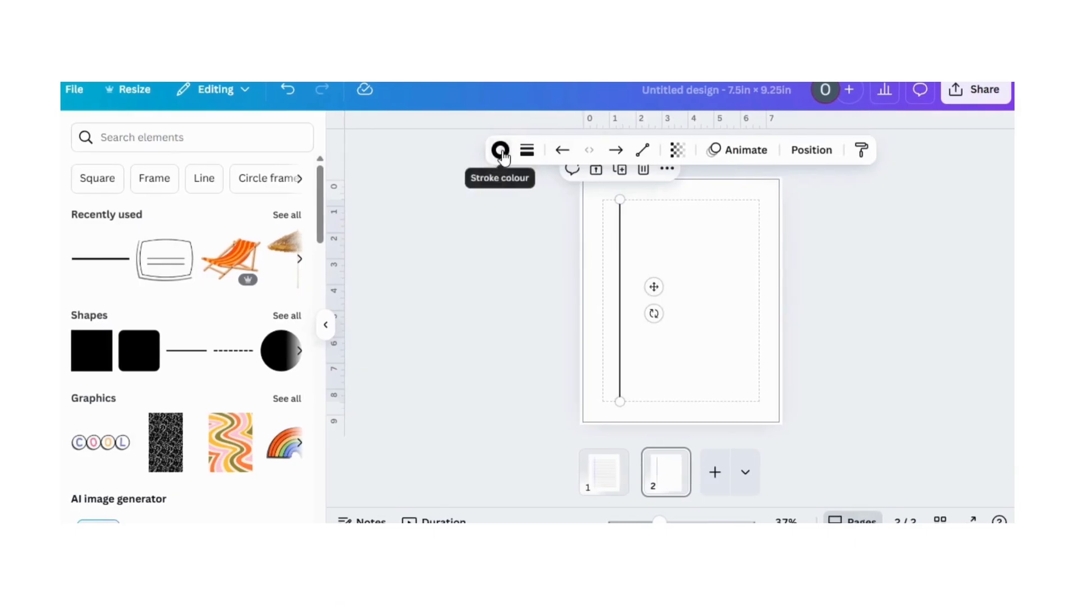
# - Recolour the vertical margin line with the custom light violet-blue stroke colour #8A7AEB
pyautogui.click(501, 150)
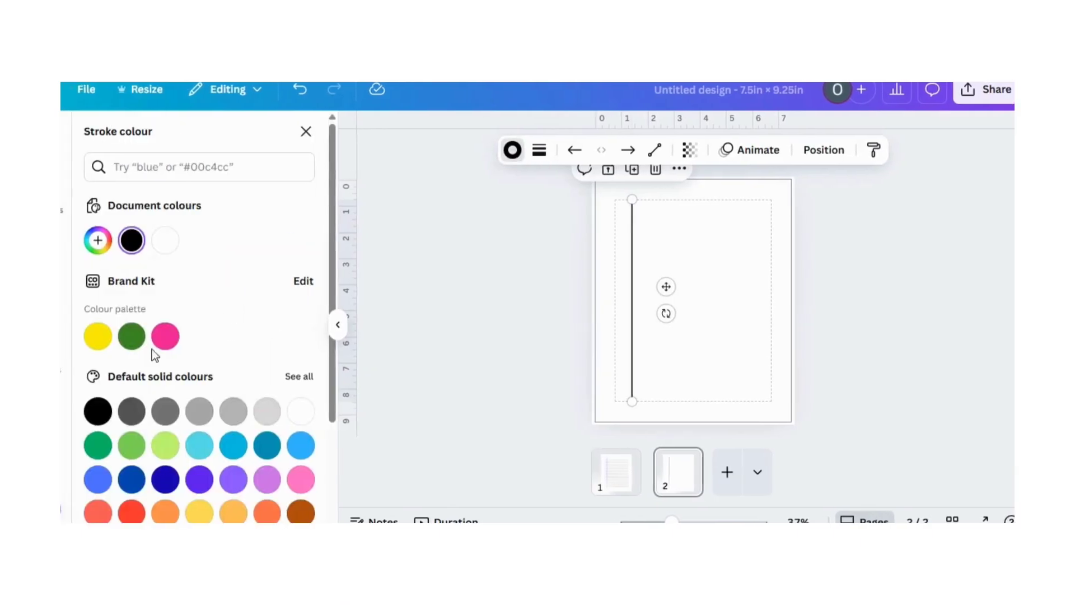
pyautogui.click(98, 240)
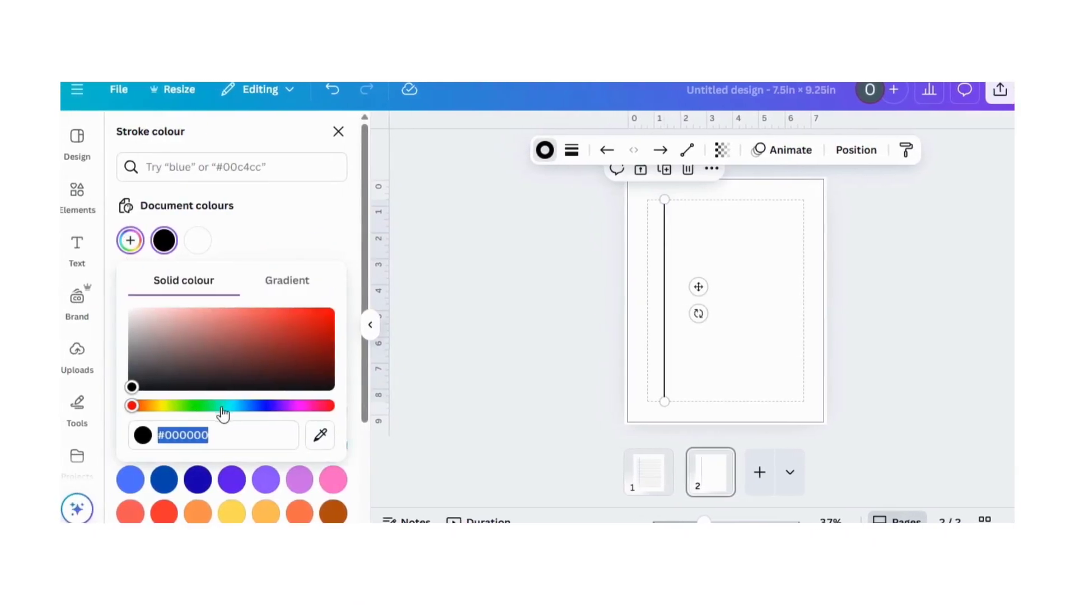
pyautogui.click(265, 405)
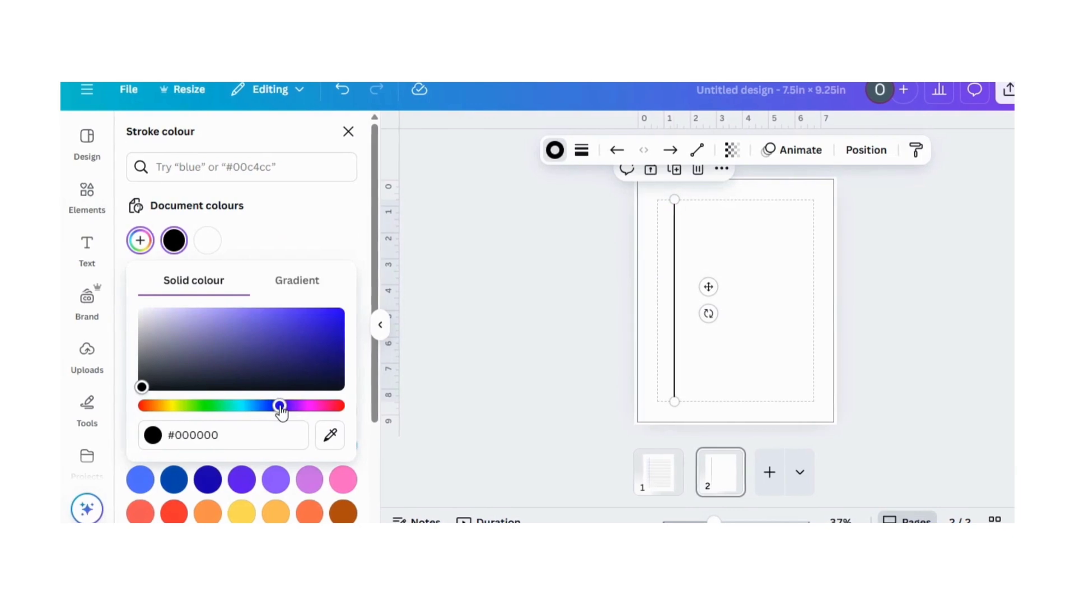
pyautogui.moveTo(142, 387); pyautogui.dragTo(237, 318)
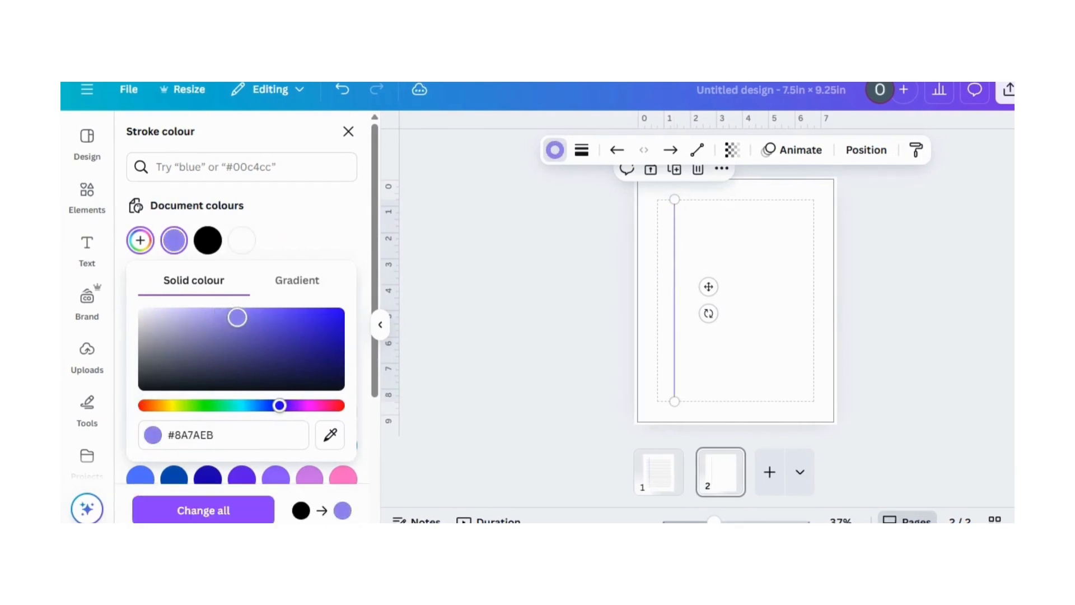
pyautogui.click(315, 247)
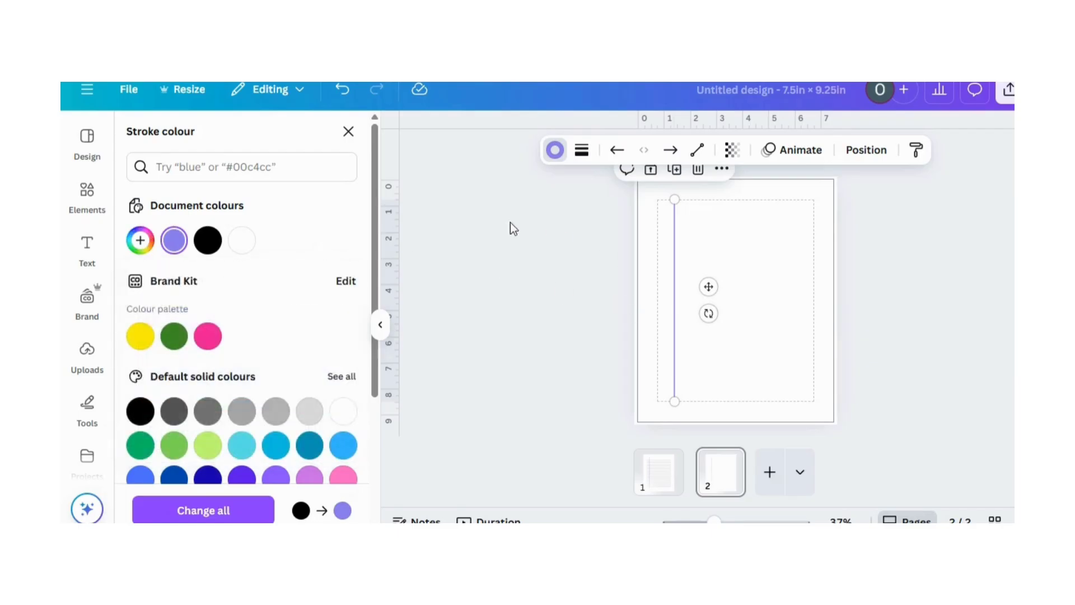
pyautogui.click(553, 262)
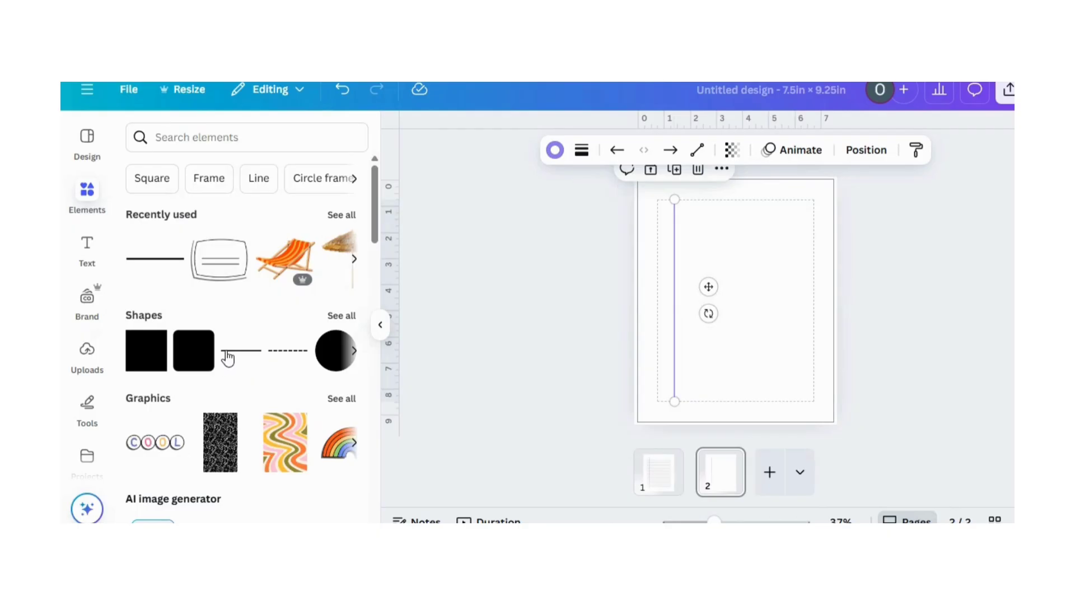
# - Add a second, horizontal line to the page, set its stroke to black and move it up near the top margin
pyautogui.click(227, 359)
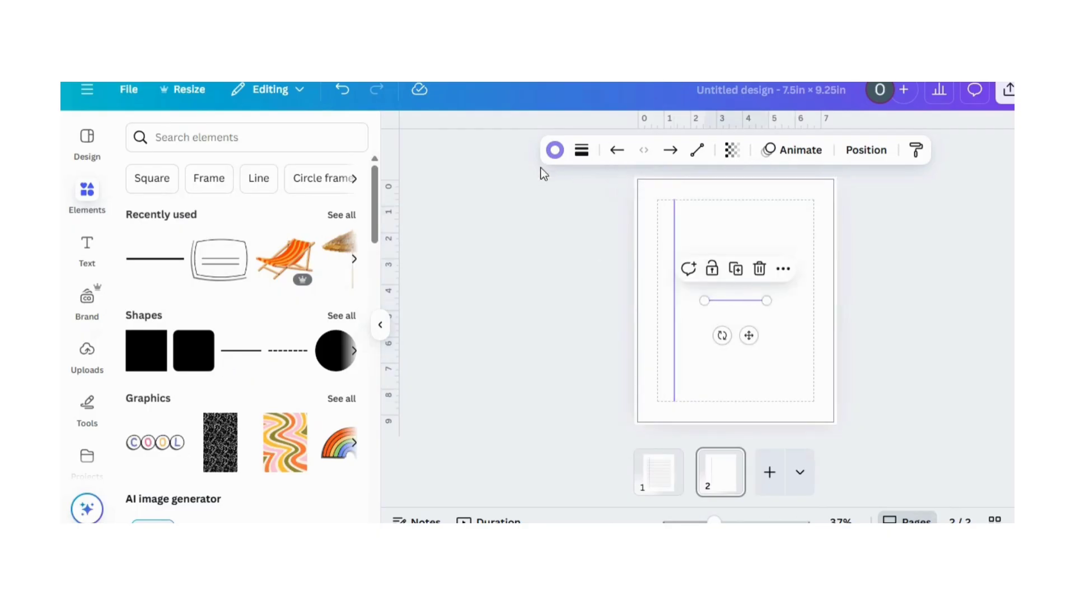
pyautogui.click(563, 151)
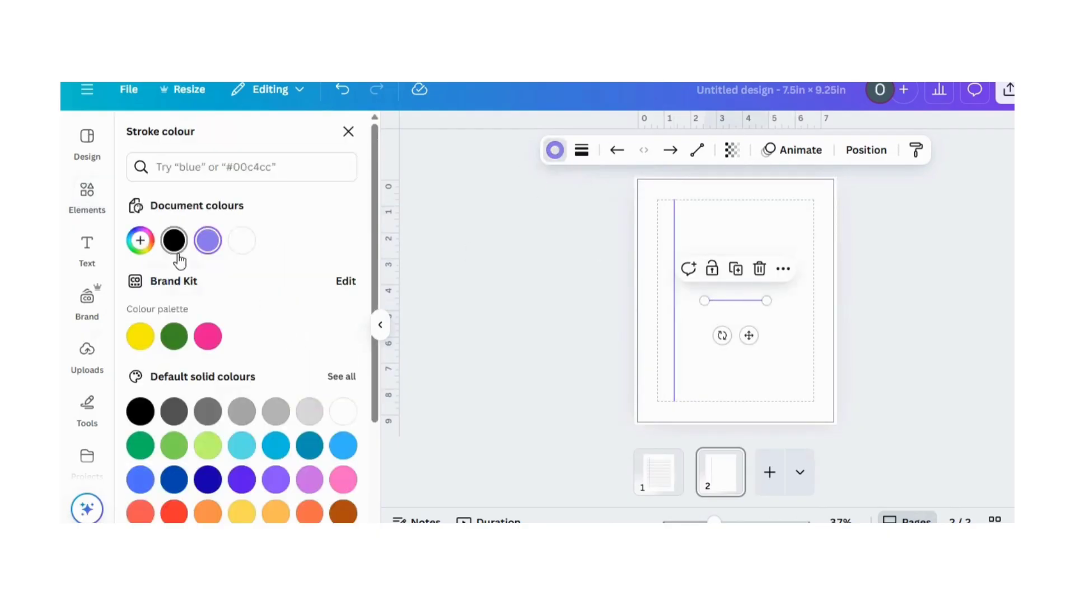
pyautogui.click(174, 240)
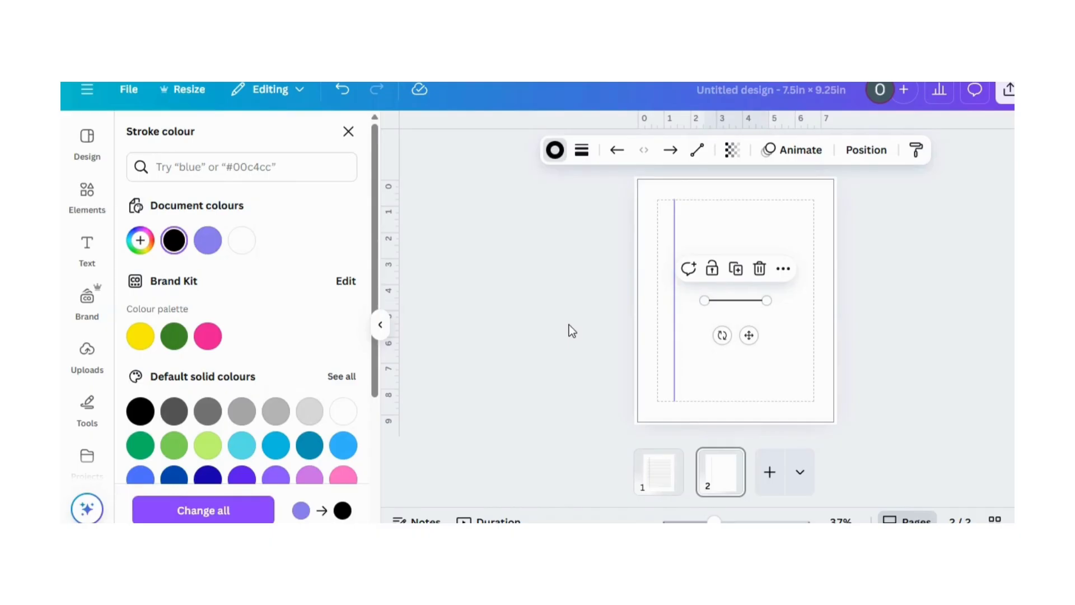
pyautogui.moveTo(756, 334); pyautogui.dragTo(780, 255)
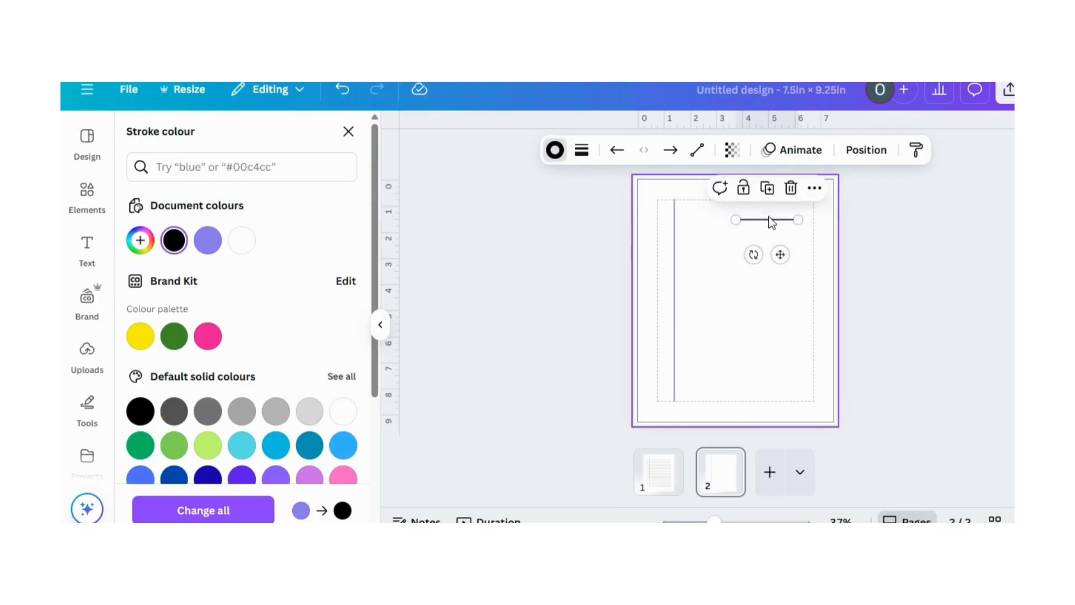
# - Duplicate the short black horizontal line about fifteen times to build a stepped stack of lines down page 2
pyautogui.click(768, 188)
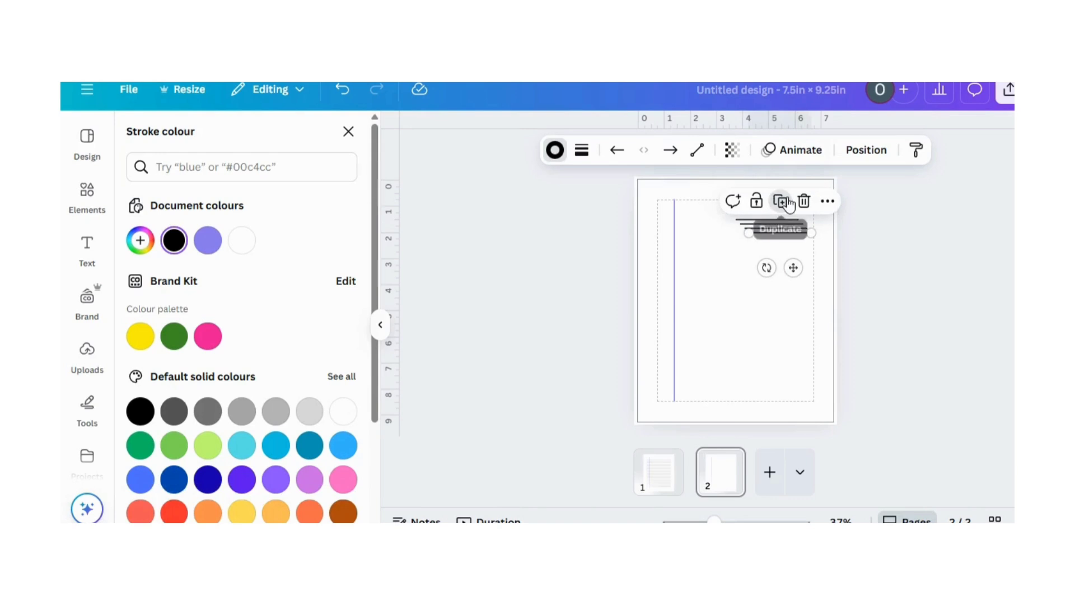
pyautogui.click(789, 203)
pyautogui.click(792, 209)
pyautogui.click(795, 213)
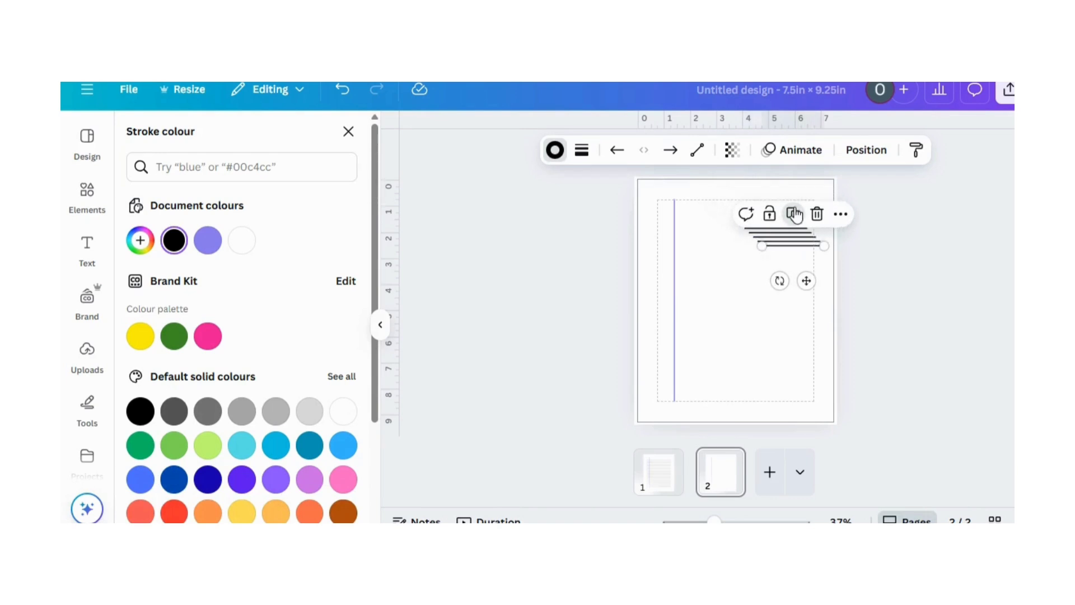
pyautogui.click(796, 214)
pyautogui.click(797, 216)
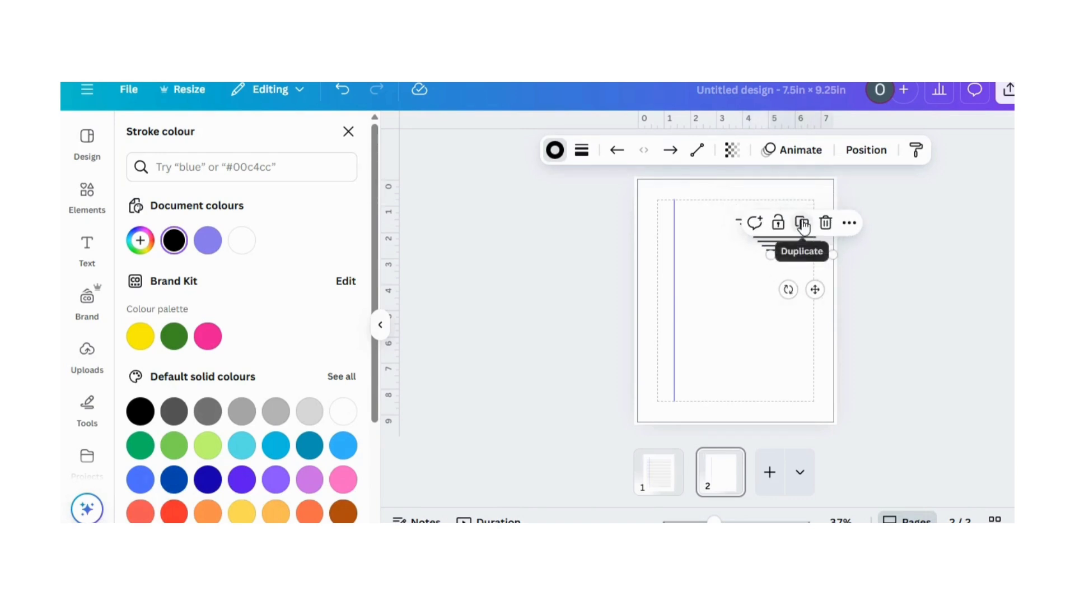
pyautogui.click(810, 231)
pyautogui.click(813, 234)
pyautogui.click(815, 237)
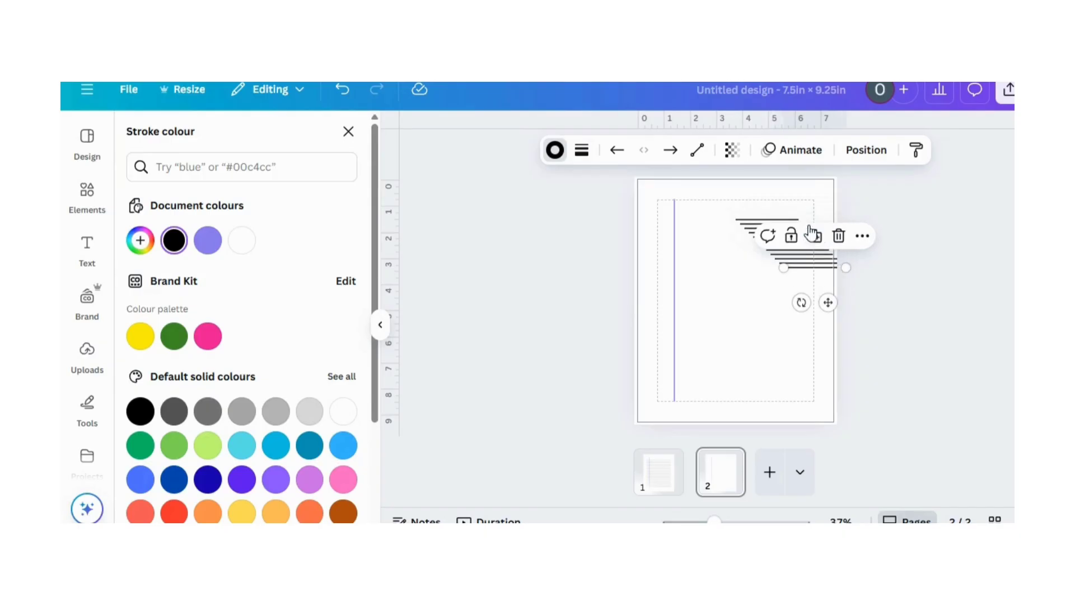
pyautogui.click(818, 244)
pyautogui.click(819, 241)
pyautogui.click(821, 243)
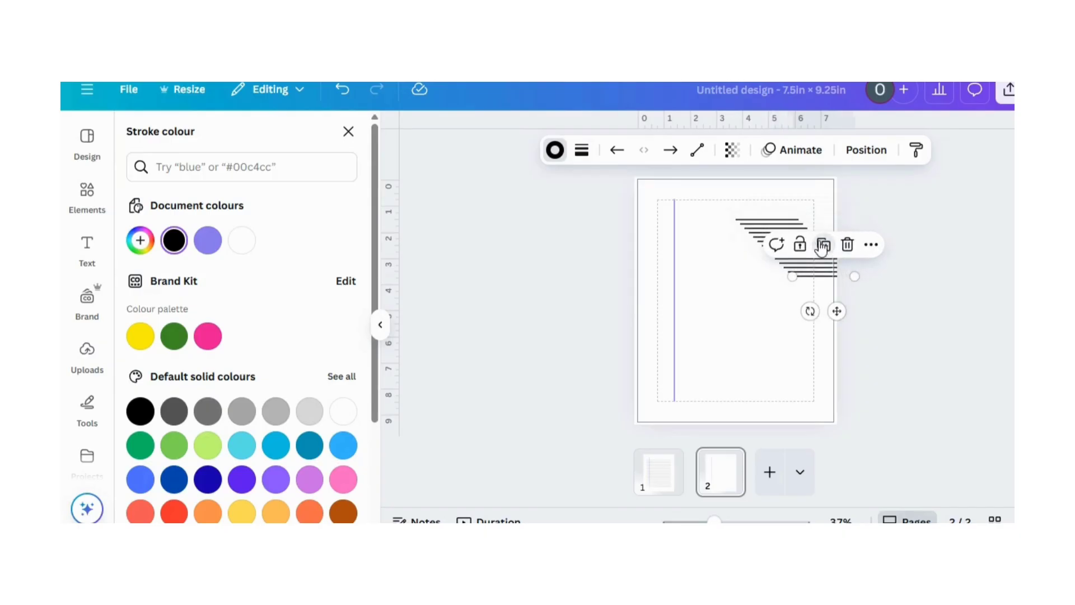
pyautogui.click(825, 248)
pyautogui.click(827, 248)
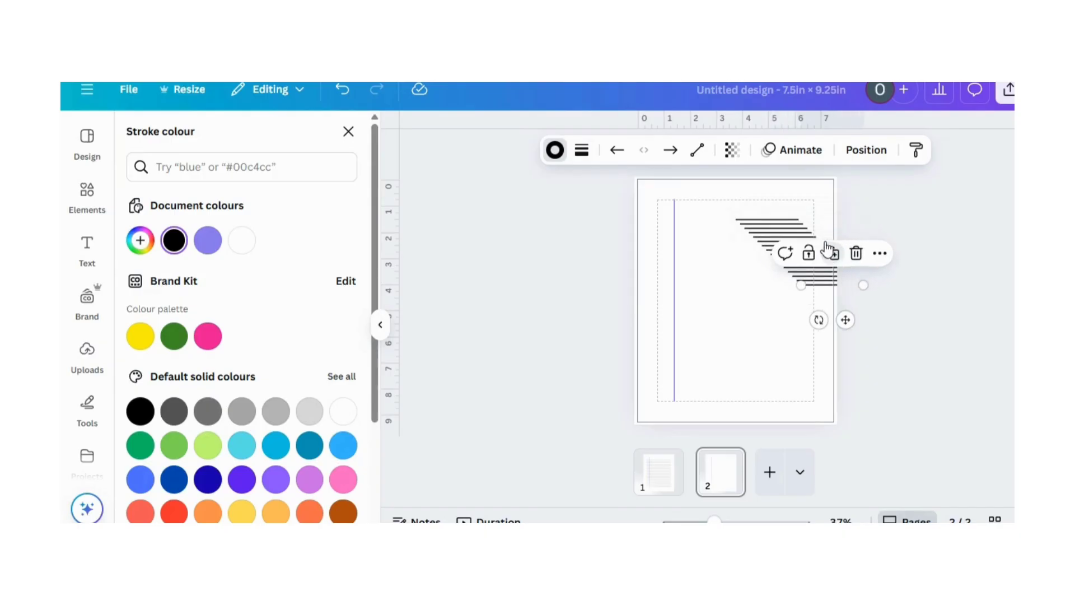
# - Select the whole stack of black horizontal lines and tidy up their spacing so they align evenly
pyautogui.click(703, 214)
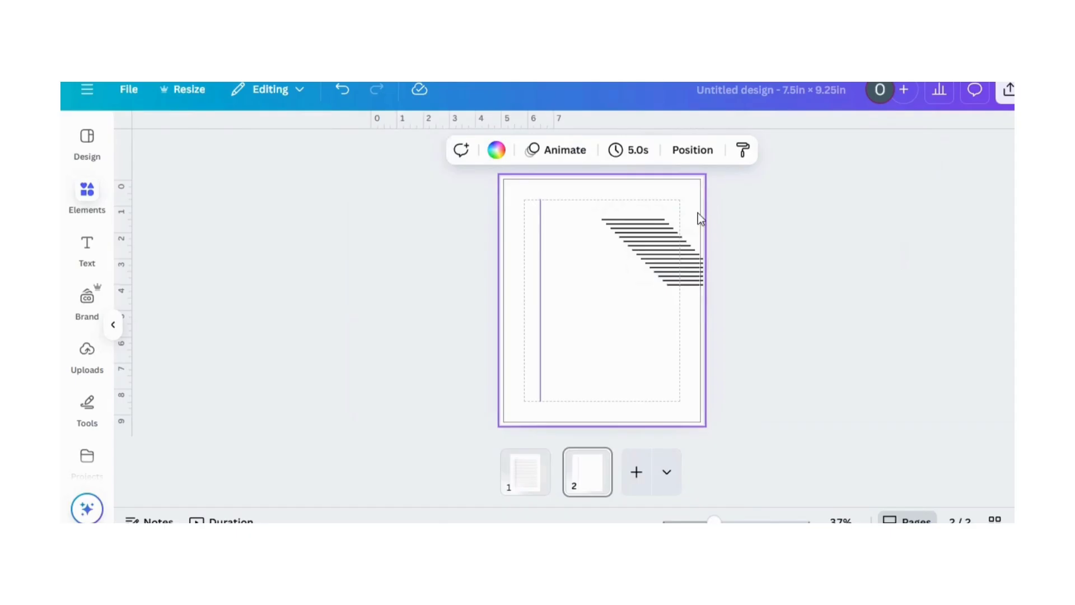
pyautogui.moveTo(709, 213); pyautogui.dragTo(840, 293)
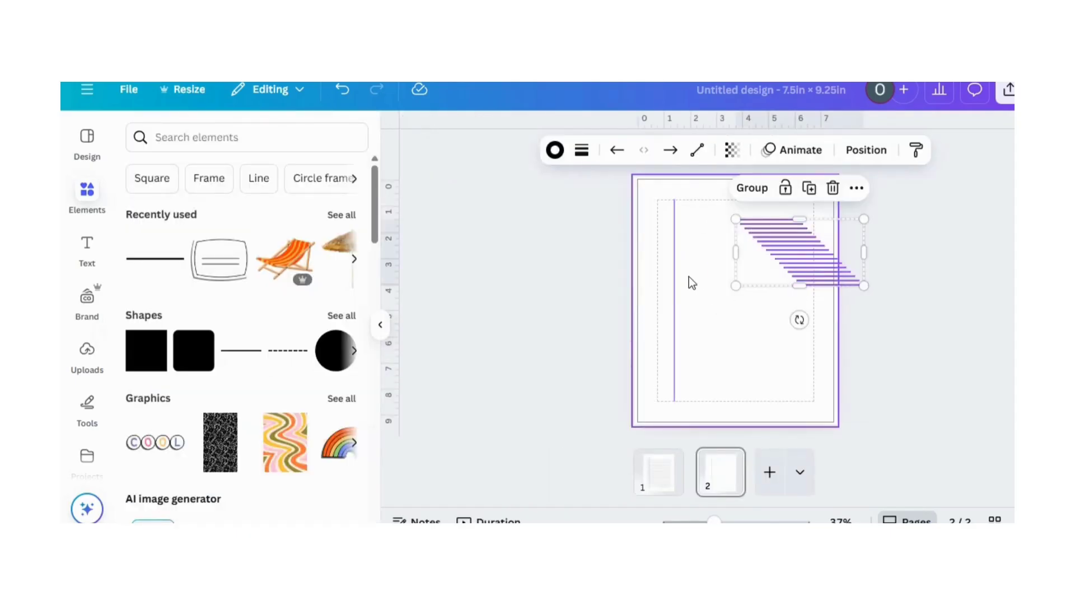
pyautogui.click(857, 189)
pyautogui.moveTo(907, 427)
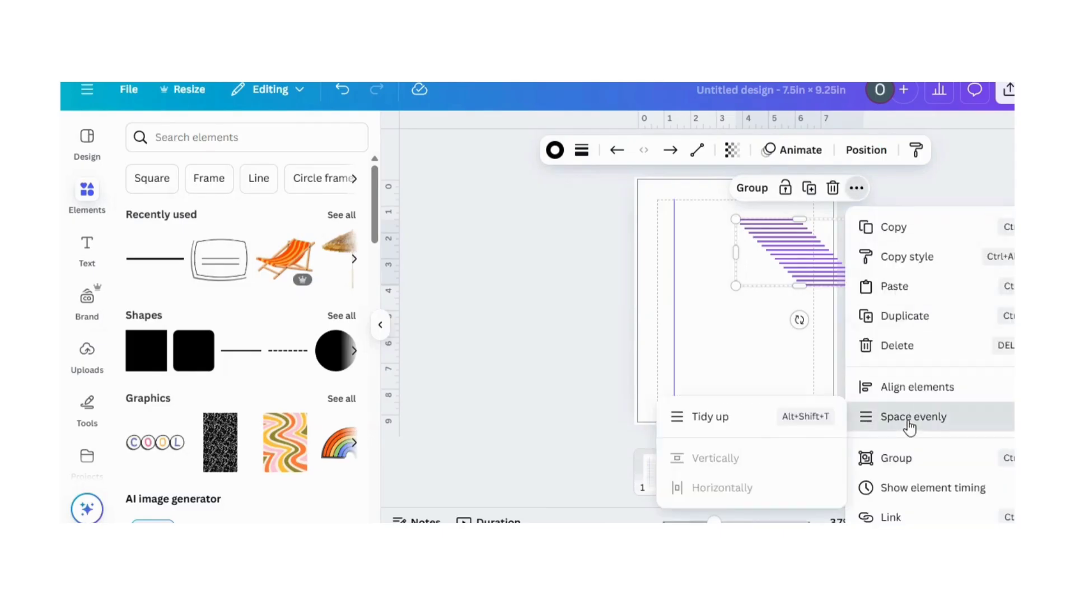
pyautogui.click(796, 419)
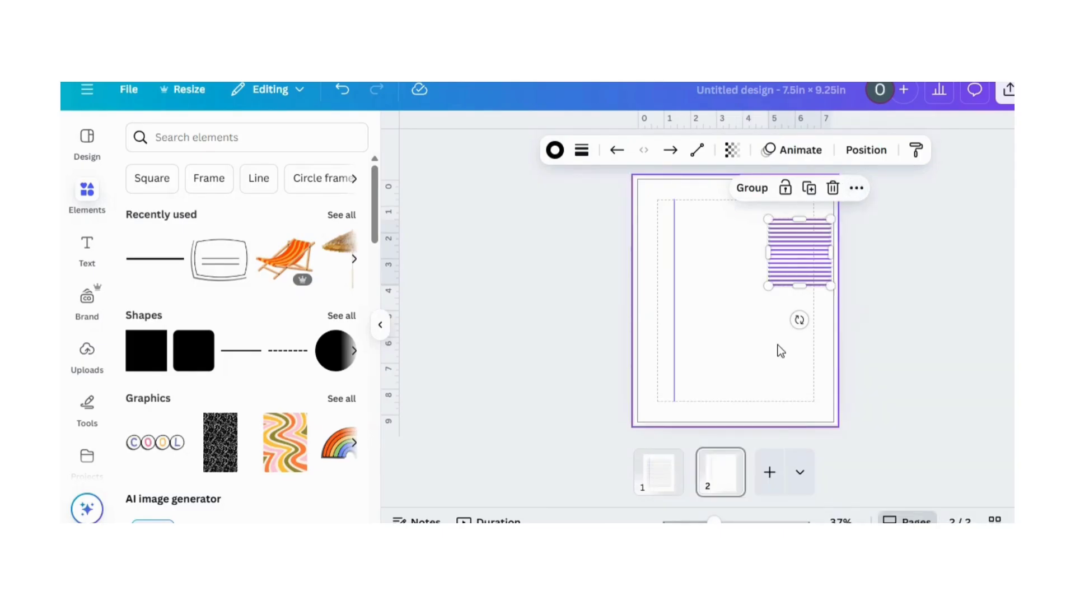
# - Lock the violet vertical margin line in place on page 2
pyautogui.click(722, 280)
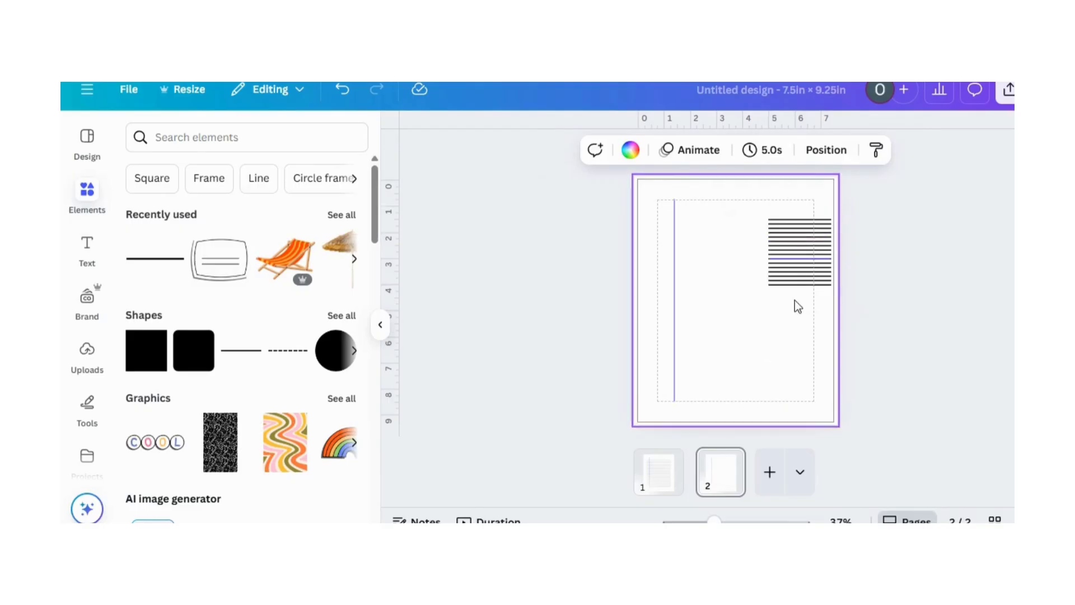
pyautogui.click(804, 285)
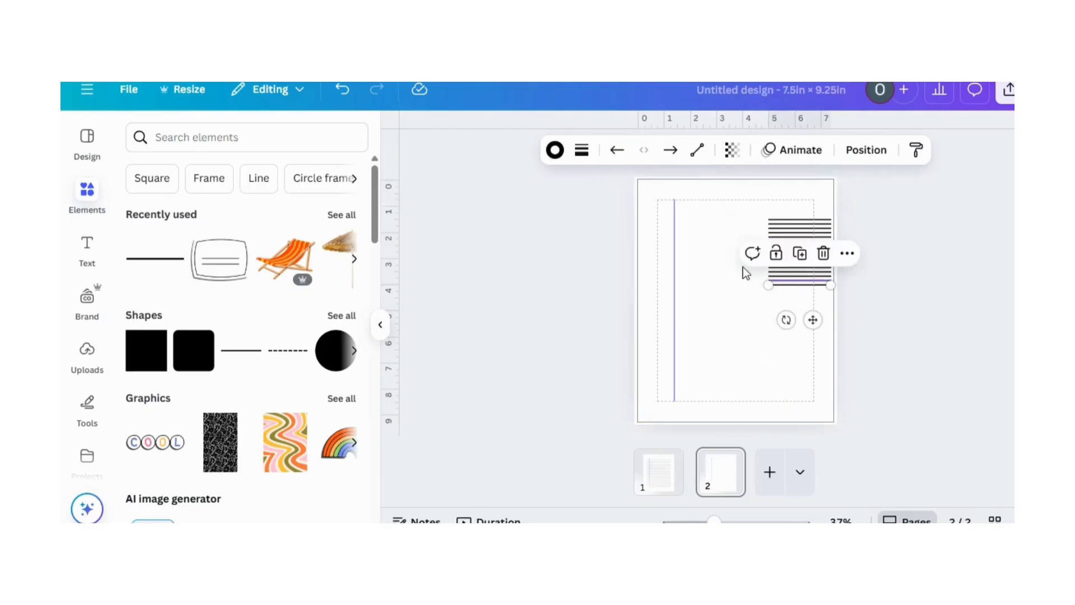
pyautogui.click(673, 275)
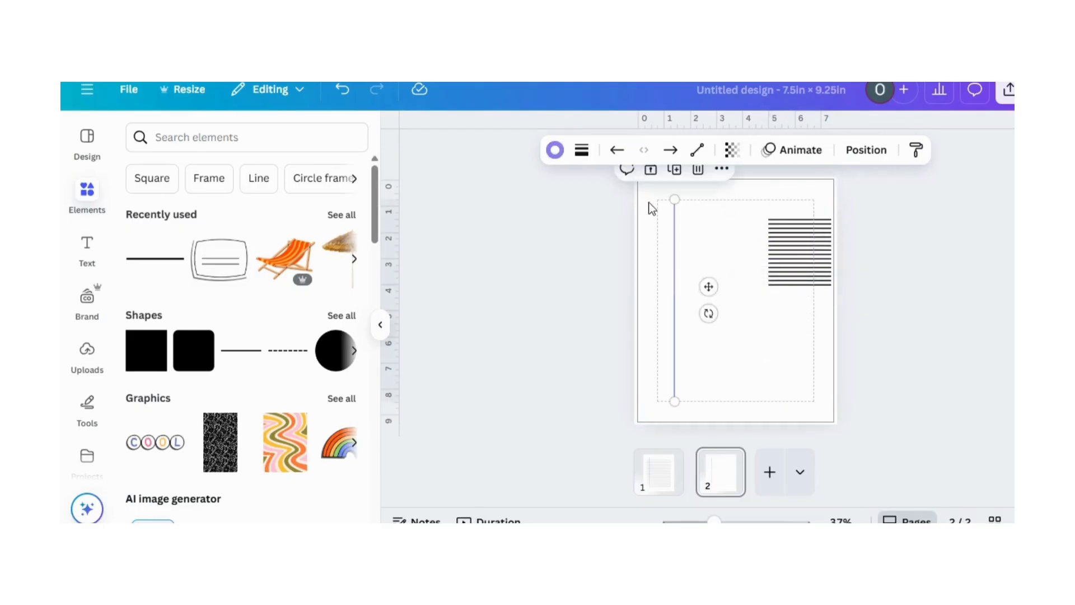
pyautogui.click(650, 171)
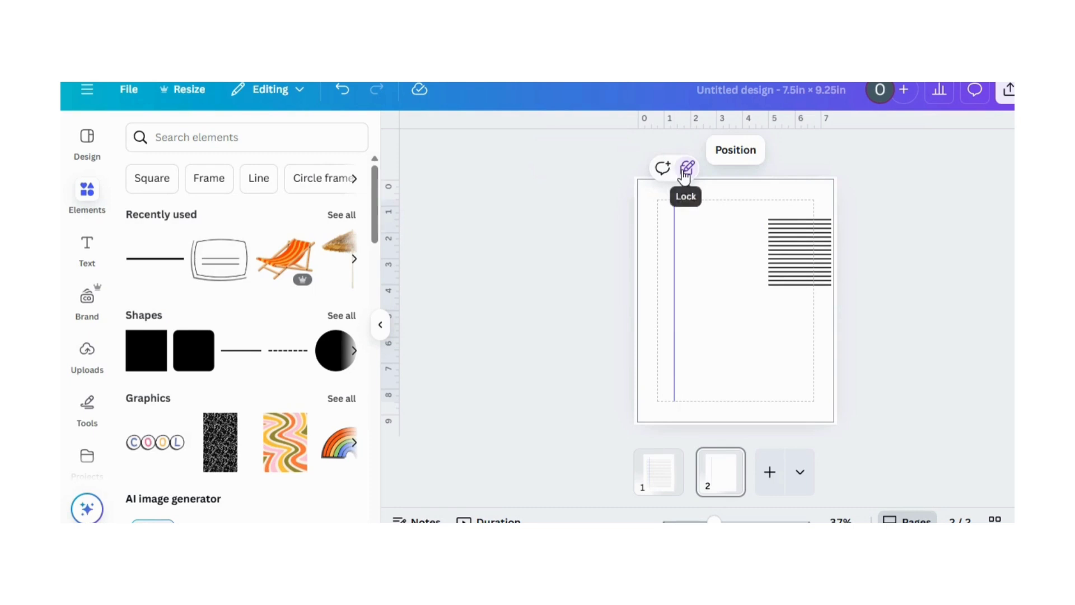
# - Duplicate the lowest black horizontal line eight times to extend the stack further down the page
pyautogui.click(771, 284)
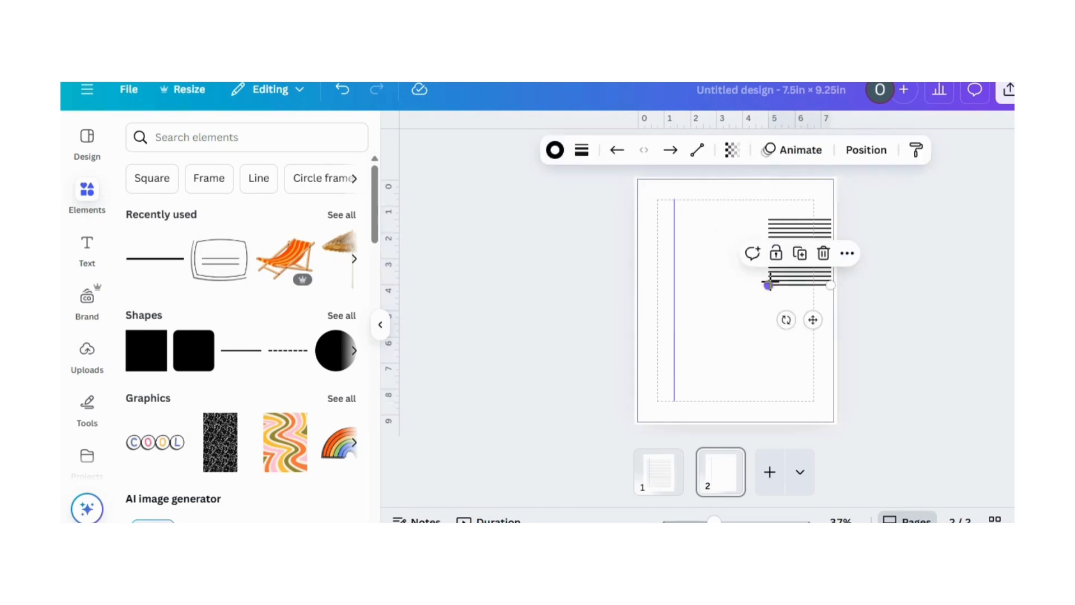
pyautogui.click(801, 255)
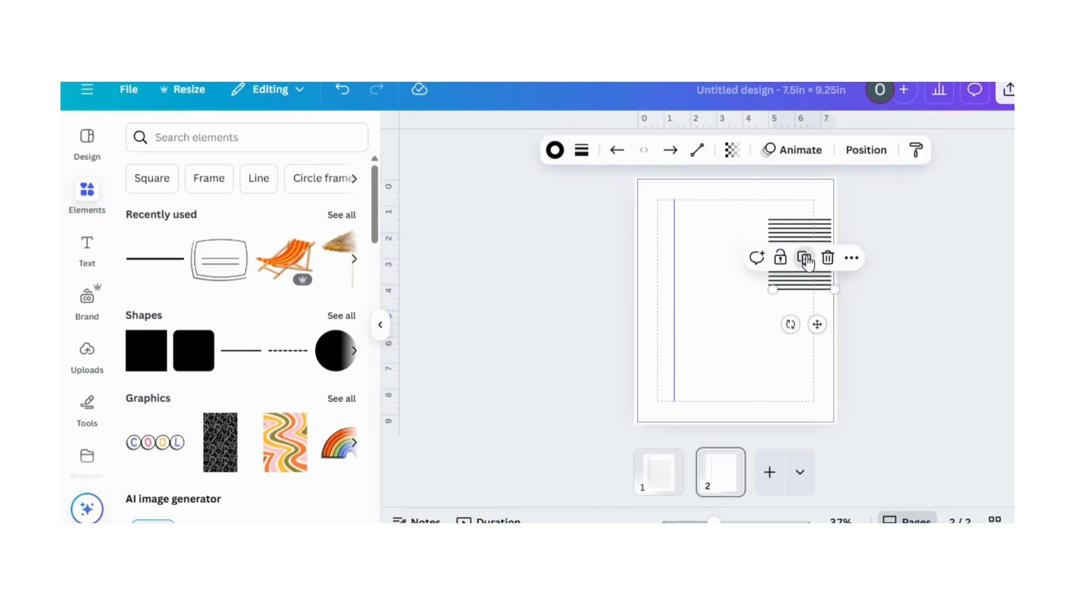
pyautogui.click(806, 261)
pyautogui.click(811, 265)
pyautogui.click(815, 269)
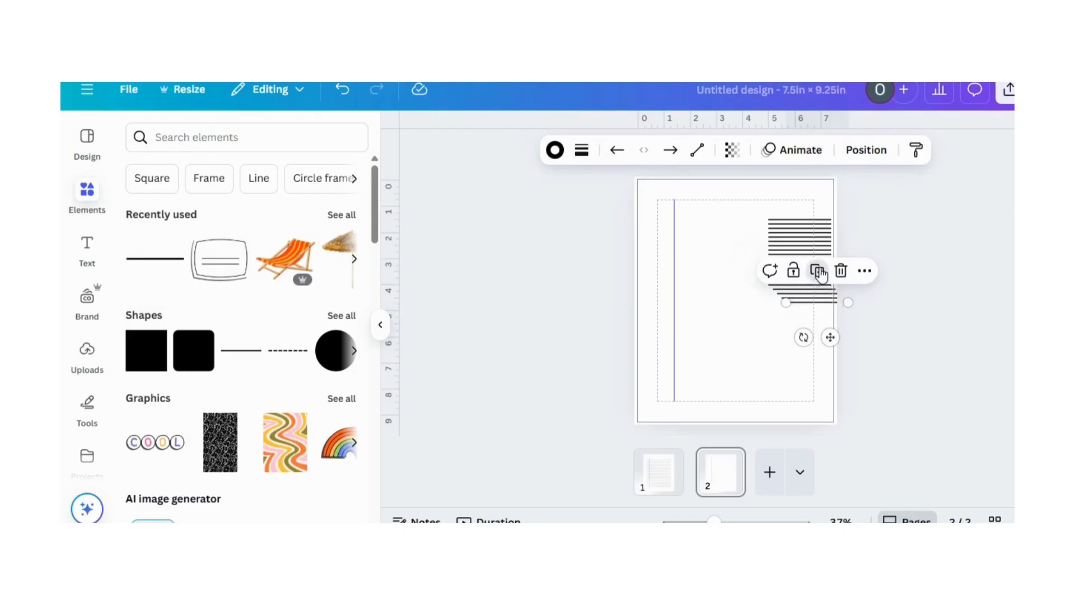
pyautogui.click(819, 270)
pyautogui.click(822, 273)
pyautogui.click(825, 276)
pyautogui.click(828, 279)
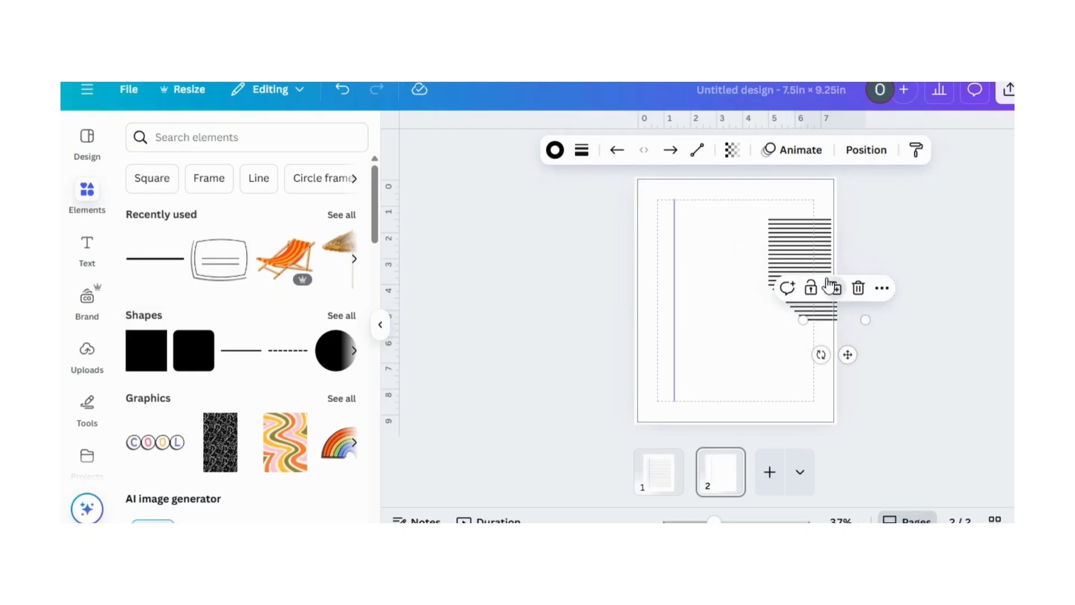
# - Select all the black horizontal lines, including the eight new copies, and tidy them up into an even stack
pyautogui.click(744, 225)
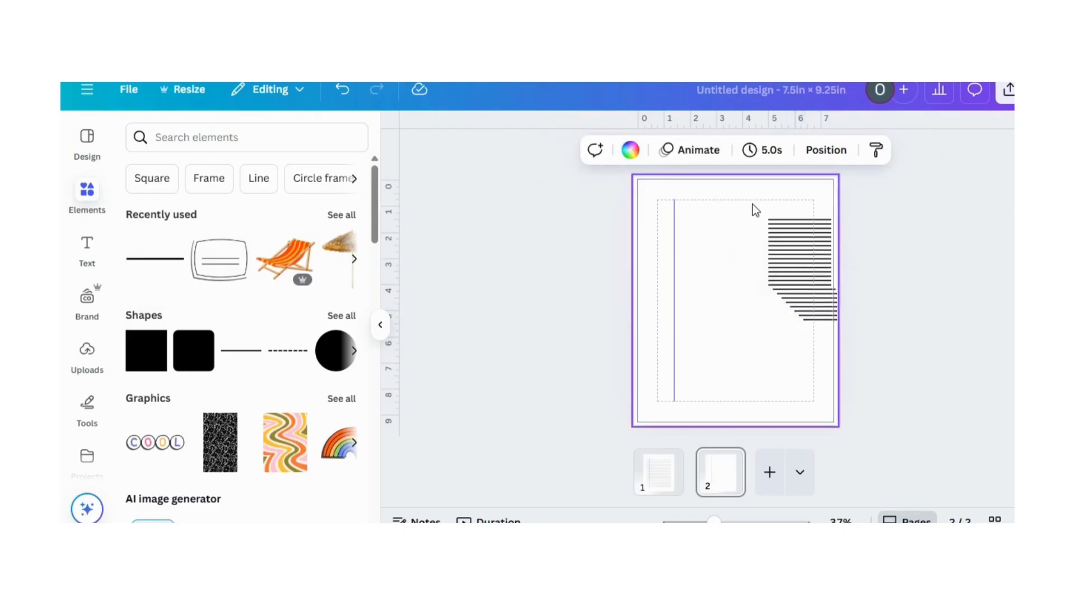
pyautogui.moveTo(752, 204); pyautogui.dragTo(819, 328)
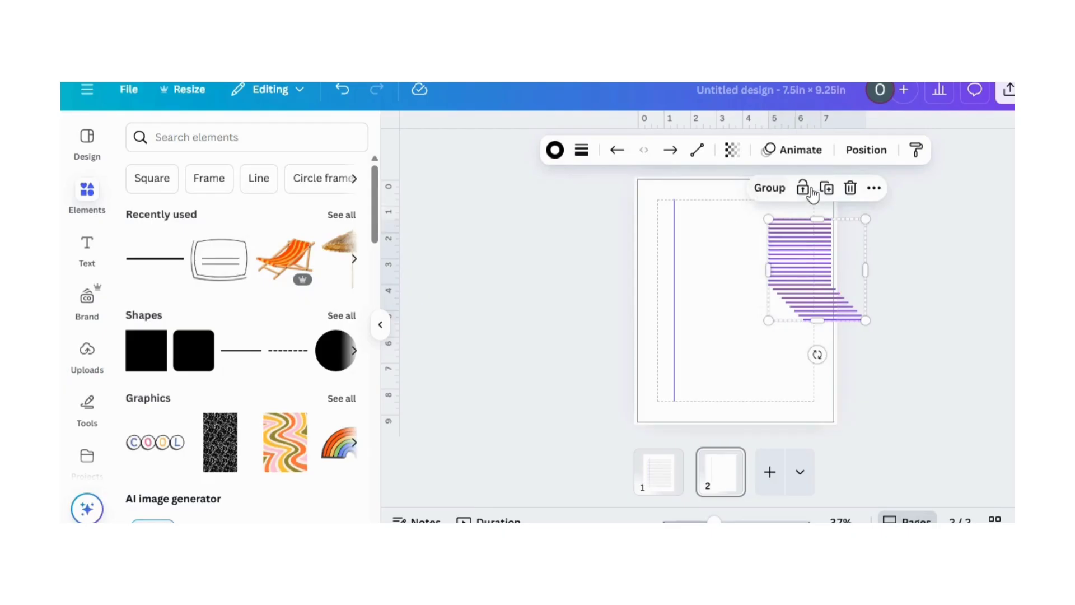
pyautogui.click(874, 188)
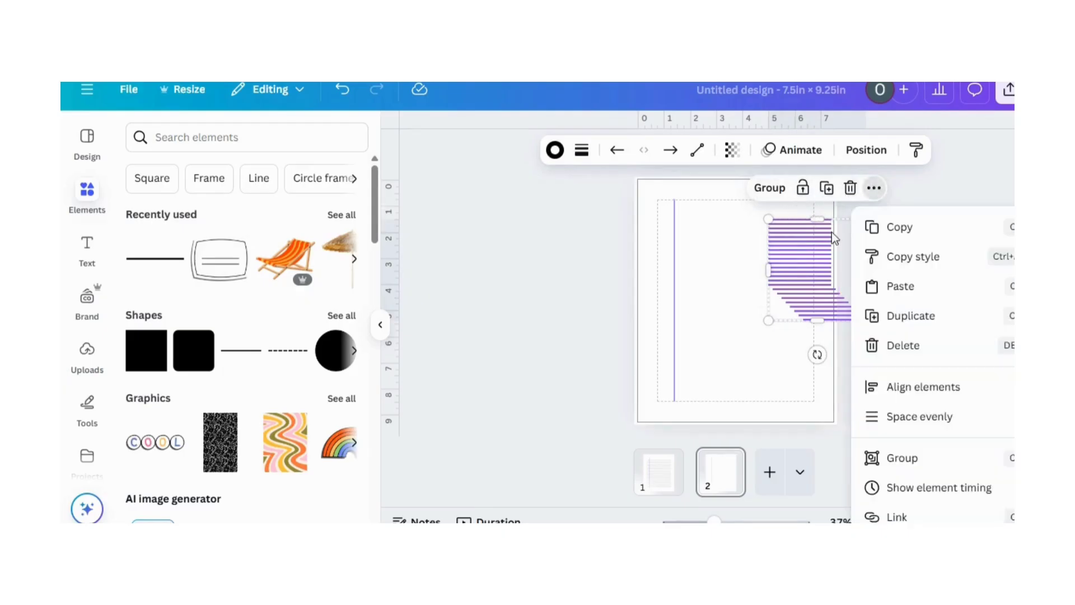
pyautogui.moveTo(941, 421)
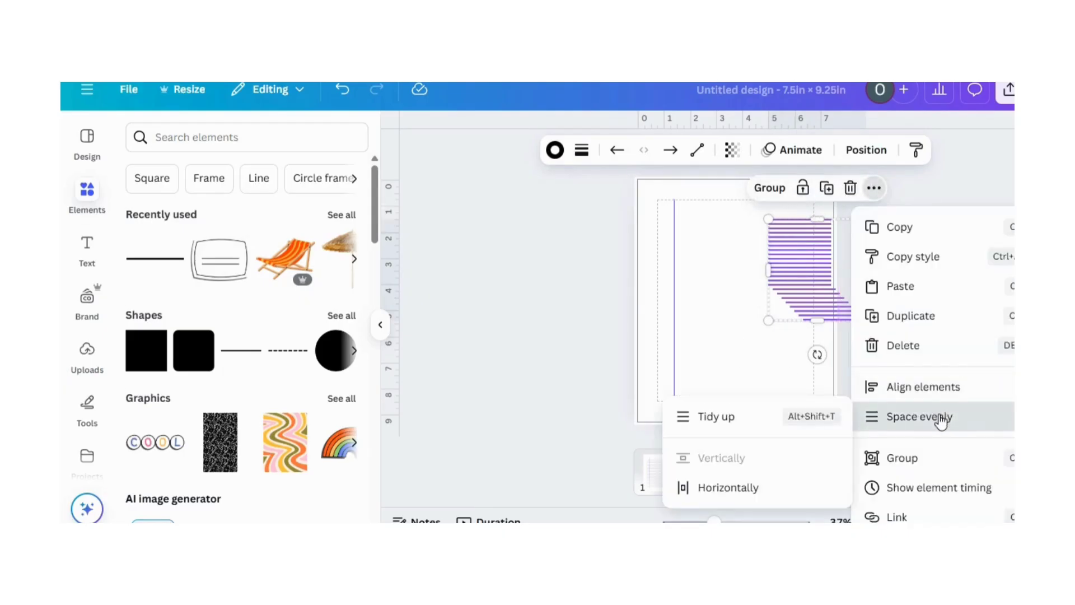
pyautogui.click(770, 426)
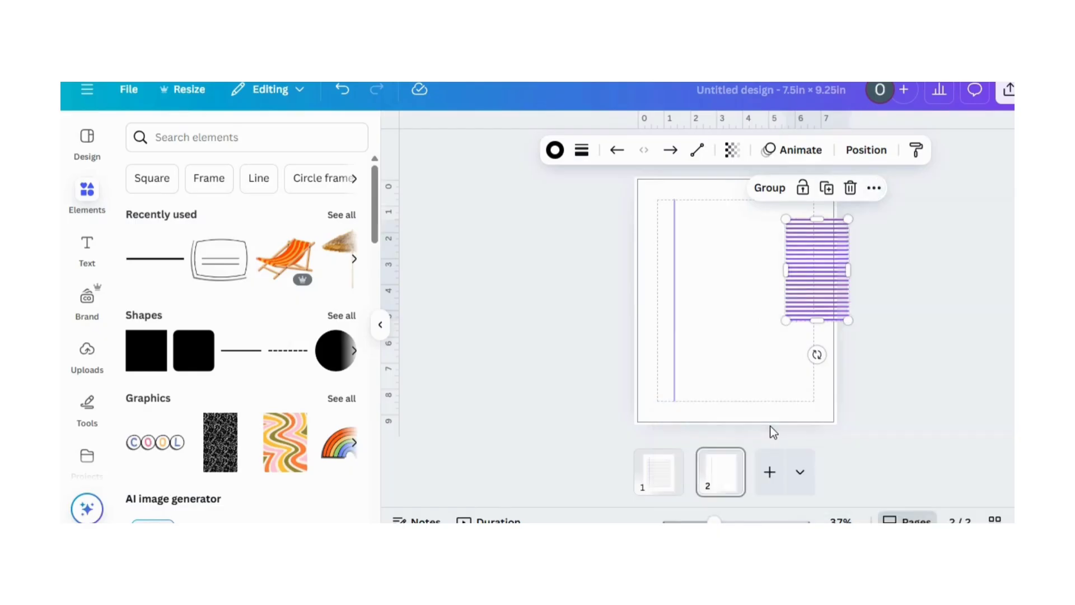
# - Group the horizontal lines, align the group's right edge with the right margin guide and stretch it downward to widen the line spacing
pyautogui.click(769, 193)
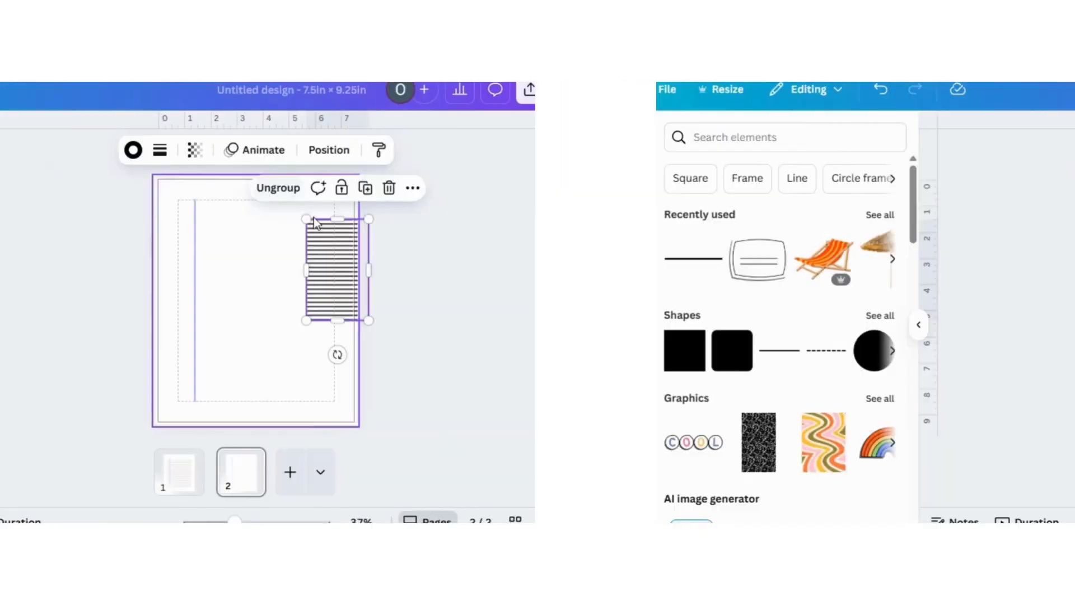
pyautogui.moveTo(804, 241); pyautogui.dragTo(722, 240)
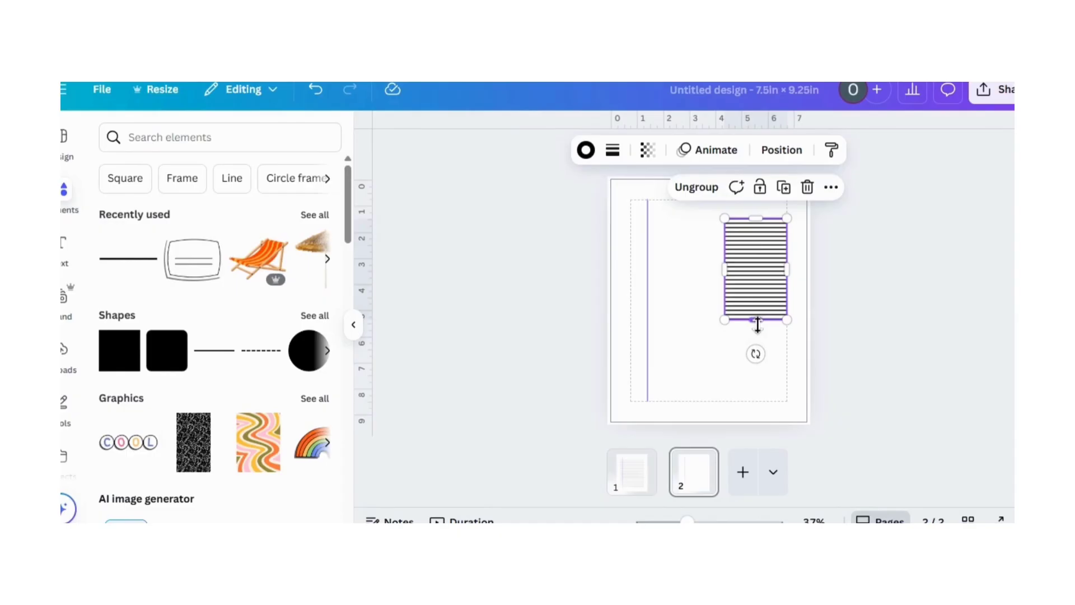
pyautogui.moveTo(758, 324); pyautogui.dragTo(784, 380)
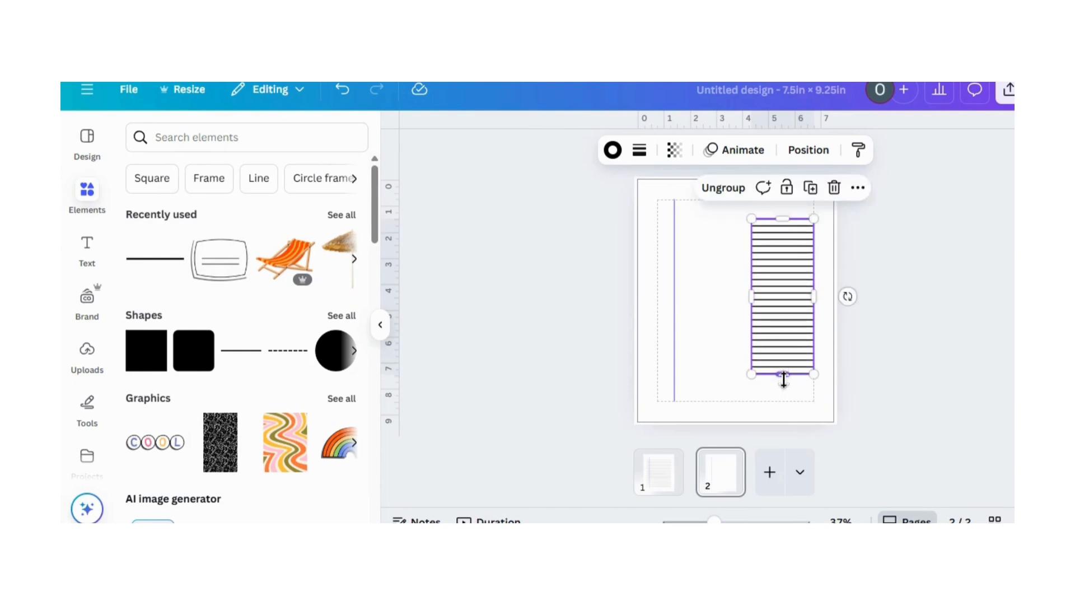
pyautogui.click(977, 332)
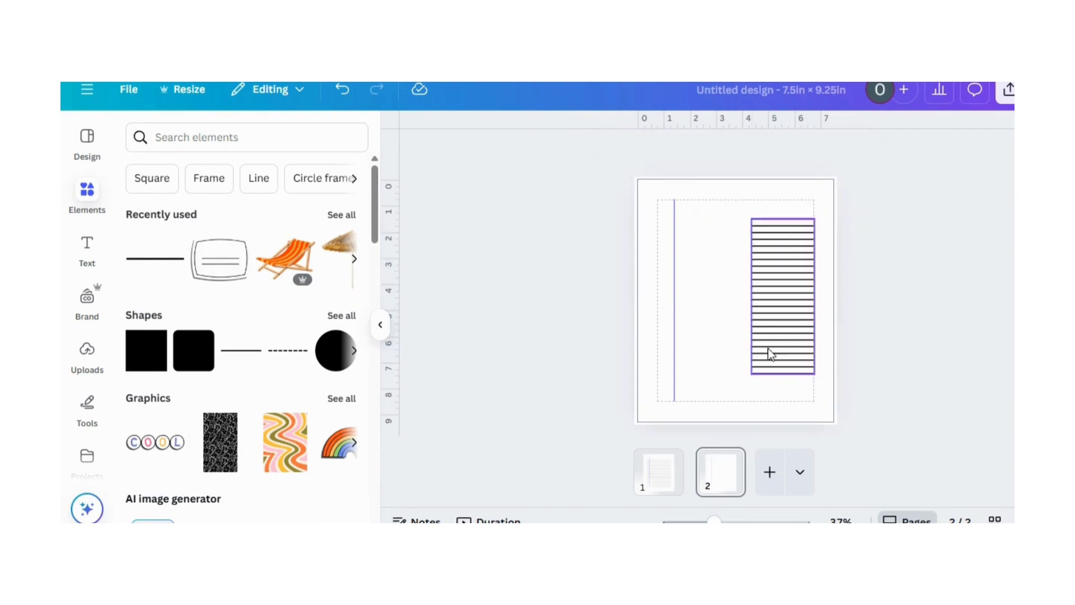
# - Ungroup the stretched horizontal lines and duplicate the lowest one five times toward the bottom margin guide
pyautogui.click(760, 374)
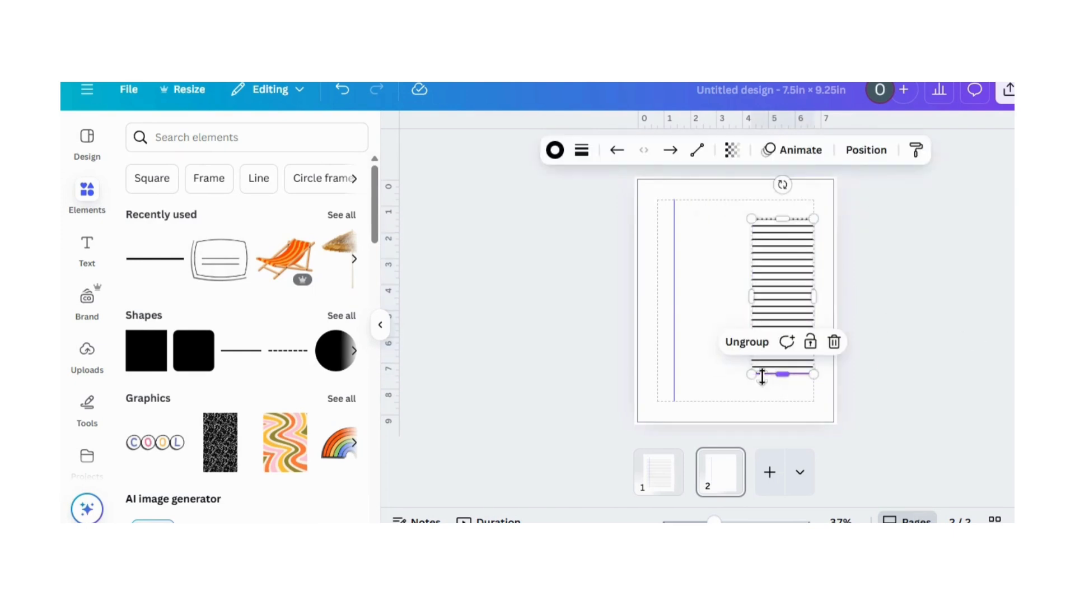
pyautogui.click(748, 343)
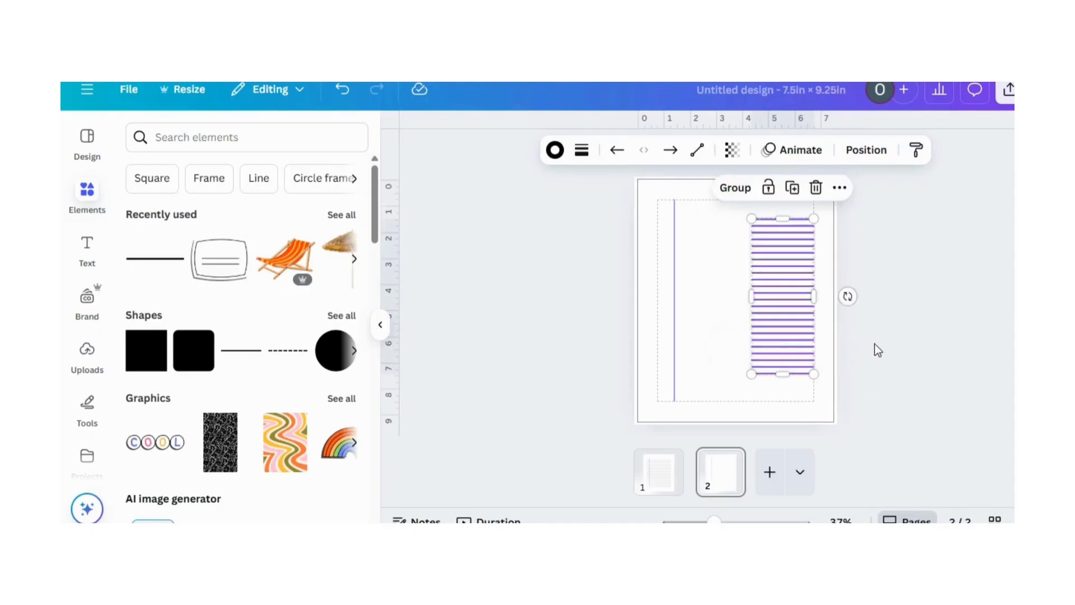
pyautogui.click(896, 349)
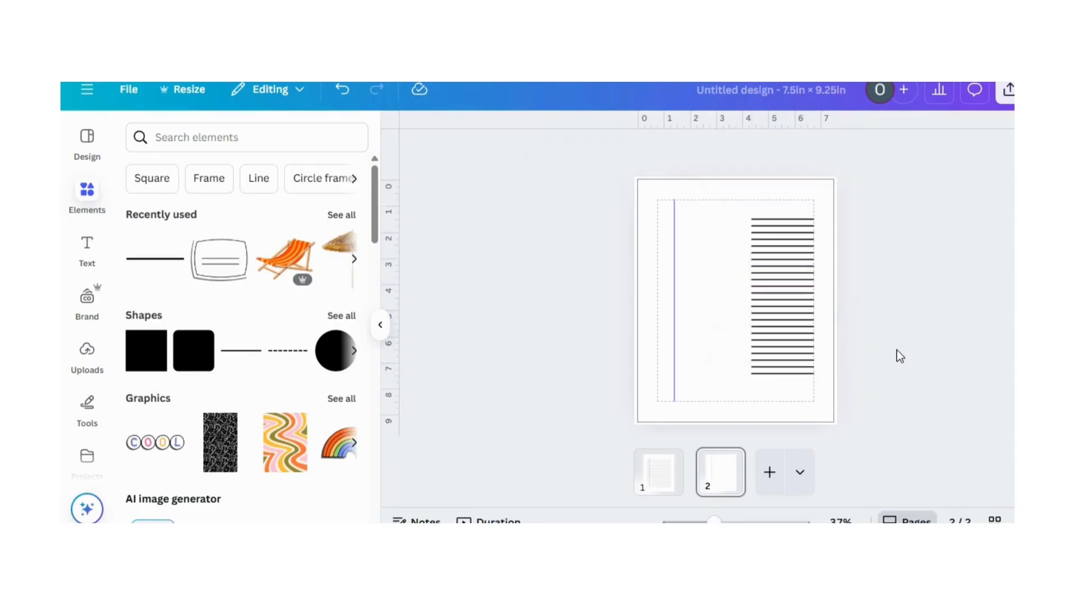
pyautogui.click(795, 373)
pyautogui.click(784, 344)
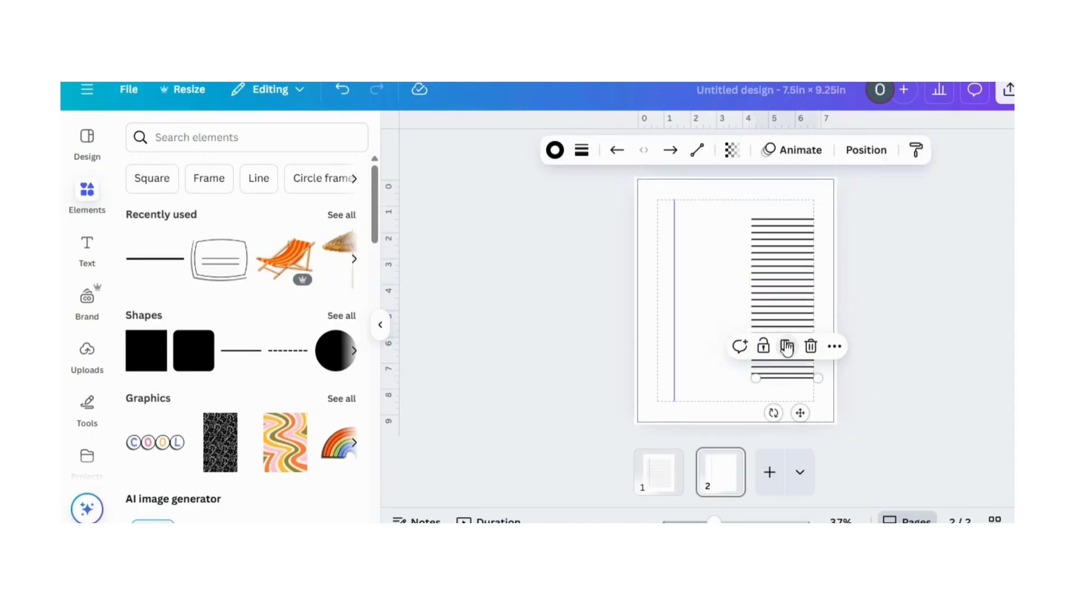
pyautogui.click(788, 347)
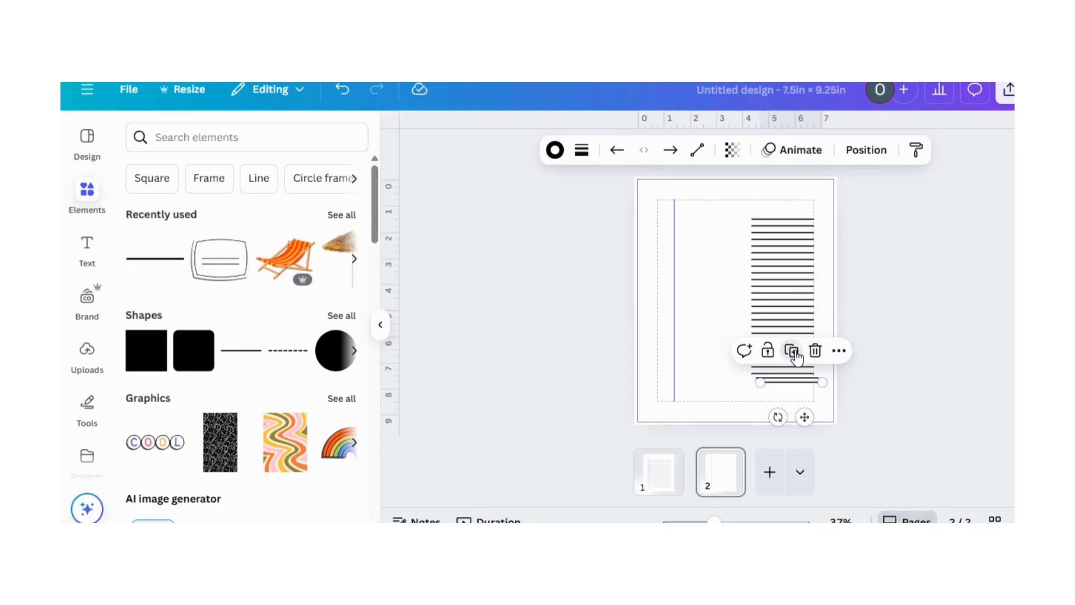
pyautogui.click(792, 351)
pyautogui.click(797, 355)
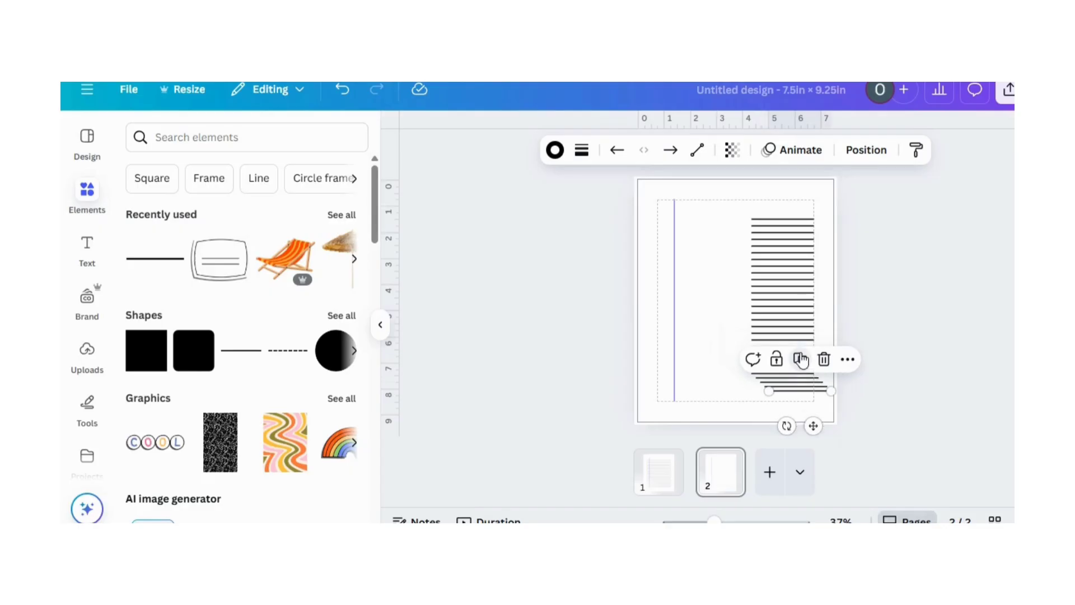
pyautogui.click(801, 360)
# - Select all the black horizontal lines, tidy them up into an even stack and align the stack's right edge with the right margin guide
pyautogui.click(914, 370)
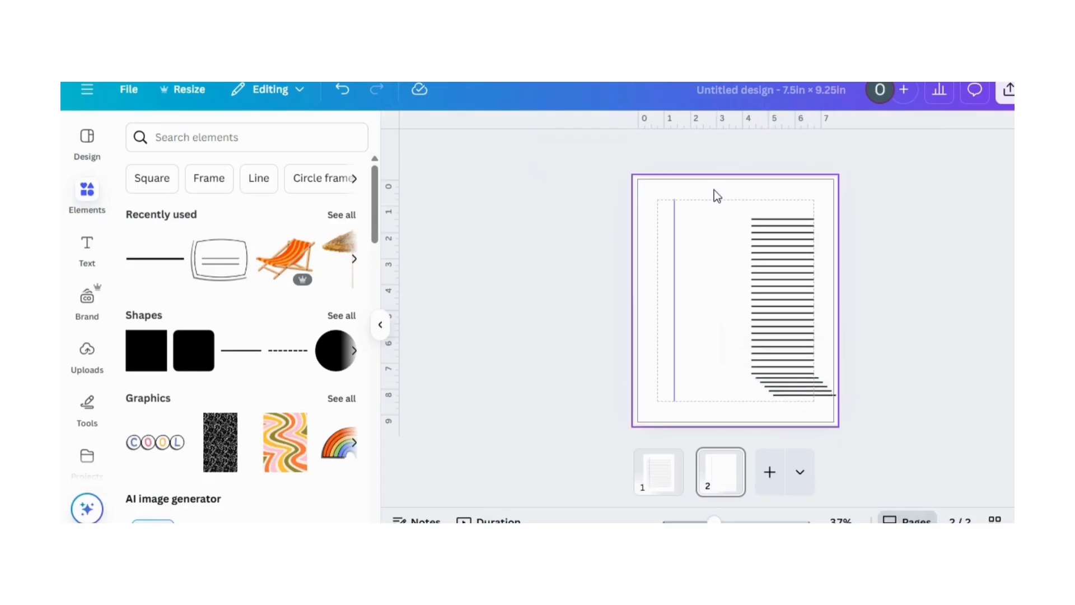
pyautogui.moveTo(742, 218); pyautogui.dragTo(823, 409)
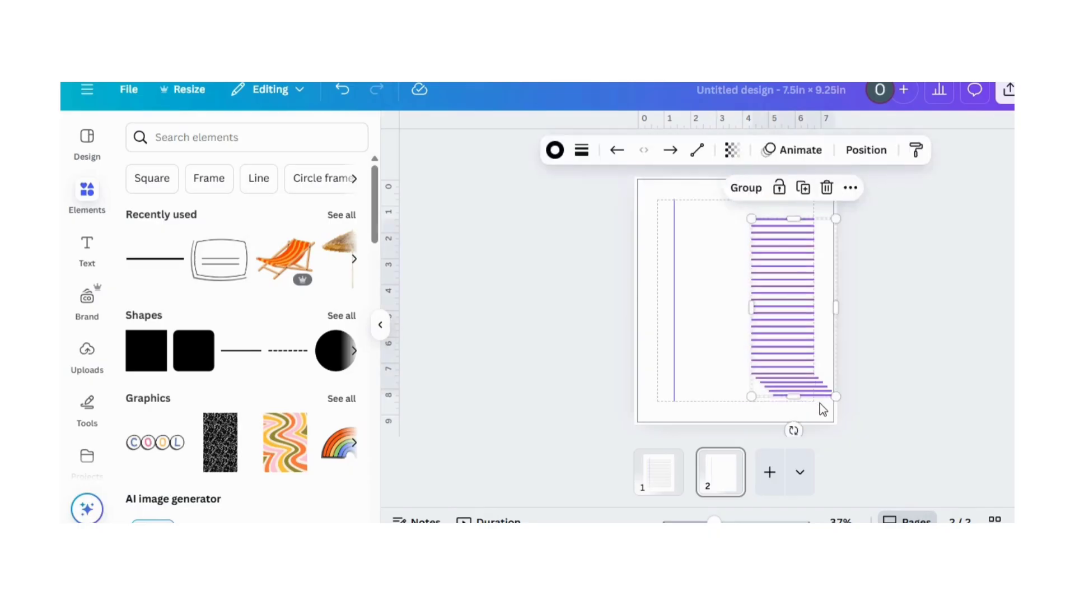
pyautogui.click(851, 191)
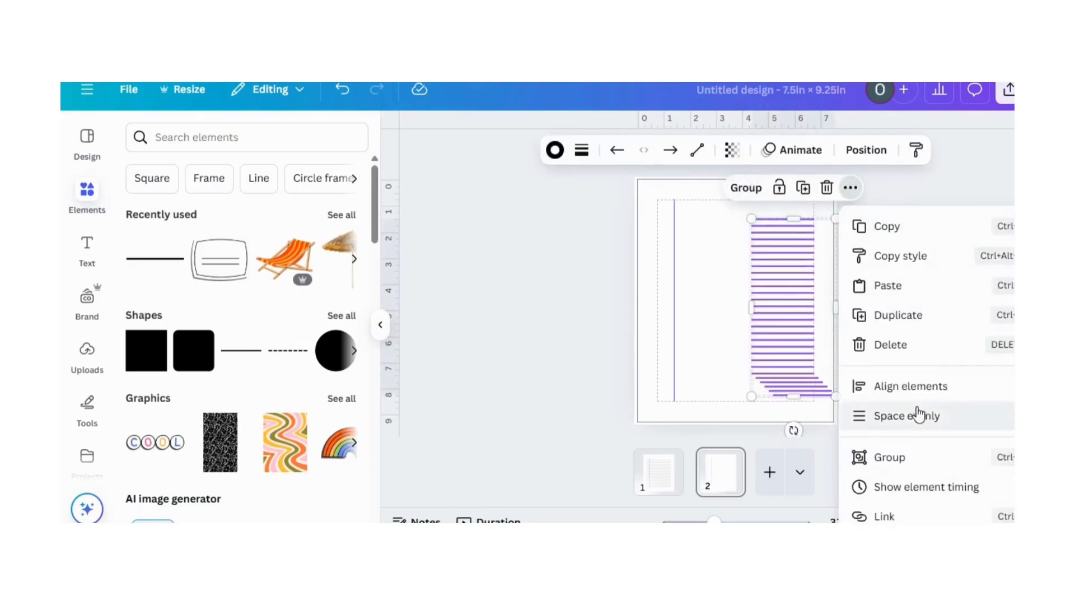
pyautogui.moveTo(914, 421)
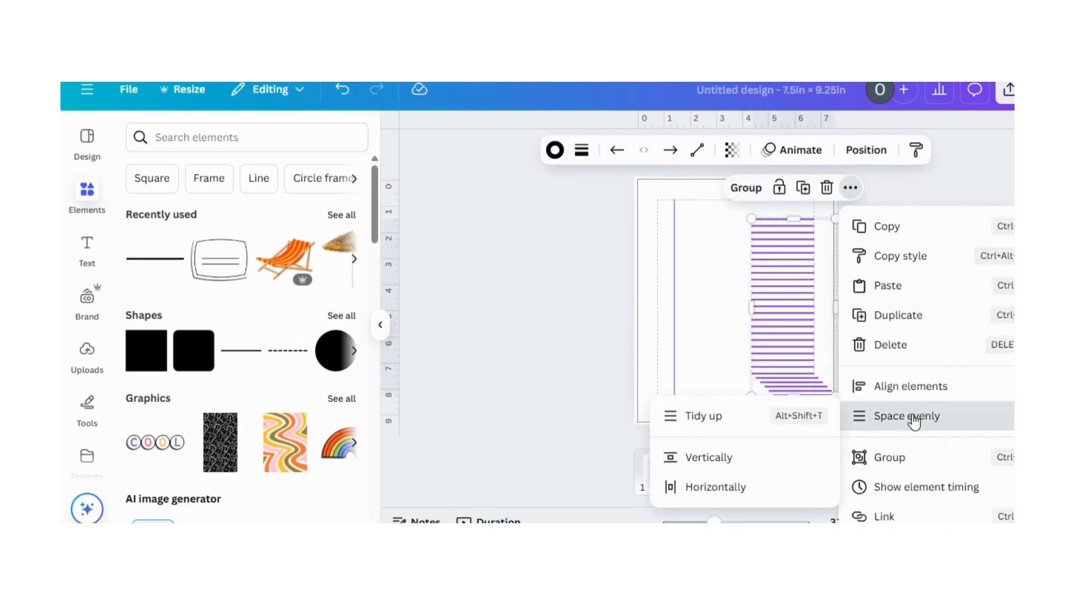
pyautogui.click(791, 425)
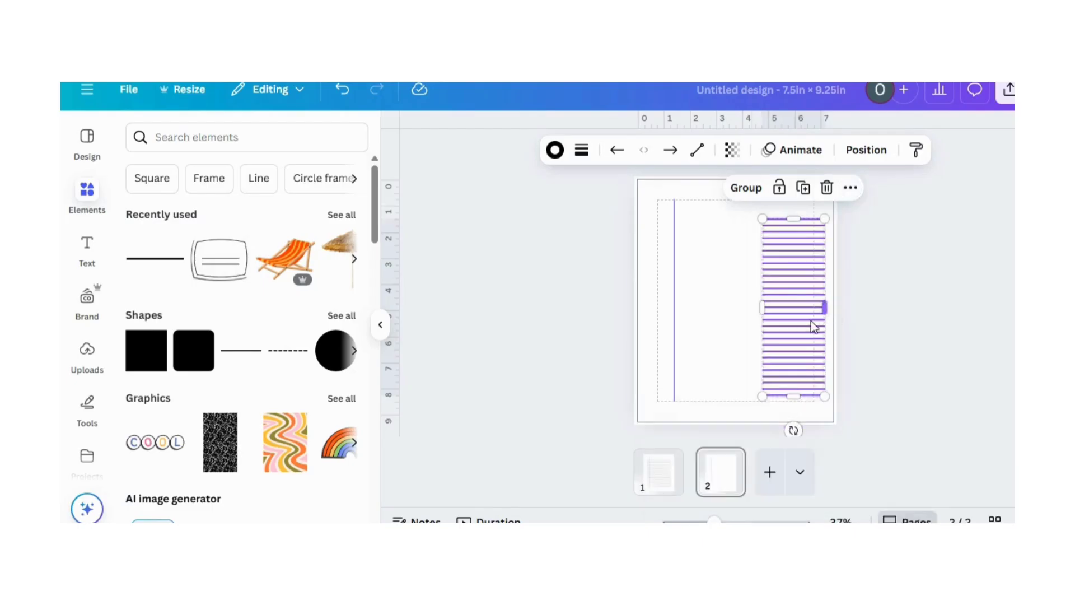
pyautogui.moveTo(806, 331); pyautogui.dragTo(795, 329)
pyautogui.click(560, 364)
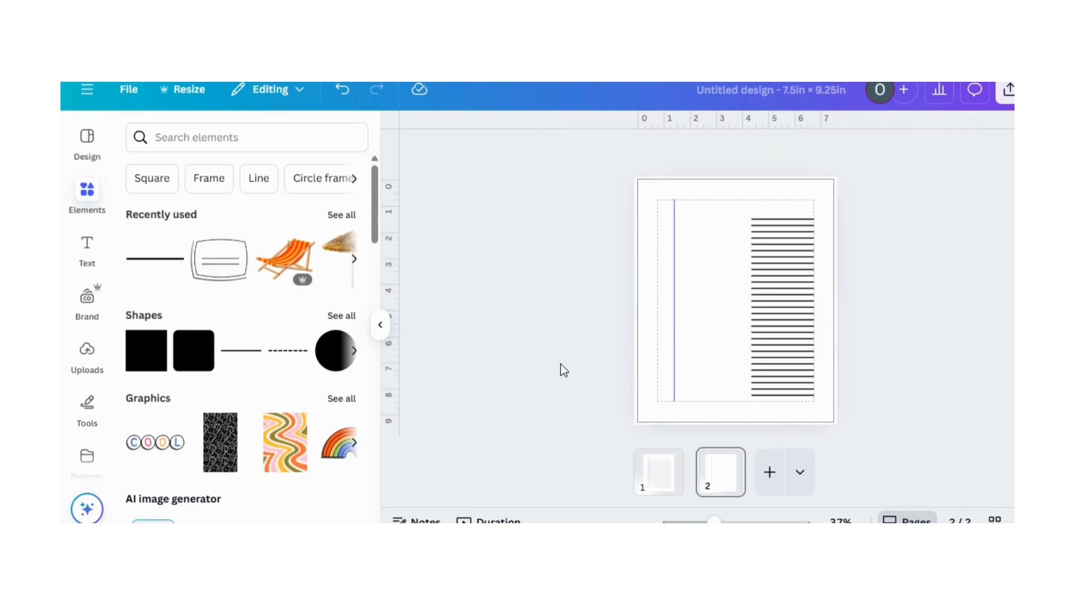
# - Delete the lowest horizontal line, then group the remaining lines and widen the group to 6 in so it reaches the left margin guide
pyautogui.click(762, 397)
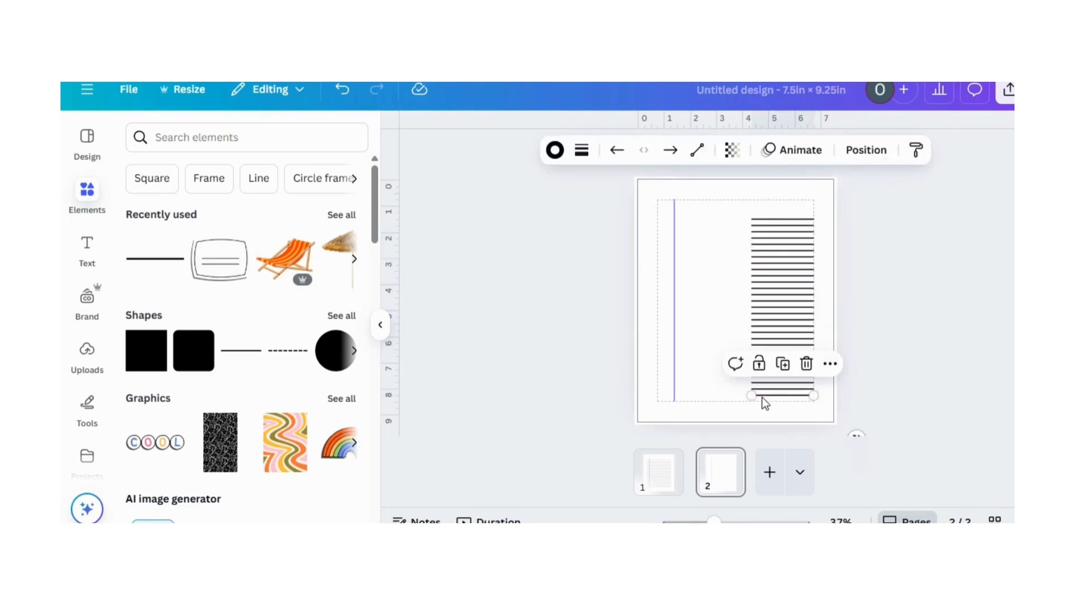
pyautogui.click(807, 364)
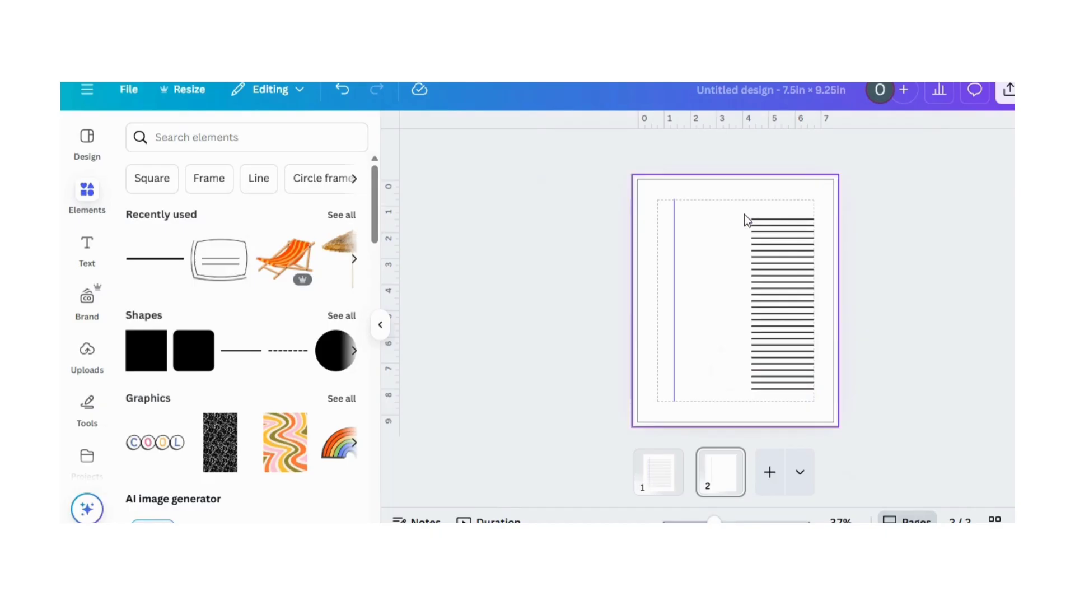
pyautogui.moveTo(744, 215); pyautogui.dragTo(815, 398)
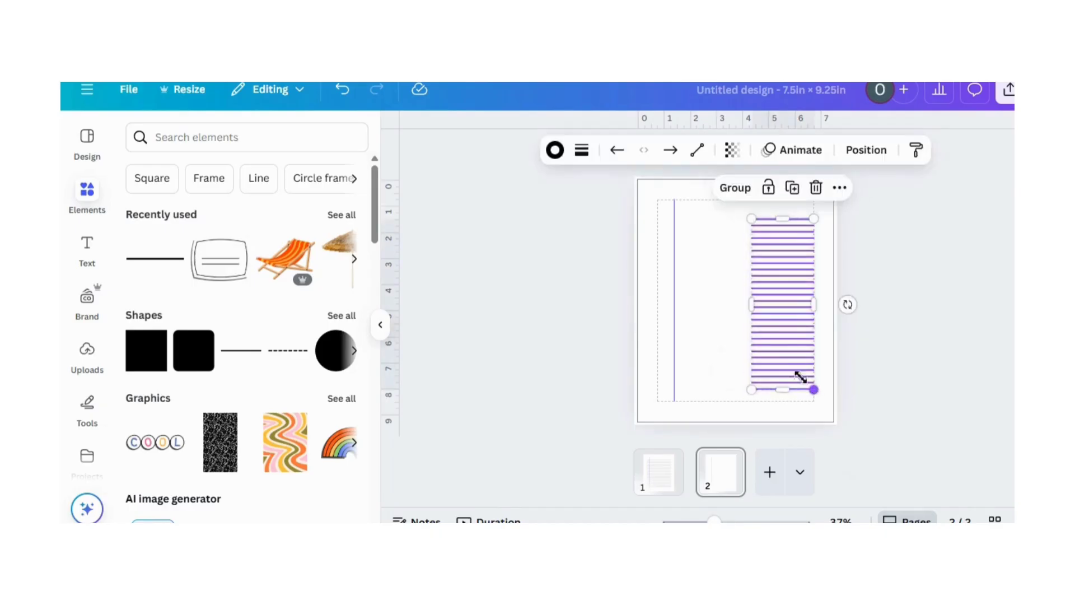
pyautogui.click(735, 188)
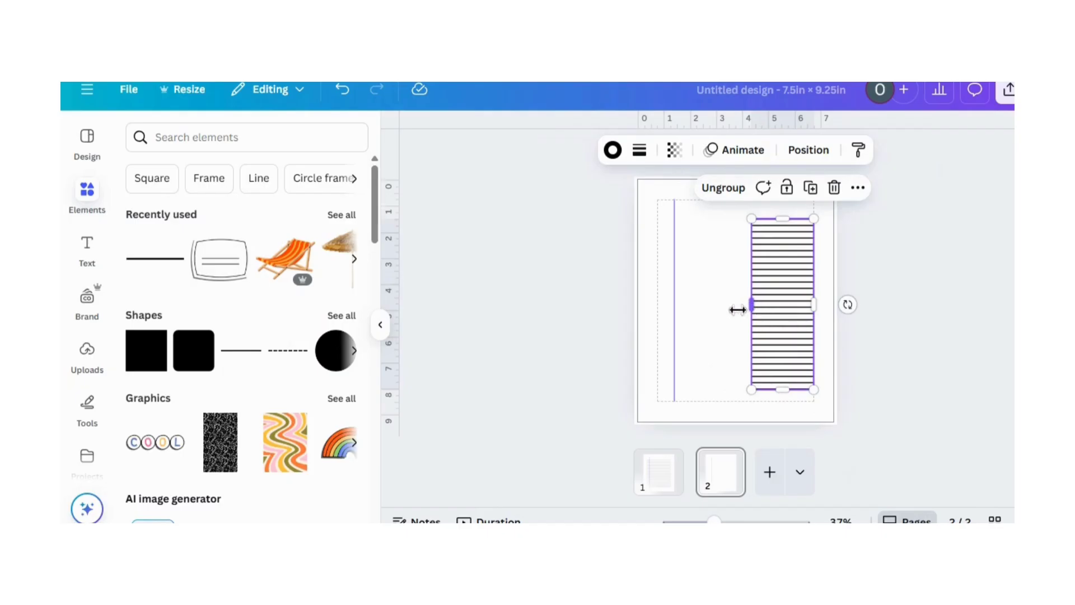
pyautogui.moveTo(737, 309); pyautogui.dragTo(665, 315)
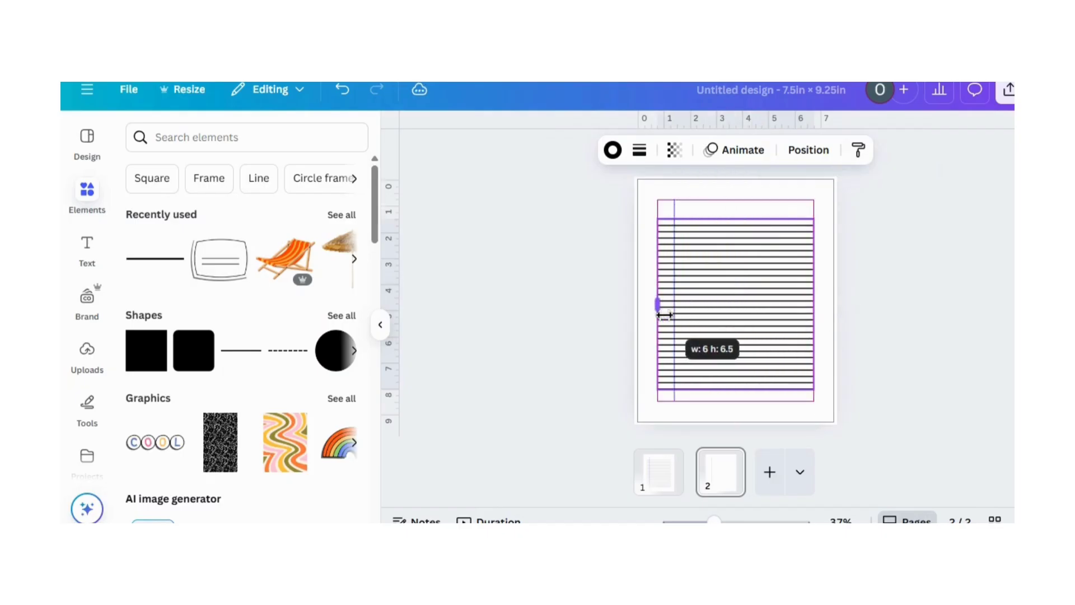
pyautogui.moveTo(656, 194); pyautogui.dragTo(655, 191)
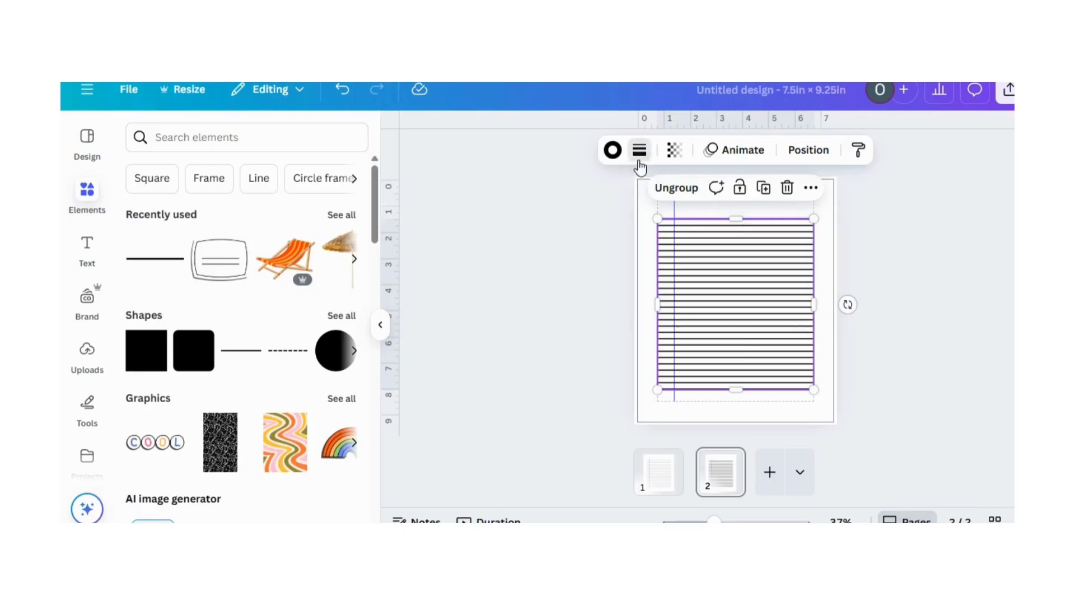
# - Reduce the line weight of the grouped horizontal lines to a thin stroke
pyautogui.click(639, 150)
pyautogui.moveTo(555, 289); pyautogui.dragTo(523, 283)
pyautogui.press('Escape')
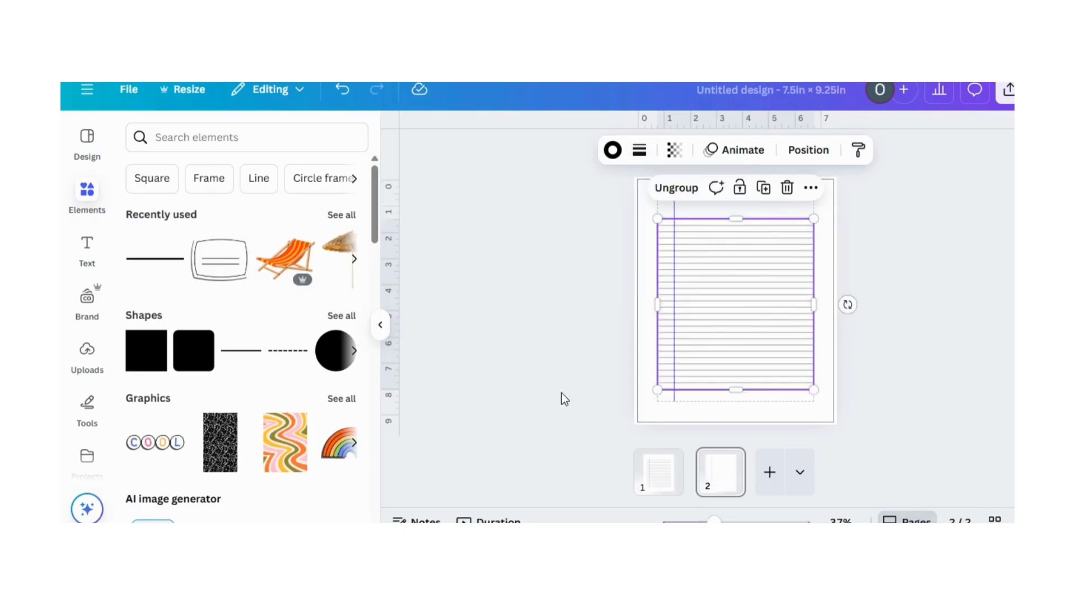
pyautogui.click(565, 399)
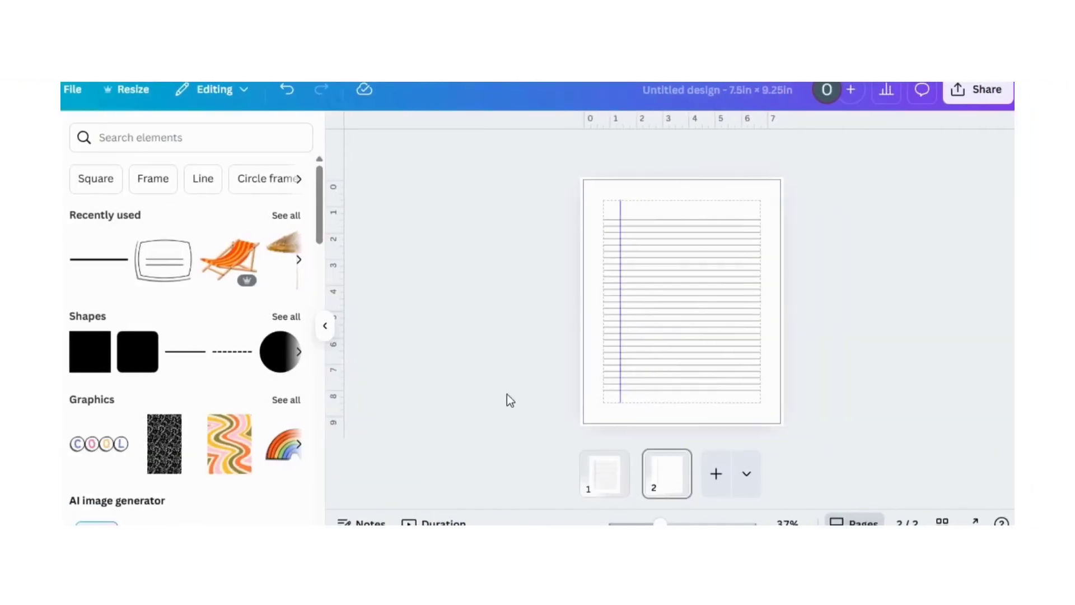
# - Delete the earlier ruled page 1 and show the remaining ruled page in grid view
pyautogui.click(608, 485)
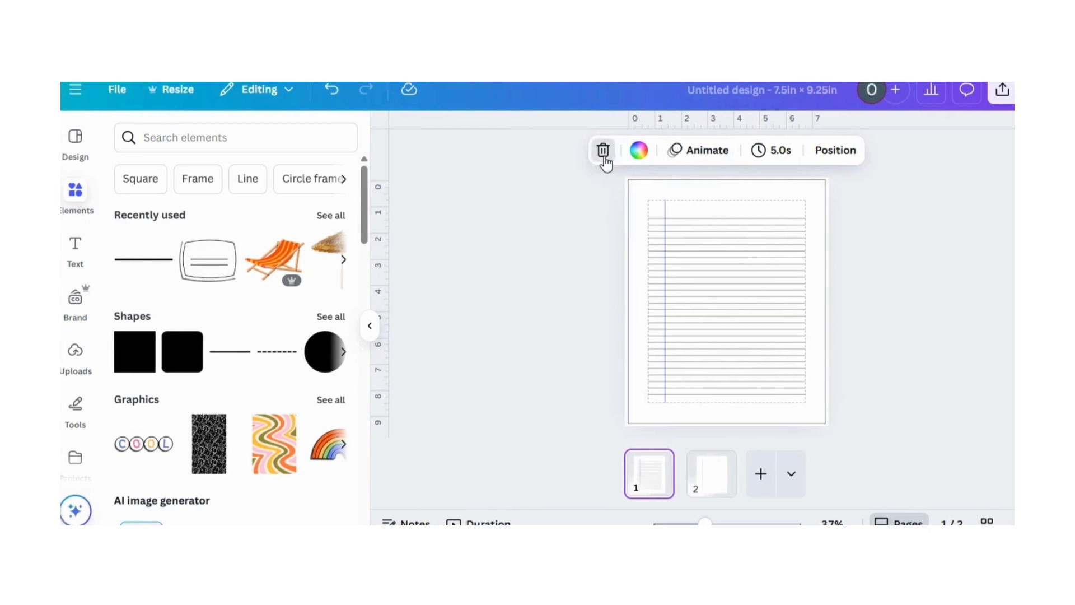
pyautogui.click(584, 151)
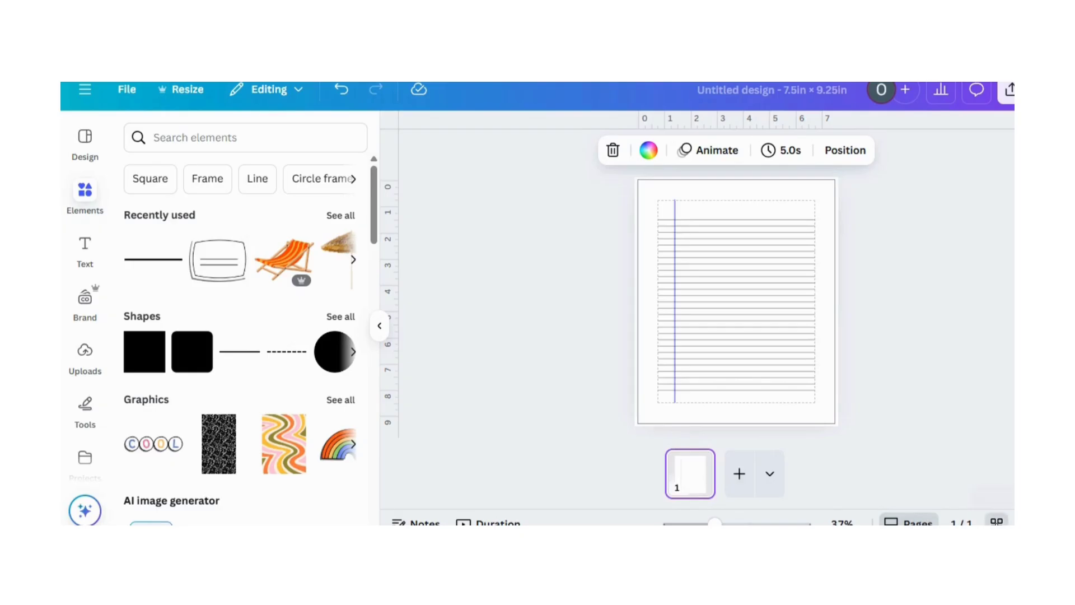
pyautogui.click(962, 522)
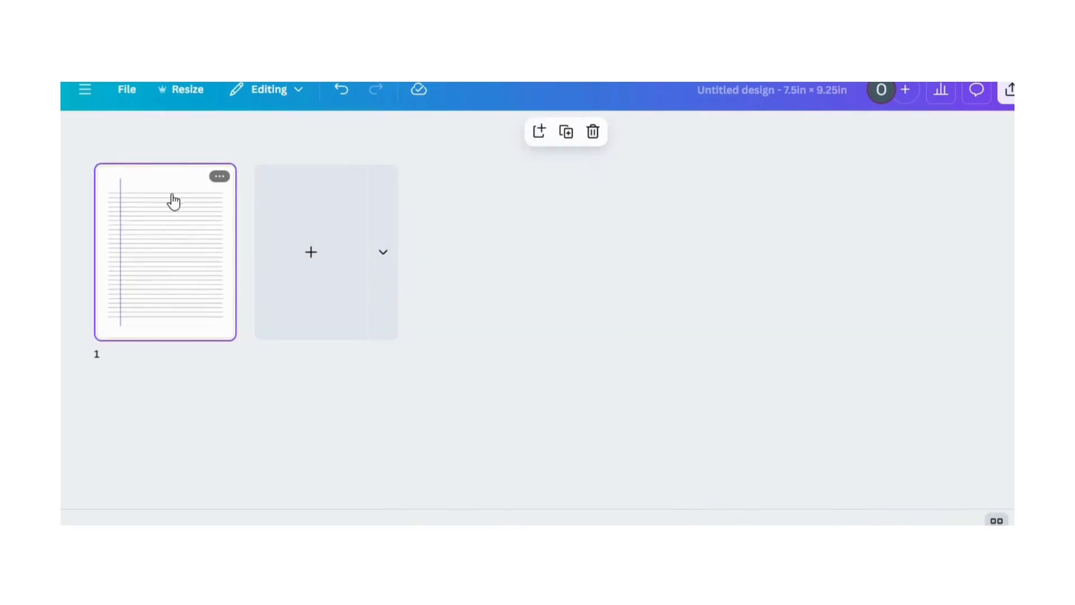
# - Duplicate the ruled page repeatedly until the document has twelve identical pages
pyautogui.click(566, 133)
pyautogui.click(557, 133)
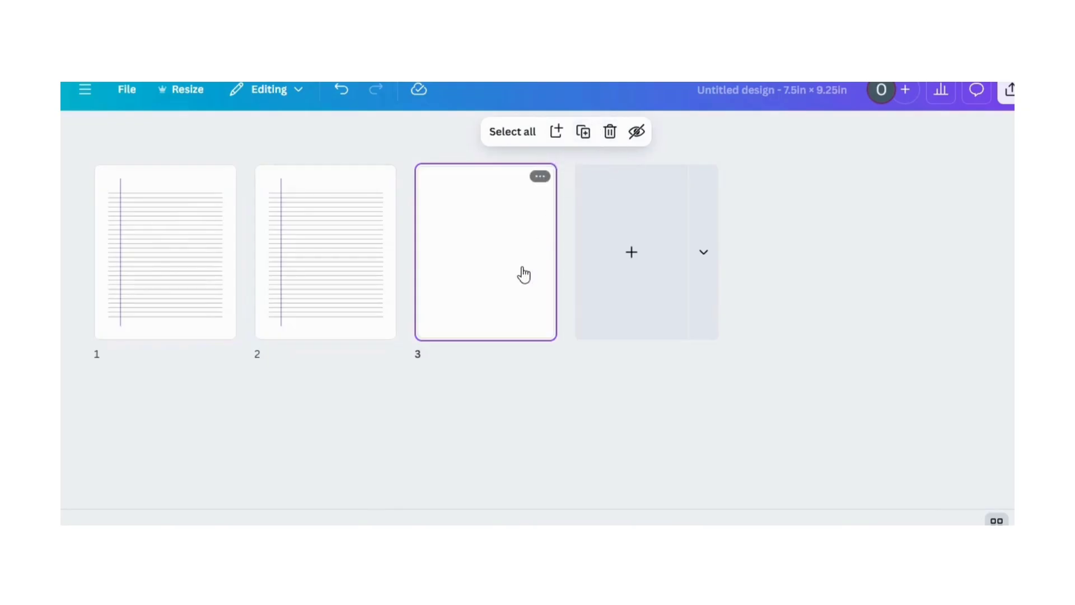
pyautogui.click(613, 140)
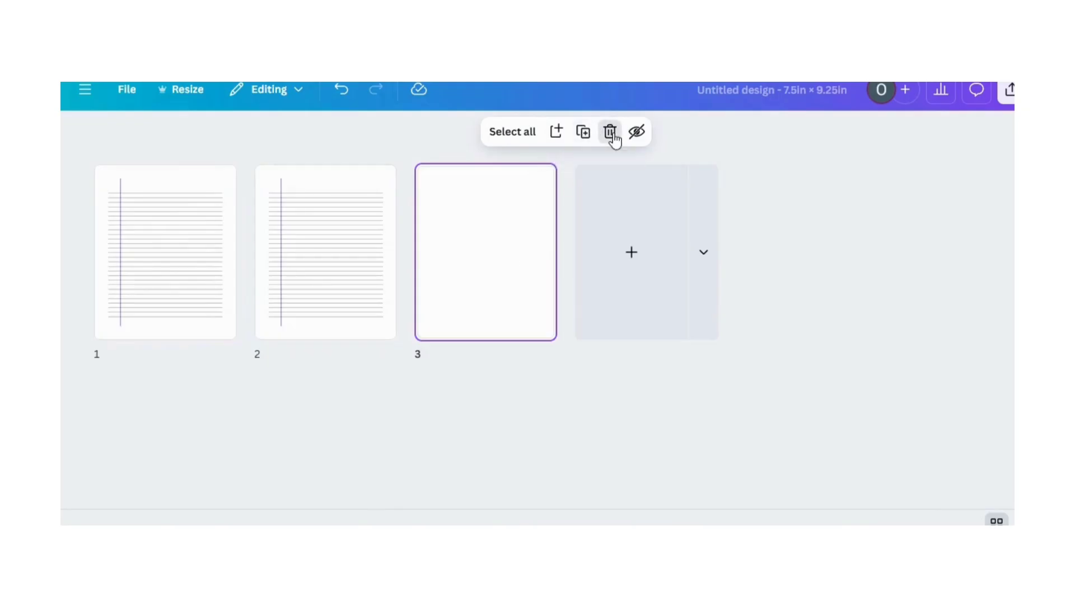
pyautogui.click(584, 135)
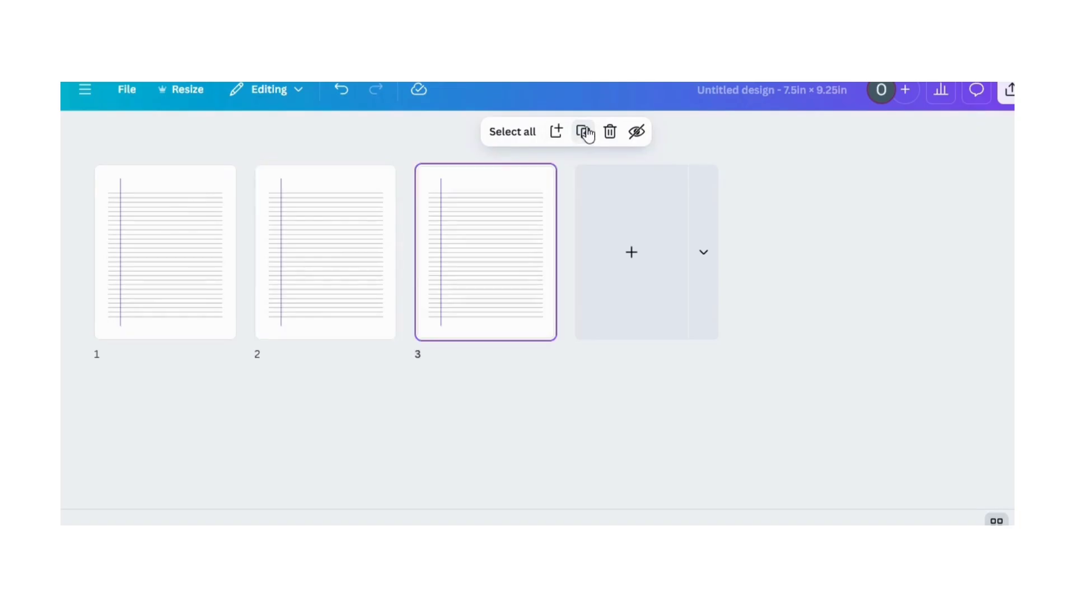
pyautogui.click(585, 133)
pyautogui.click(585, 132)
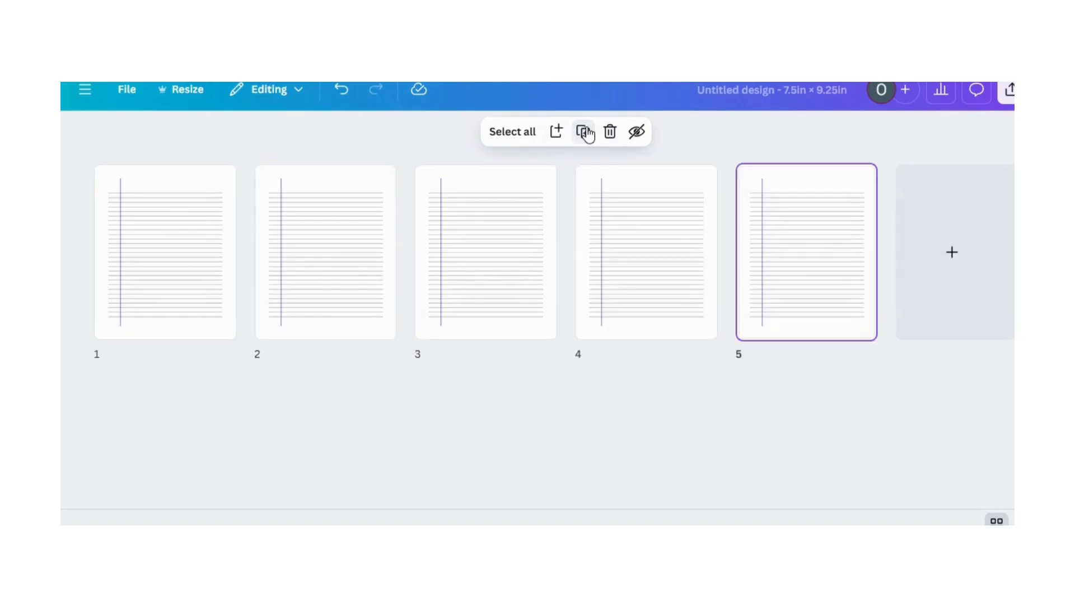
pyautogui.click(585, 133)
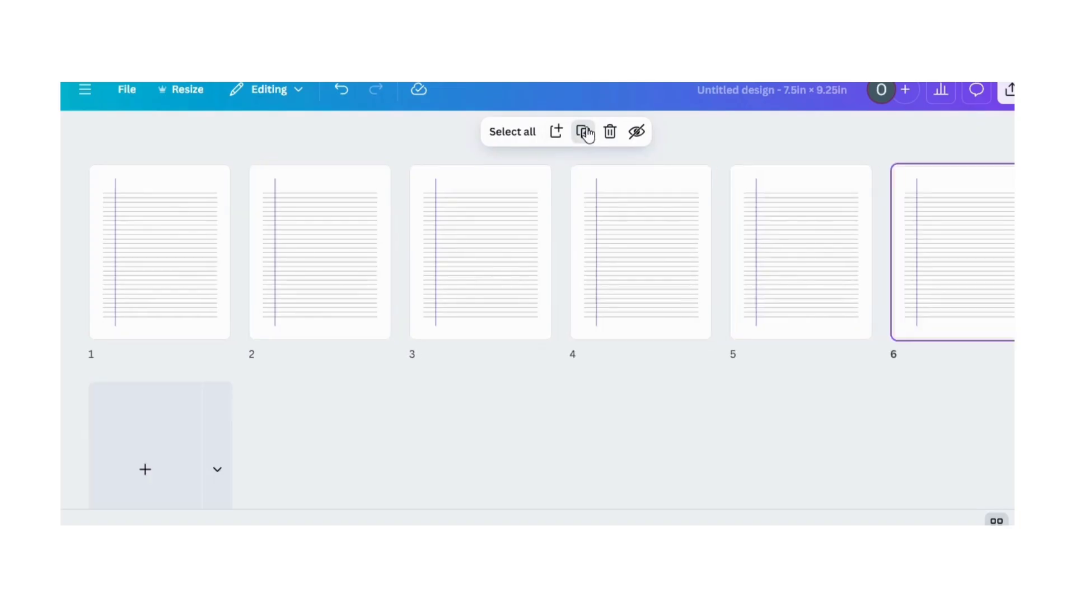
pyautogui.click(585, 134)
pyautogui.click(585, 133)
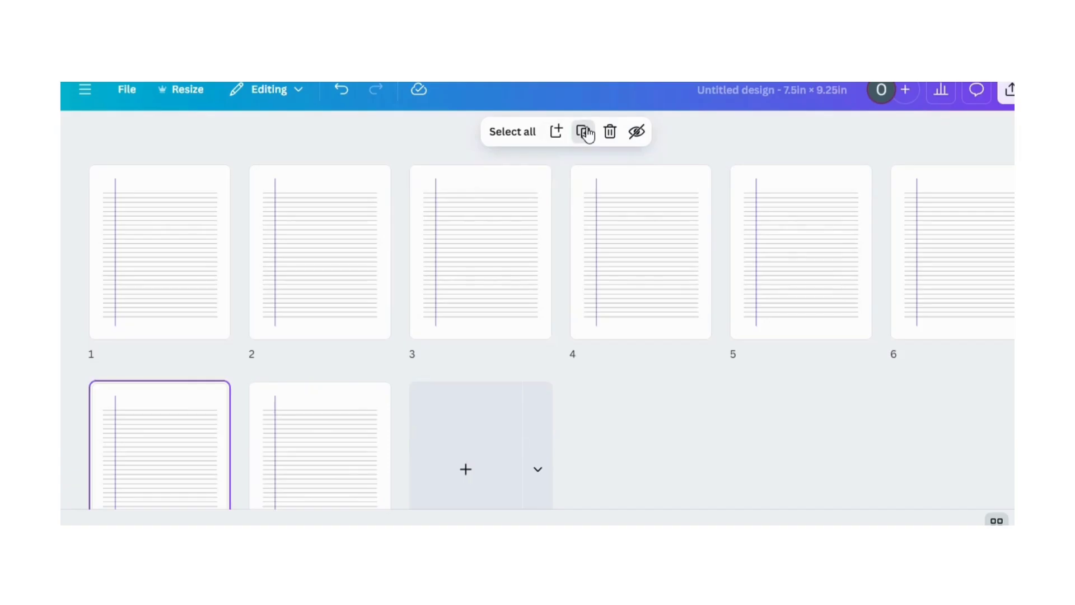
pyautogui.click(584, 133)
pyautogui.click(585, 133)
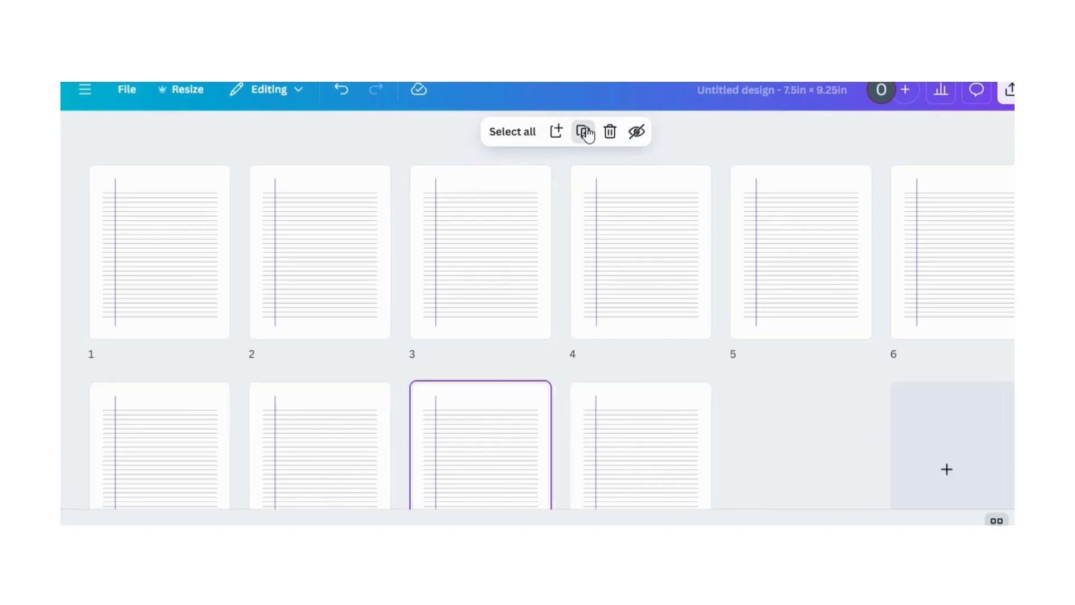
pyautogui.click(585, 133)
pyautogui.click(585, 133)
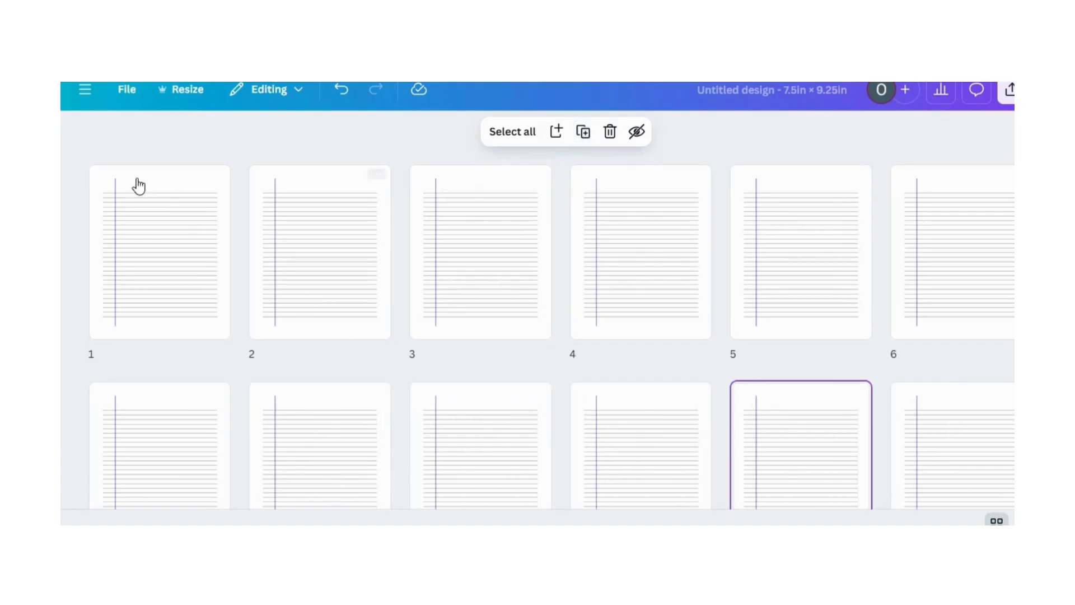
# - Select all twelve ruled pages and duplicate them in batches until the document has 160 pages
pyautogui.moveTo(85, 132); pyautogui.dragTo(955, 466)
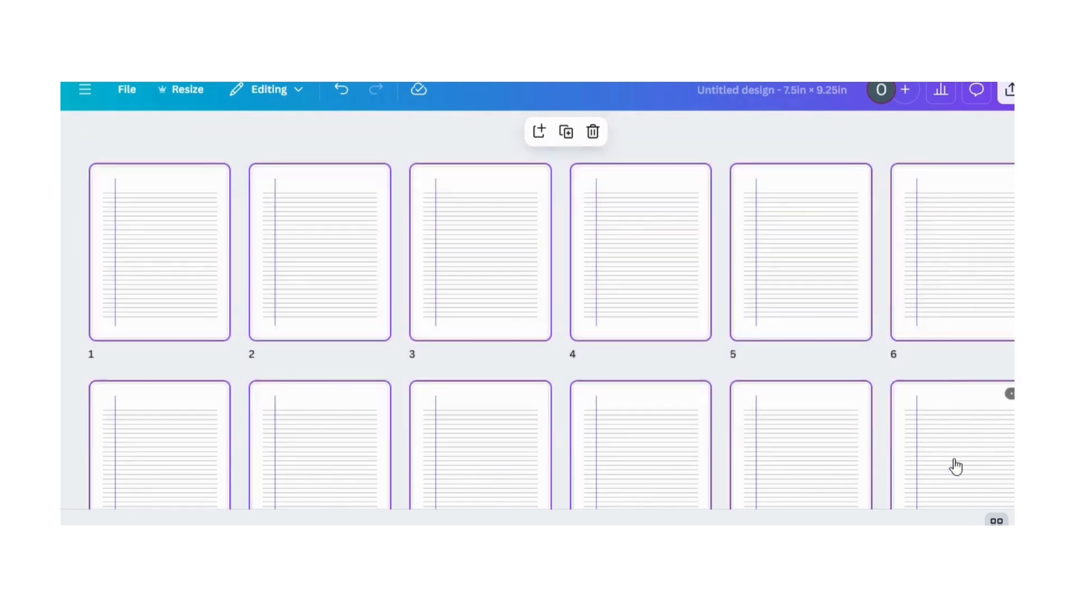
pyautogui.click(568, 134)
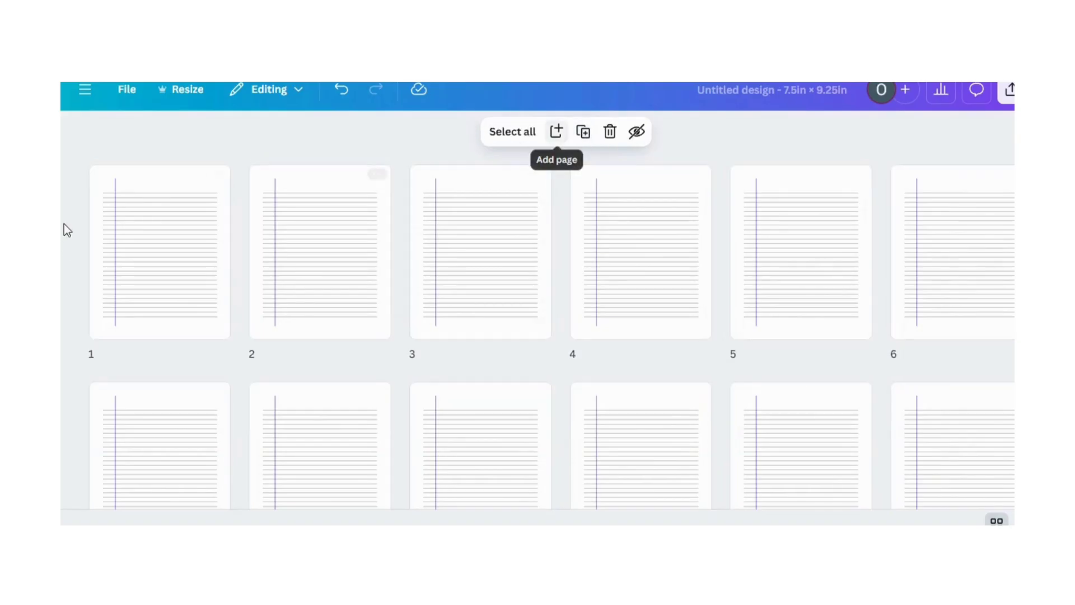
pyautogui.moveTo(94, 153); pyautogui.dragTo(953, 479)
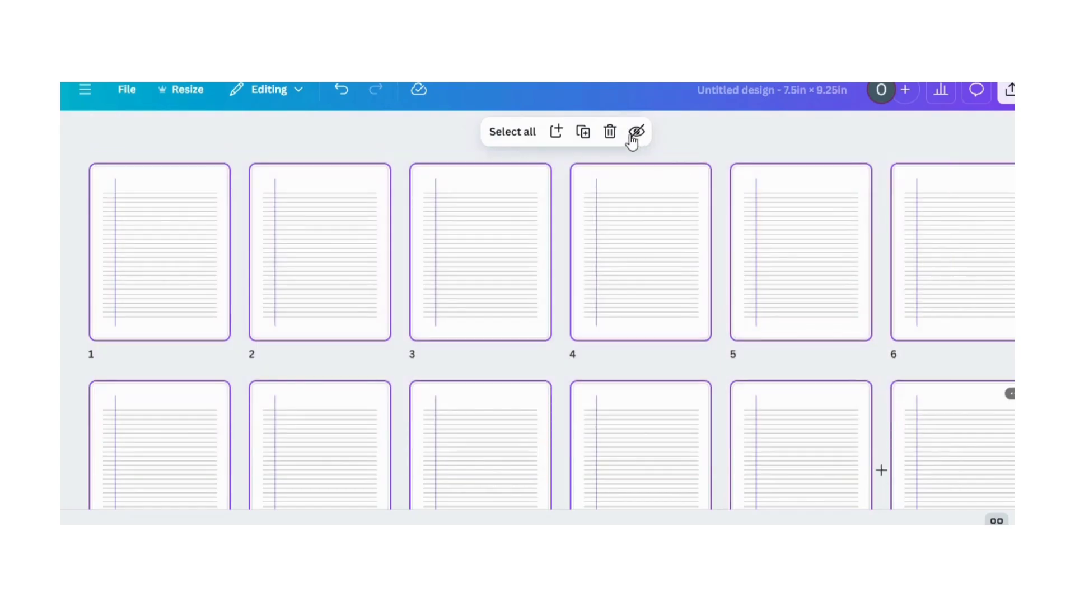
pyautogui.click(582, 134)
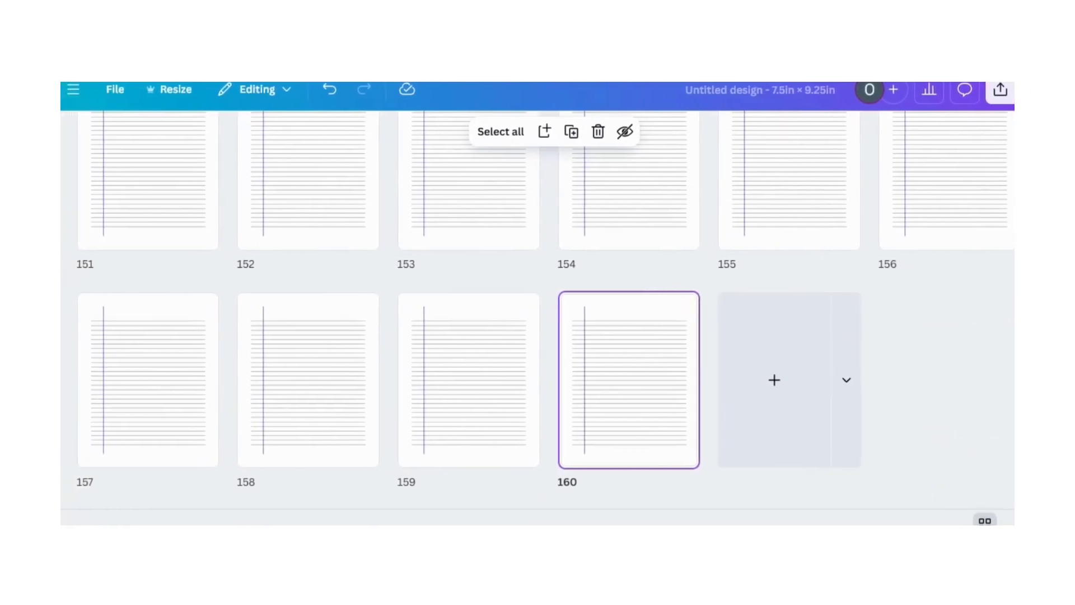
# - Return from grid view to the page editor, collapse the elements list and name the design "Composition notebook pages (160)"
pyautogui.click(979, 520)
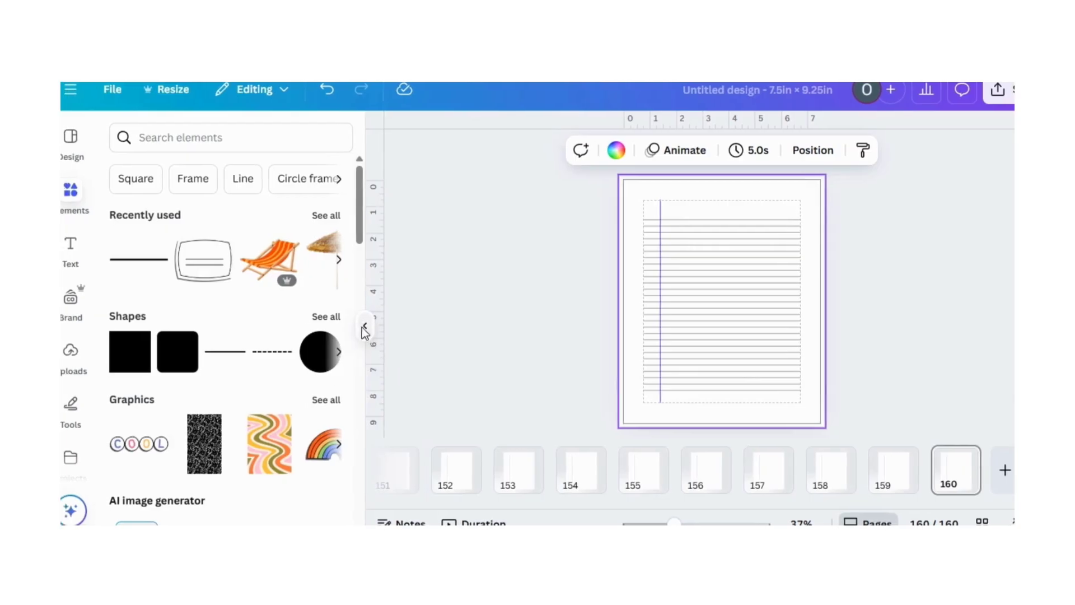
pyautogui.click(364, 328)
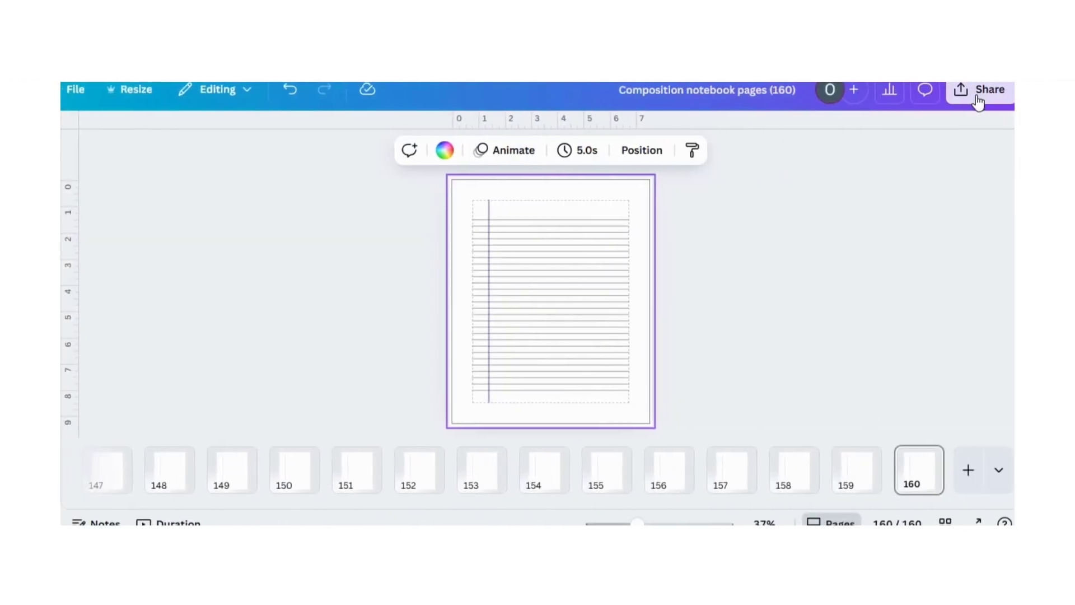
# - Download pages 1–160 of the notebook interior as a PDF Standard file
pyautogui.click(978, 102)
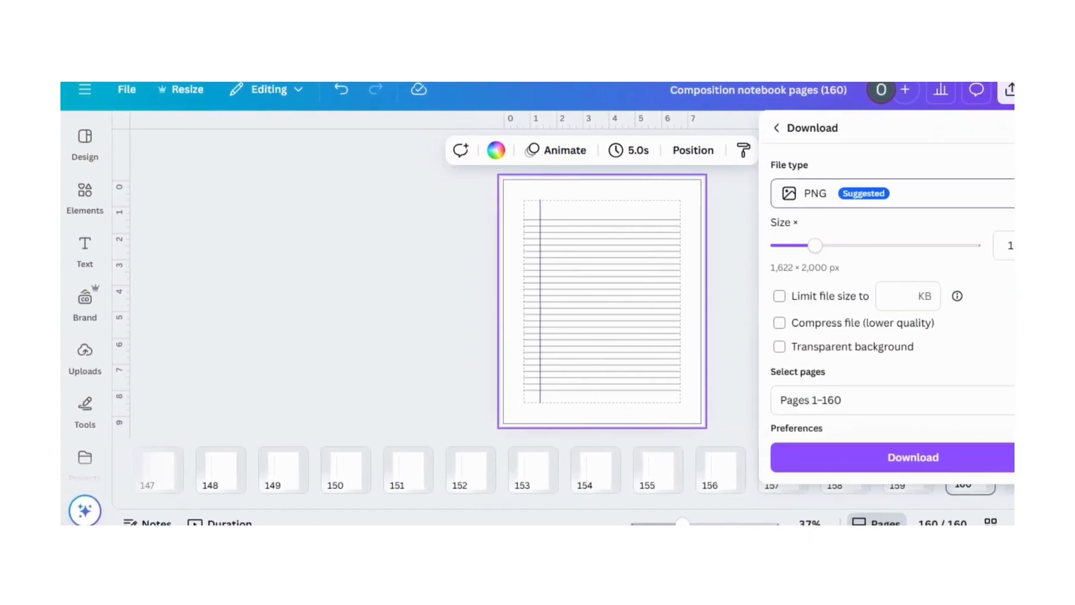
pyautogui.click(986, 194)
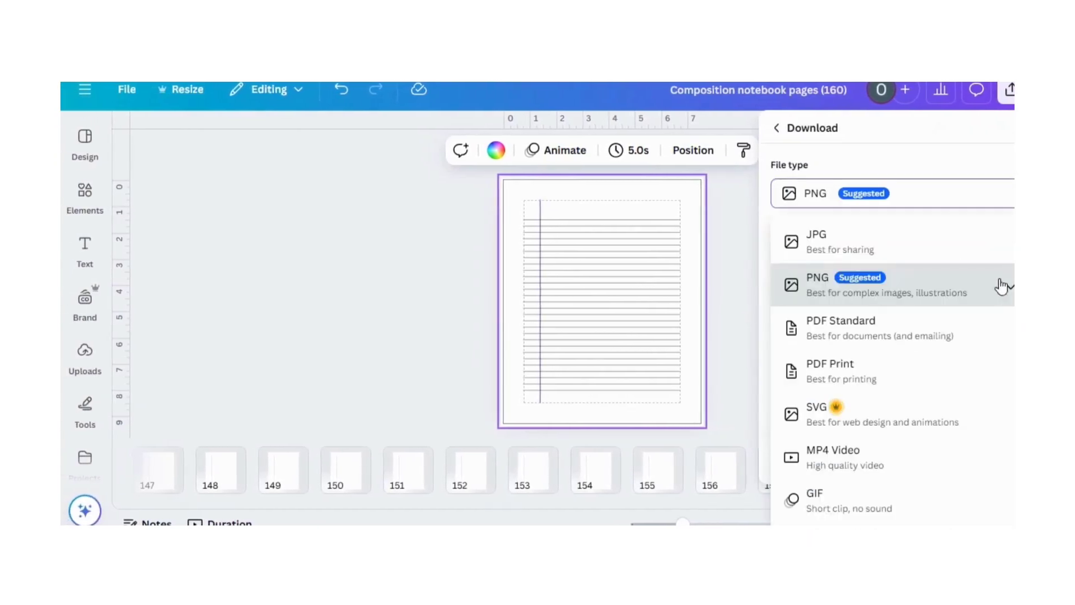
pyautogui.click(965, 341)
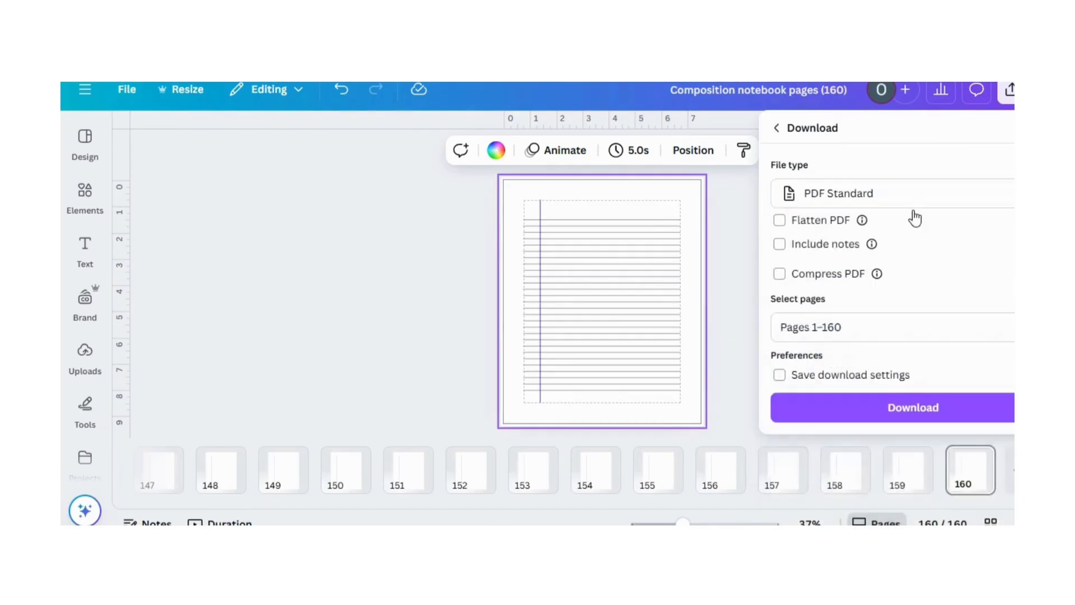
pyautogui.click(958, 414)
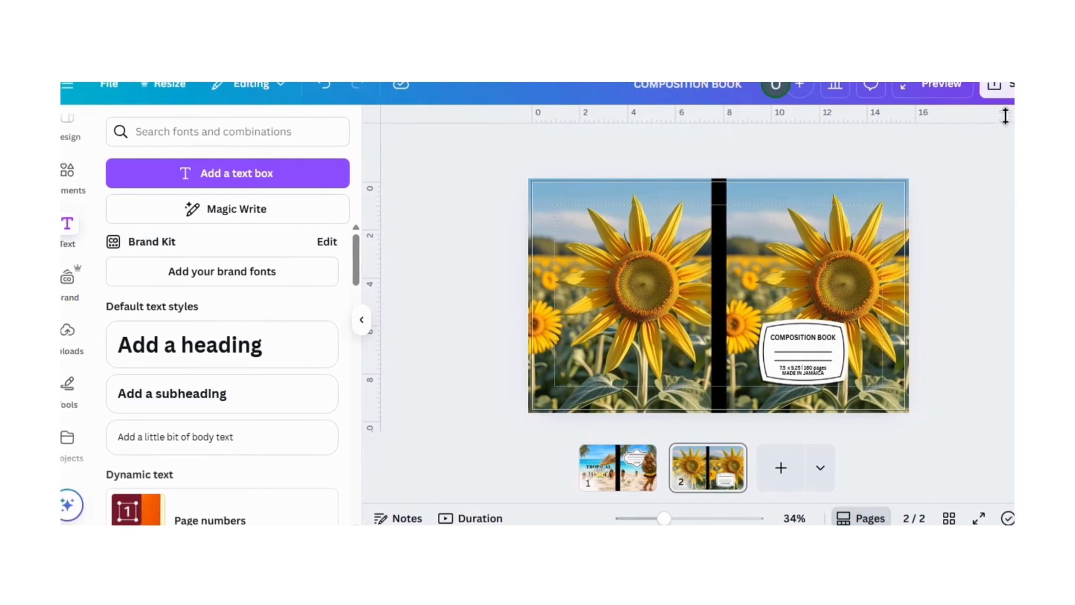
# - Download only the current page (Page 2), the sunflower composition book cover, as a PDF Standard file
pyautogui.click(1004, 85)
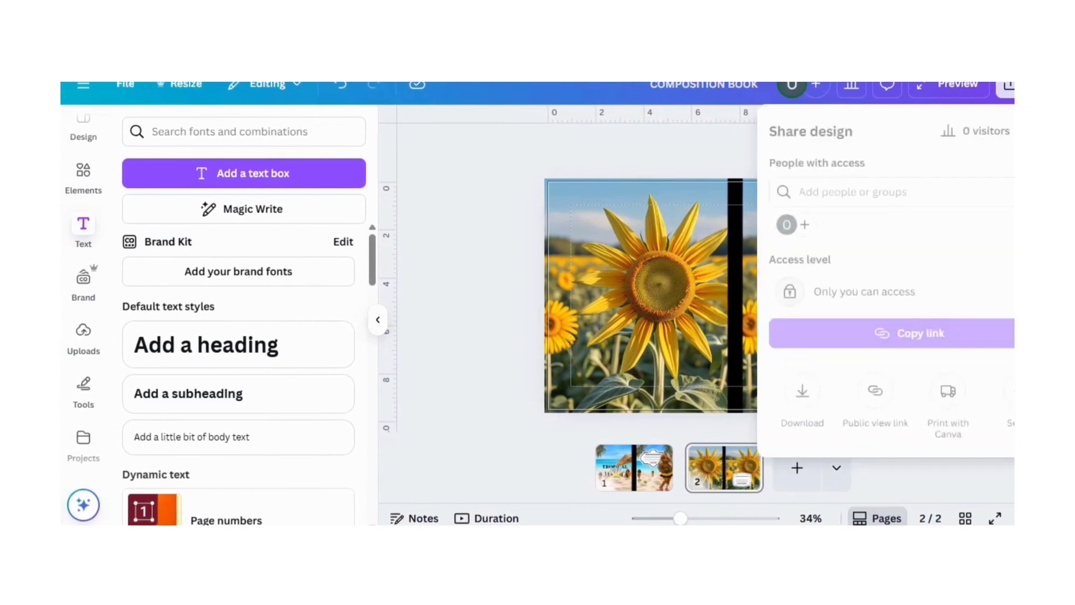
pyautogui.click(802, 391)
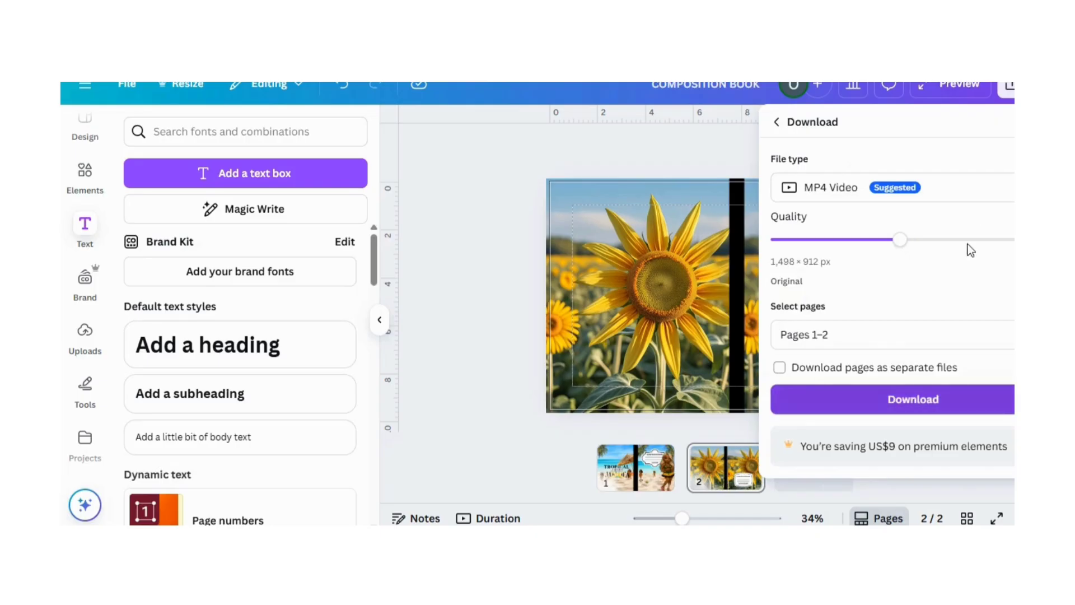
pyautogui.click(974, 197)
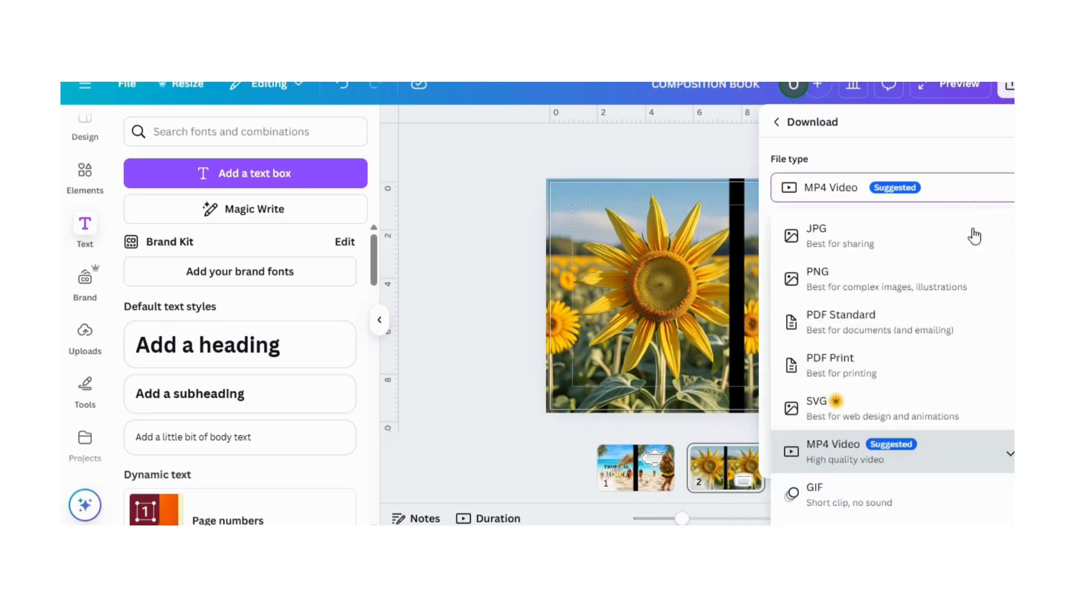
pyautogui.click(837, 330)
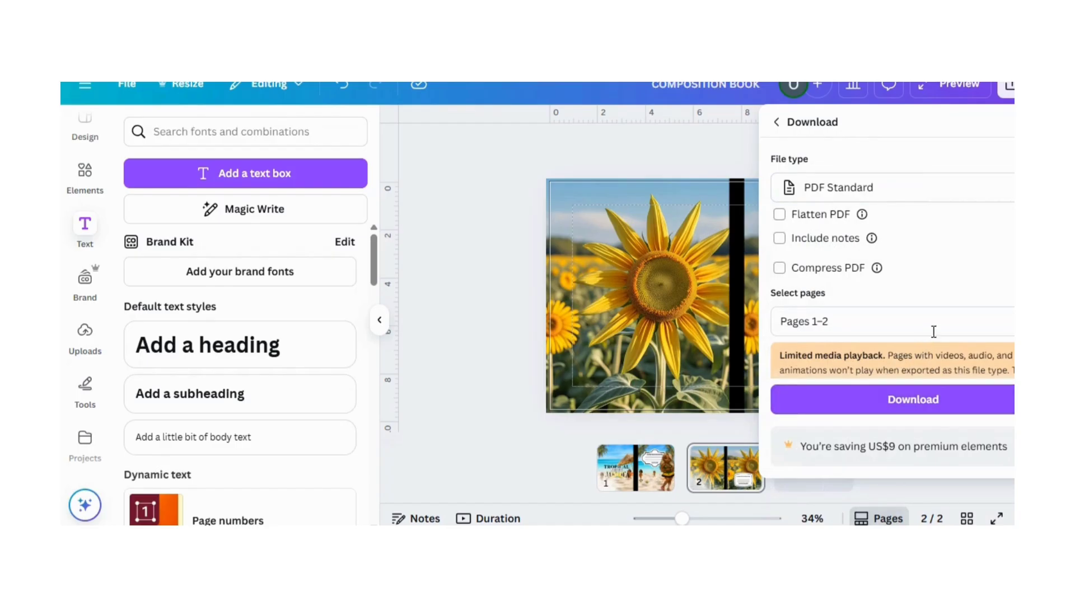
pyautogui.click(937, 327)
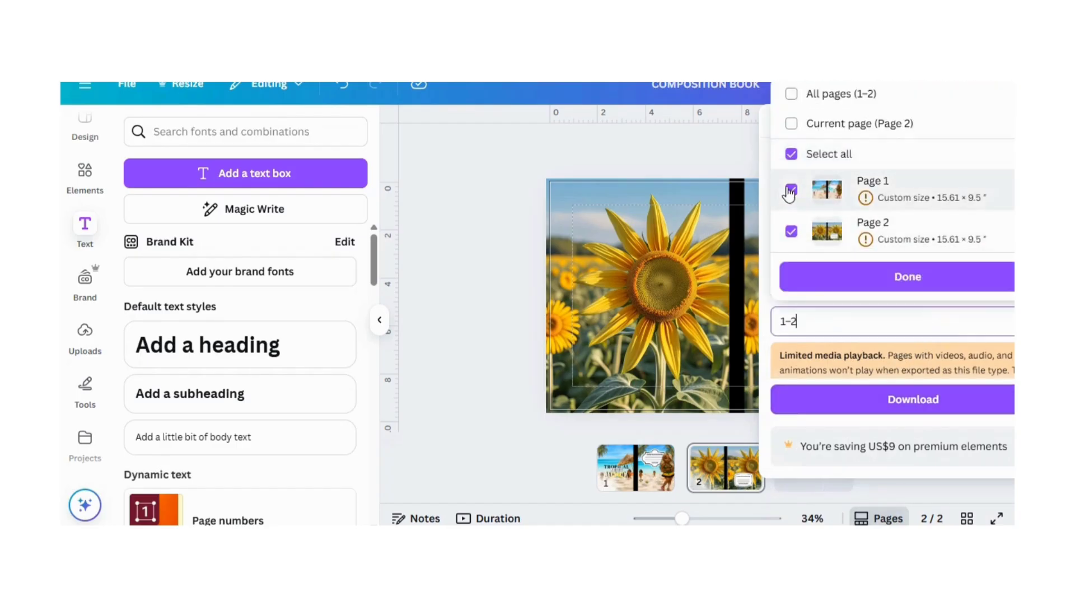
pyautogui.click(791, 123)
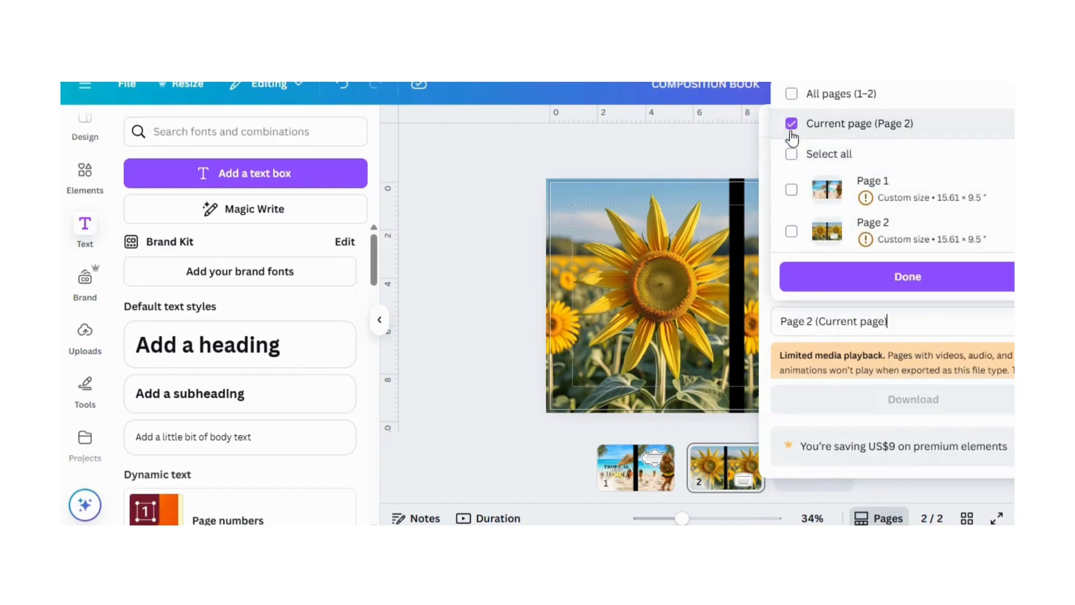
pyautogui.click(815, 274)
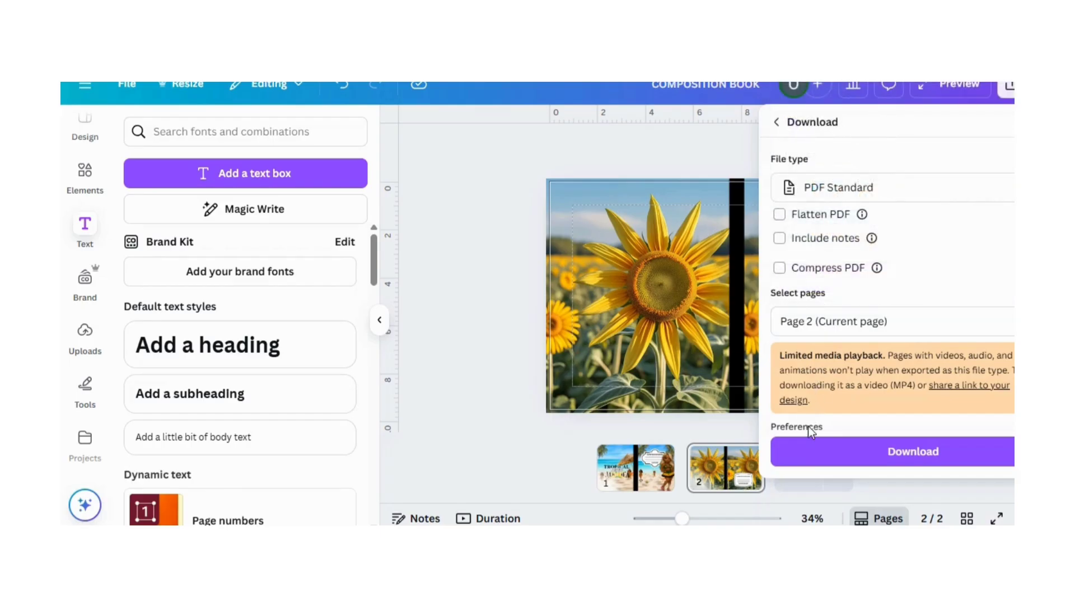
pyautogui.click(809, 464)
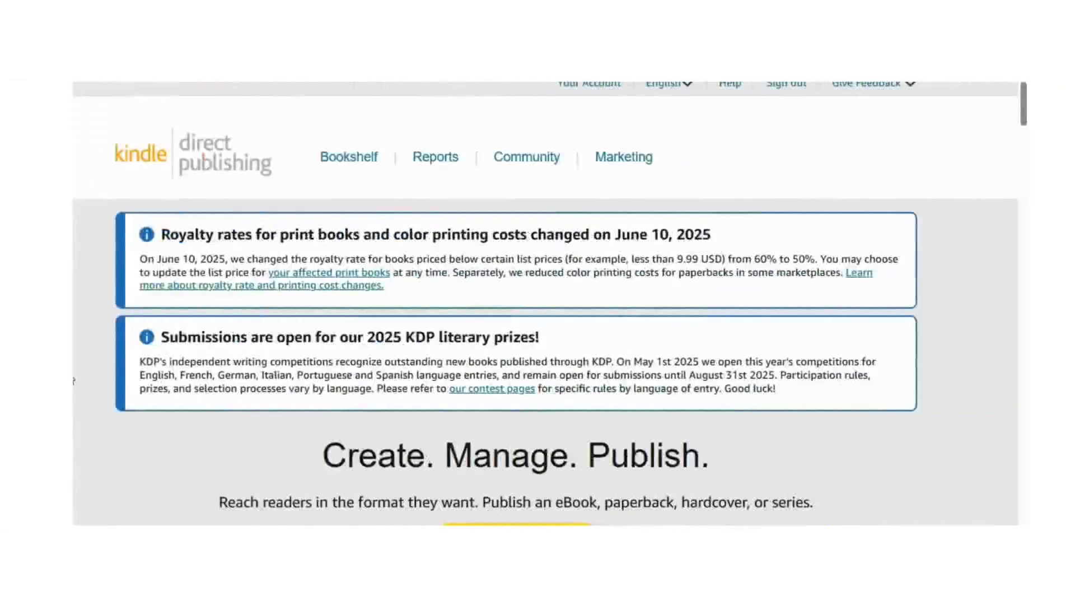
# - Switch to Kindle Direct Publishing and examine the bookshelf's existing titles and their paperback statuses
pyautogui.scroll(-10, 64, 373)
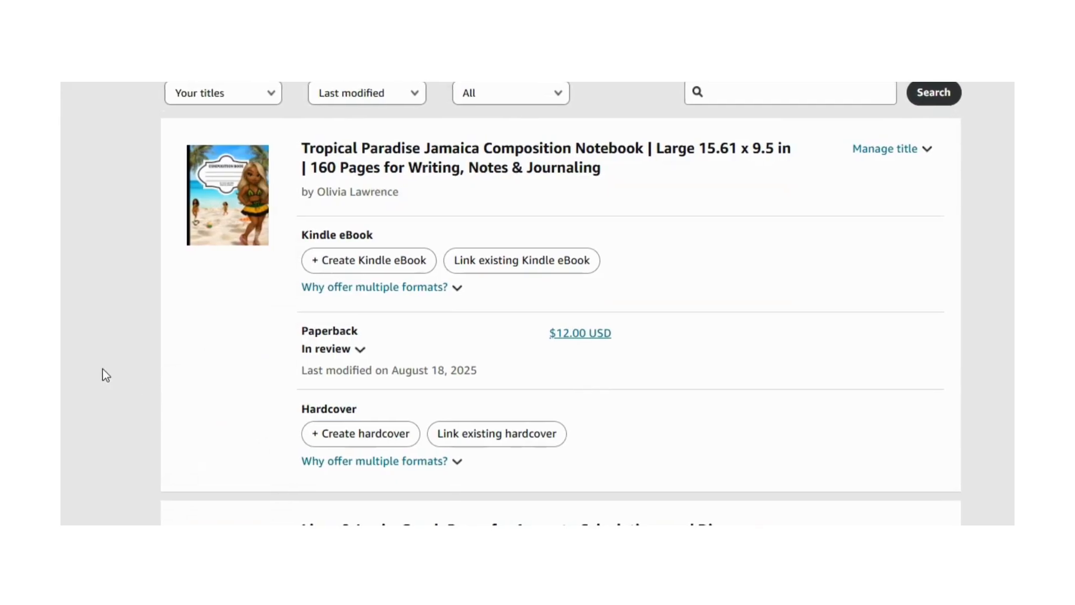
pyautogui.scroll(-1, 102, 370)
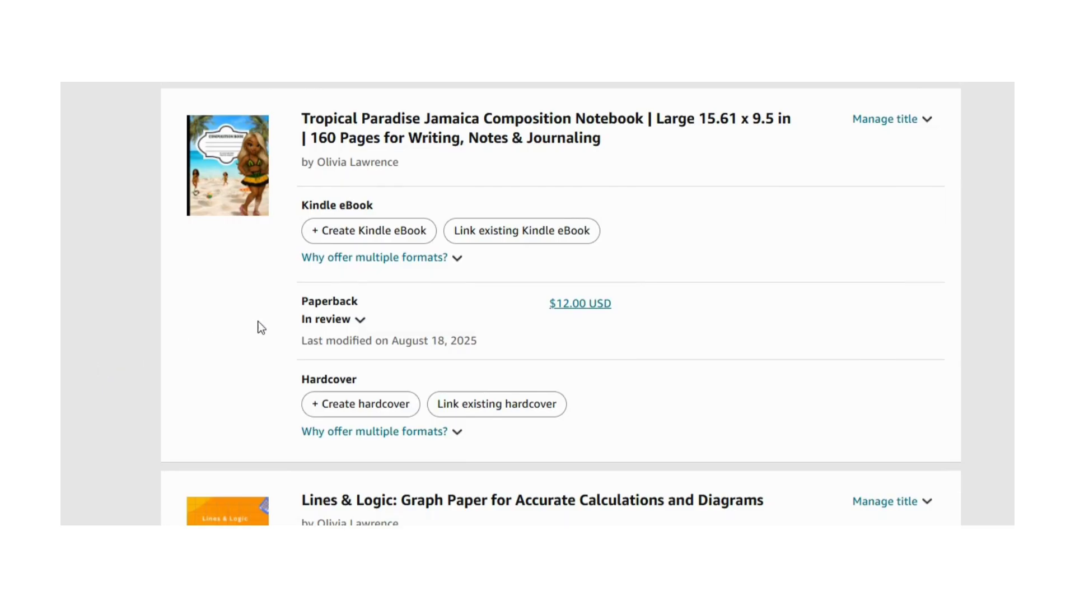
pyautogui.click(323, 322)
pyautogui.press('Escape')
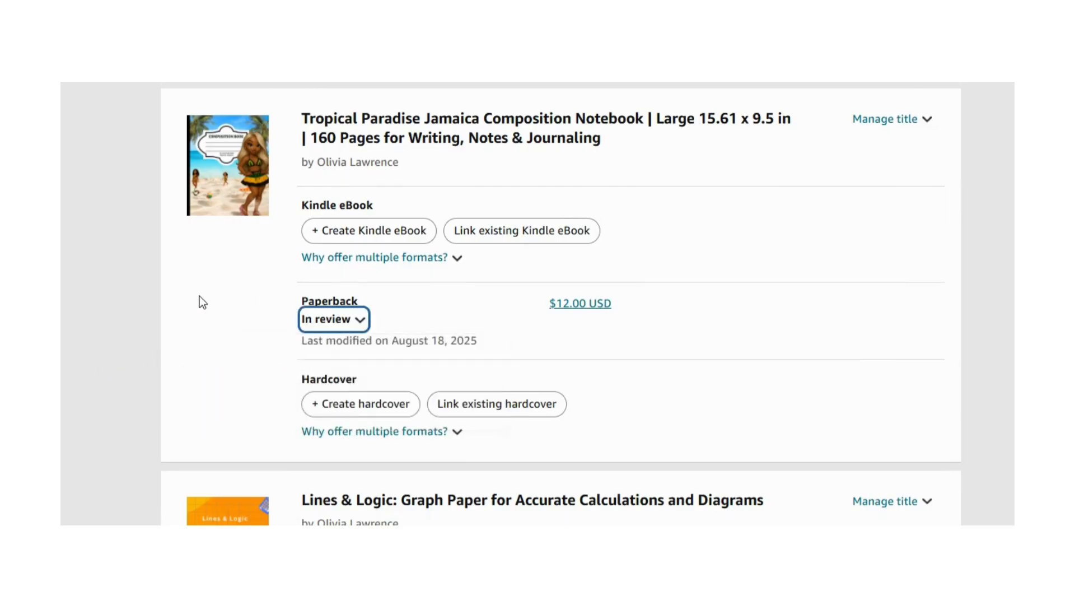
pyautogui.scroll(-13, 158, 295)
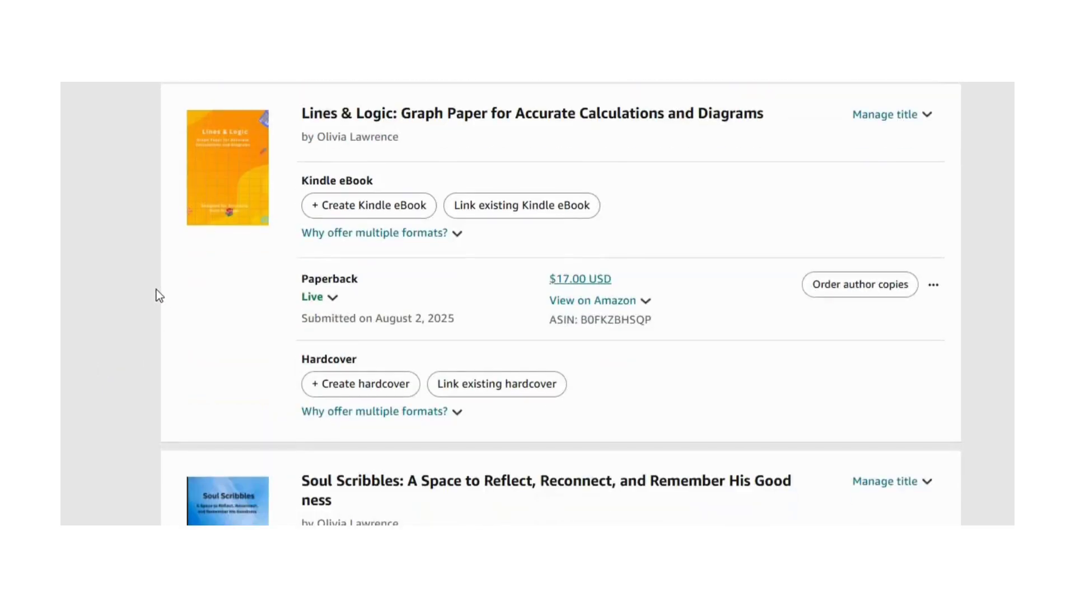
pyautogui.scroll(1, 158, 295)
pyautogui.scroll(2, 159, 295)
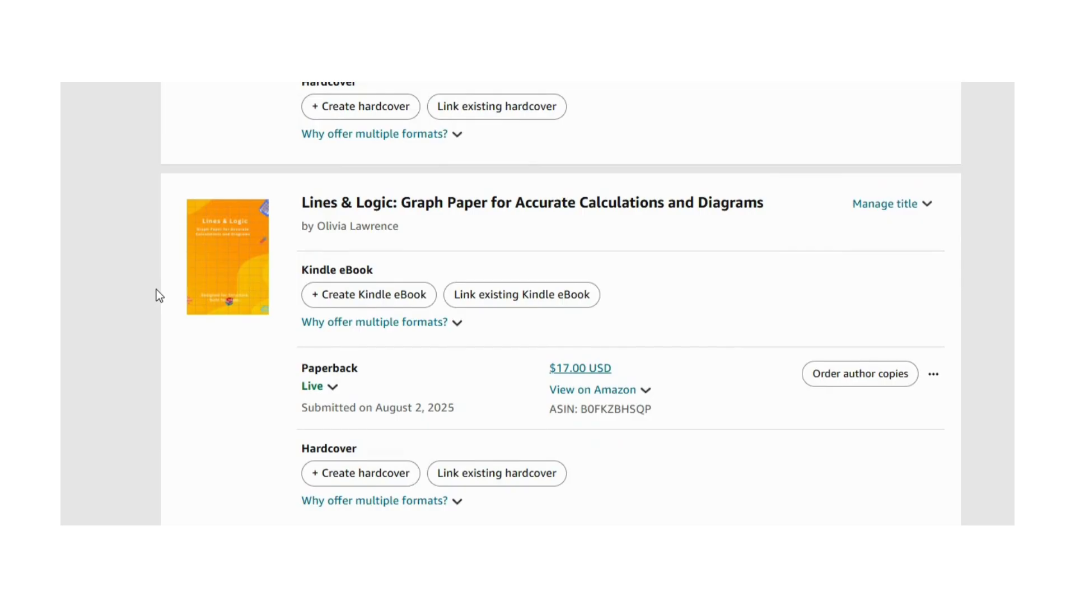
pyautogui.scroll(-13, 156, 290)
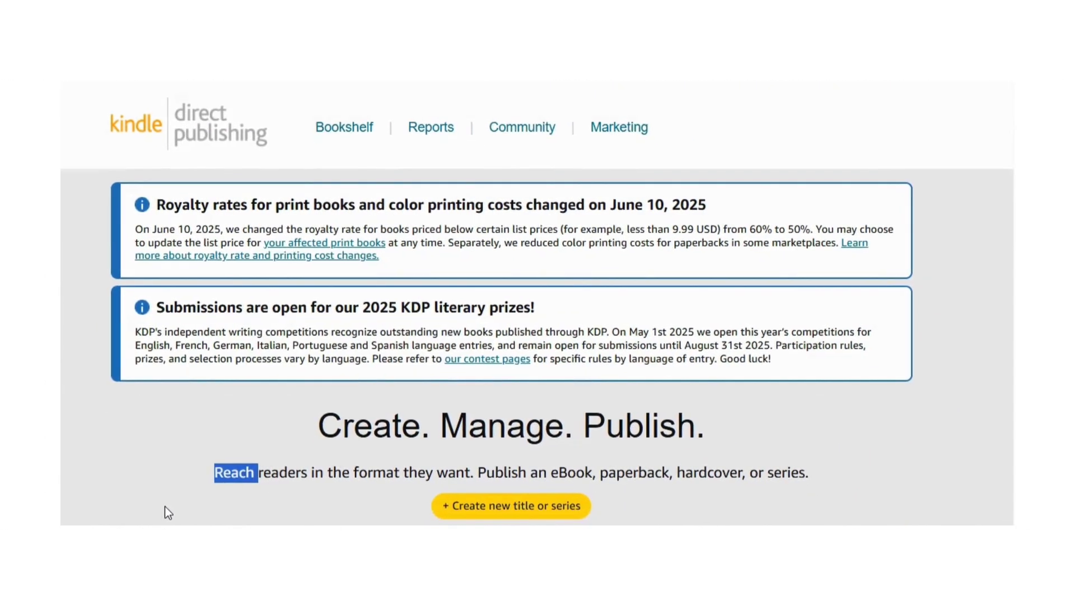
# - Start a new title on Kindle Direct Publishing and choose Paperback as its format
pyautogui.click(165, 506)
pyautogui.scroll(-1, 165, 507)
pyautogui.scroll(-2, 213, 496)
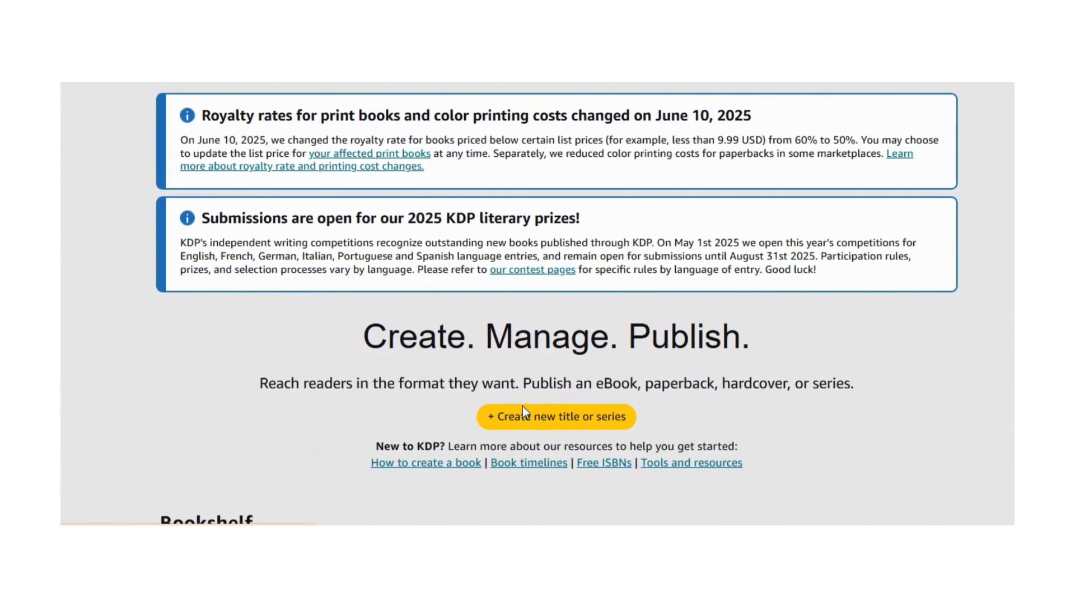
pyautogui.click(603, 419)
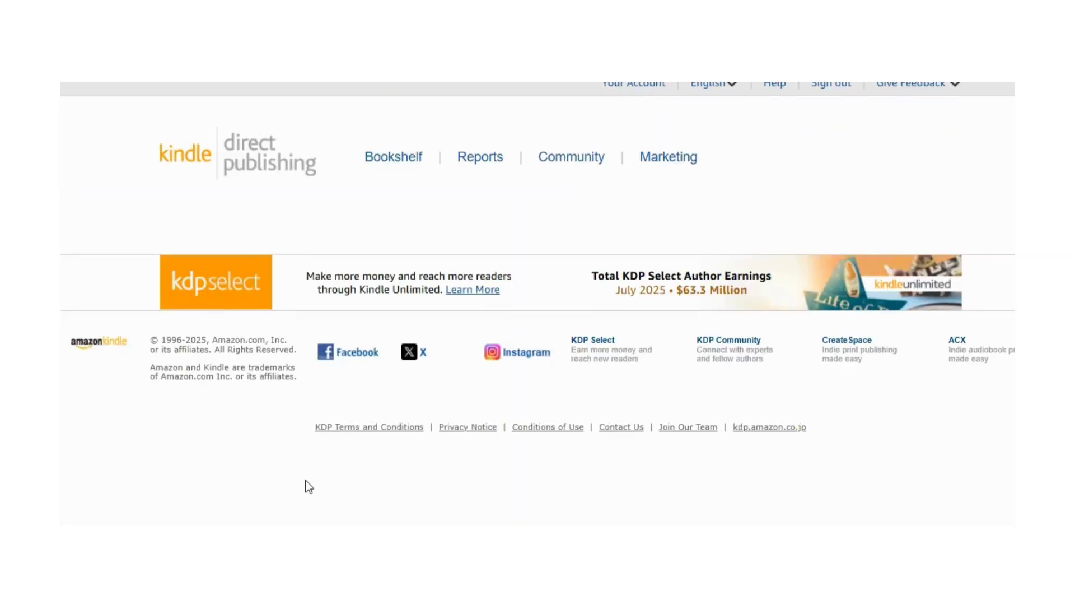
pyautogui.scroll(-3, 532, 326)
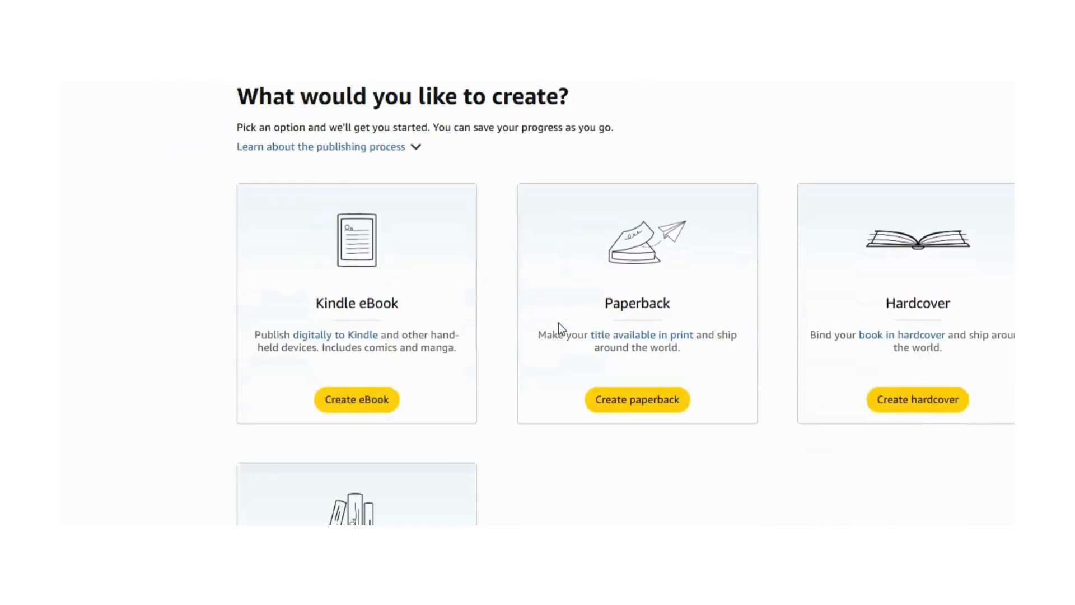
pyautogui.scroll(-2, 593, 296)
pyautogui.click(633, 275)
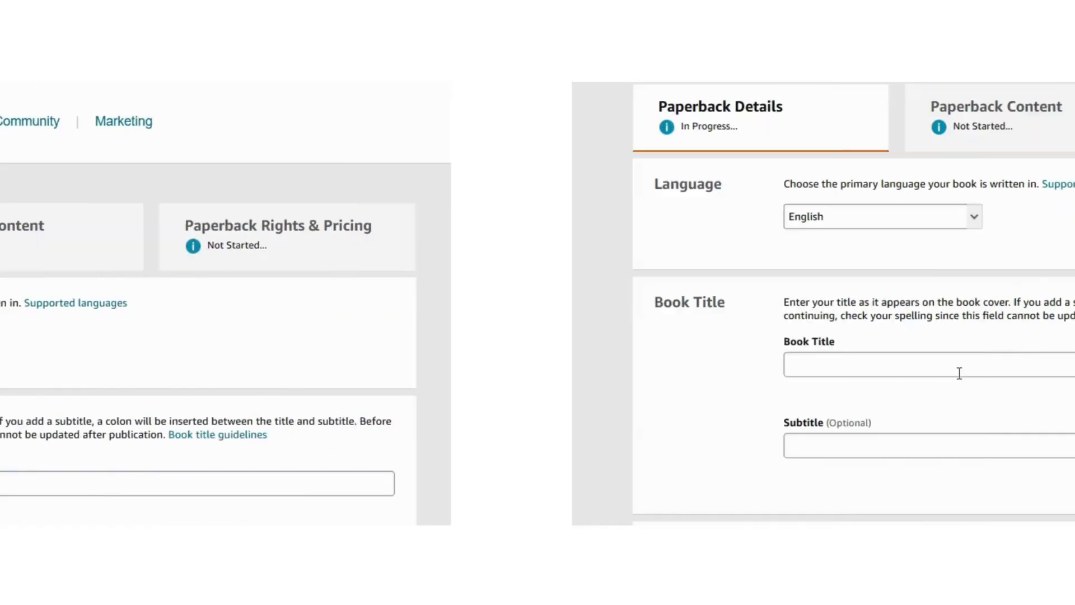
# - Title the book "Classic Composition Notebook | 7.5 x 9.25 in | 160 Pages | School, Writing, Journaling & Note-Taking" and paste in the product description
pyautogui.click(449, 371)
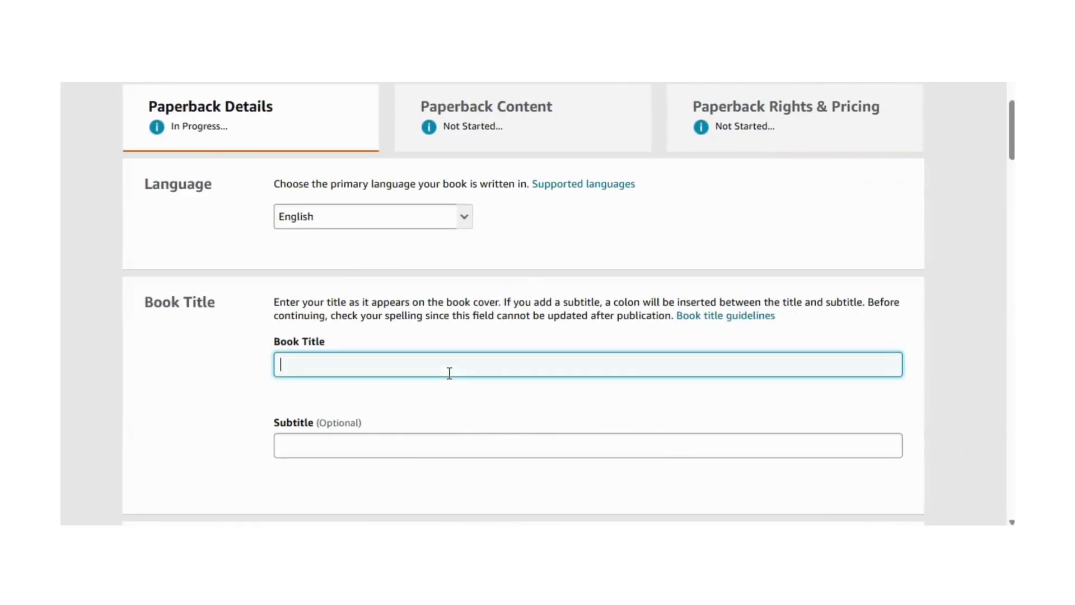
pyautogui.write('Classic Composition Notebook | 7.5 x 9.25 in | 160 Pages | School, Writing, Journaling & Note-Taking')
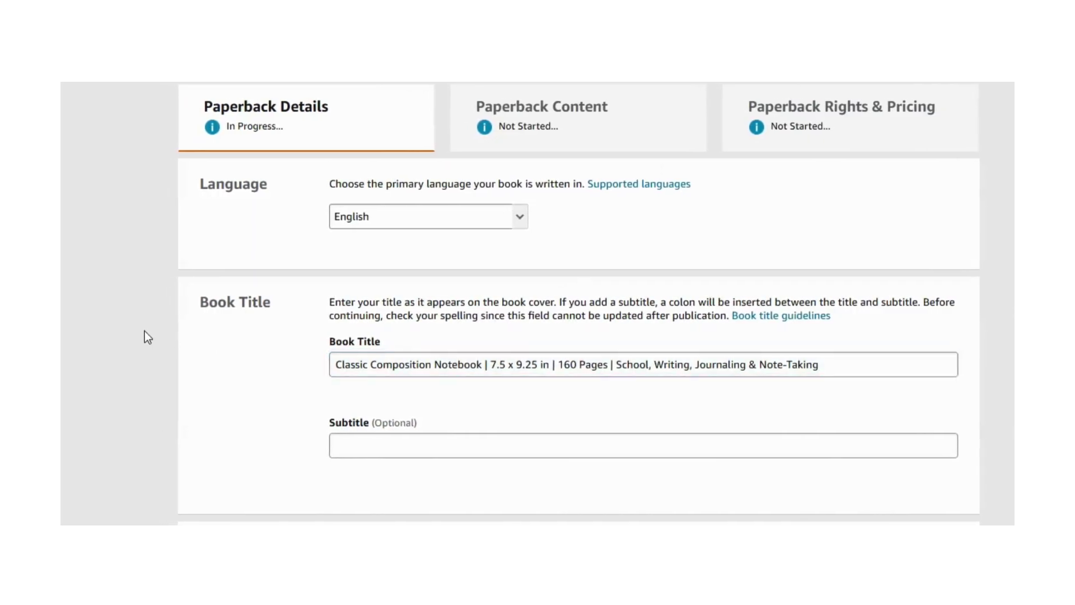
pyautogui.scroll(-5, 145, 331)
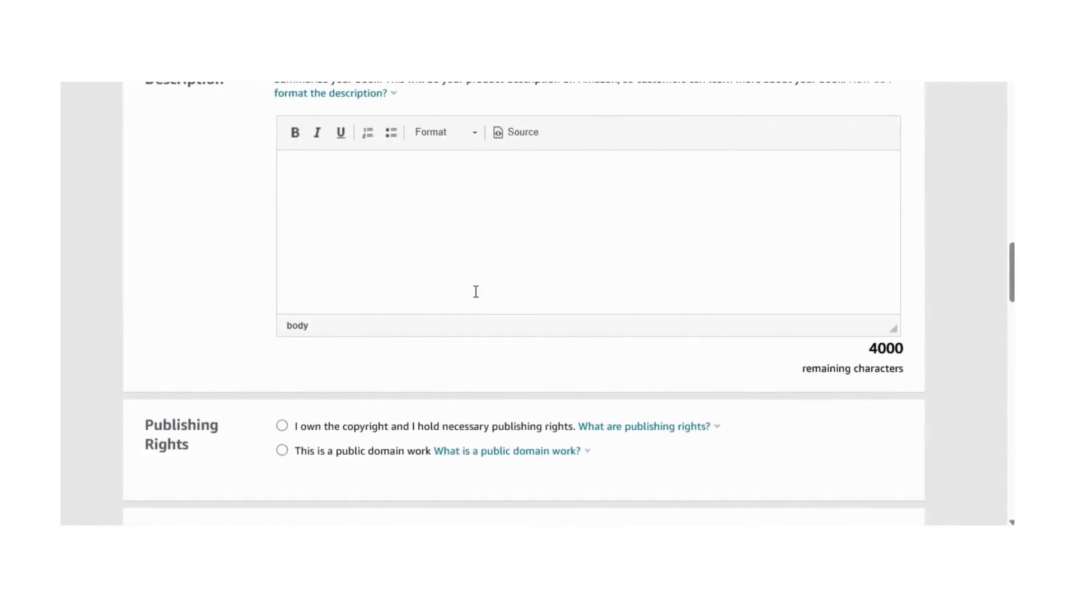
pyautogui.hotkey('ctrl', 'v')
# - Declare ownership of the copyright and publishing rights, and answer No to sexually explicit images or title
pyautogui.scroll(-3, 98, 290)
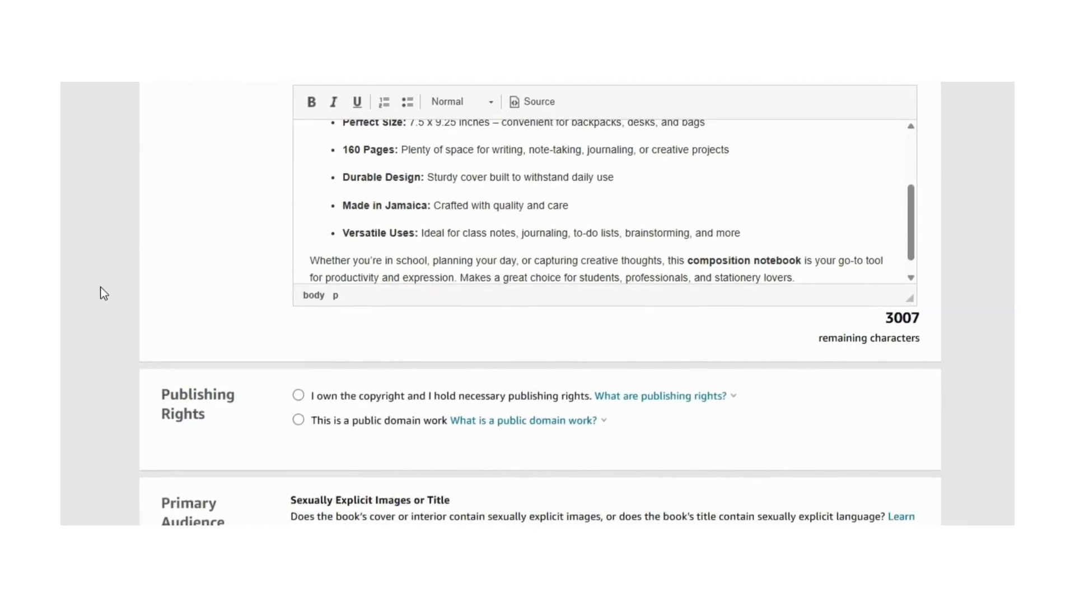
pyautogui.click(314, 218)
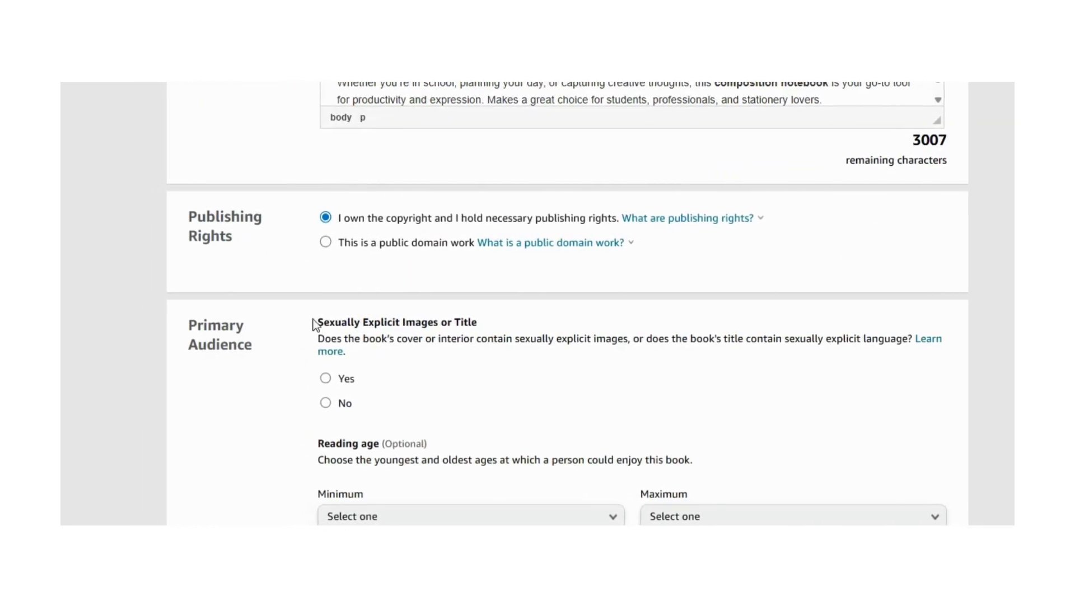
pyautogui.click(334, 379)
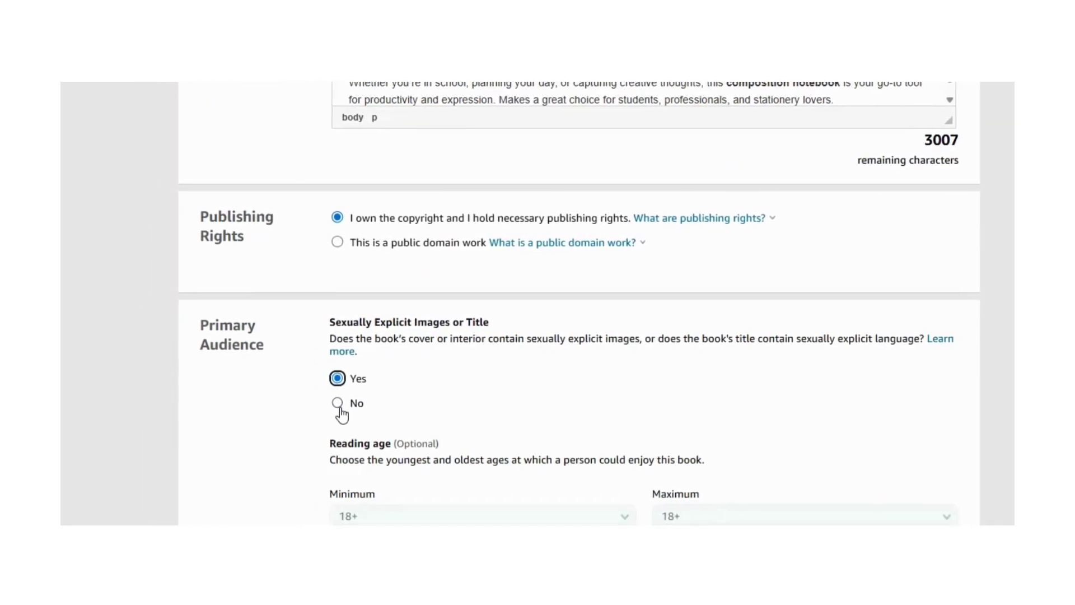
pyautogui.click(336, 404)
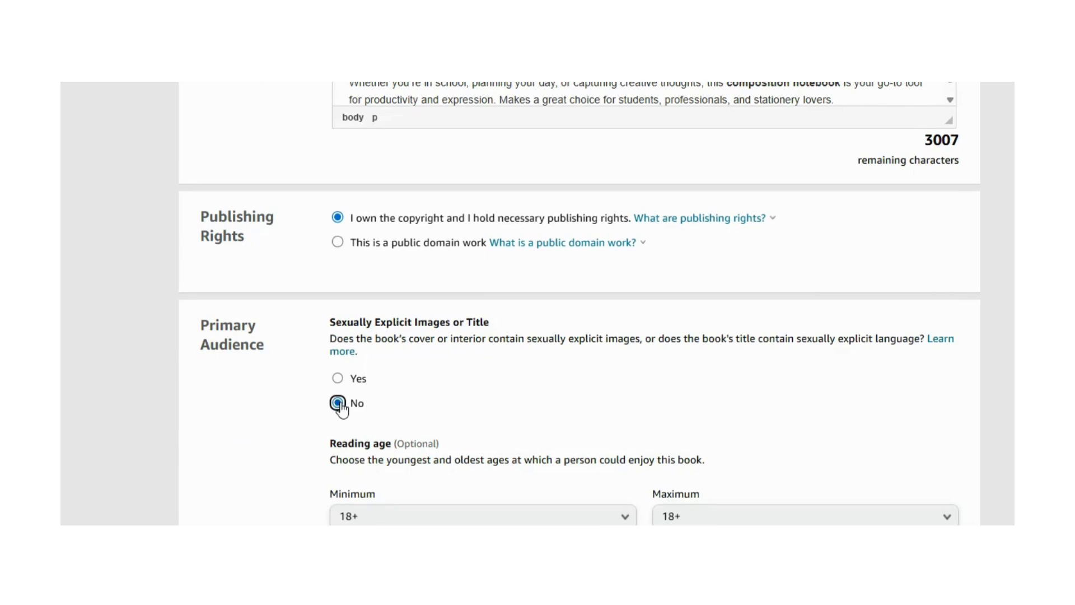
# - Set the reading age to a minimum of 10 and a maximum of 18+
pyautogui.scroll(-5, 276, 445)
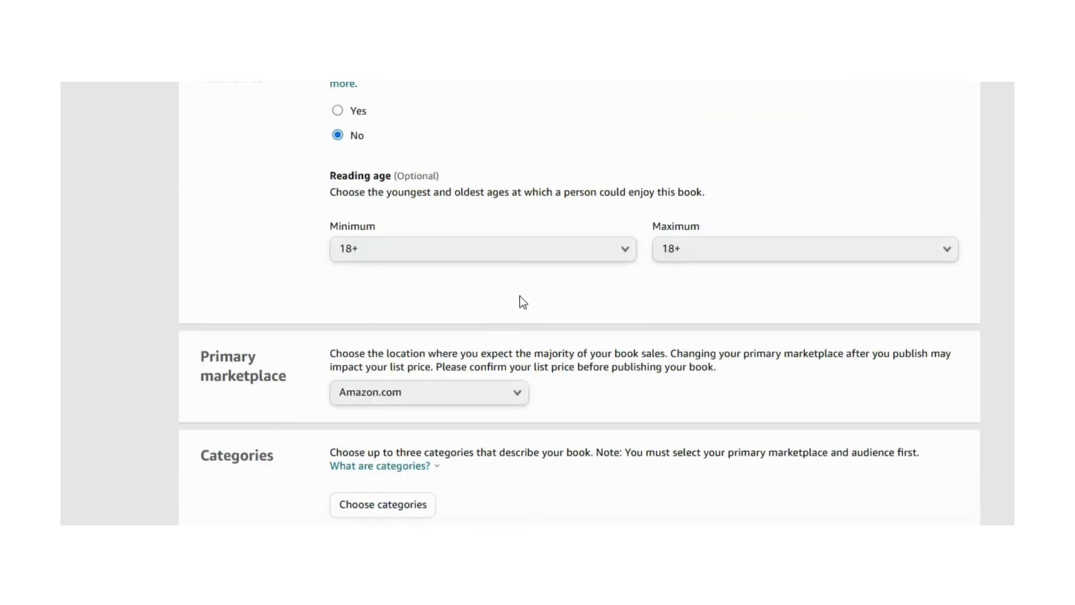
pyautogui.click(546, 263)
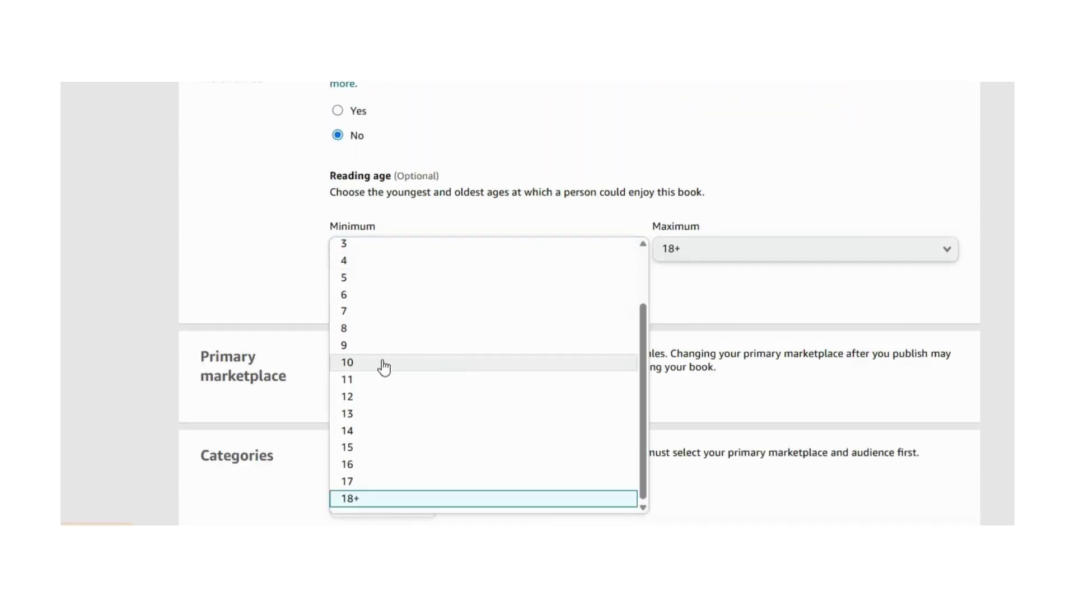
pyautogui.click(380, 364)
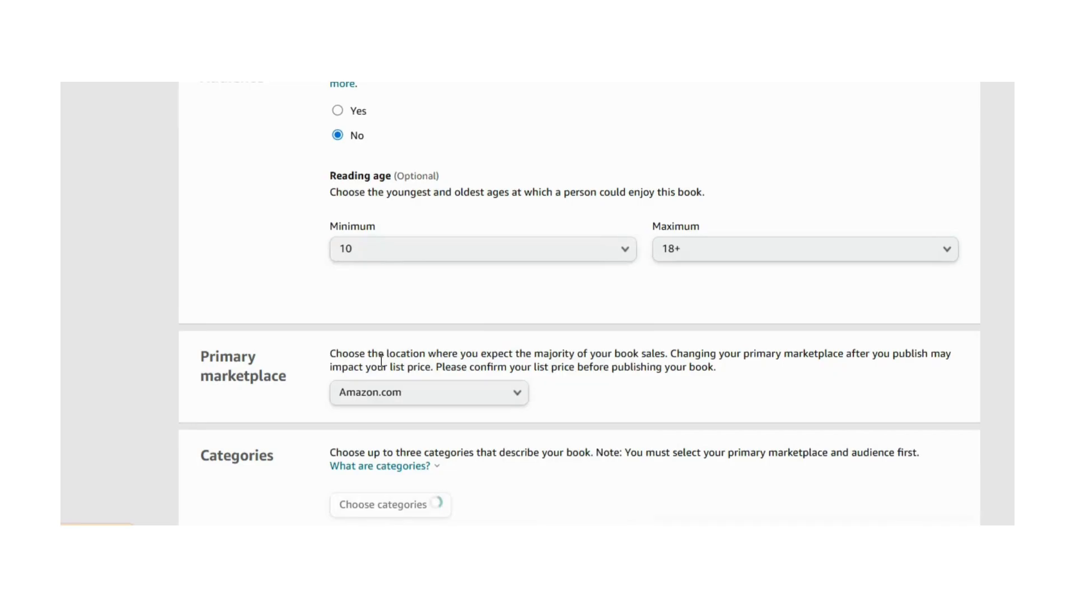
pyautogui.click(680, 255)
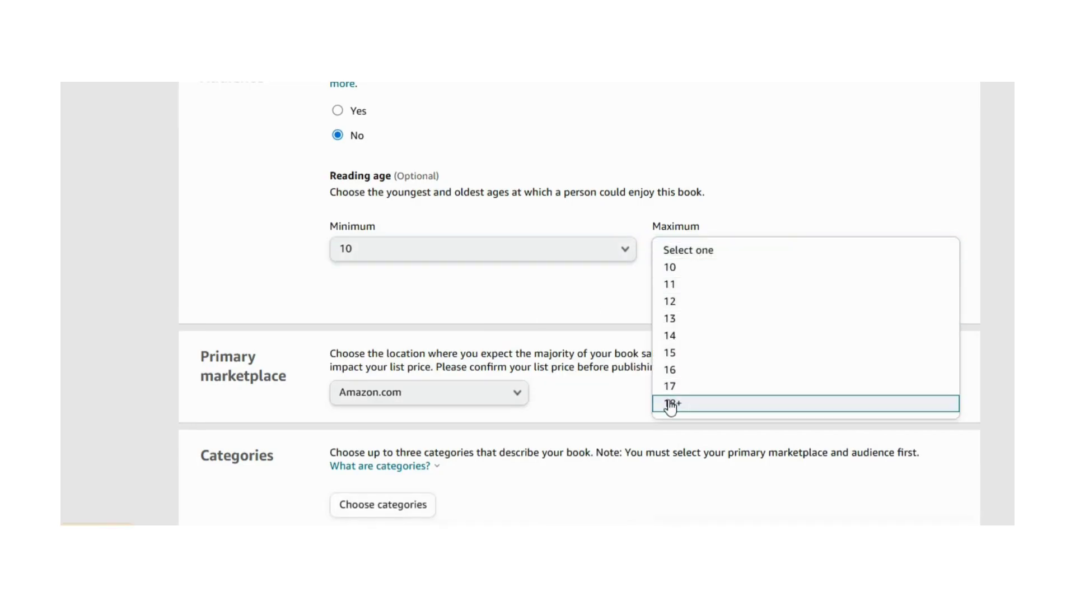
pyautogui.click(671, 405)
pyautogui.click(672, 404)
pyautogui.click(177, 318)
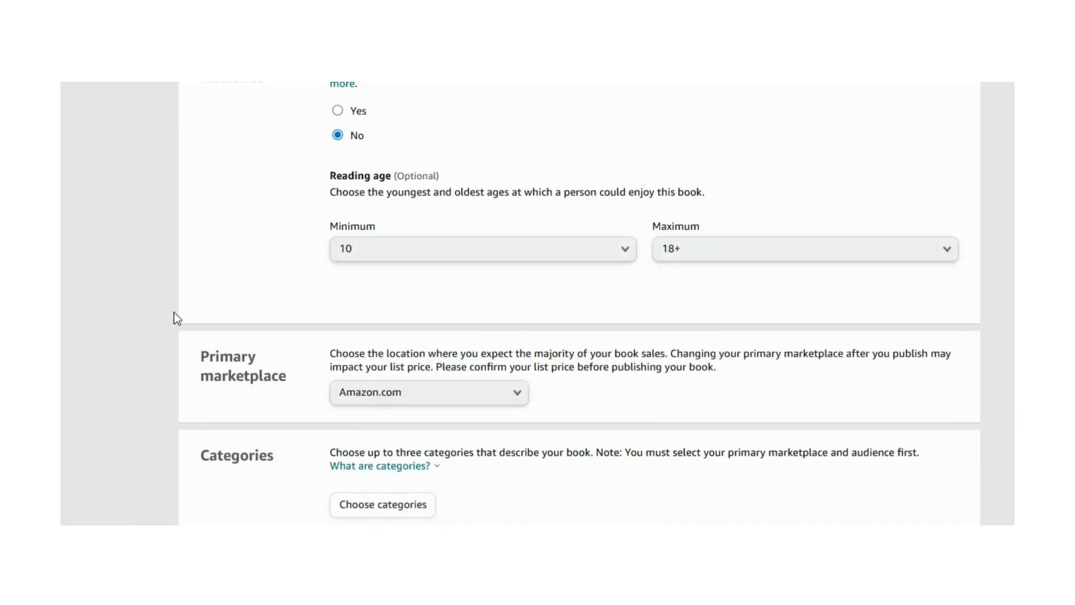
# - Place the book in the category Education & Teaching > Studying & Workbooks > Workbooks and classify it as a low-content book
pyautogui.scroll(-6, 177, 318)
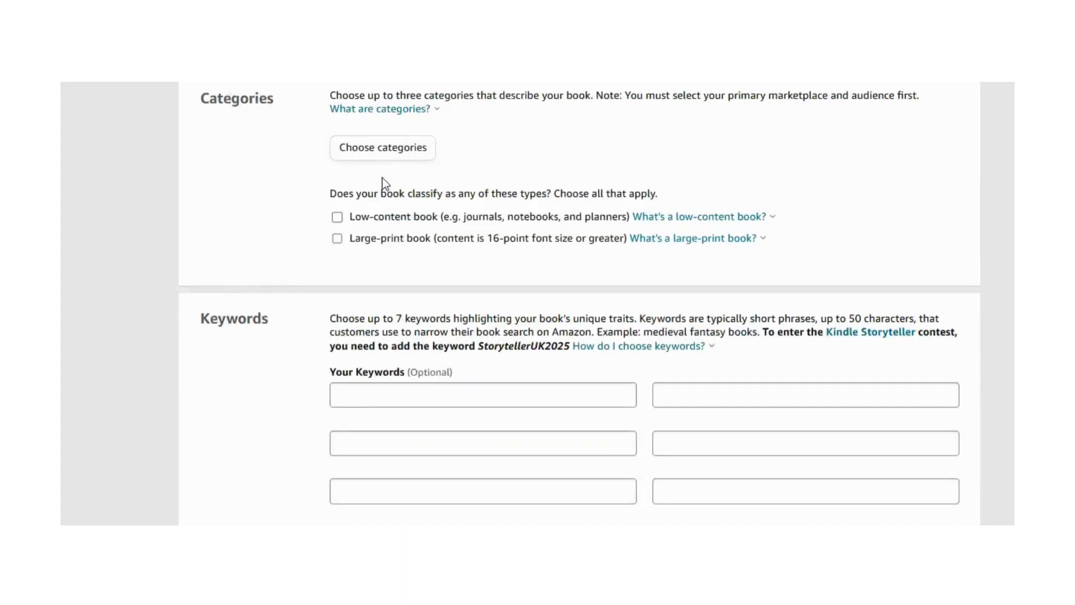
pyautogui.click(389, 148)
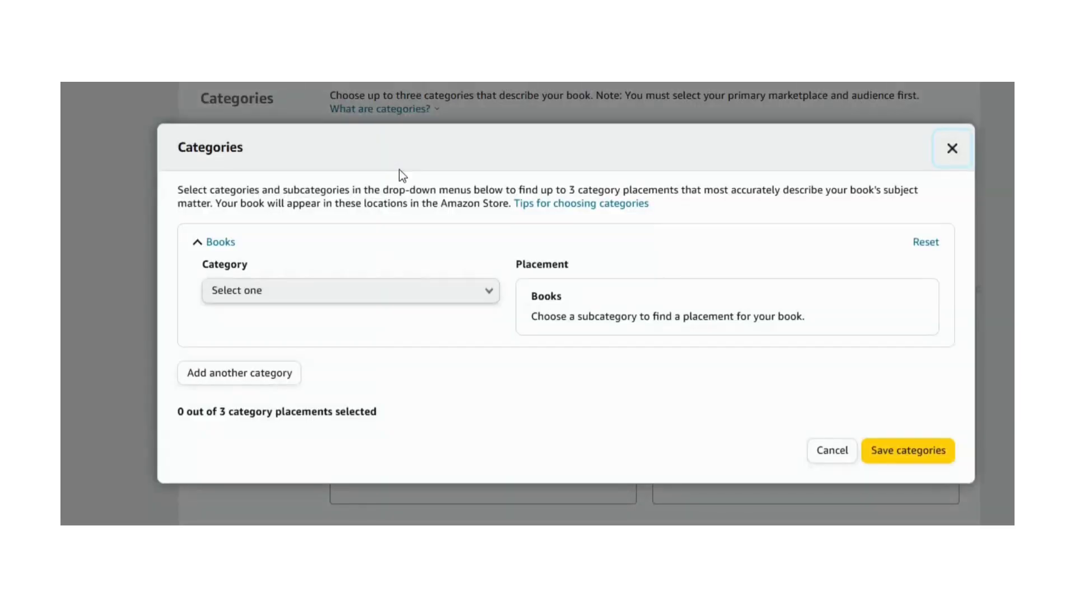
pyautogui.click(467, 292)
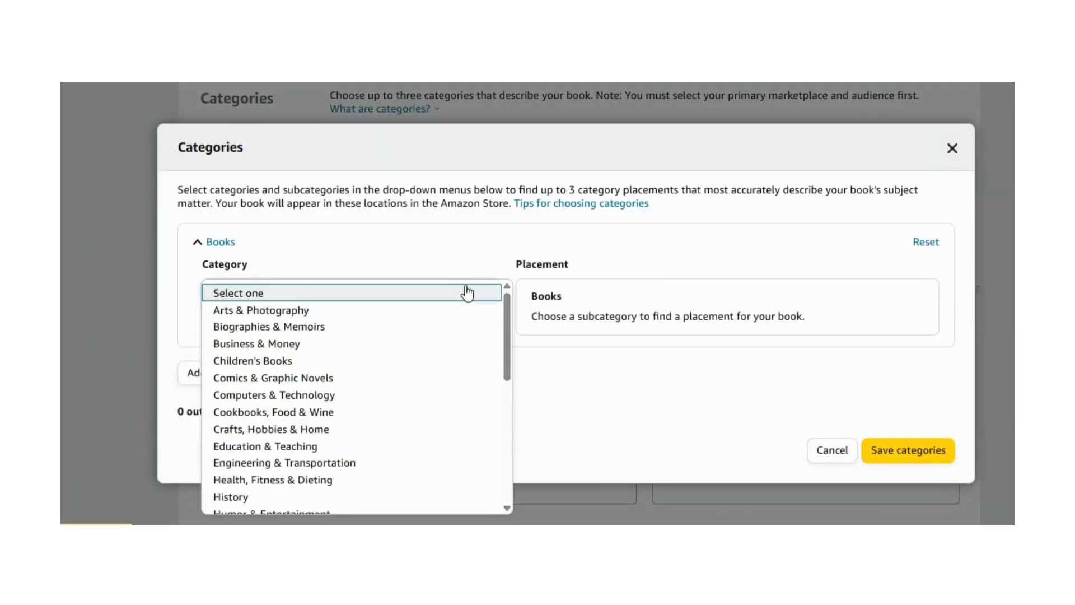
pyautogui.click(273, 446)
pyautogui.click(432, 347)
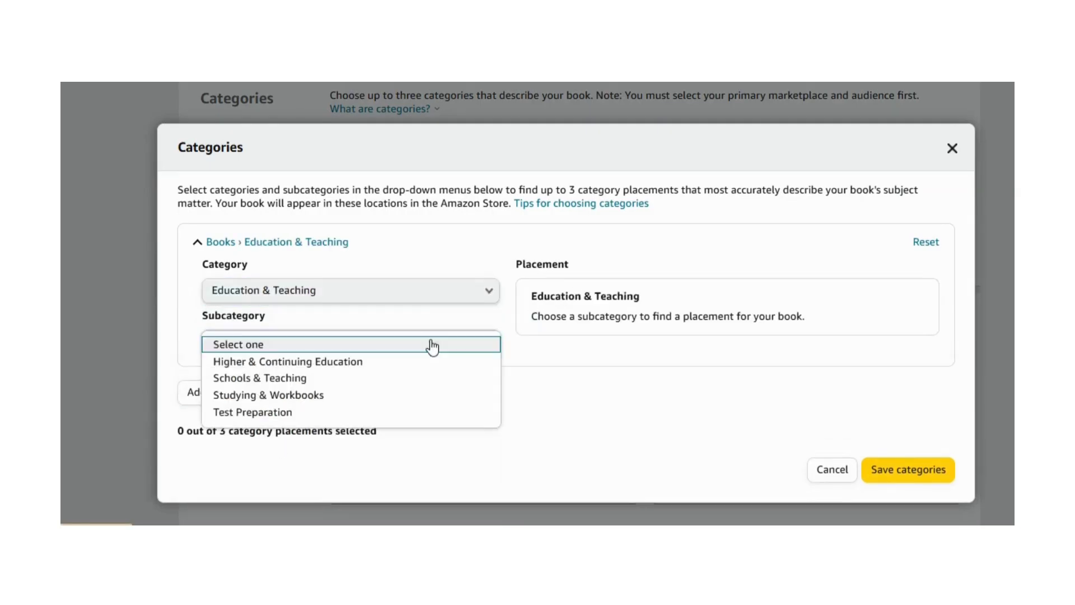
pyautogui.click(377, 395)
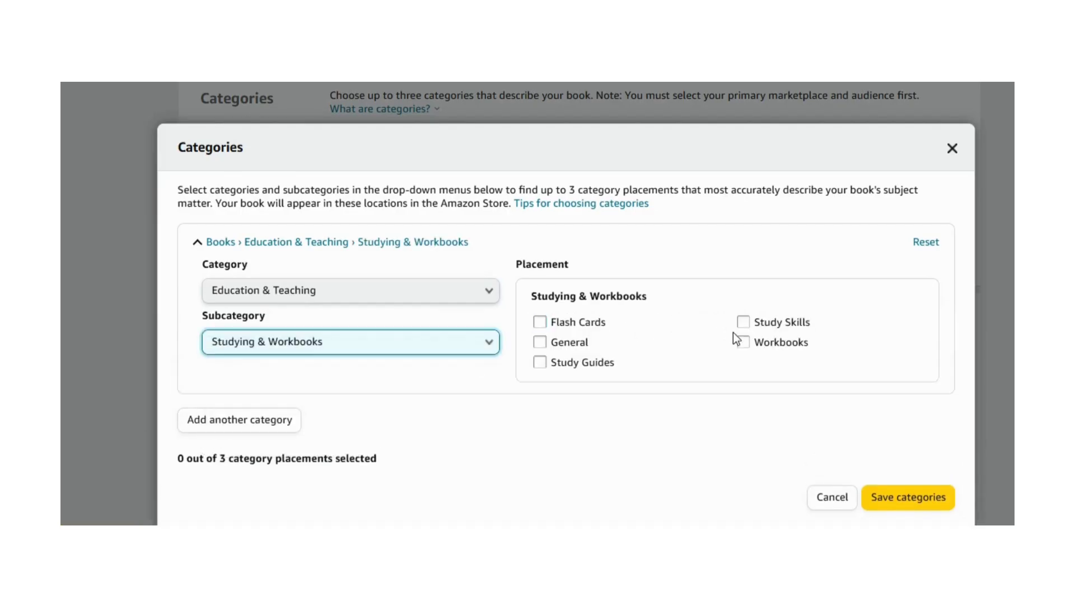
pyautogui.click(743, 342)
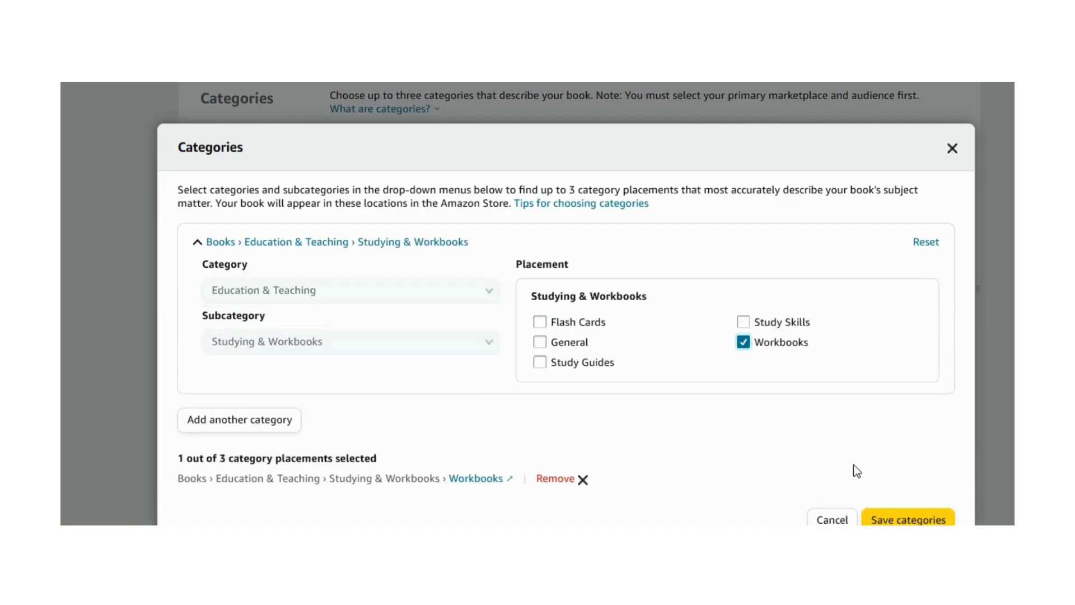
pyautogui.click(885, 519)
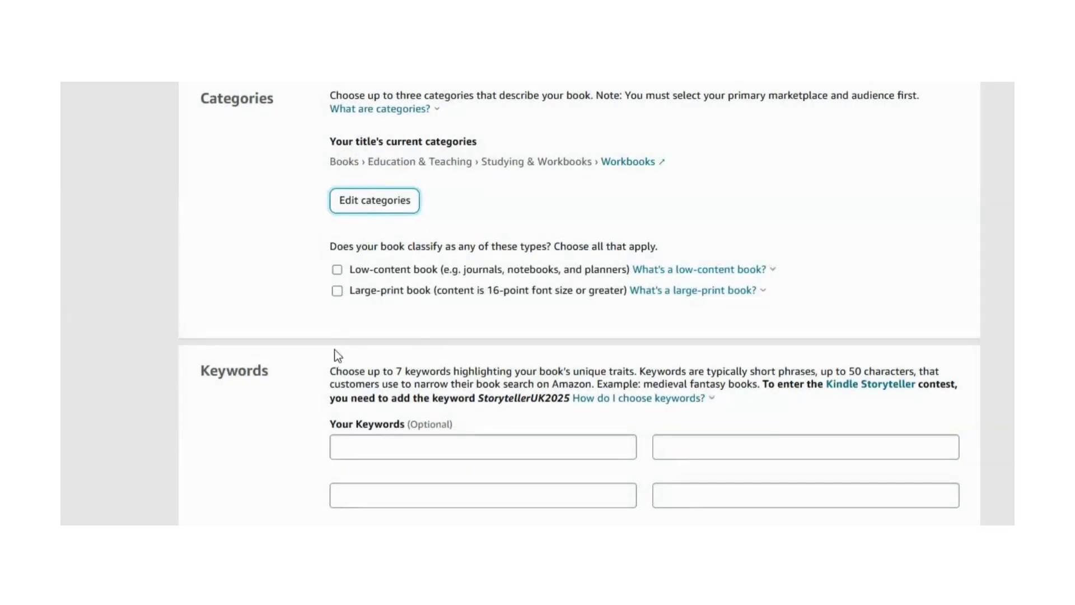
pyautogui.click(338, 274)
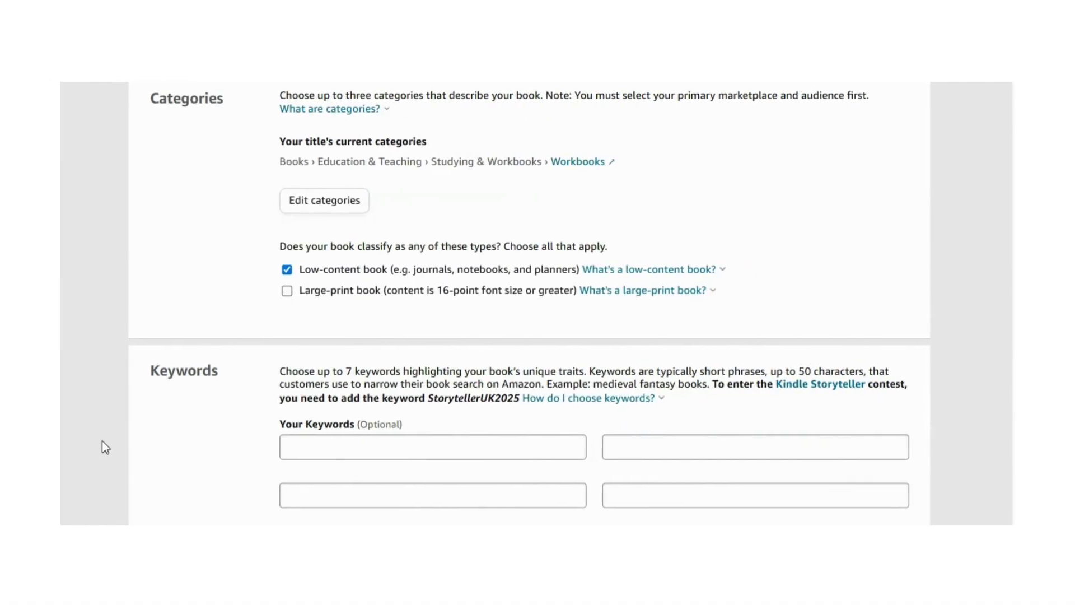
# - Fill in all seven keywords, from "composition notebook 7.5 x 9.25" to "school supplies for students", and continue to the paperback content
pyautogui.scroll(-5, 110, 447)
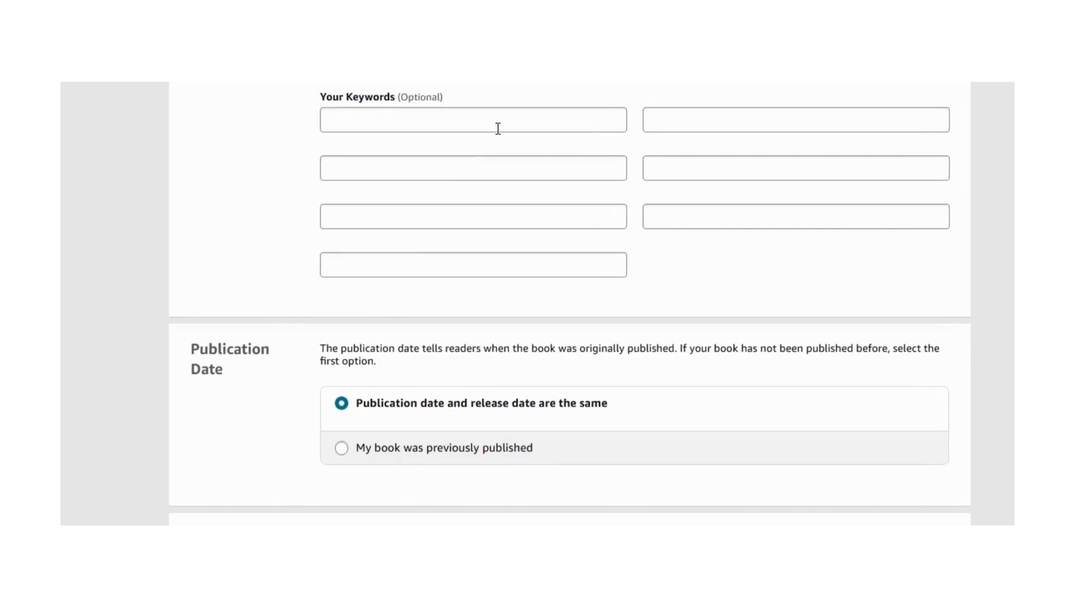
pyautogui.click(467, 121)
pyautogui.write('composition notebook 7.5 x 9.25')
pyautogui.click(588, 169)
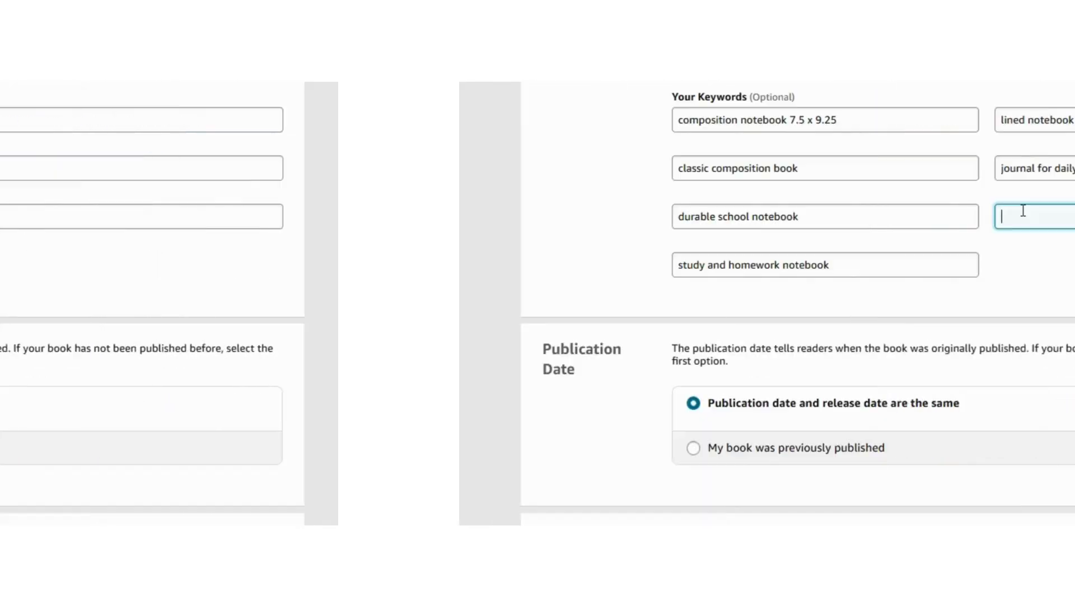
pyautogui.write('school supplies for students')
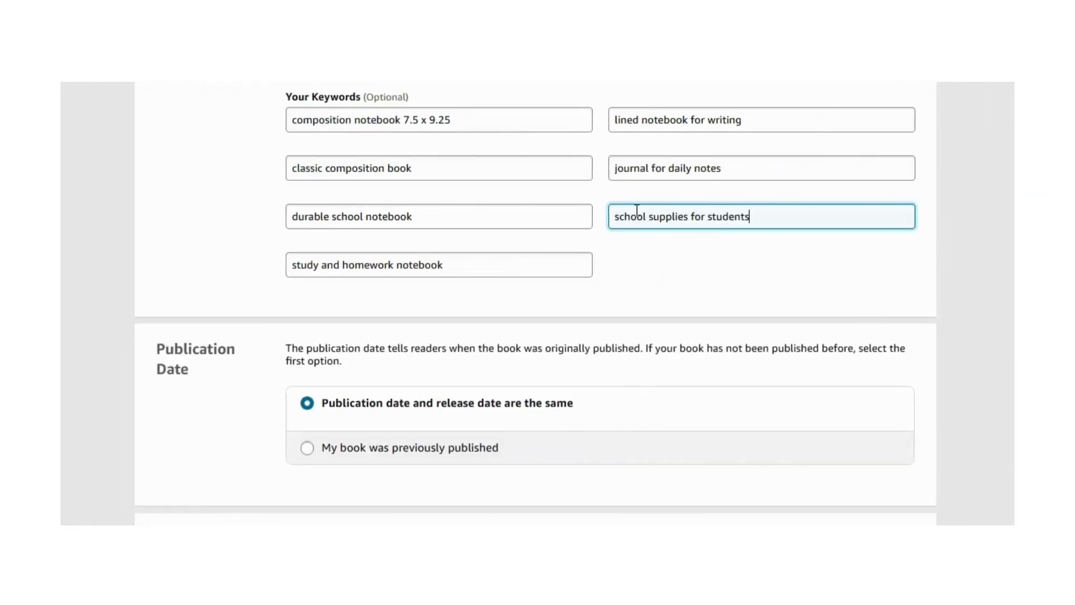
pyautogui.click(114, 322)
pyautogui.scroll(-5, 130, 320)
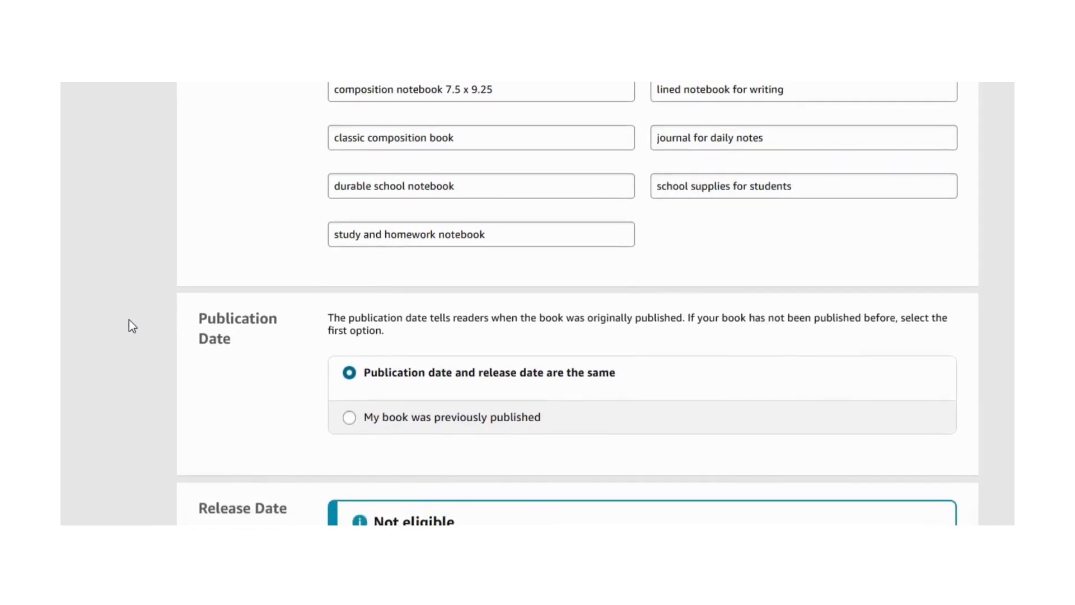
pyautogui.click(798, 523)
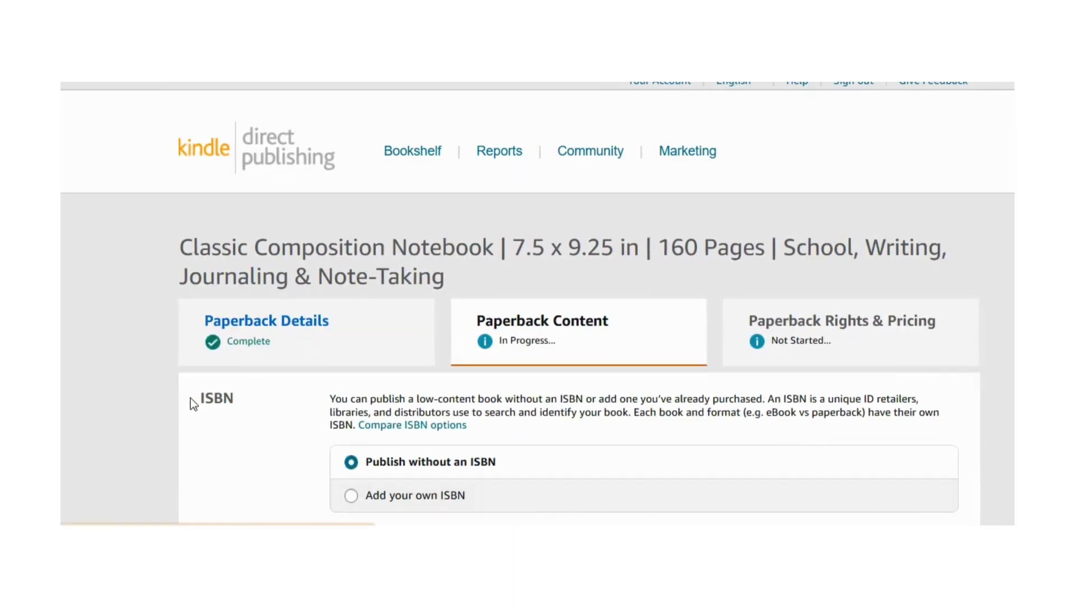
# - Set the print options to a 7.5 x 9.25 in trim size, Bleed (PDF only) and a Glossy cover finish
pyautogui.scroll(-10, 155, 397)
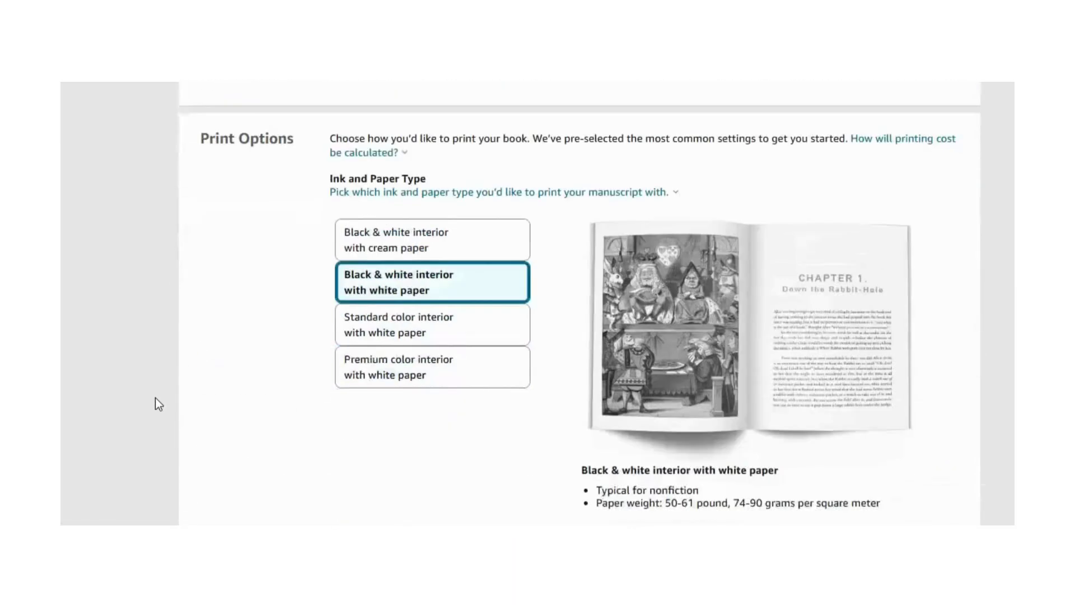
pyautogui.scroll(-3, 155, 398)
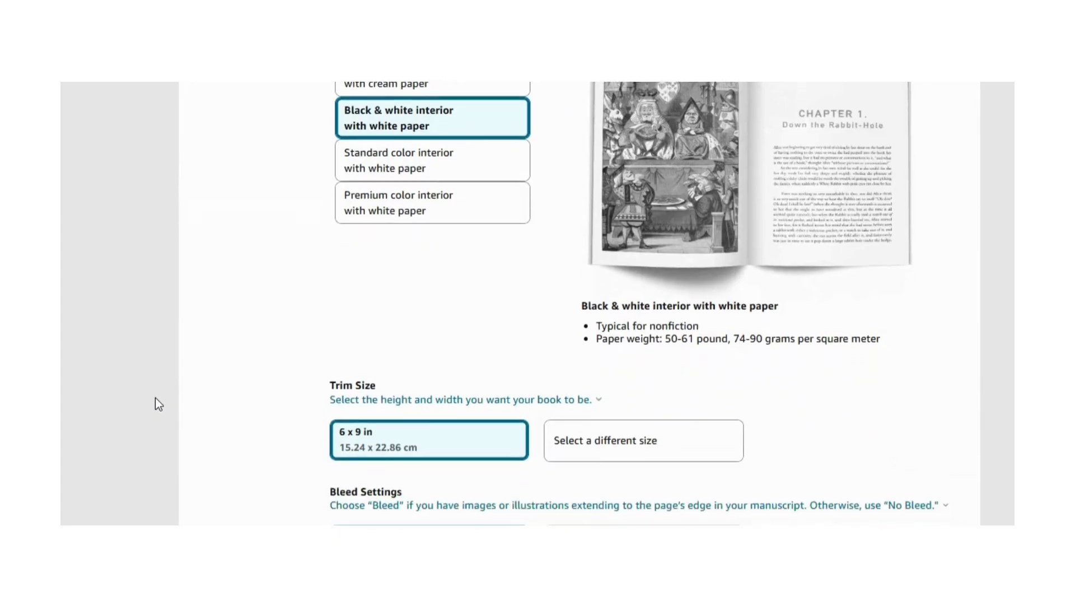
pyautogui.scroll(-3, 155, 397)
pyautogui.click(579, 240)
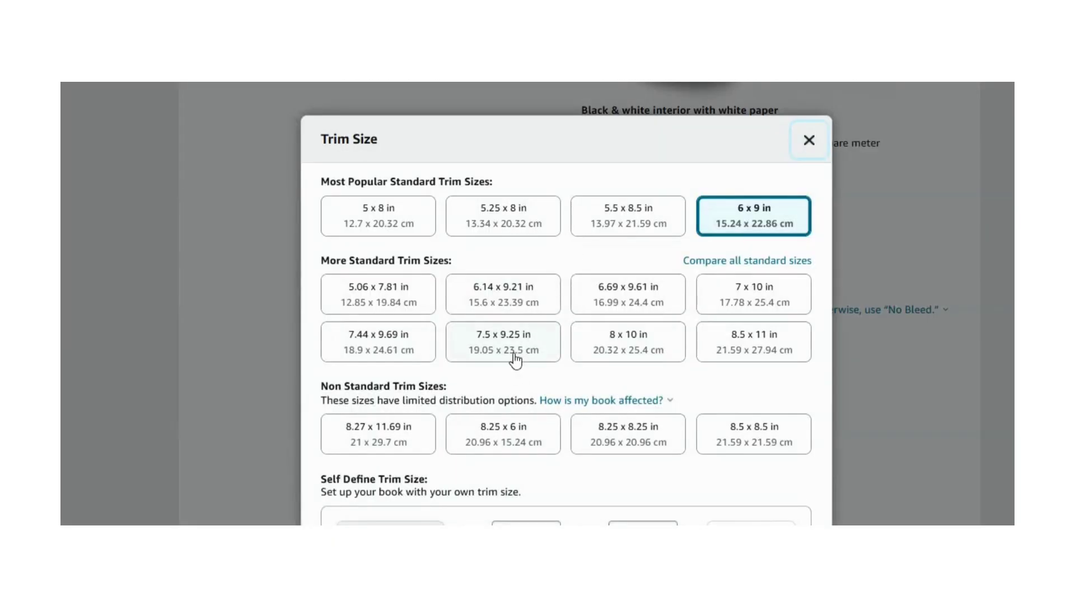
pyautogui.click(515, 360)
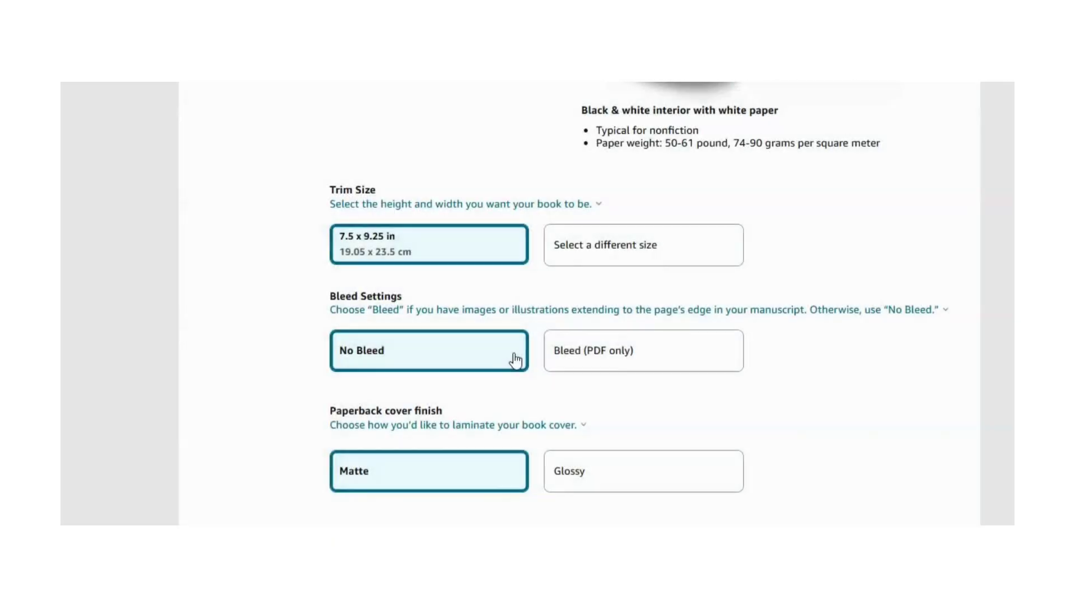
pyautogui.click(624, 358)
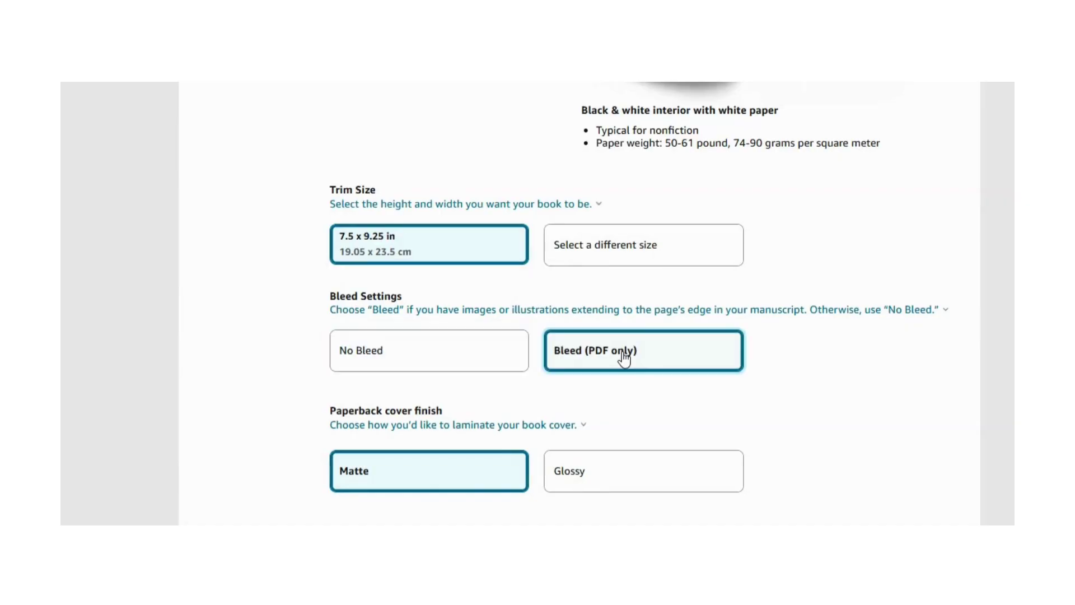
pyautogui.click(587, 462)
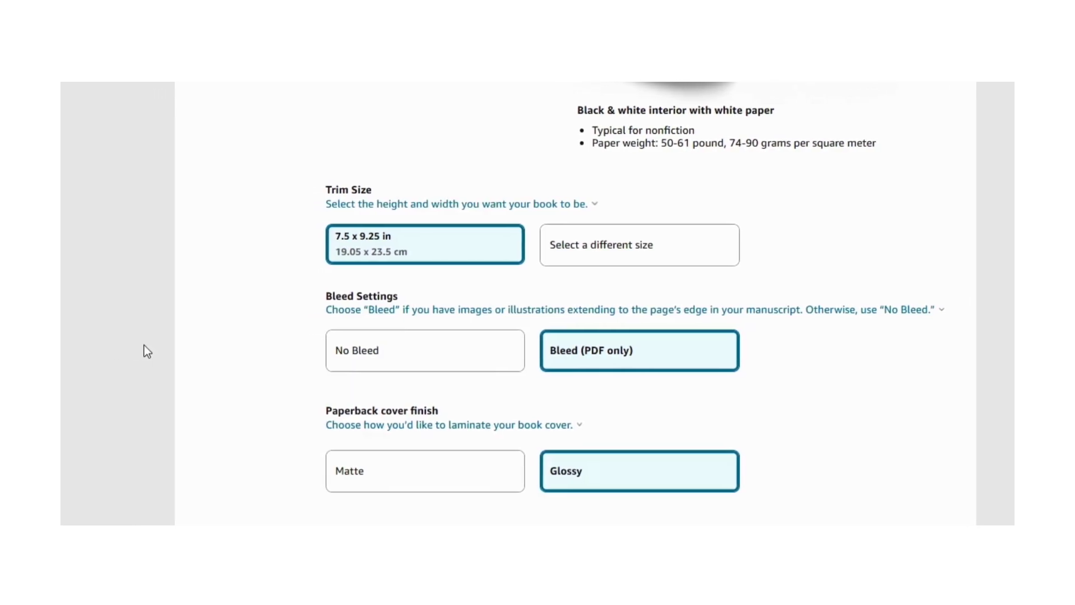
# - Upload the PDF "Composition notebook pages (160)" as the book's manuscript
pyautogui.scroll(-5, 144, 352)
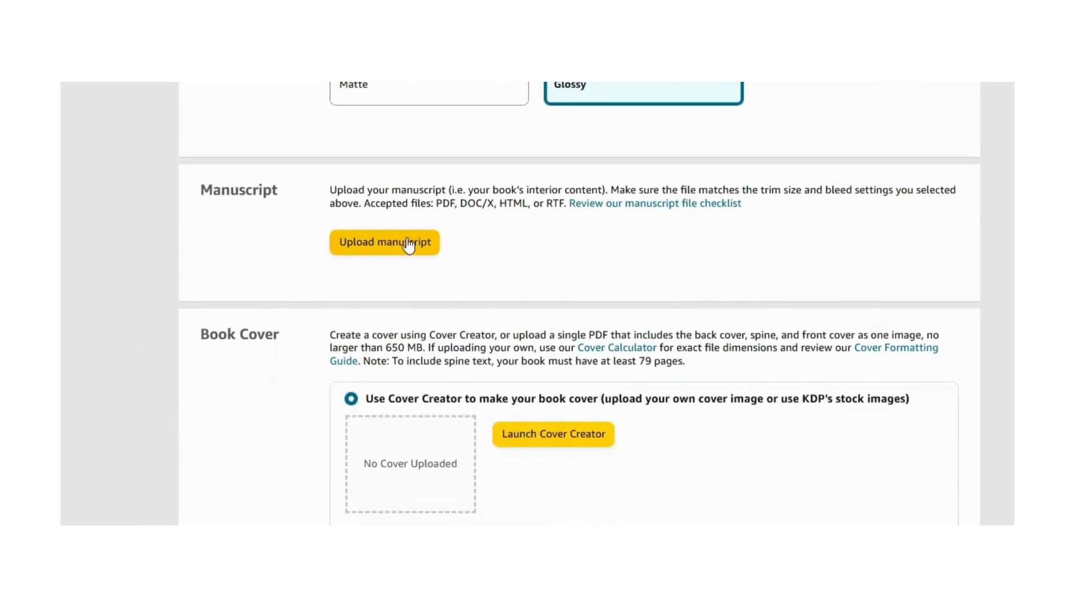
pyautogui.click(407, 238)
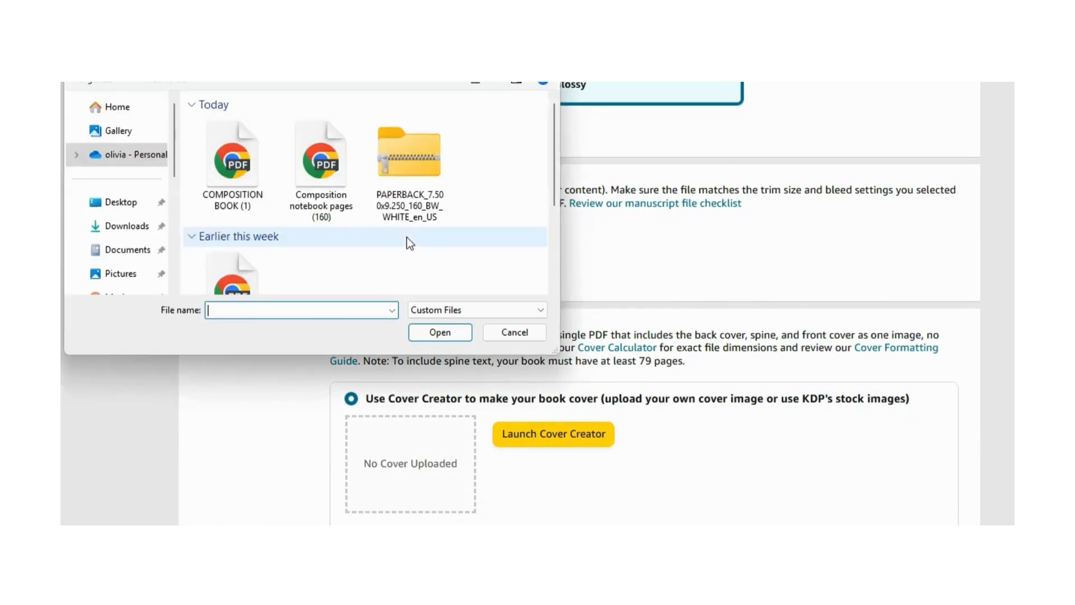
pyautogui.click(217, 182)
pyautogui.click(335, 172)
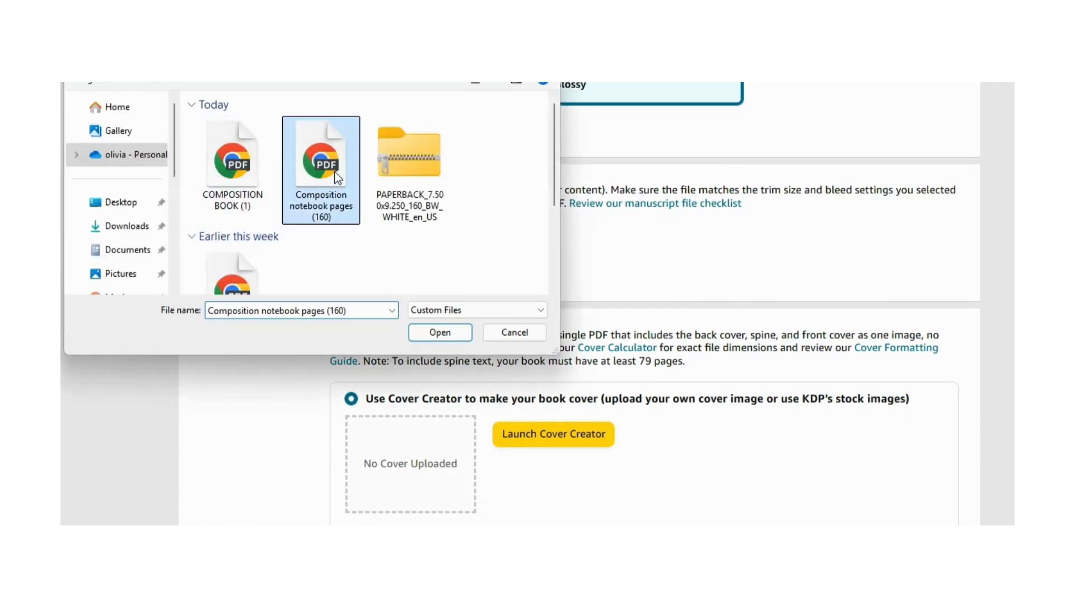
pyautogui.click(440, 334)
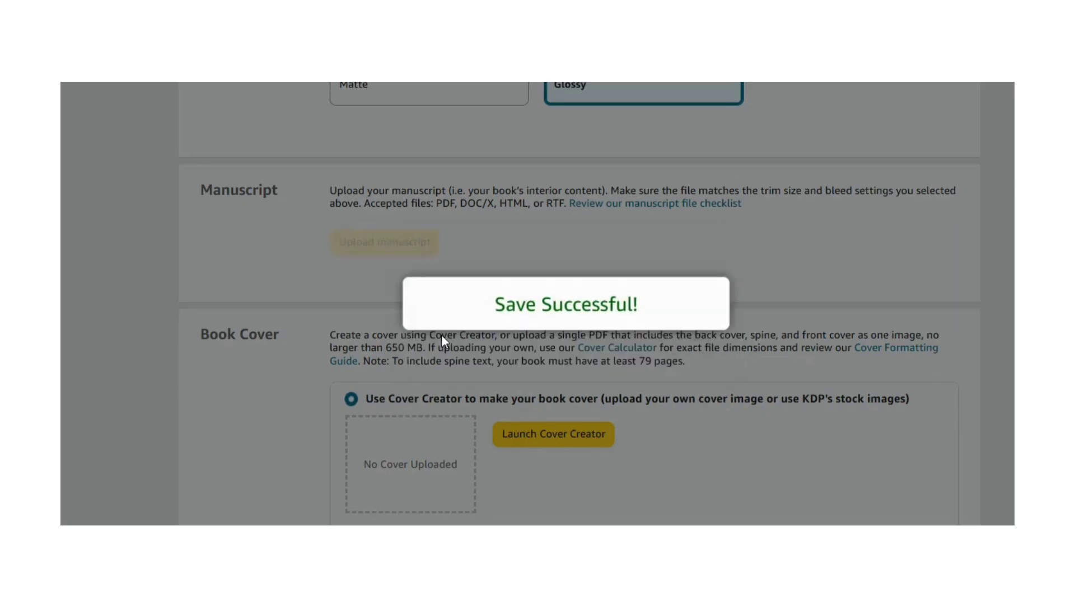
# - Open the option for adding your own ISBN, and switch back to publishing without an ISBN
pyautogui.scroll(1, 441, 335)
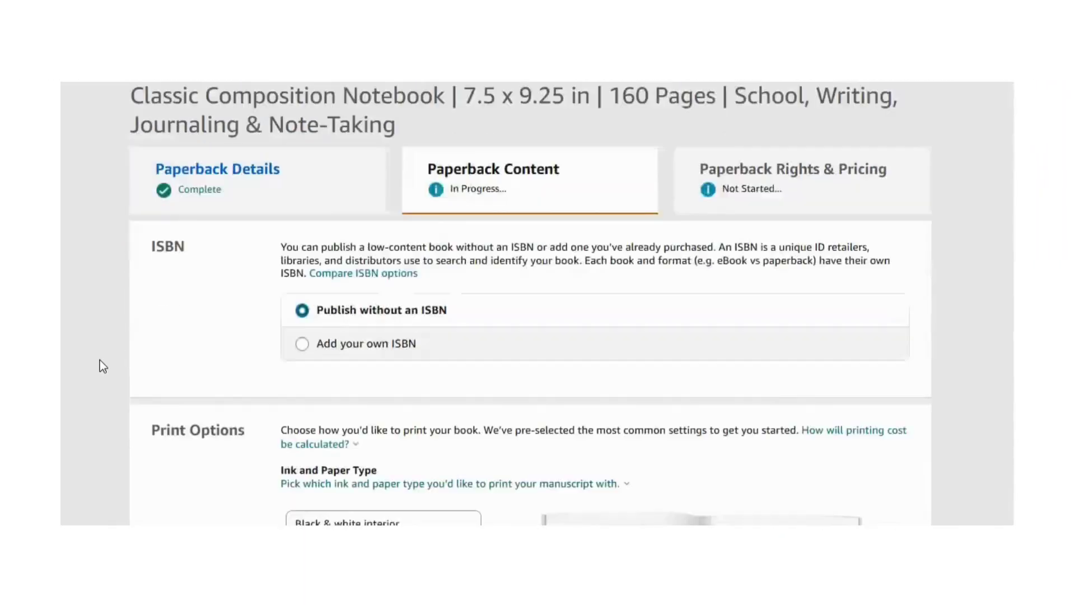
pyautogui.scroll(-3, 100, 361)
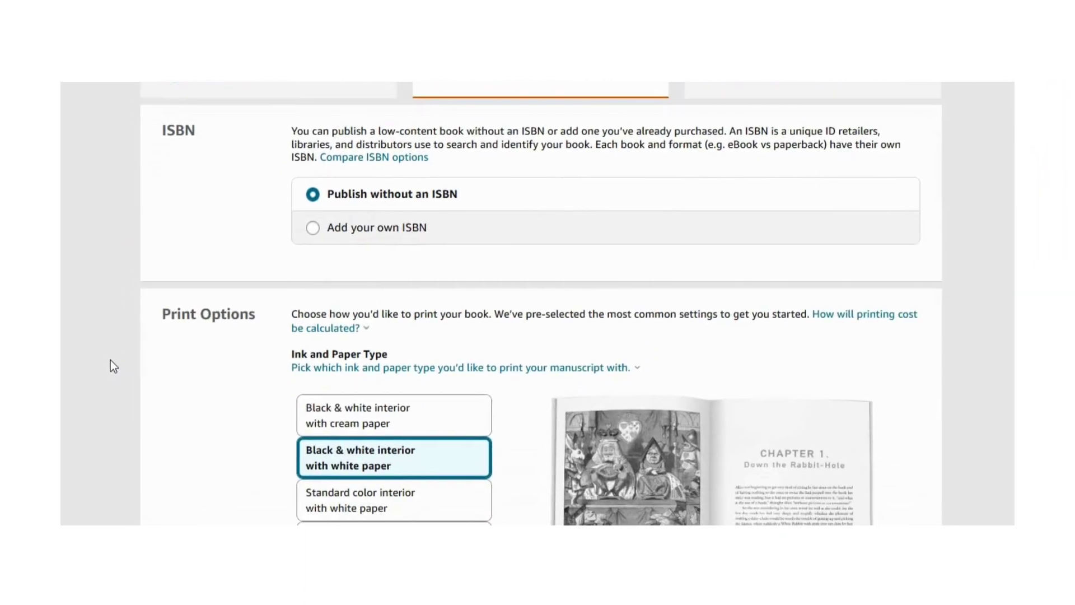
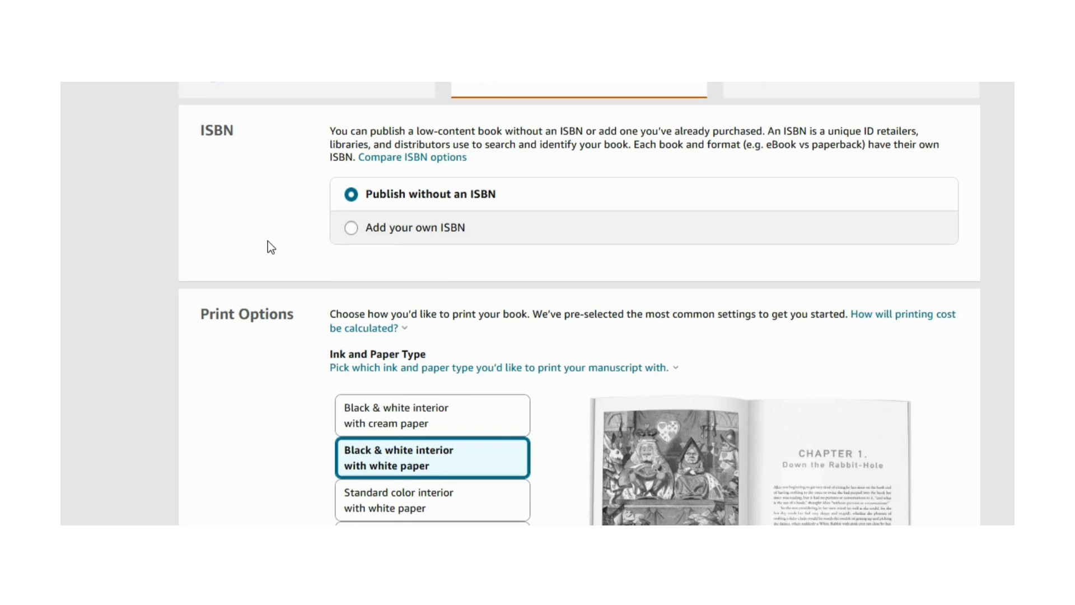
pyautogui.click(353, 229)
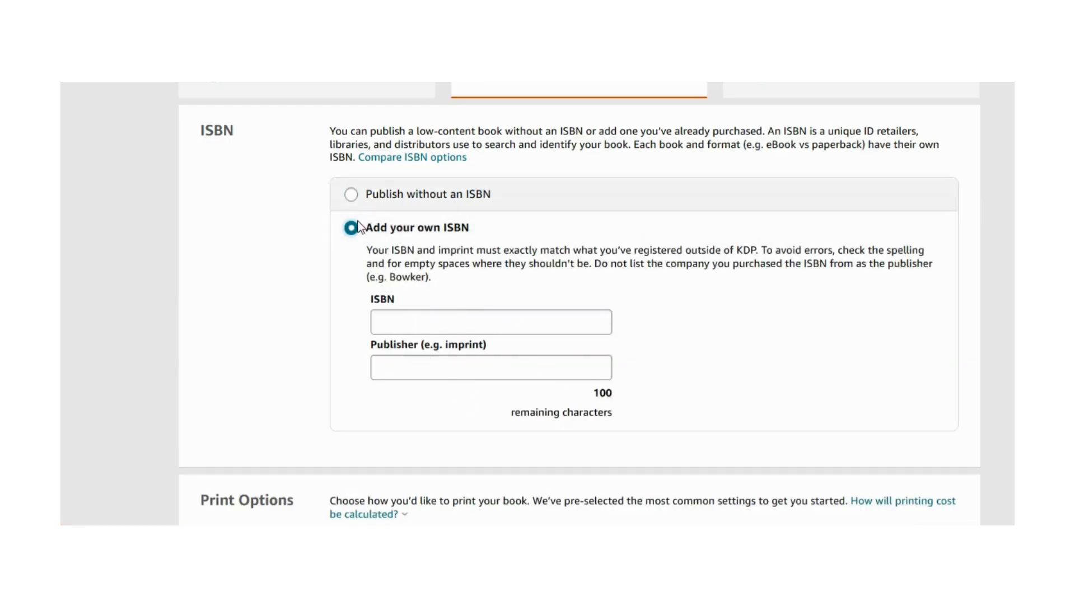
pyautogui.click(351, 194)
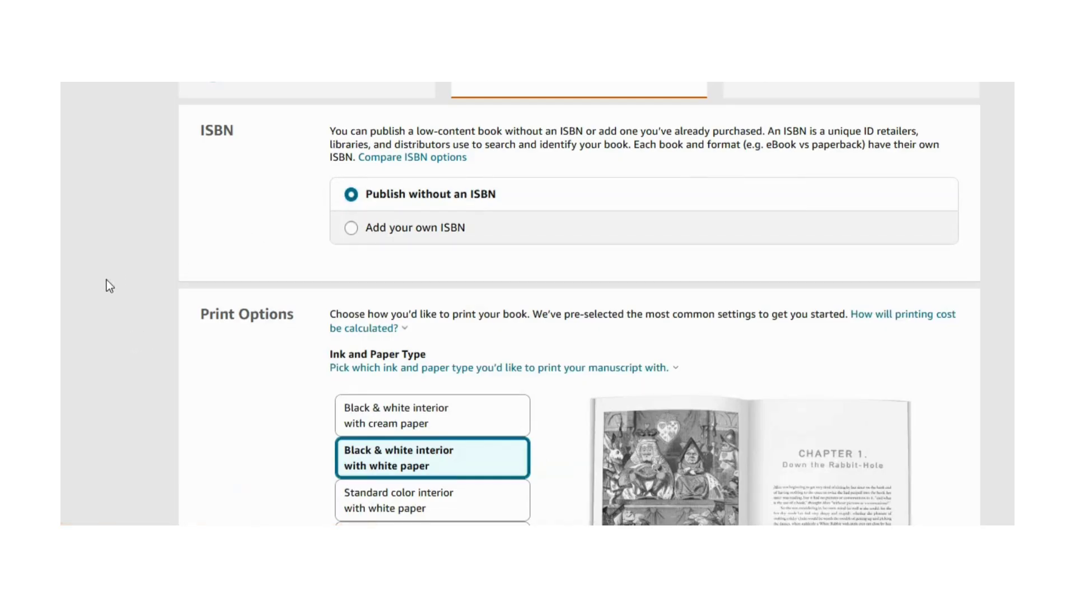
# - Choose to upload an existing print-ready cover and upload the PDF "COMPOSITION BOOK (1)" as the book cover
pyautogui.scroll(-5, 106, 283)
pyautogui.scroll(-15, 109, 286)
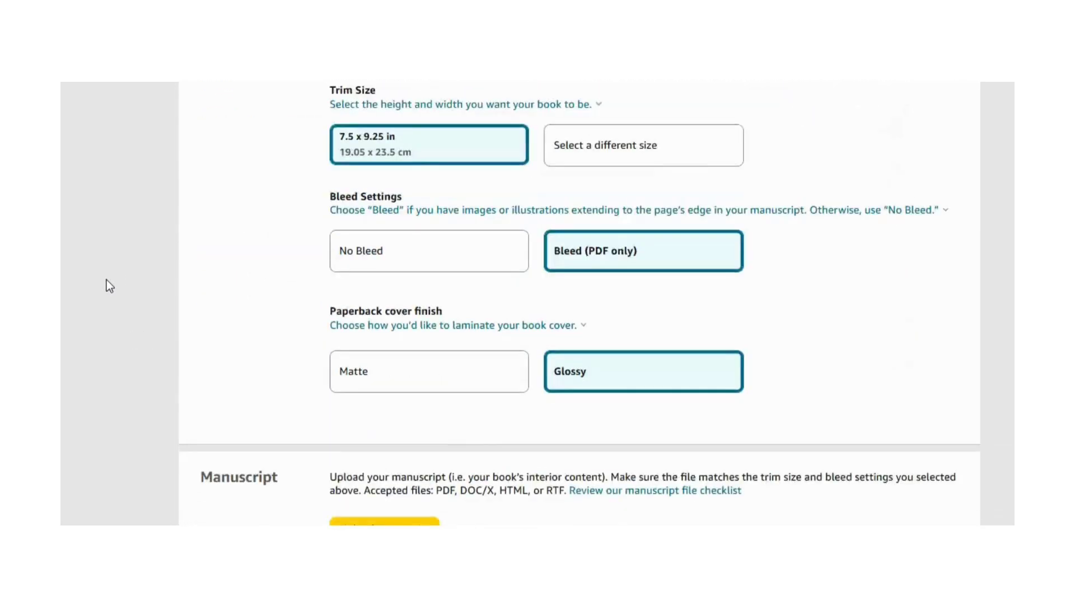
pyautogui.scroll(-3, 106, 283)
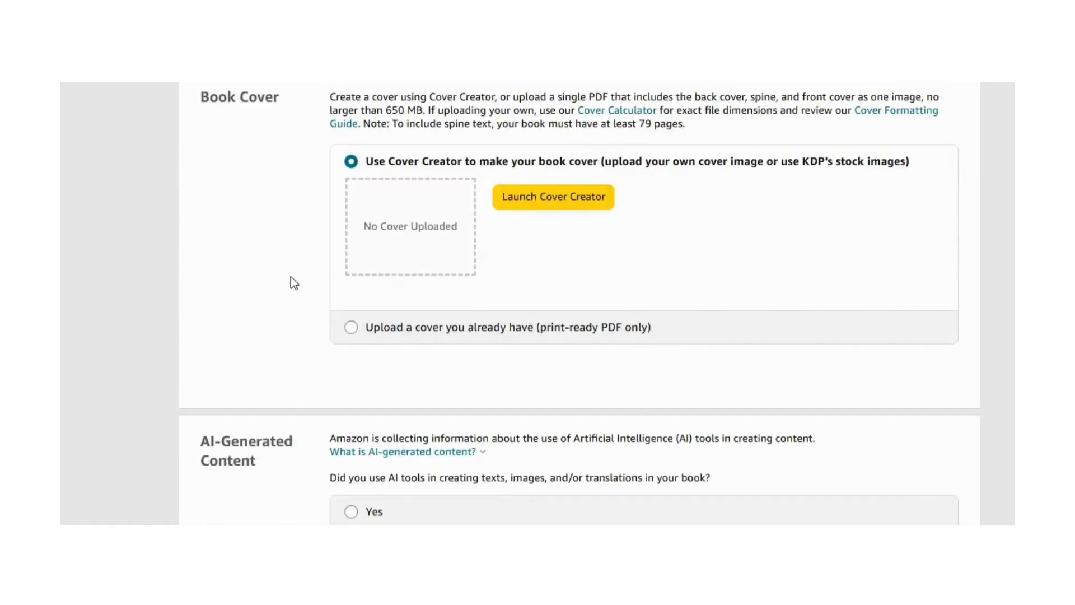
pyautogui.click(351, 327)
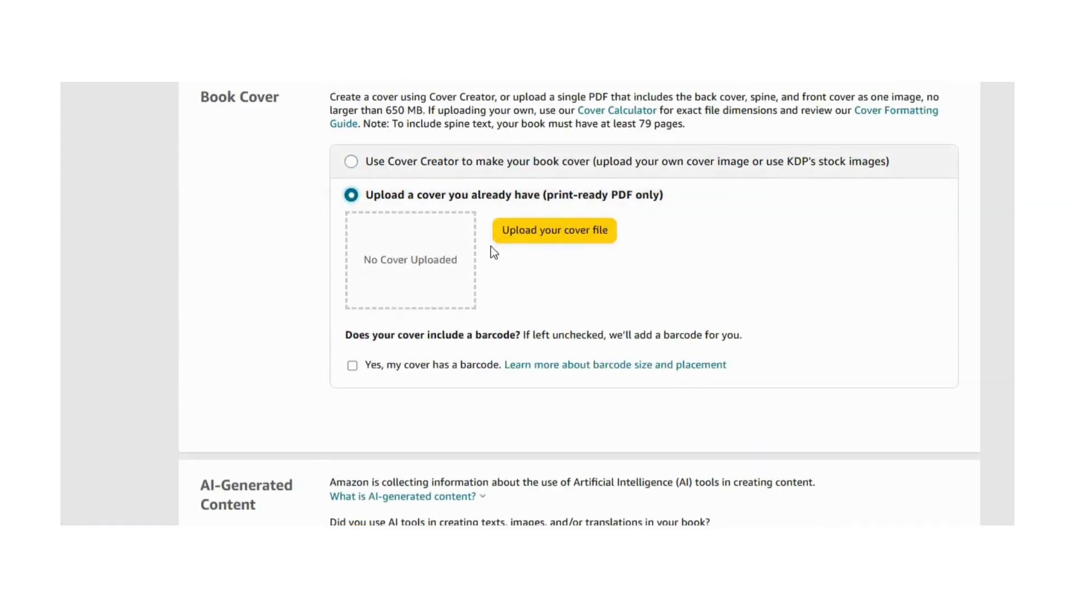
pyautogui.click(533, 236)
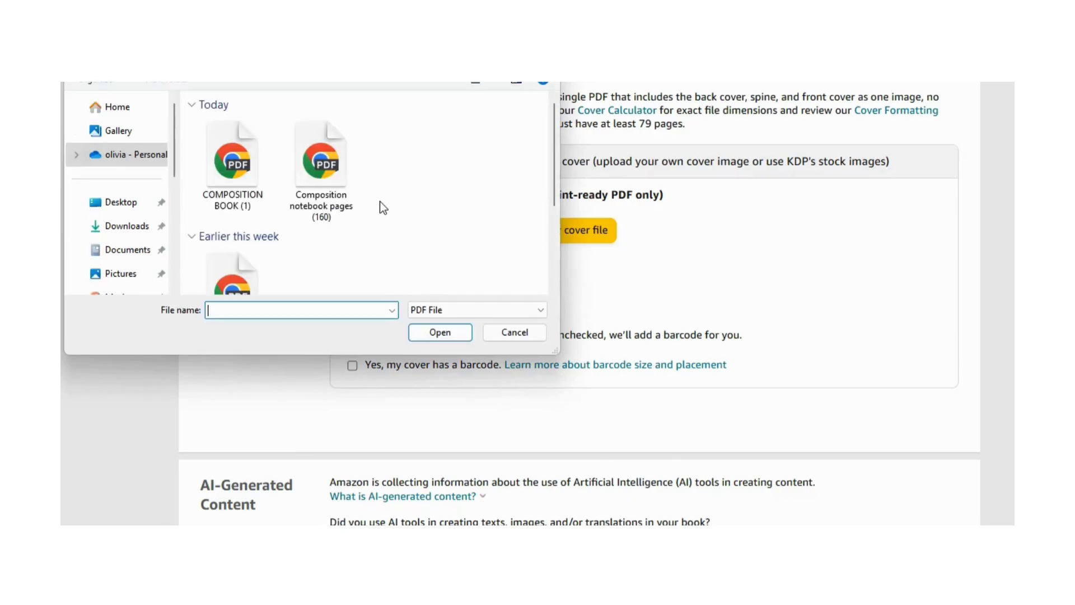
pyautogui.click(254, 170)
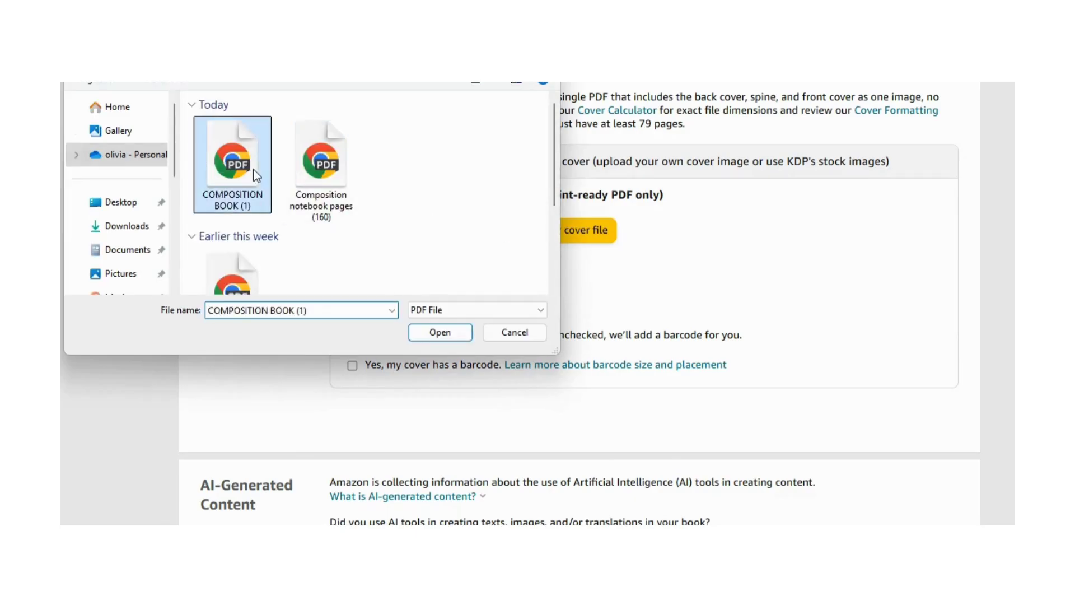
pyautogui.click(434, 332)
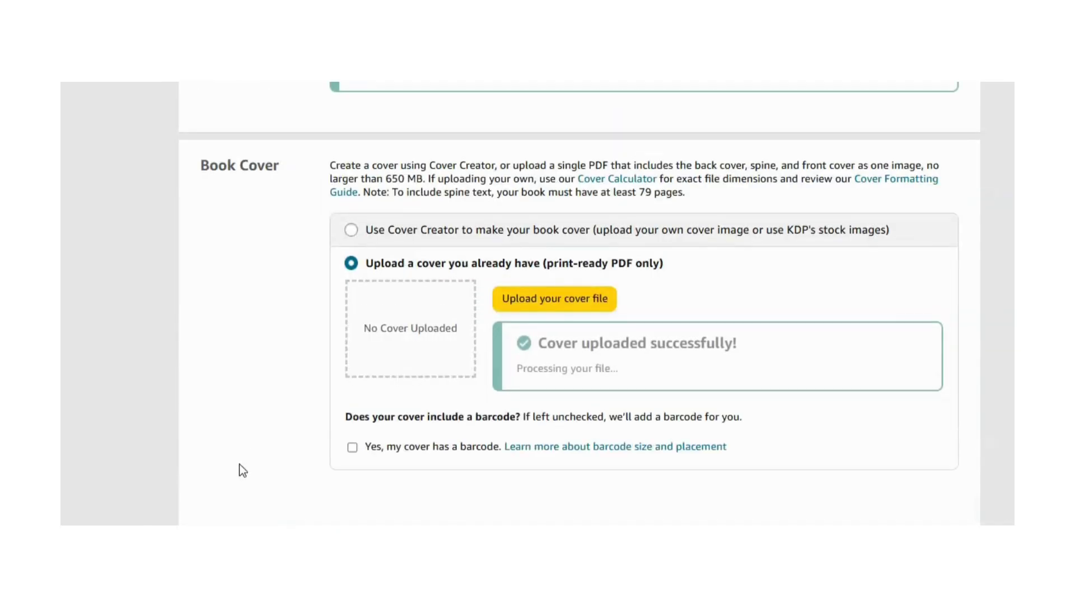
pyautogui.scroll(-8, 94, 307)
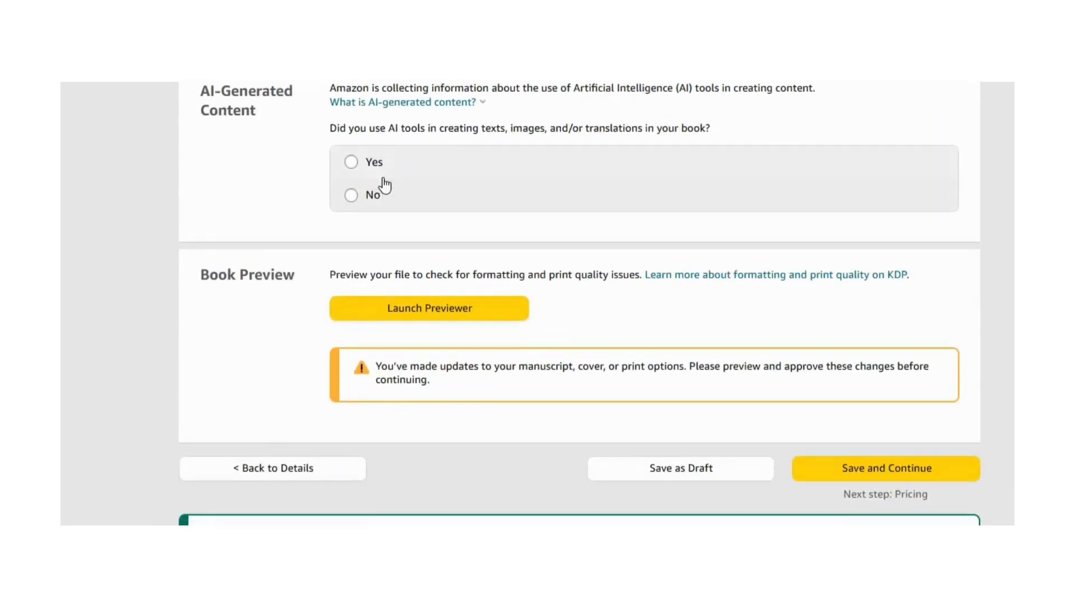
# - Declare AI-generated content, setting Texts to "Some sections, with minimal or no editing" with "Canva Magic Image" as the tool
pyautogui.click(351, 162)
pyautogui.click(662, 193)
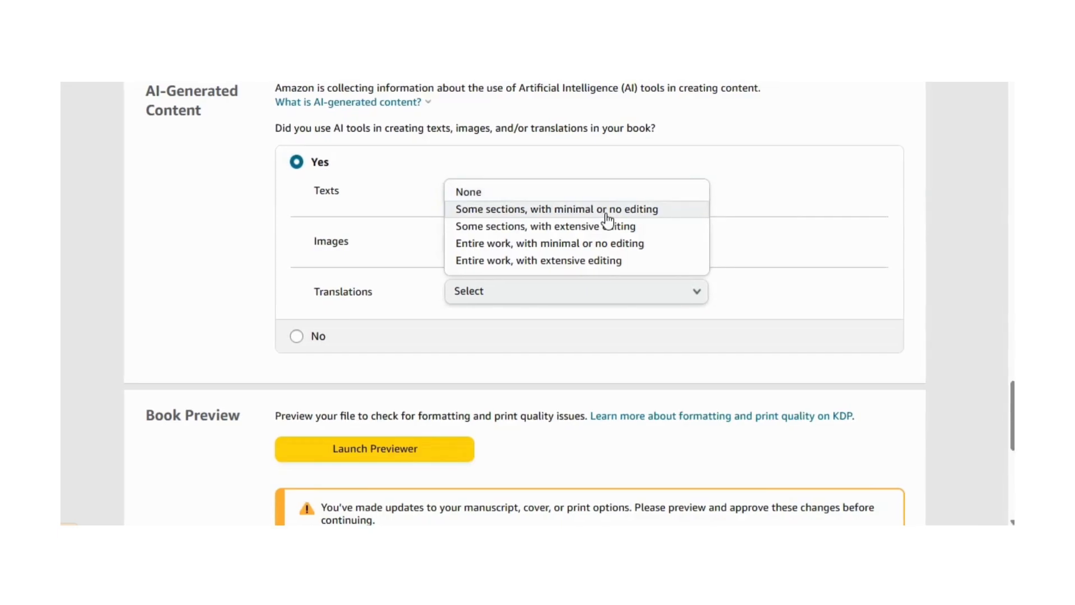
pyautogui.click(605, 212)
pyautogui.click(512, 247)
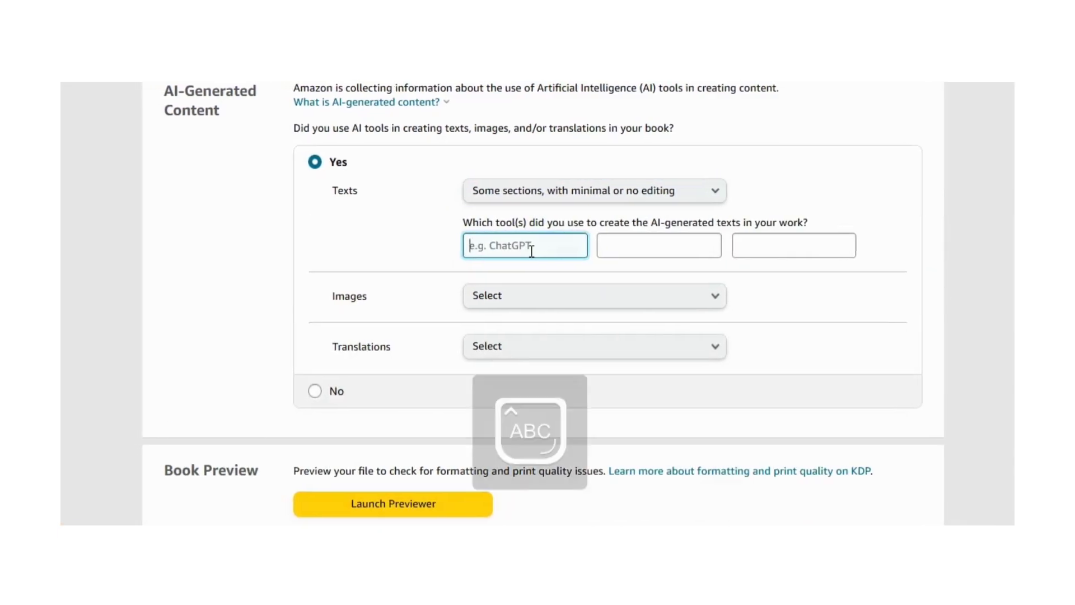
pyautogui.write('Canva Ma')
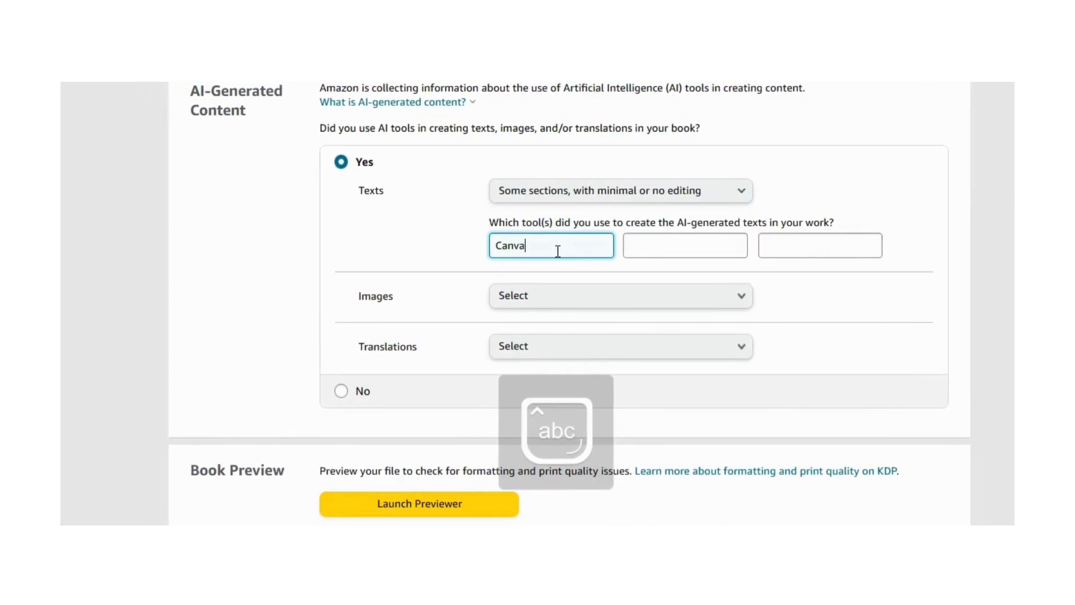
pyautogui.write('g')
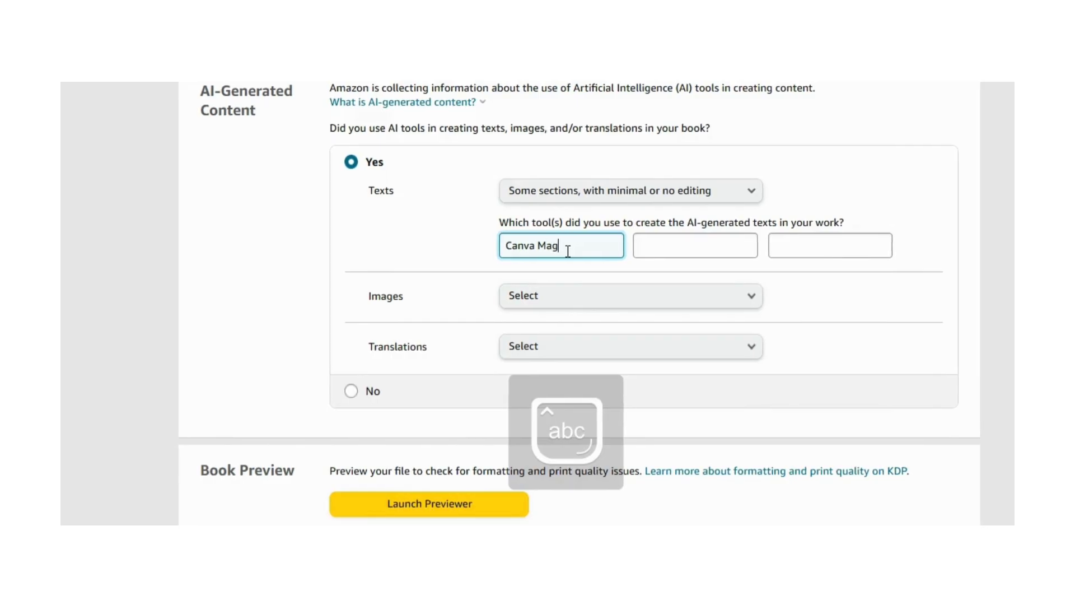
pyautogui.write('ic Image')
# - Set Images to "One or a few AI-generated images, with minimal or no editing" and reuse "Canva Magic Image" as the tool
pyautogui.moveTo(506, 242); pyautogui.dragTo(614, 241)
pyautogui.hotkey('ctrl', 'c')
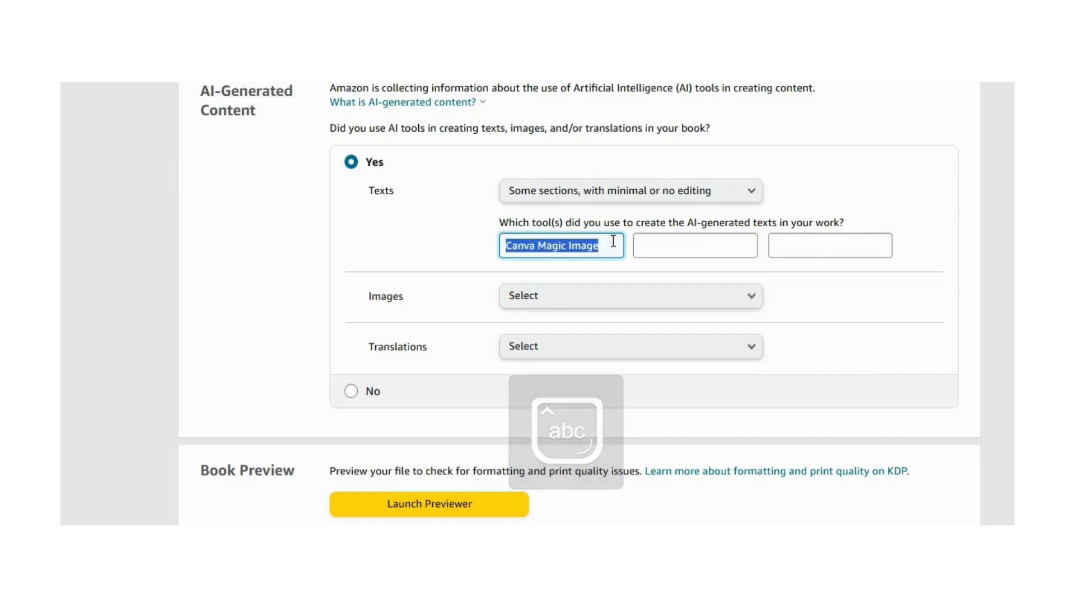
pyautogui.click(674, 300)
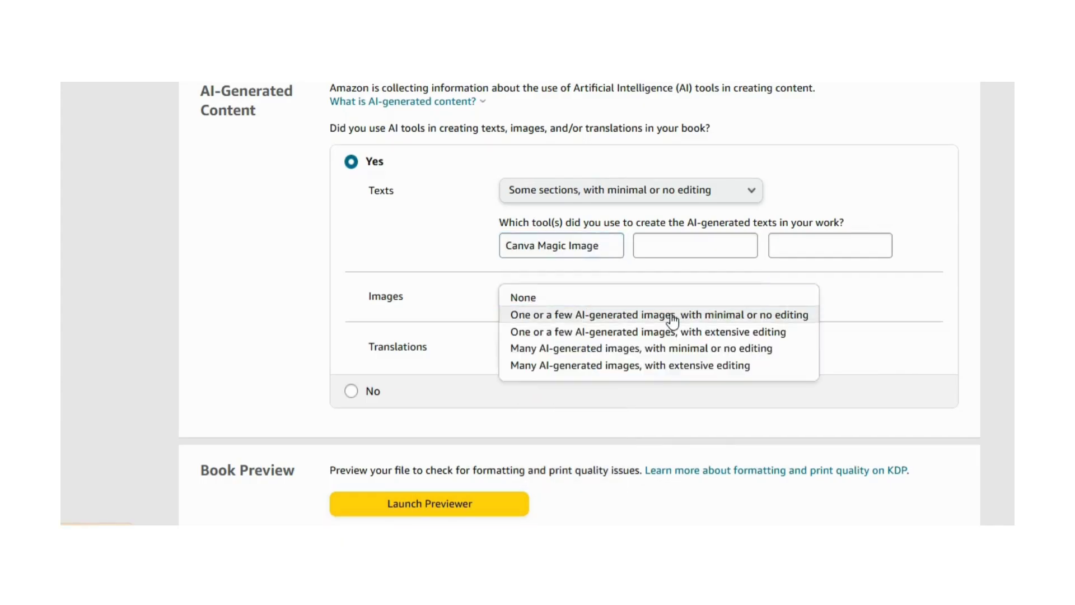
pyautogui.click(668, 313)
pyautogui.click(598, 343)
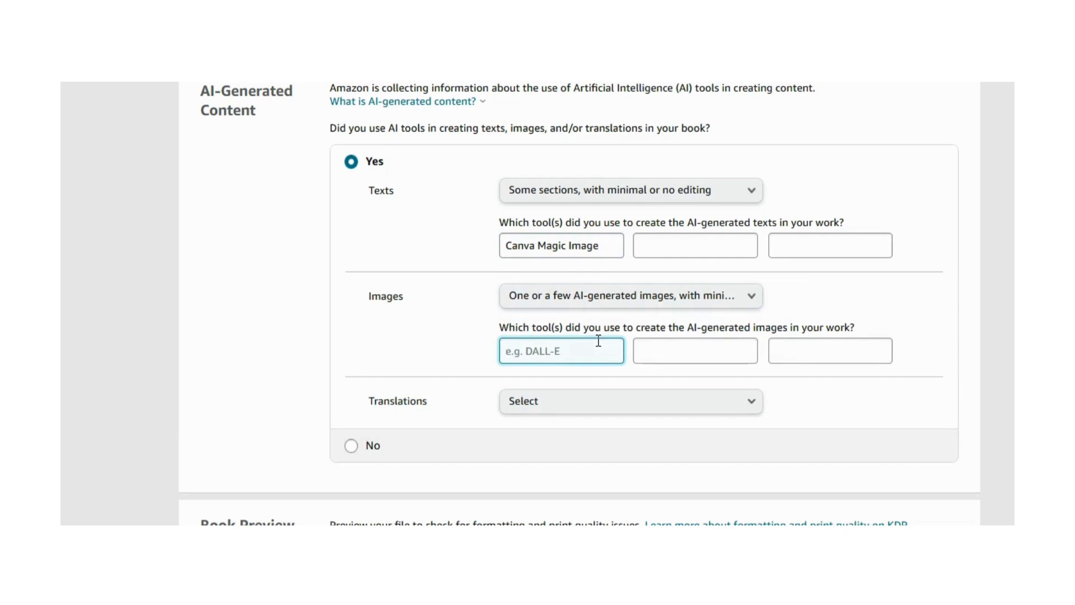
pyautogui.hotkey('ctrl', 'v')
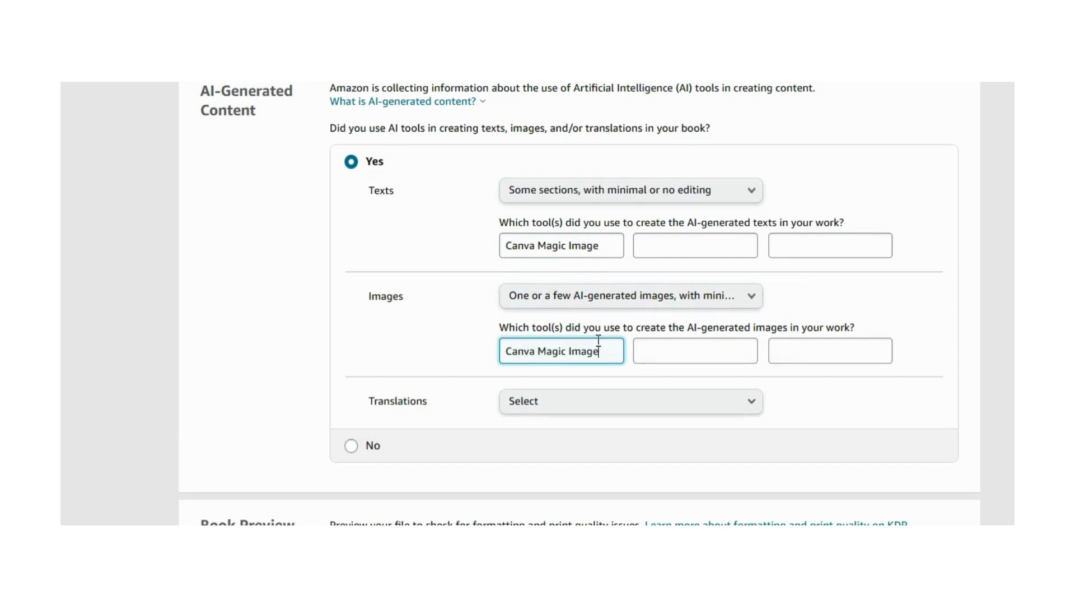
# - Set Translations to "Some sections, with minimal or no editing" with "Canva Magic Image" as the tool
pyautogui.click(654, 393)
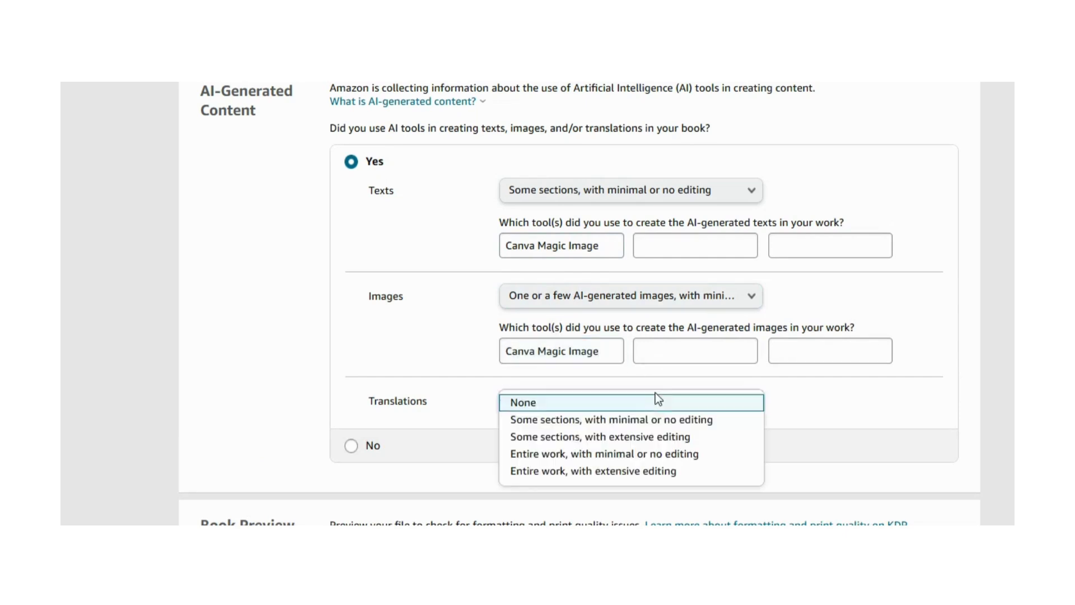
pyautogui.click(659, 421)
pyautogui.click(600, 453)
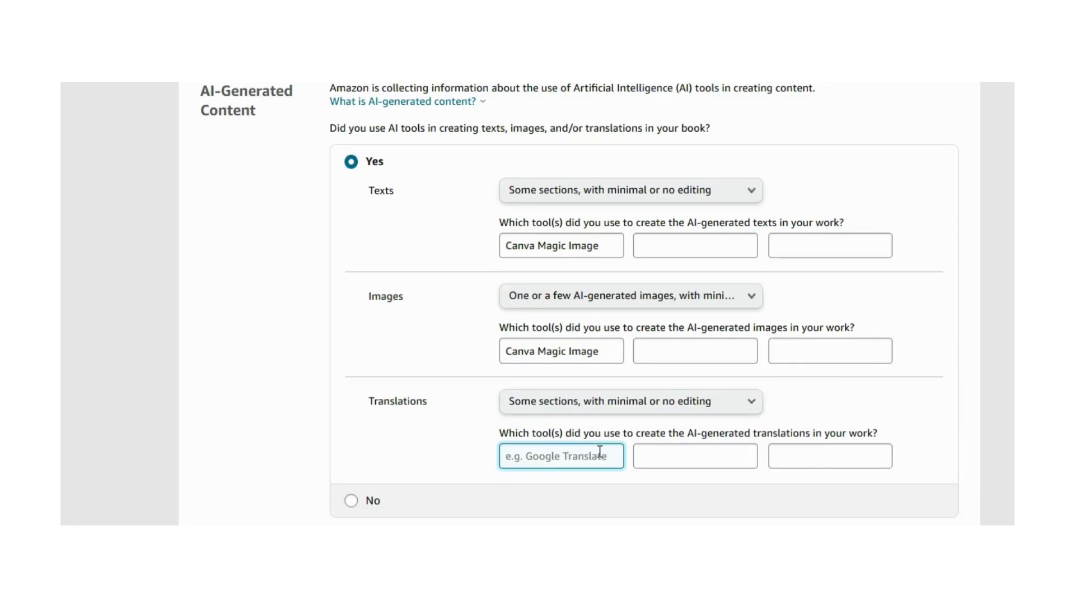
pyautogui.hotkey('ctrl', 'v')
pyautogui.click(270, 458)
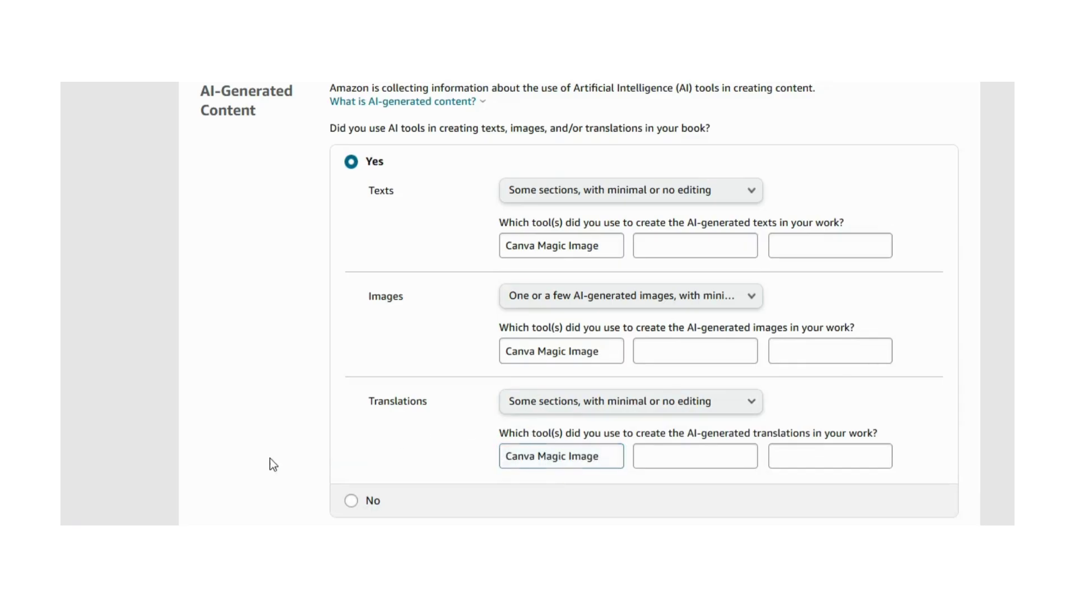
# - Launch the print previewer for the book, continuing with the current browser window size
pyautogui.scroll(-5, 270, 458)
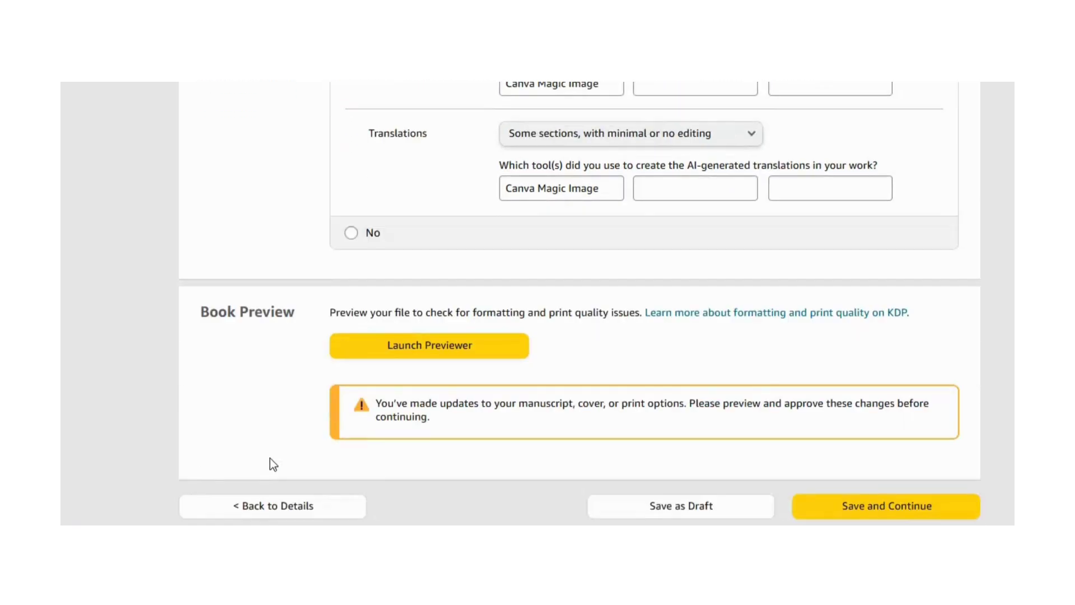
pyautogui.click(421, 341)
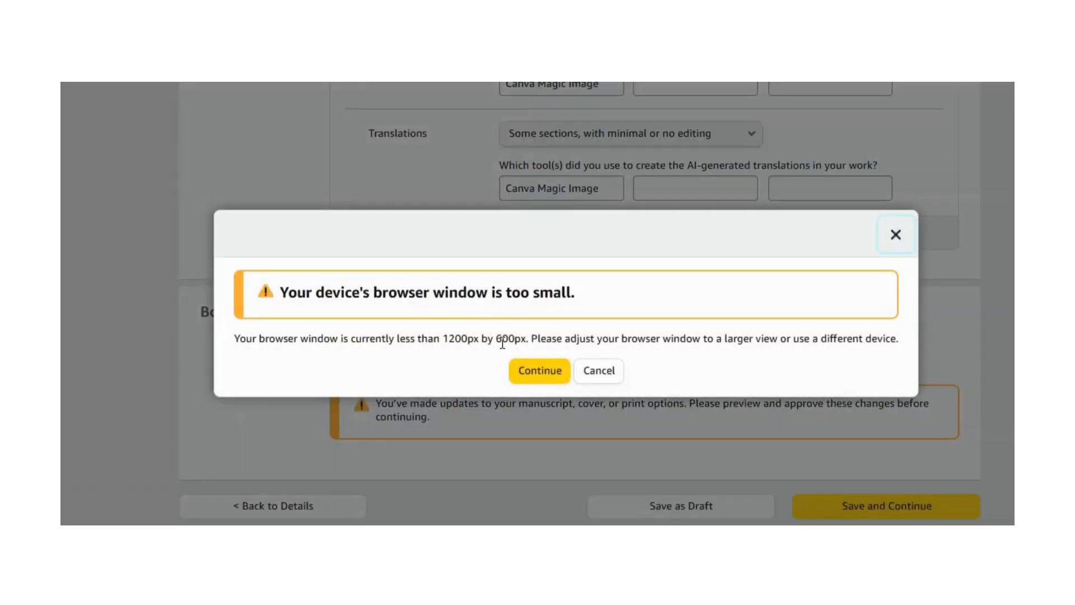
pyautogui.click(529, 373)
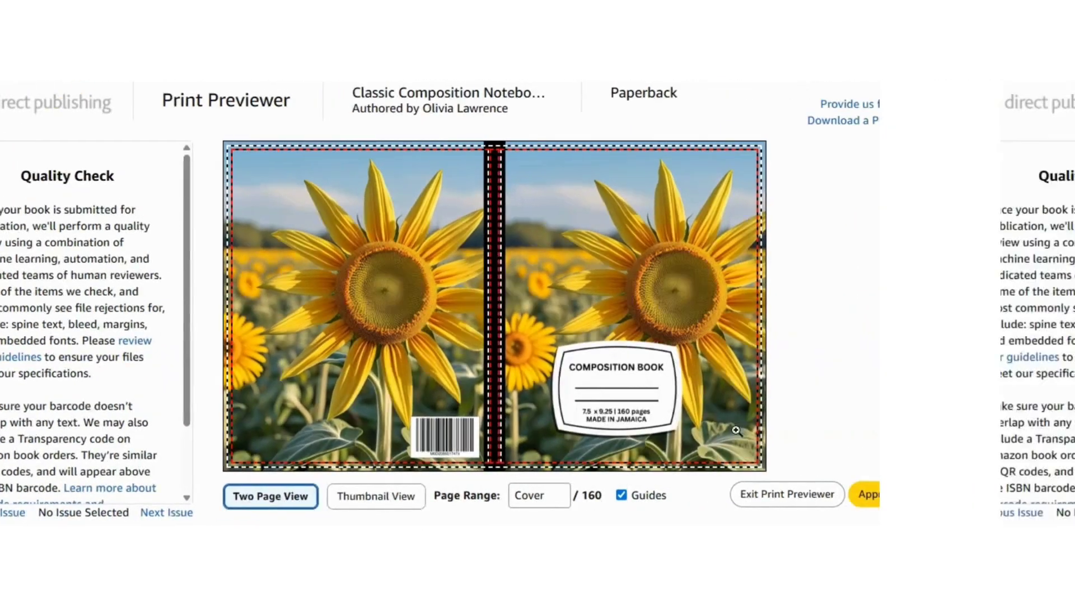
# - Page through the previewed book from the cover to pages 16-17 to check the lined interior against the margin guides
pyautogui.click(895, 306)
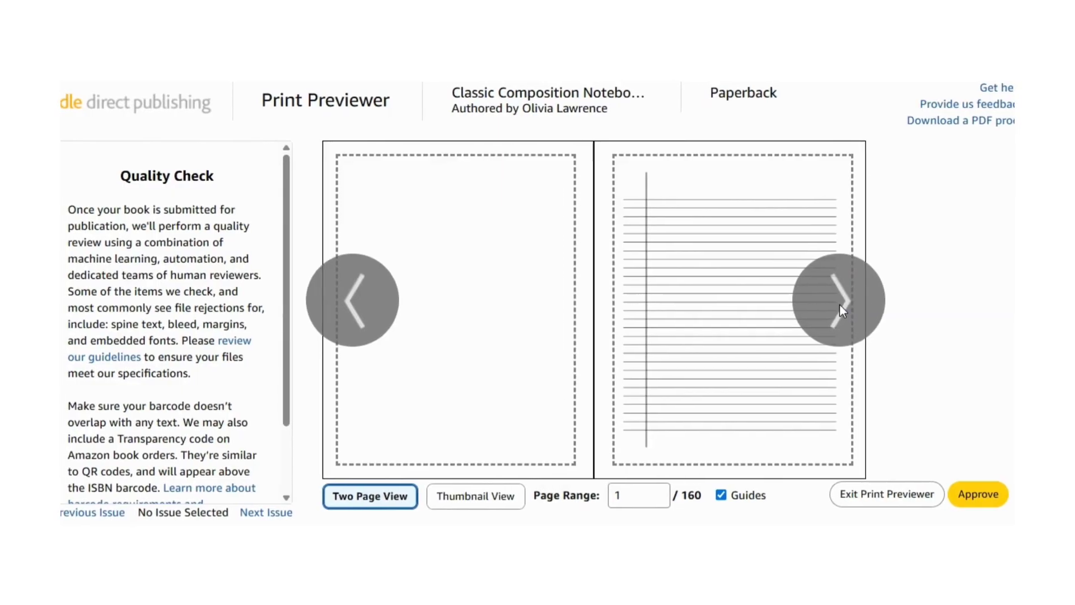
pyautogui.click(848, 305)
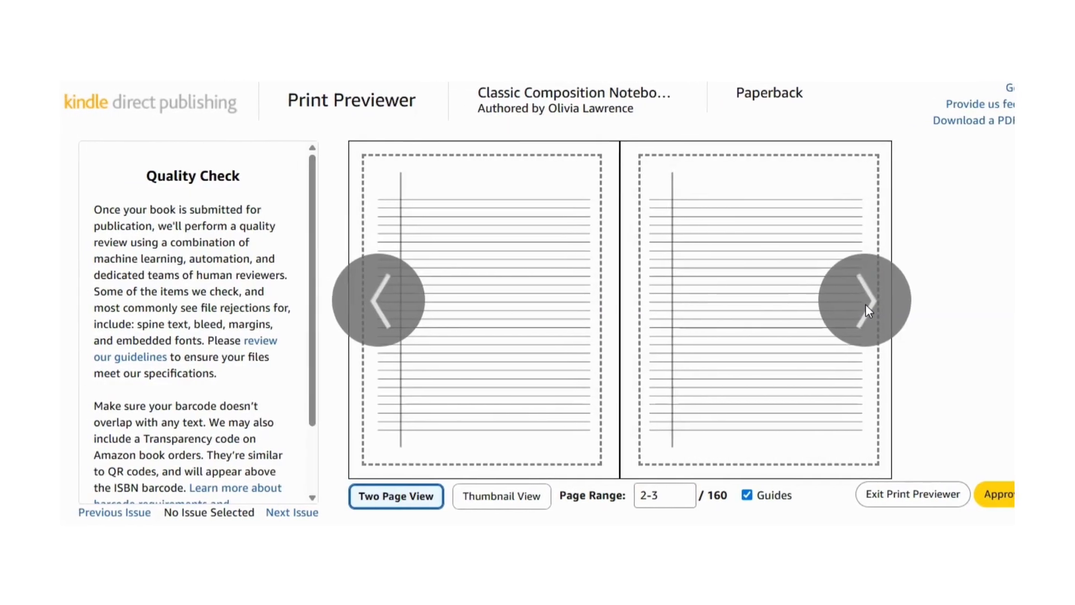
pyautogui.click(870, 303)
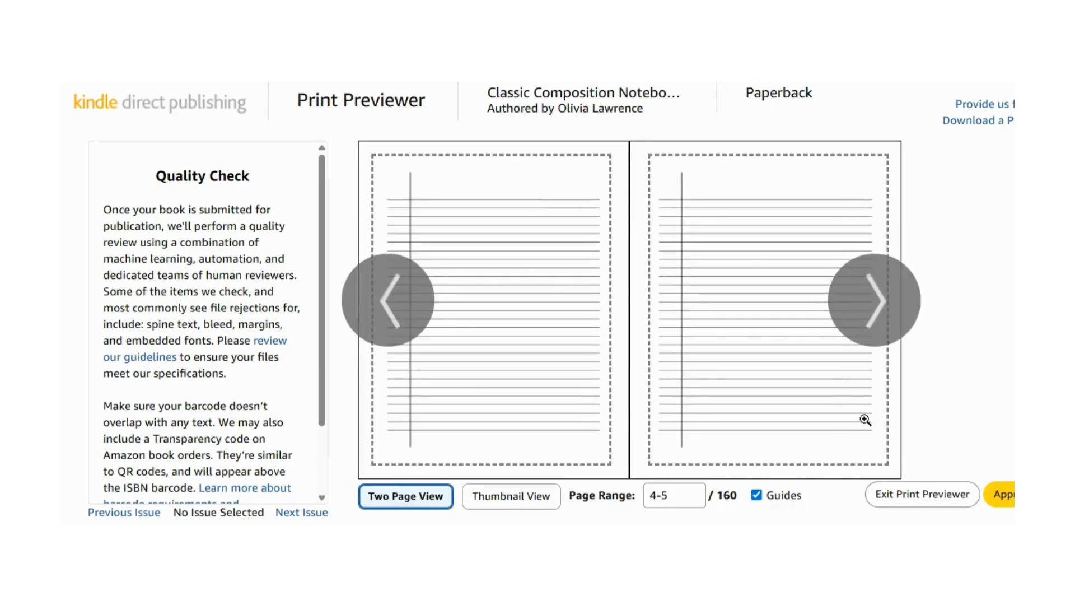
pyautogui.click(869, 318)
pyautogui.click(869, 317)
pyautogui.click(868, 317)
pyautogui.click(868, 317)
pyautogui.click(868, 318)
pyautogui.click(869, 317)
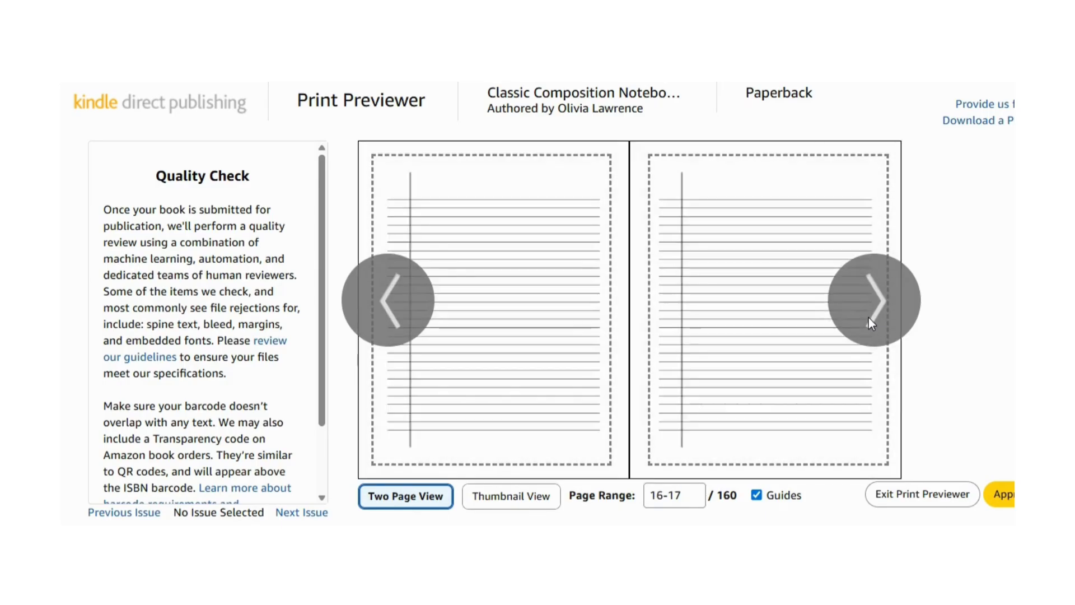
# - Approve the print preview, and save the paperback content to continue to the rights and pricing stage
pyautogui.click(998, 497)
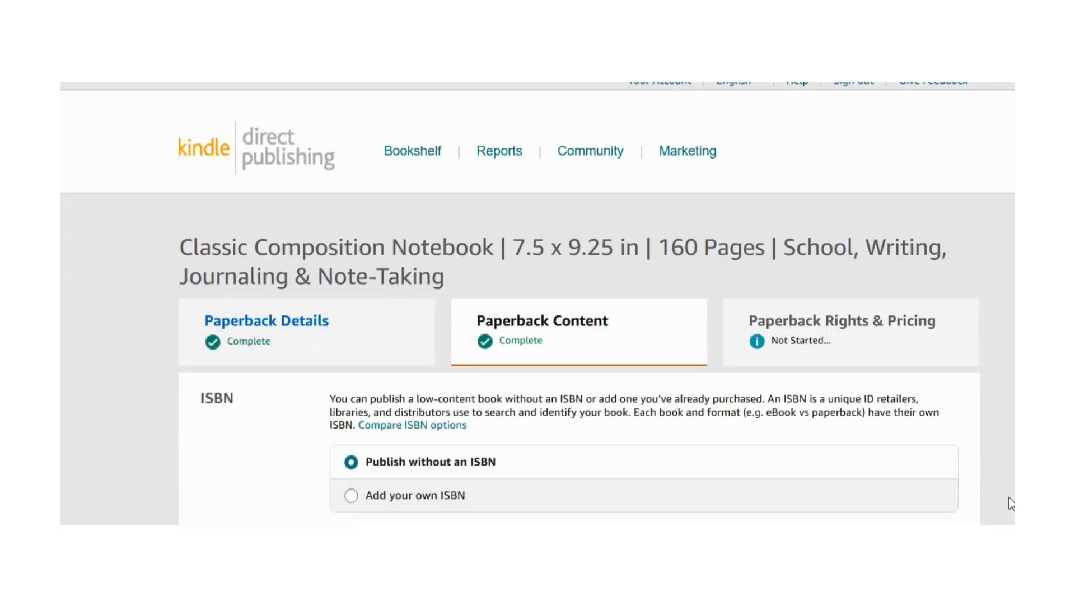
pyautogui.scroll(-20, 1011, 501)
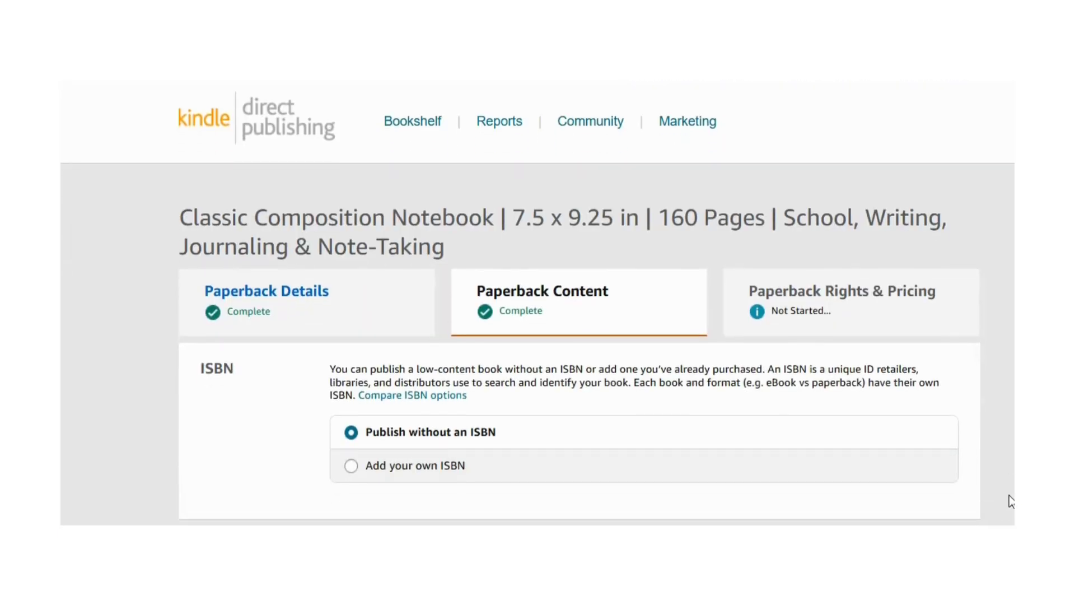
pyautogui.scroll(-15, 1011, 501)
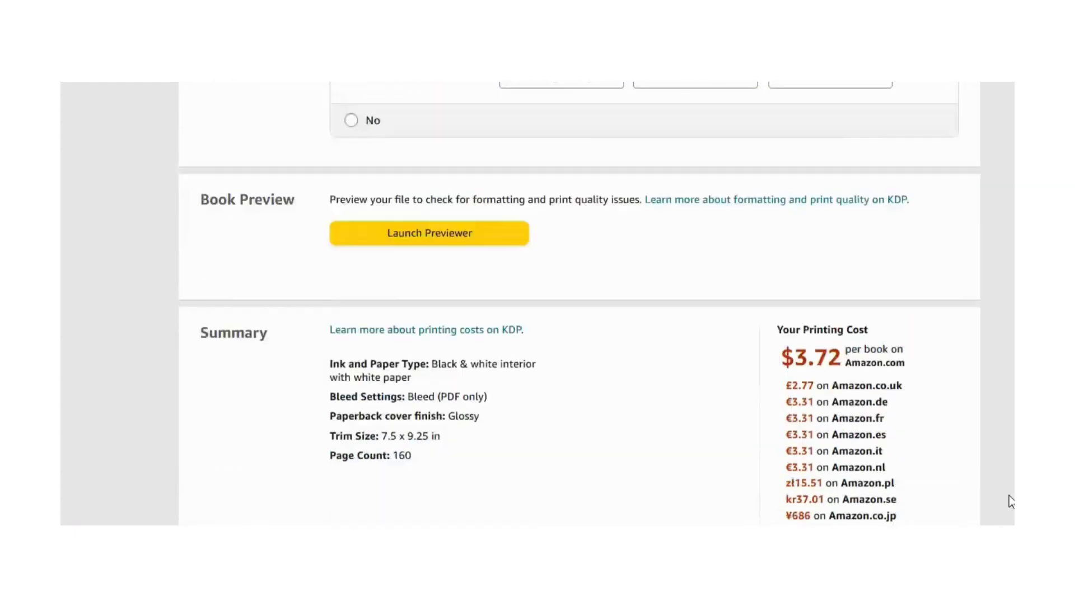
pyautogui.scroll(3, 1010, 501)
pyautogui.scroll(1, 1011, 501)
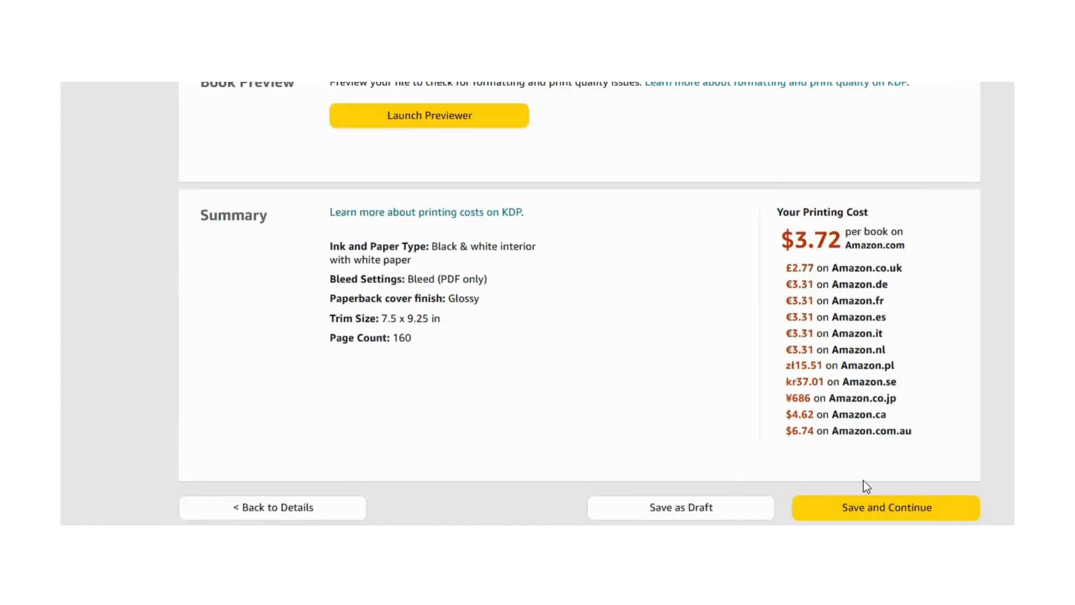
pyautogui.click(866, 508)
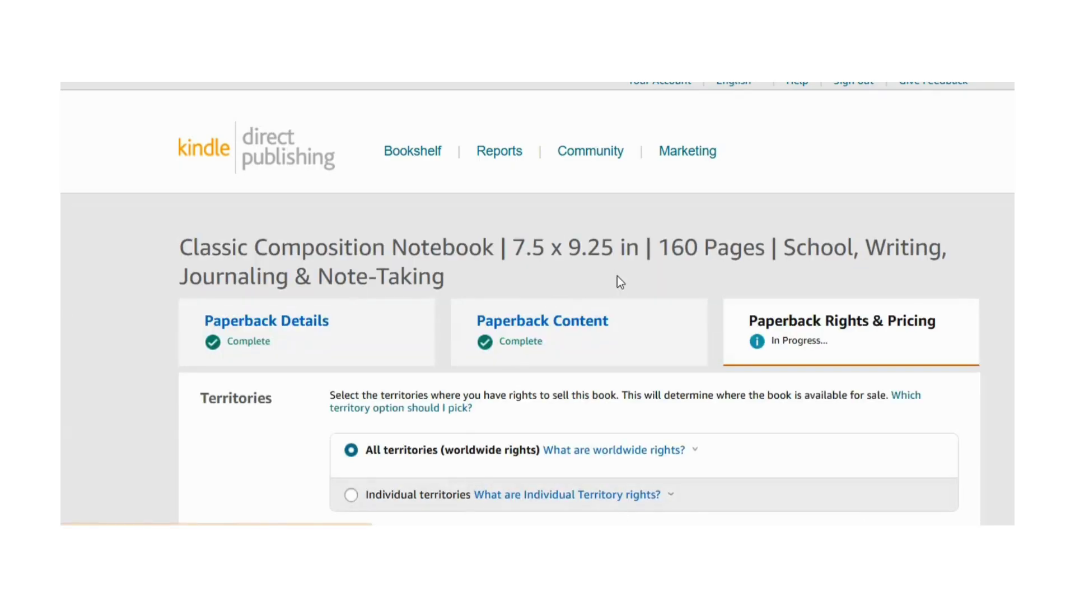
# - Set the Amazon.com list price to 10 USD
pyautogui.scroll(-10, 618, 279)
pyautogui.scroll(-3, 619, 279)
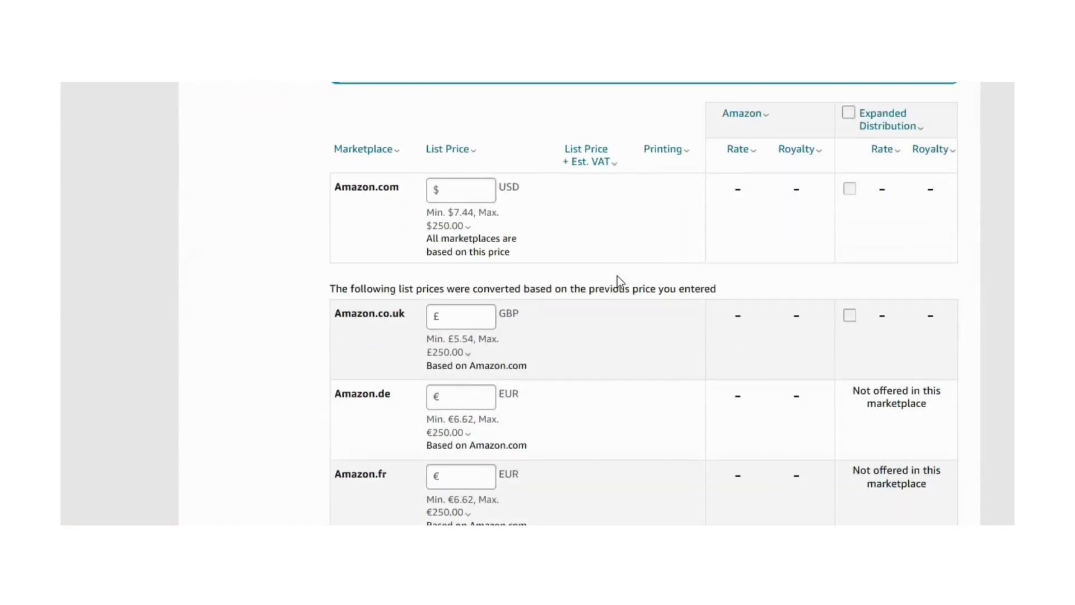
pyautogui.moveTo(478, 218)
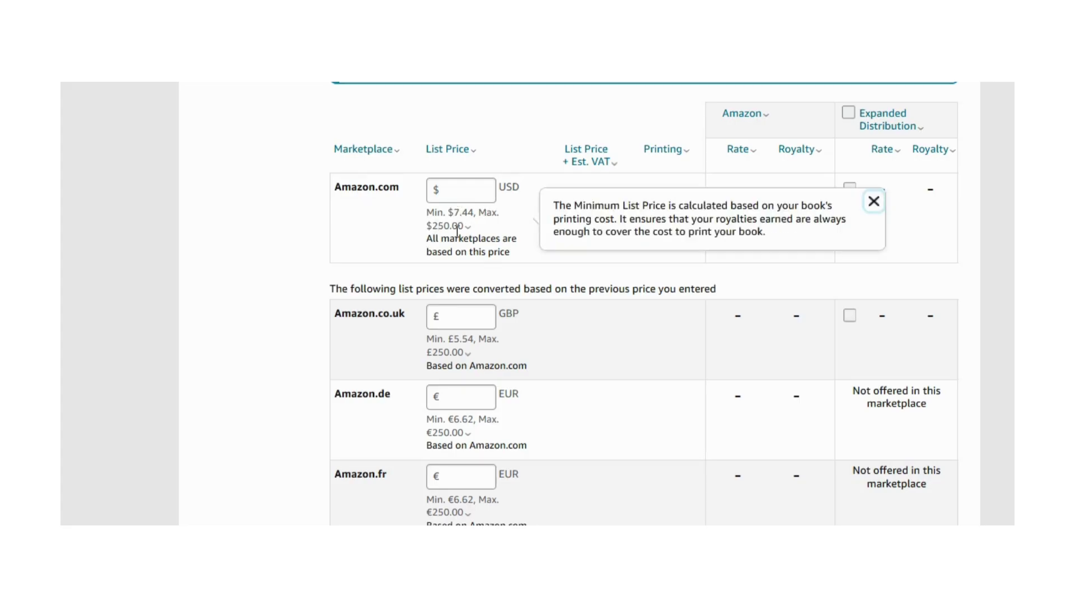
pyautogui.click(459, 196)
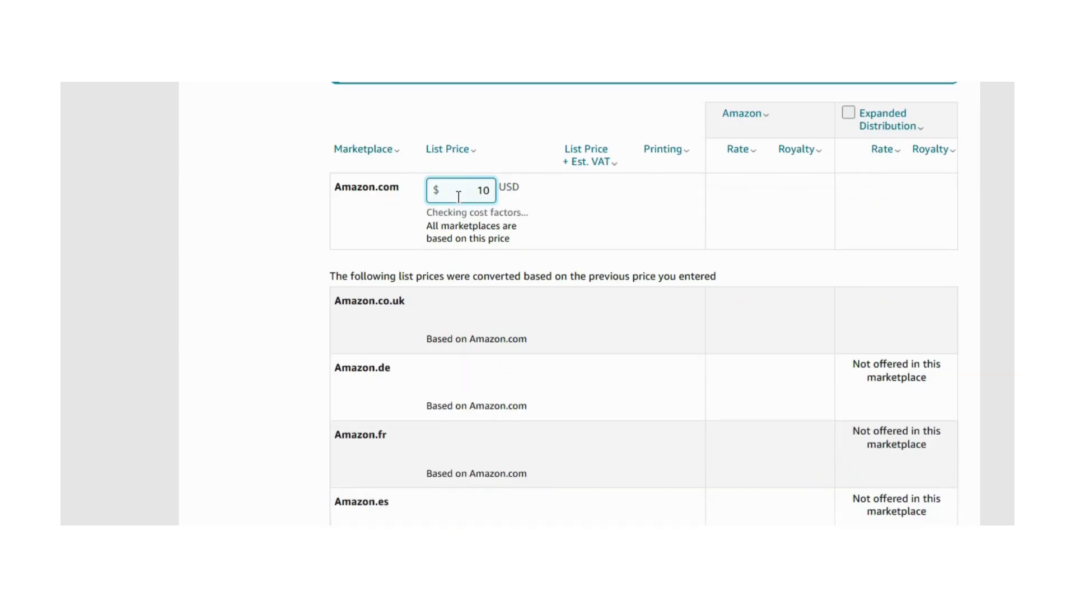
pyautogui.click(248, 262)
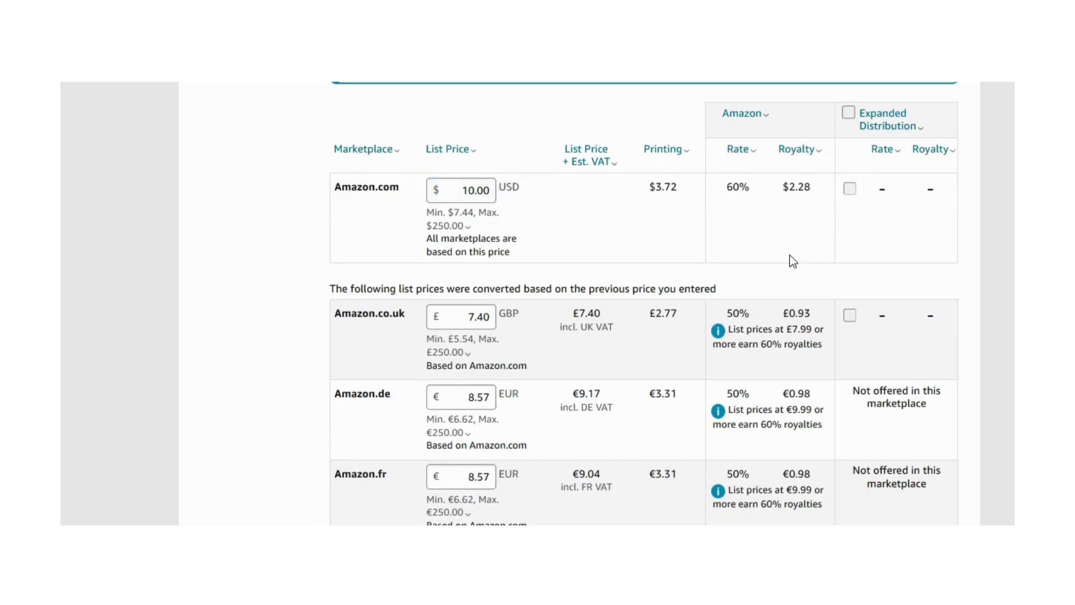
# - Highlight the Amazon.se royalty in the marketplace pricing table
pyautogui.scroll(-10, 185, 364)
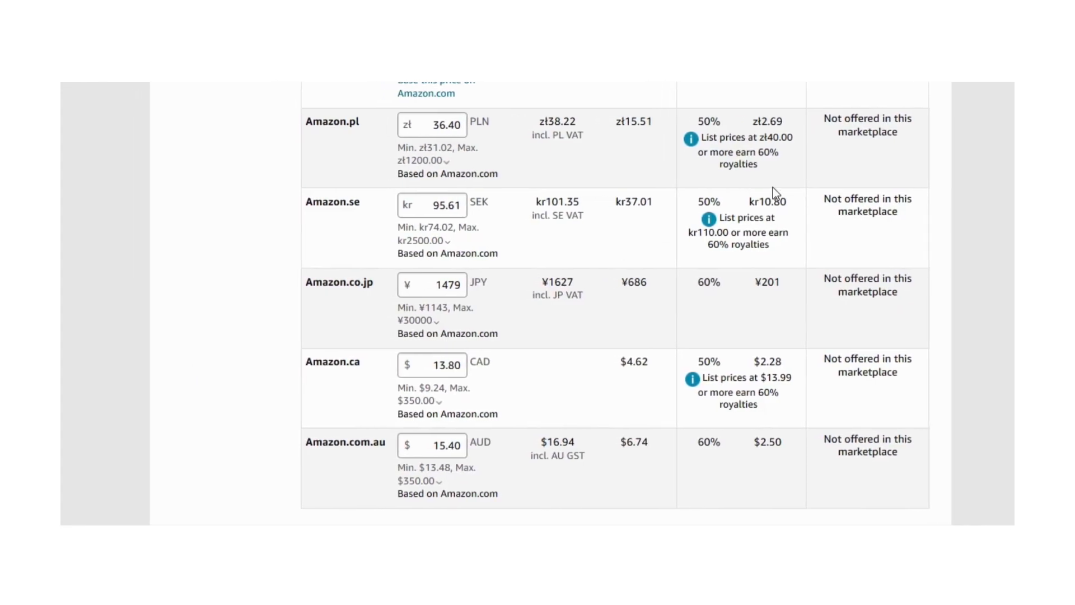
pyautogui.moveTo(749, 201); pyautogui.dragTo(821, 208)
pyautogui.click(776, 205)
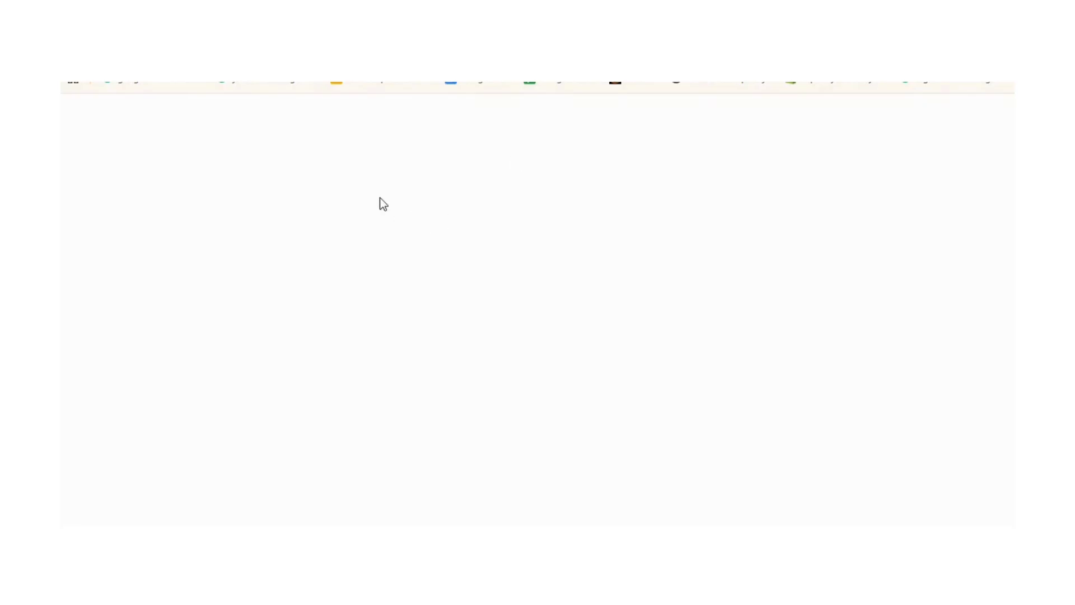
# - Search Google for "wise"
pyautogui.click(457, 294)
pyautogui.write('w')
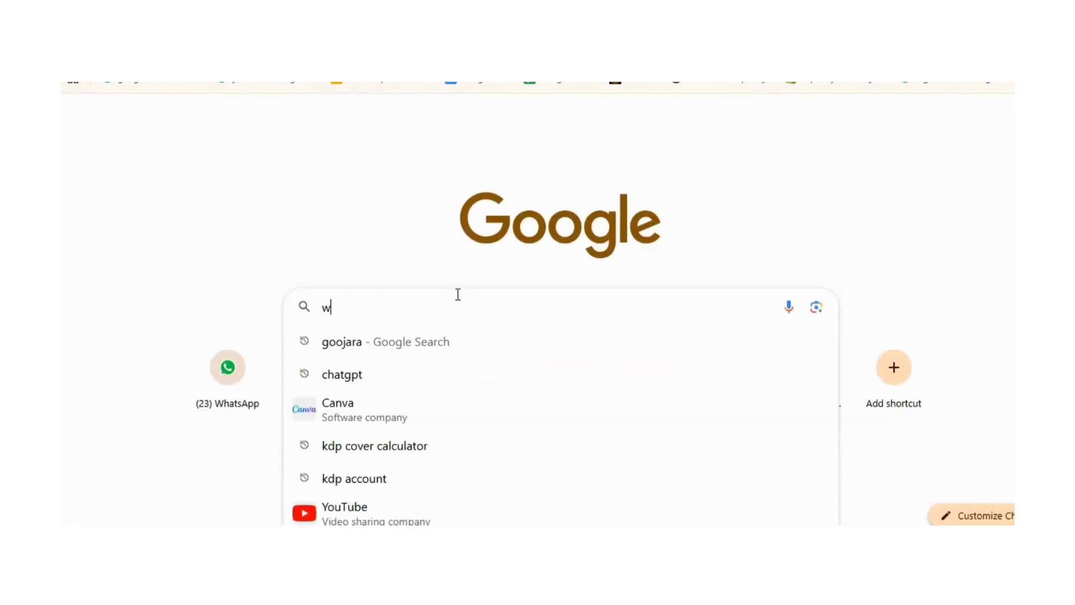
pyautogui.write('ise')
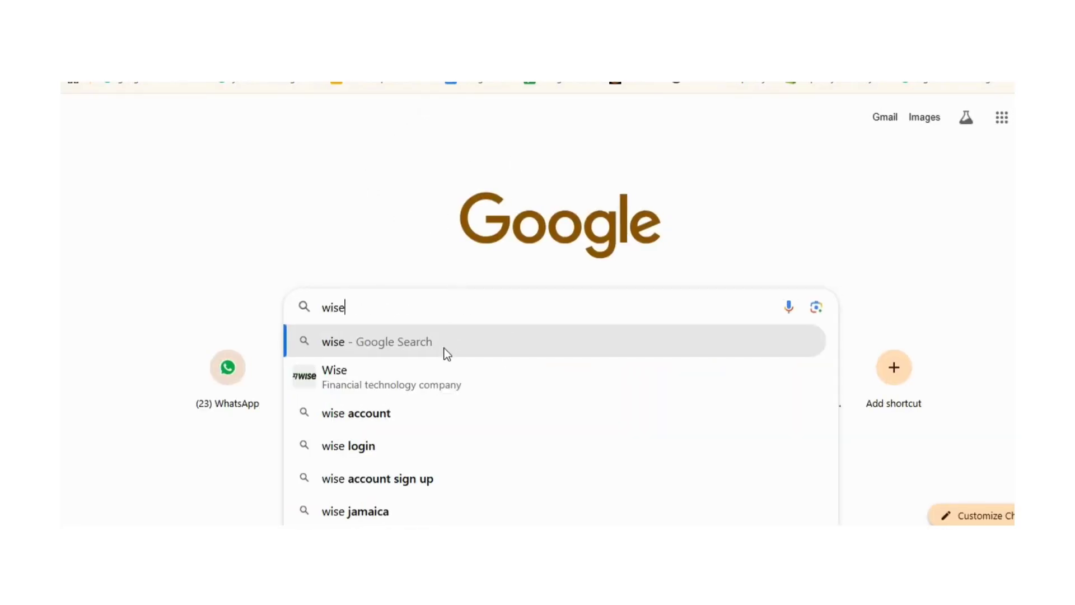
pyautogui.click(447, 354)
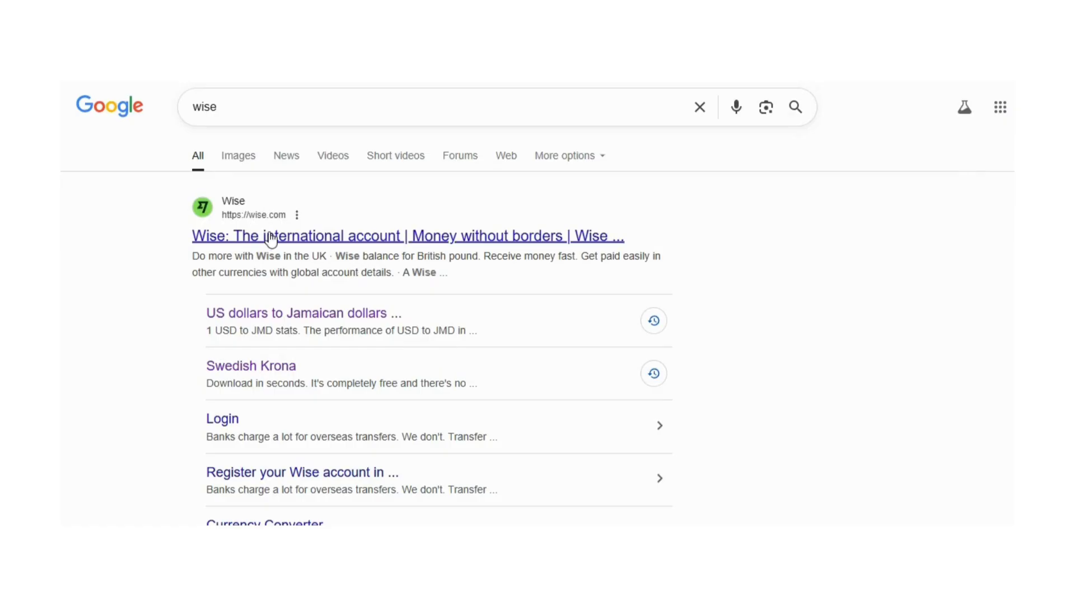
# - Open Wise's US dollars to Jamaican dollars converter and change the source currency to SEK
pyautogui.click(267, 310)
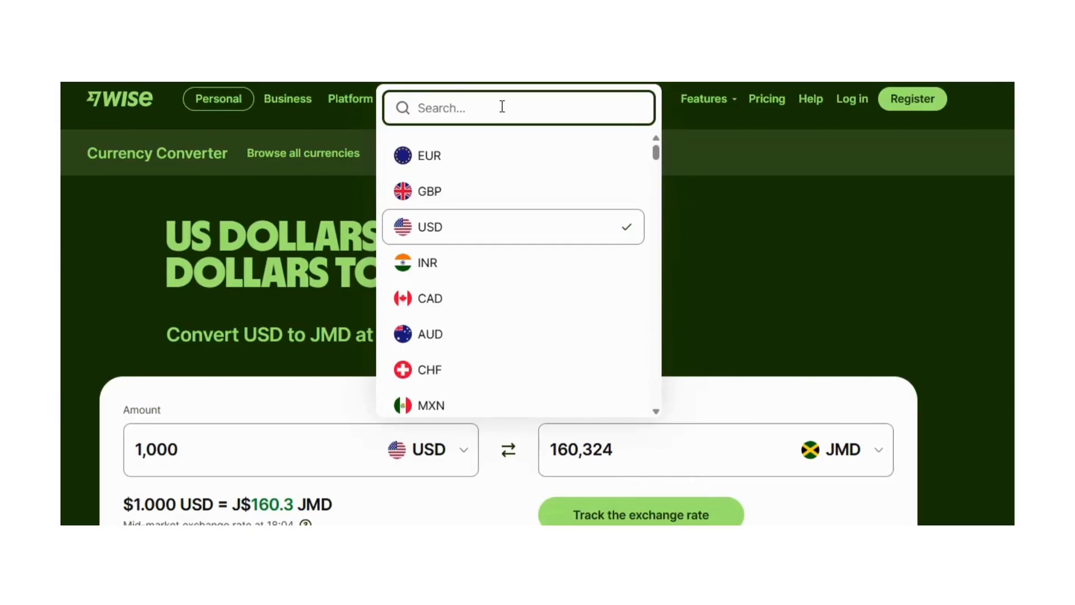
pyautogui.write('sek')
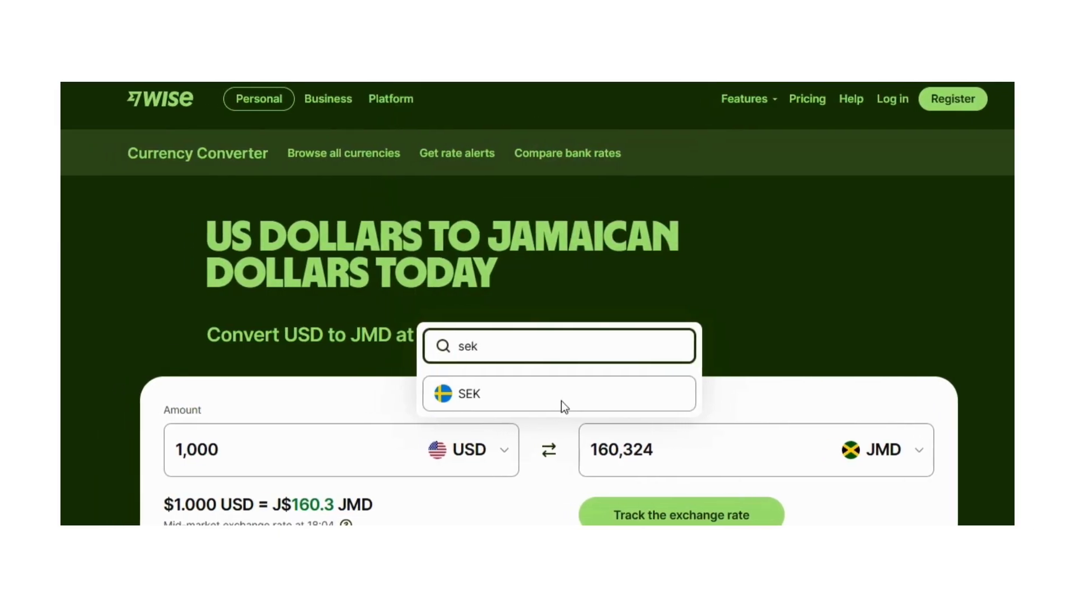
pyautogui.click(561, 401)
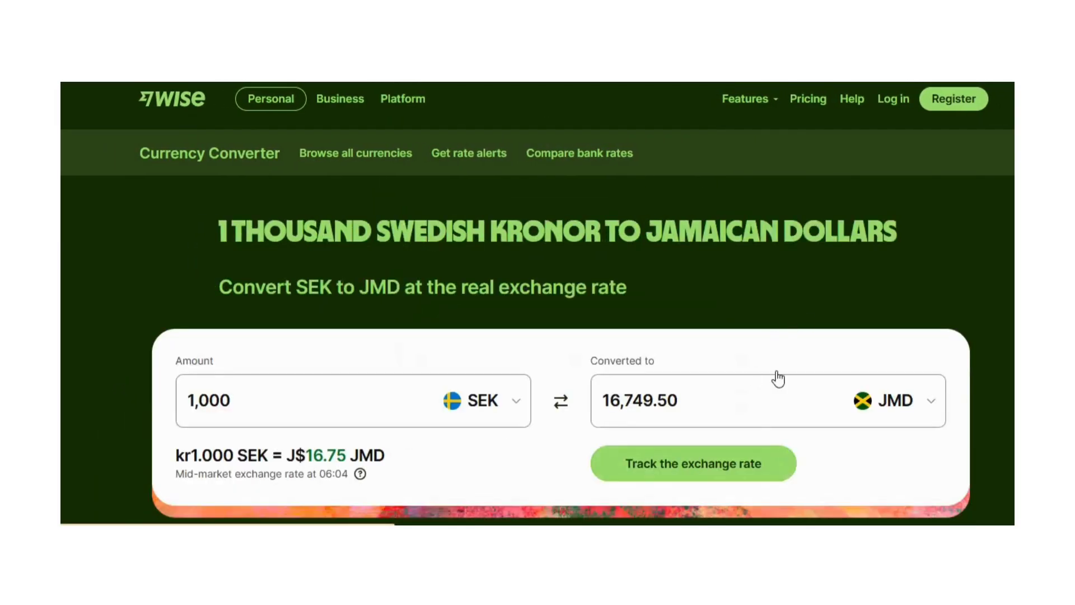
# - Convert 10.80 SEK to Jamaican dollars in the currency converter
pyautogui.click(315, 405)
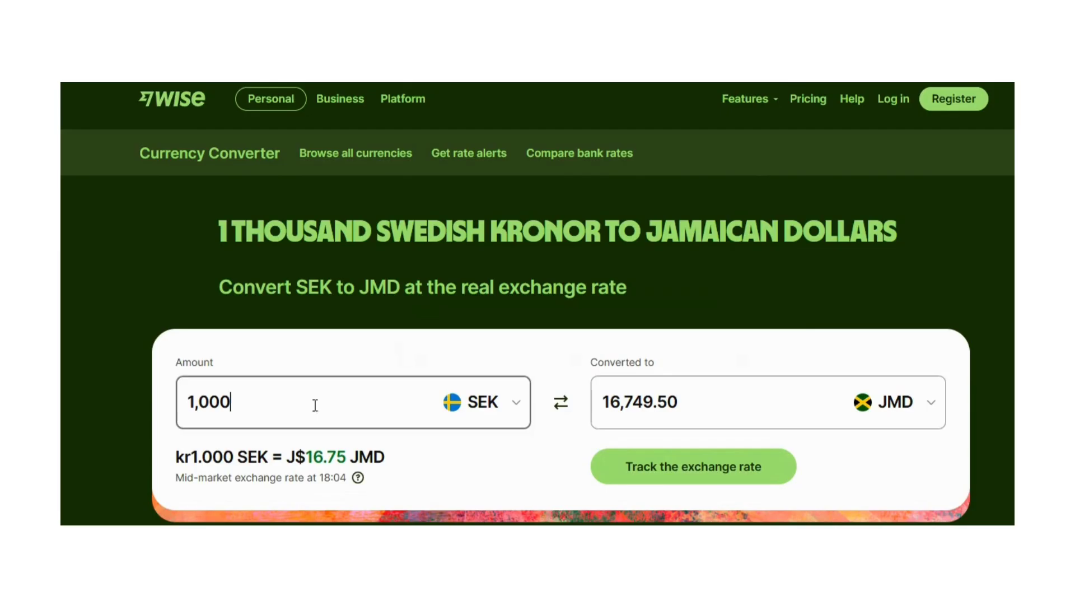
pyautogui.doubleClick(191, 403)
pyautogui.press('BackSpace')
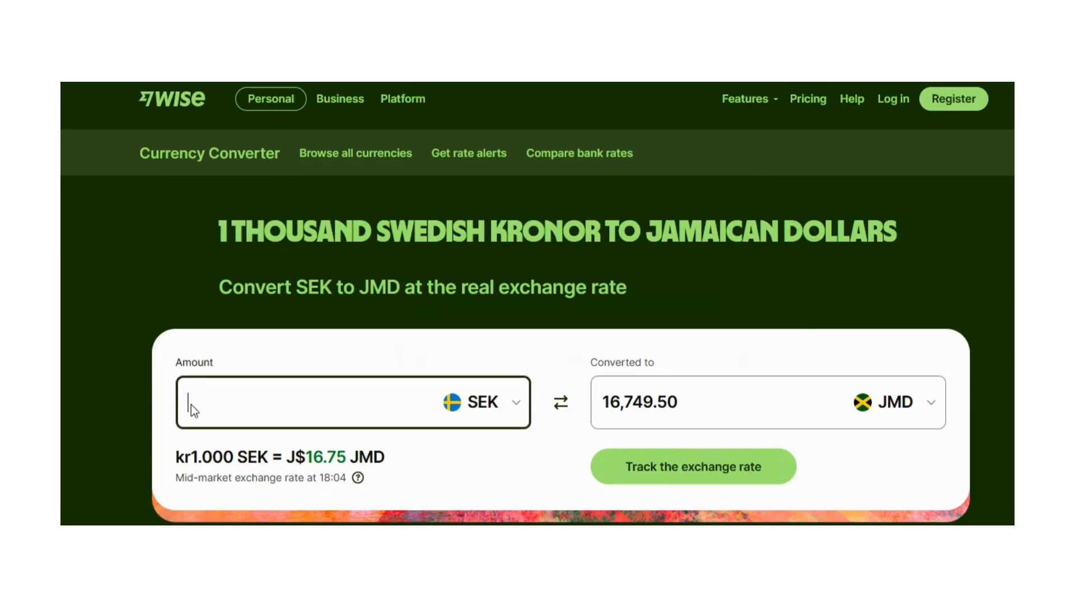
pyautogui.write('10.80')
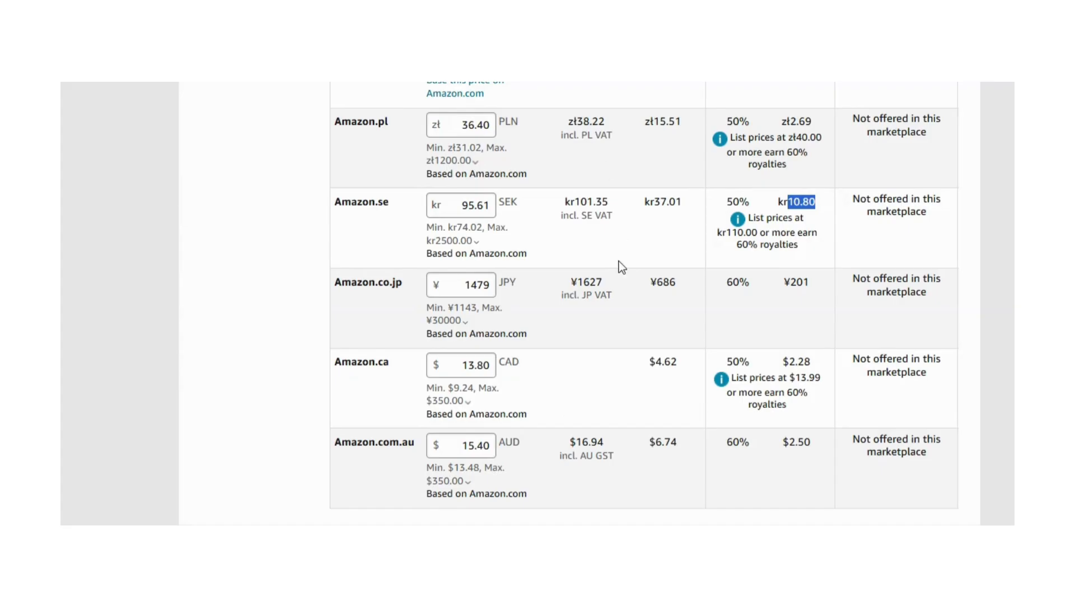
# - Check the Amazon.ca royalty in the KDP pricing table and convert 2.28 CAD to Jamaican dollars in Wise
pyautogui.click(267, 317)
pyautogui.scroll(-2, 268, 465)
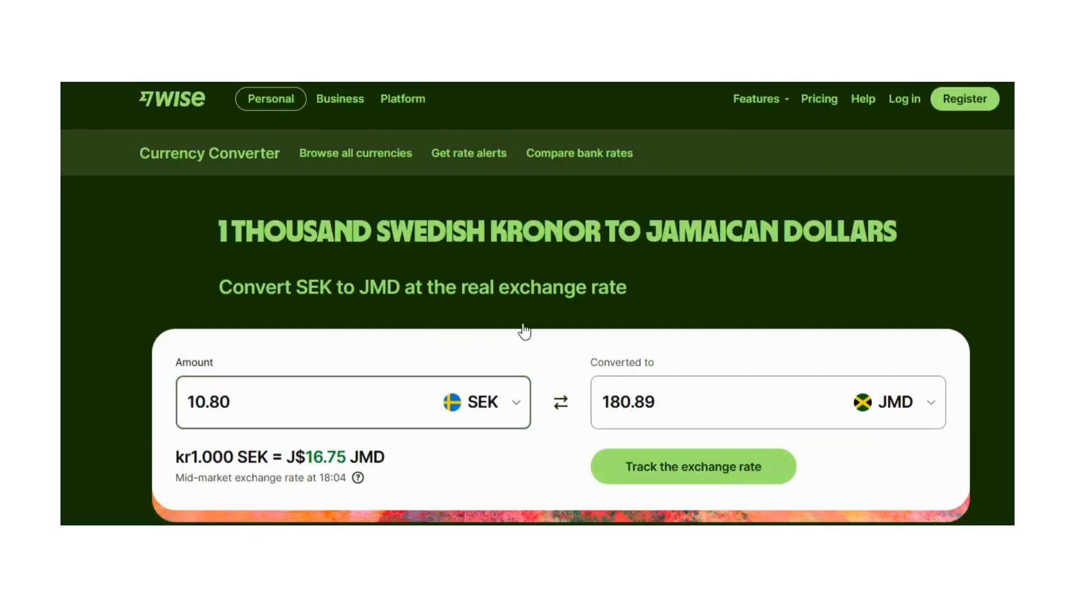
pyautogui.click(509, 402)
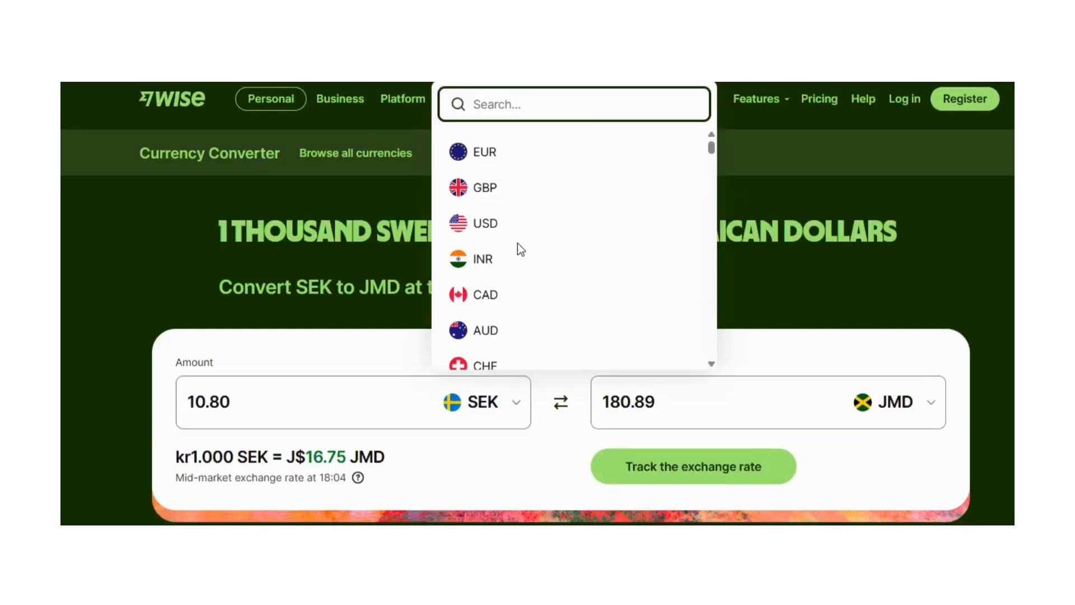
pyautogui.click(511, 296)
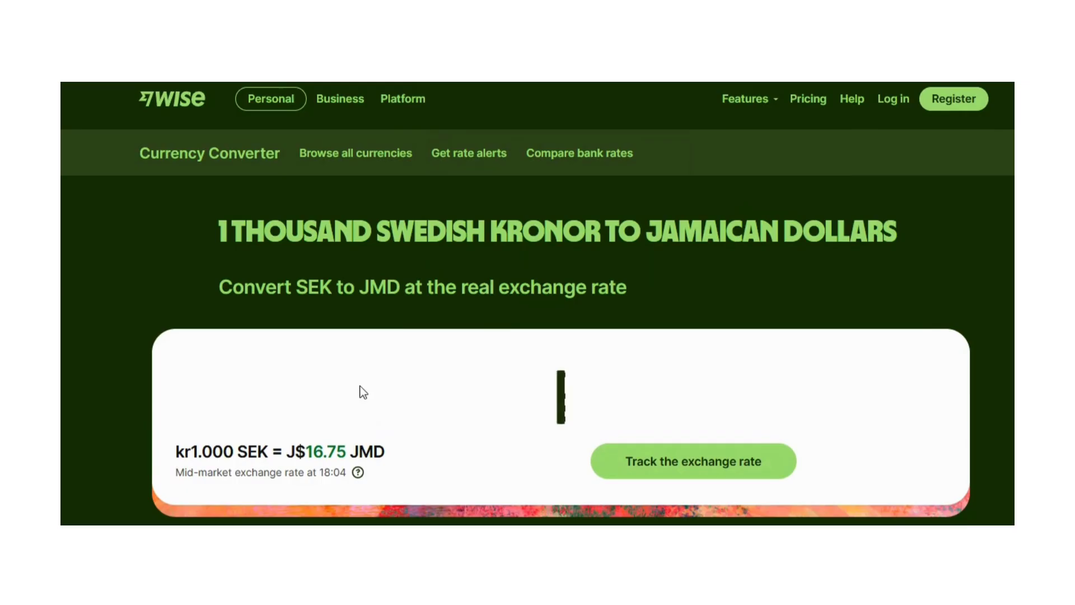
pyautogui.click(366, 386)
pyautogui.press('BackSpace')
pyautogui.press('BackSpace')
pyautogui.press('BackSpace')
pyautogui.press('BackSpace')
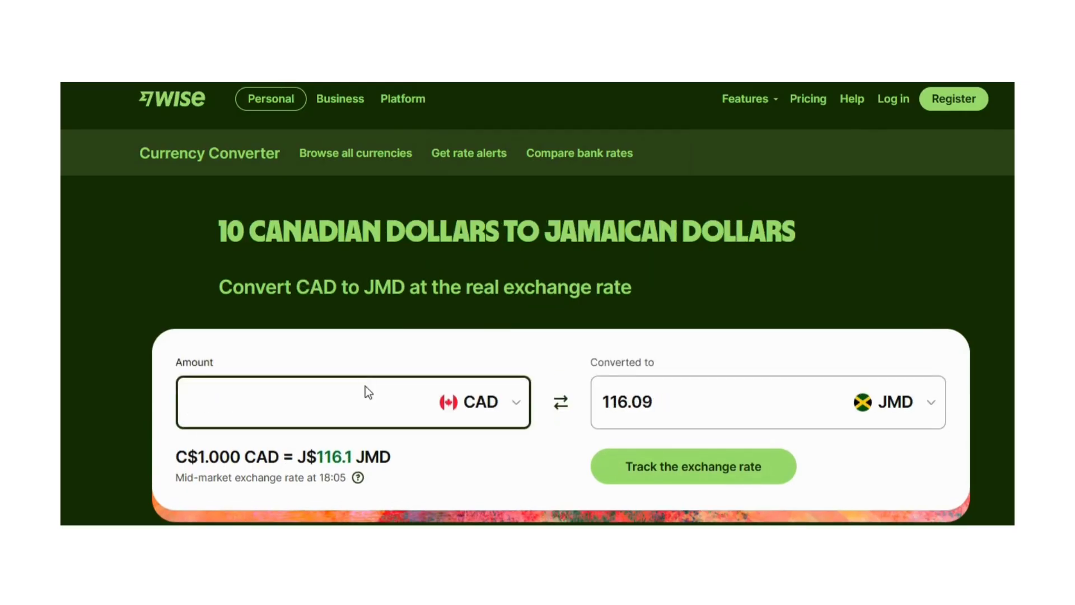
pyautogui.write('2.28')
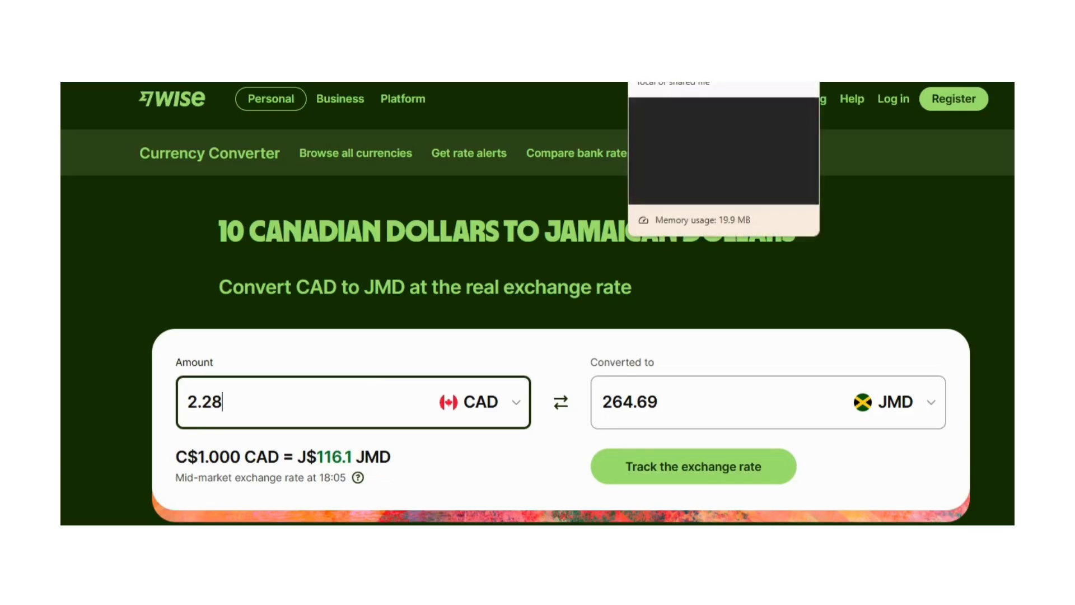
# - Return to the KDP pricing page and publish the paperback book
pyautogui.click(599, 23)
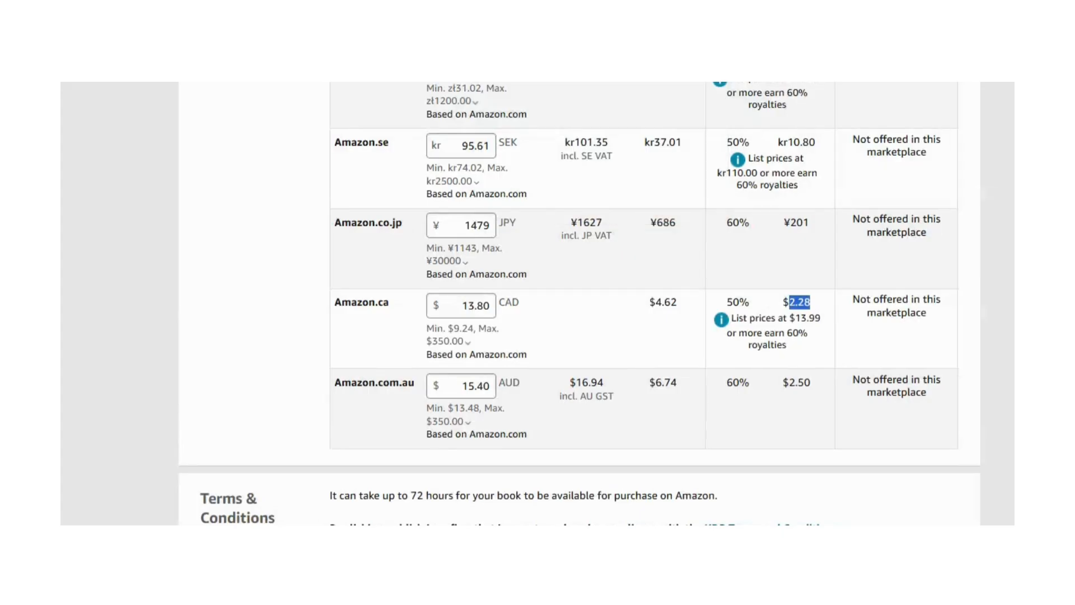
pyautogui.click(143, 185)
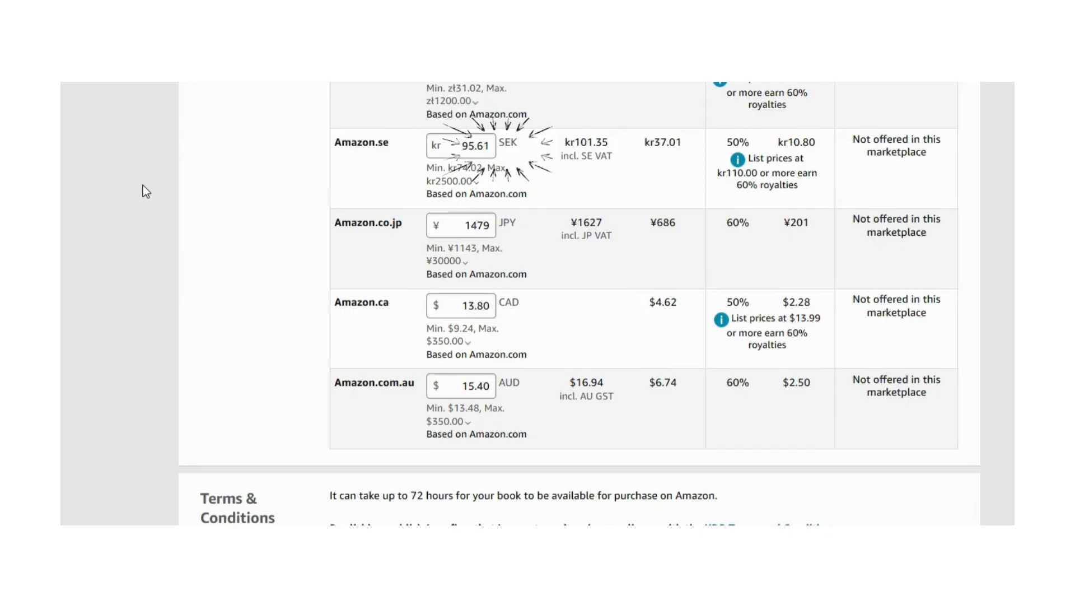
pyautogui.scroll(-1, 143, 186)
pyautogui.scroll(-5, 143, 186)
pyautogui.scroll(1, 143, 186)
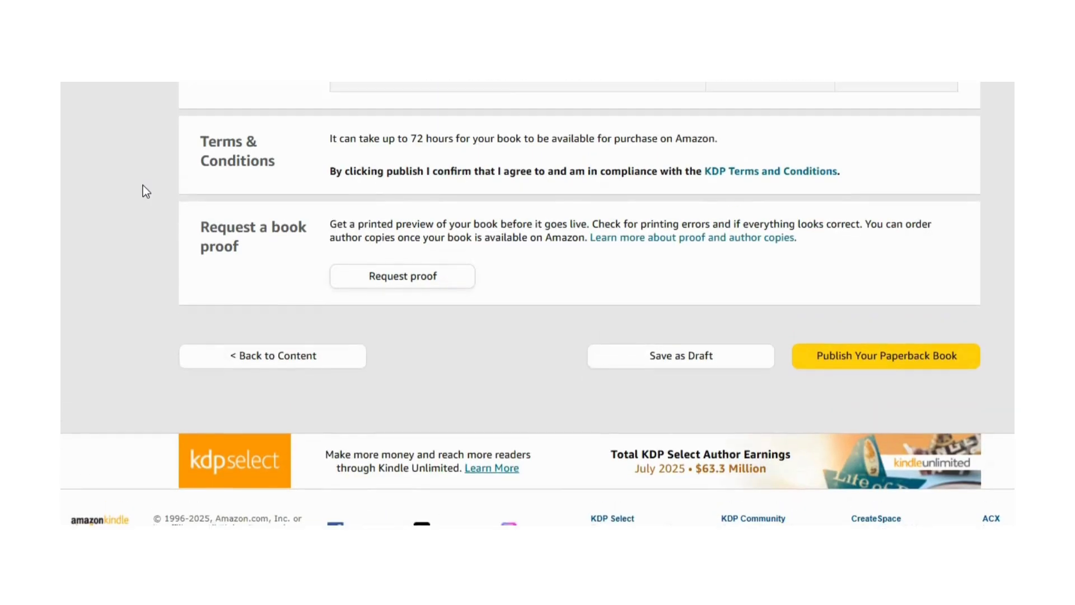
pyautogui.click(907, 363)
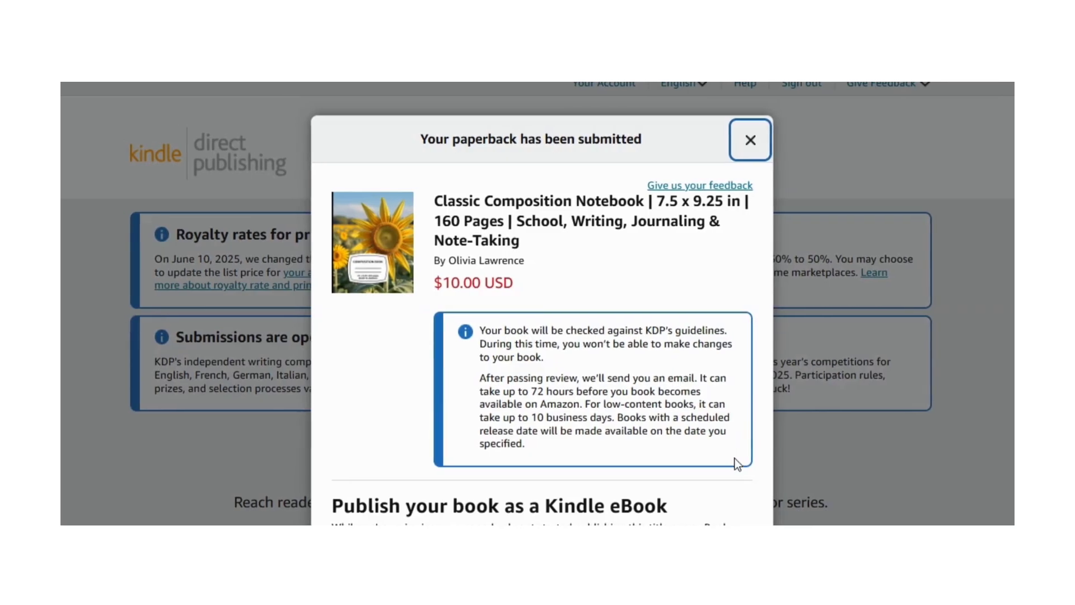
# - Review and close the paperback submission message, and check the sunflower notebook's entry on the Bookshelf
pyautogui.scroll(-4, 744, 469)
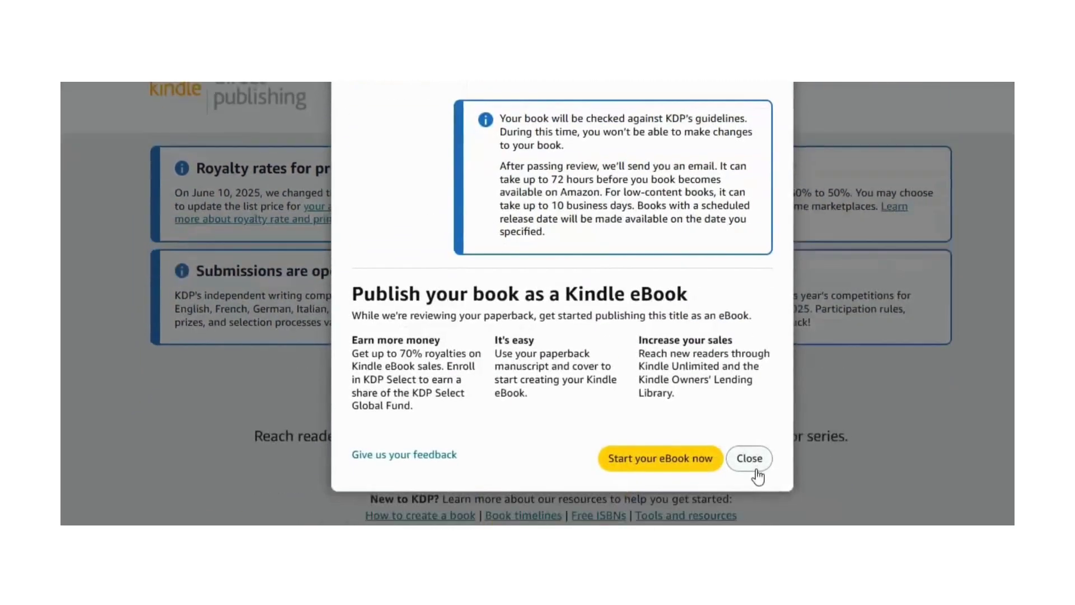
pyautogui.scroll(-2, 757, 469)
pyautogui.scroll(2, 761, 469)
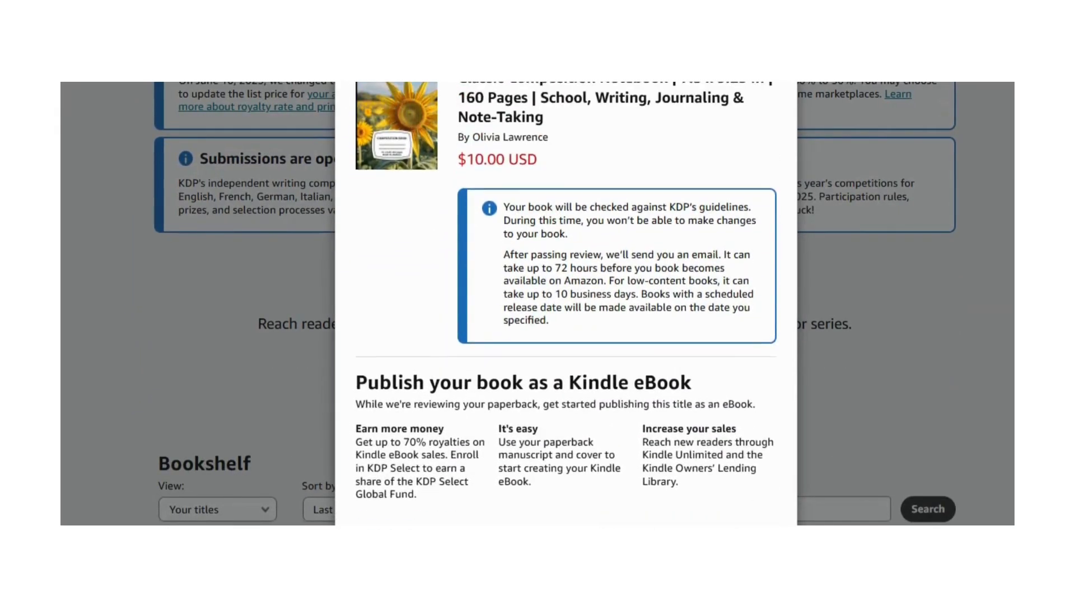
pyautogui.scroll(-2, 760, 469)
pyautogui.click(749, 489)
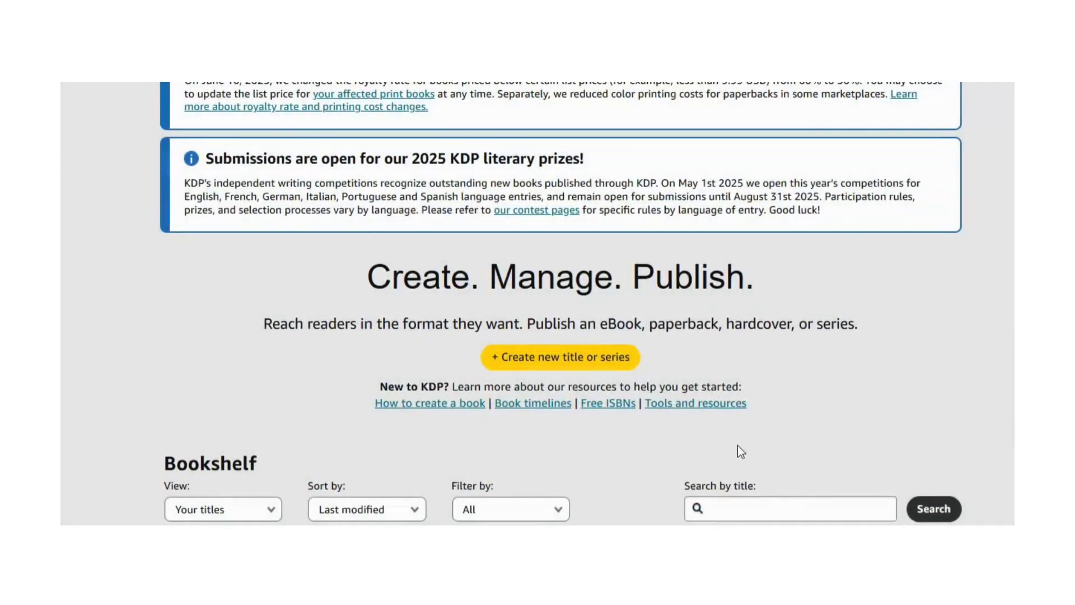
pyautogui.scroll(-6, 137, 324)
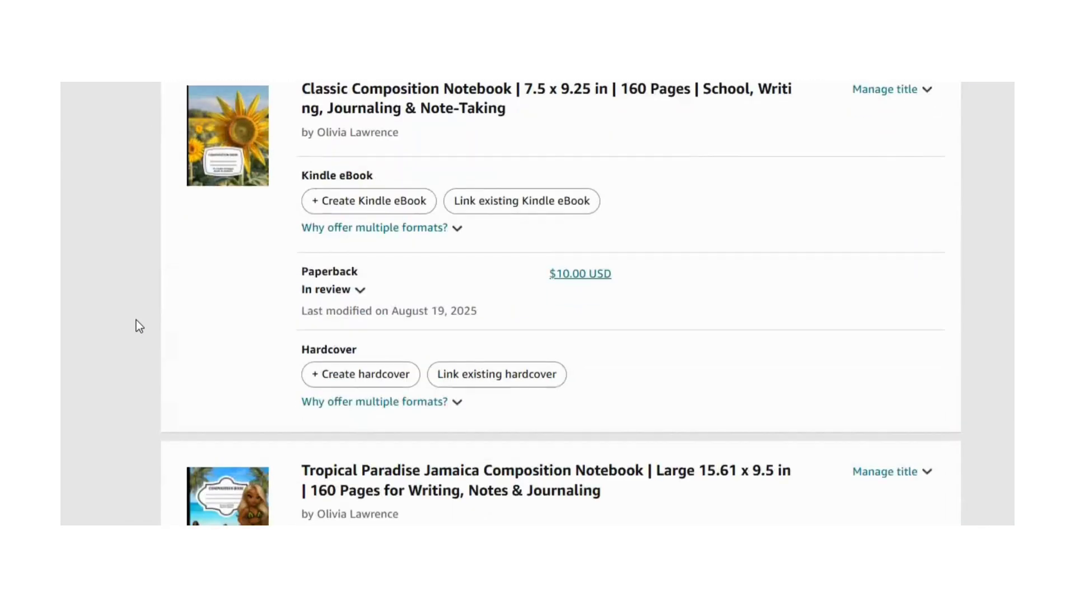
pyautogui.scroll(1, 323, 316)
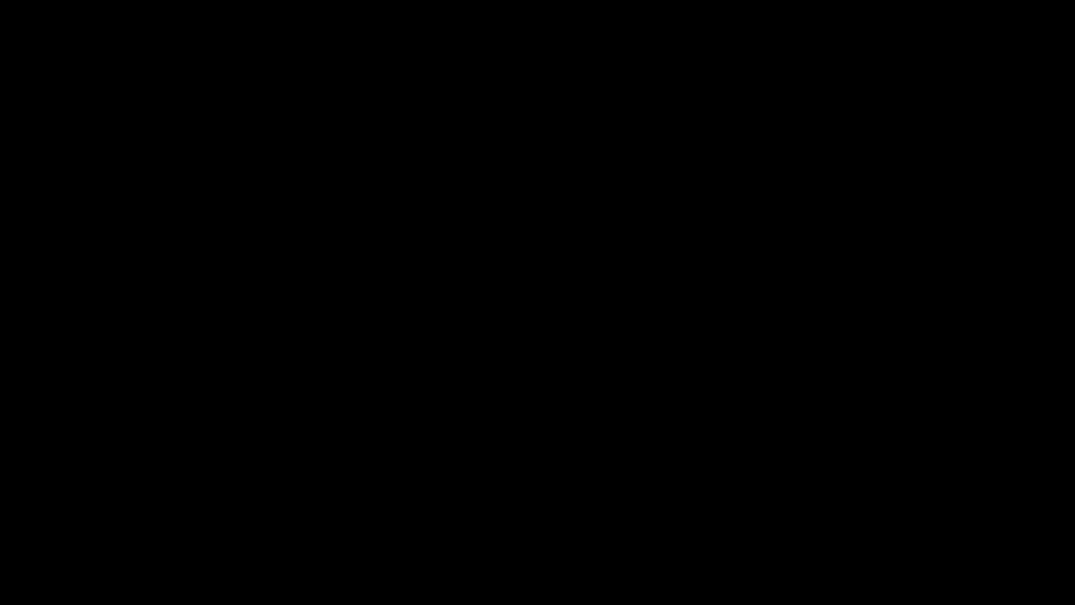